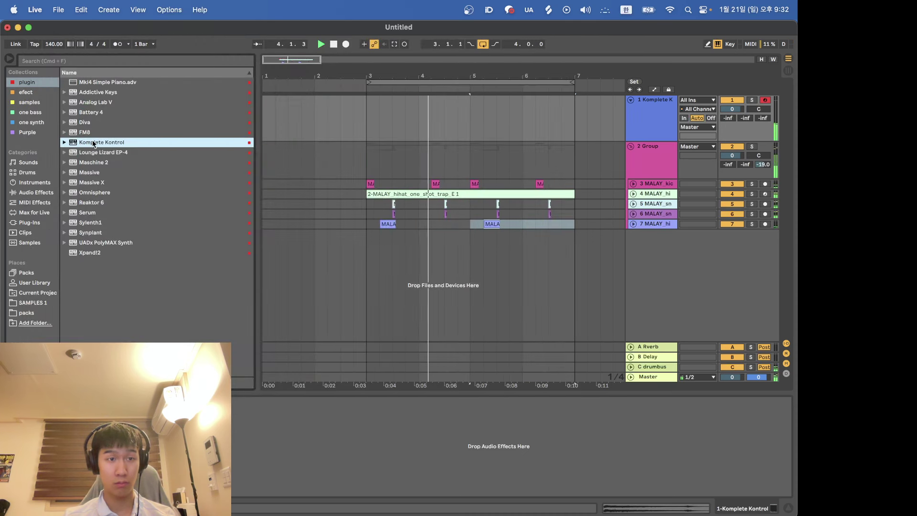
# Add the UADx Oxide Tape Recorder effect to the Komplete Kontrol track and close its plugin window.
pyautogui.click(26, 92)
pyautogui.scroll(-10, 109, 215)
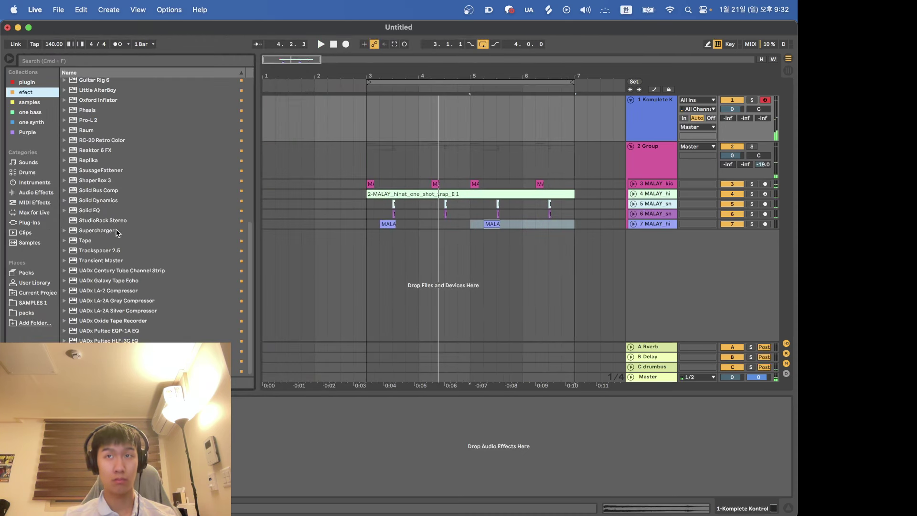
pyautogui.click(129, 321)
pyautogui.scroll(2, 154, 150)
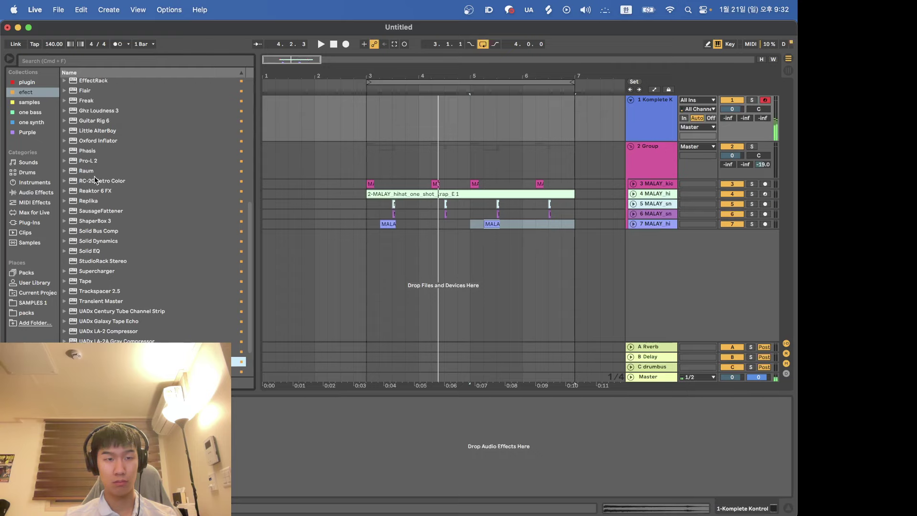
pyautogui.scroll(-2, 94, 179)
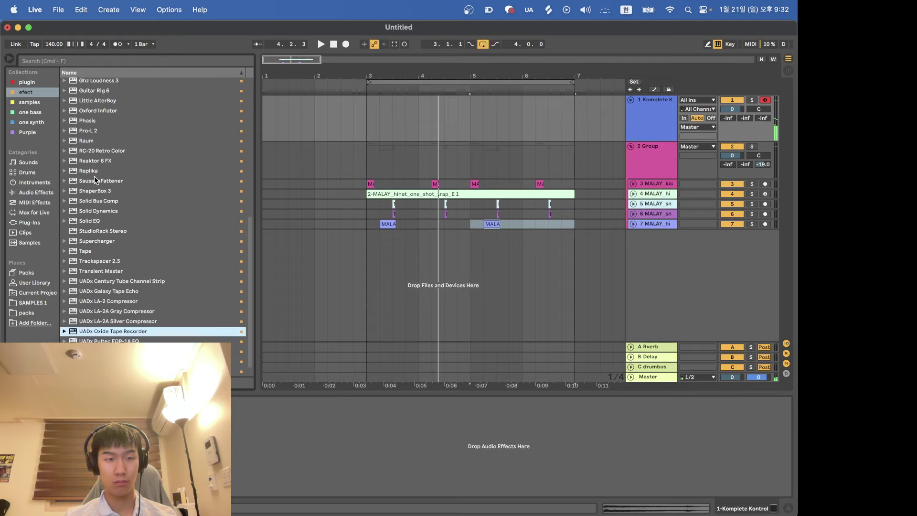
pyautogui.doubleClick(119, 329)
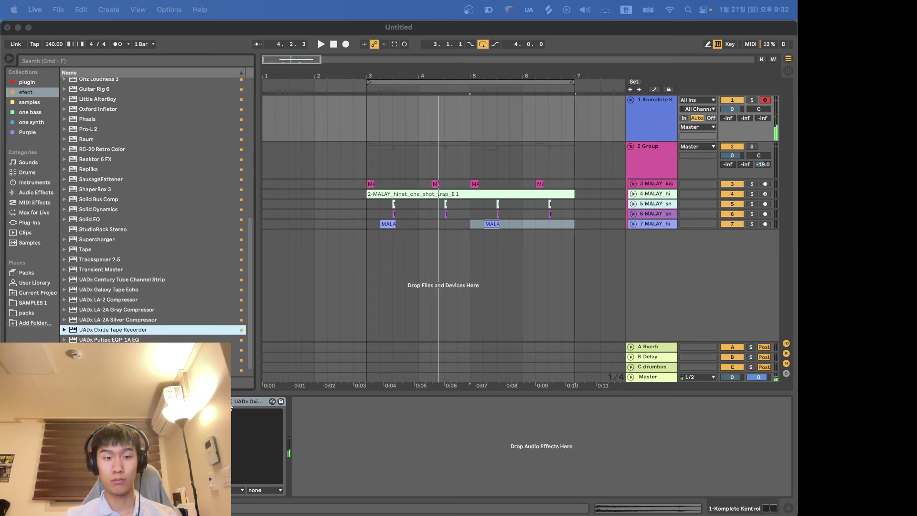
pyautogui.click(208, 333)
pyautogui.click(159, 237)
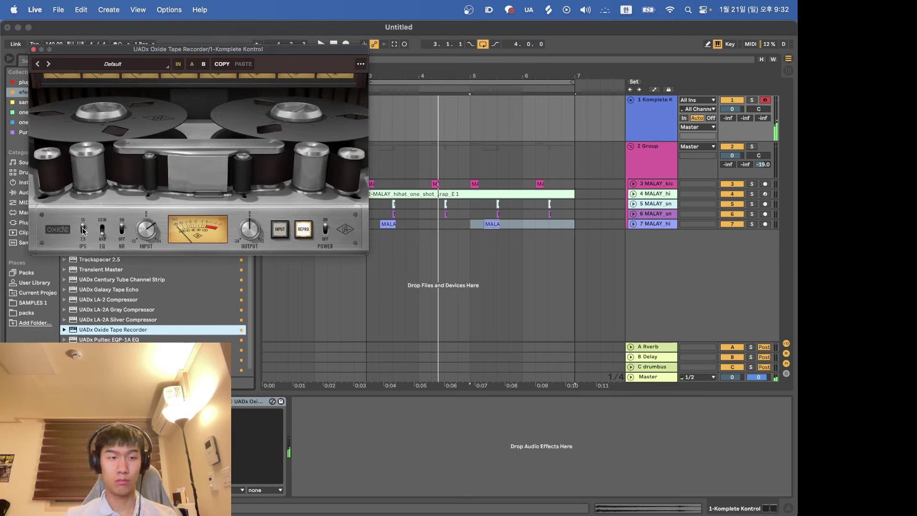
pyautogui.click(33, 49)
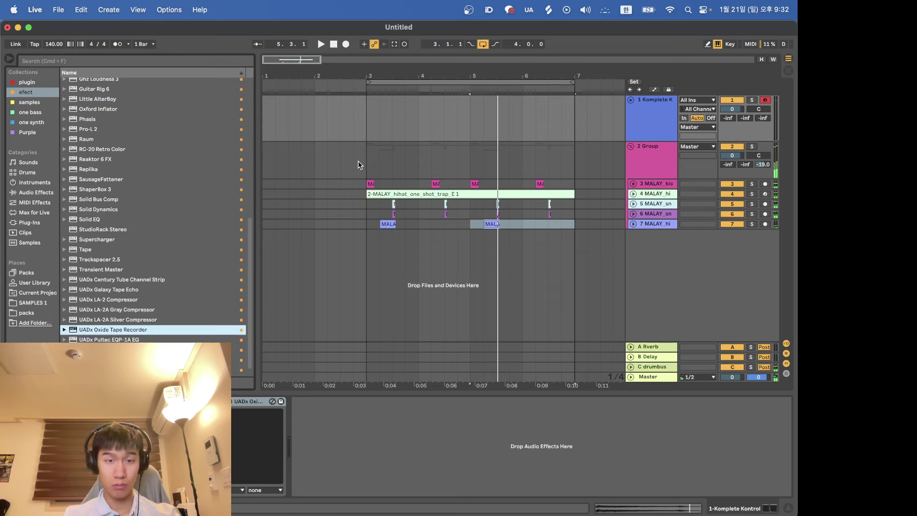
pyautogui.click(321, 166)
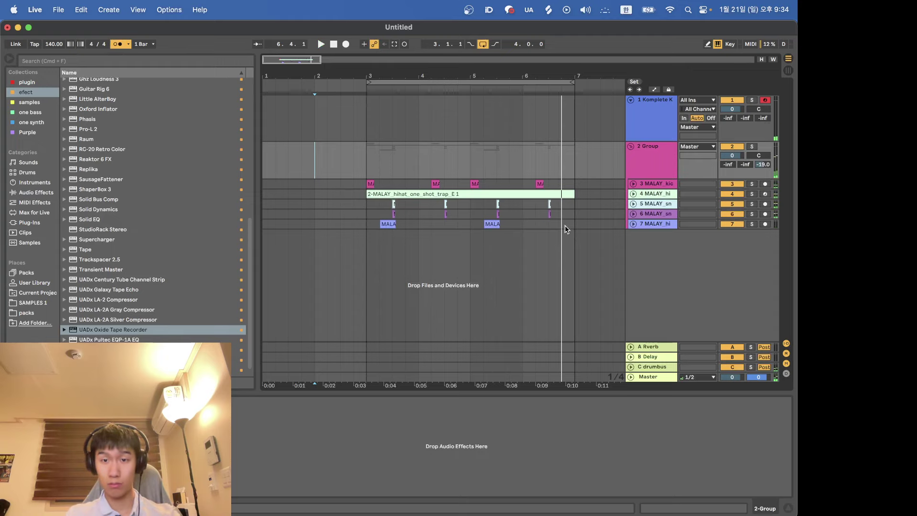
# Duplicate all drum clips from bars 3 to 7 so the copy starts at bar 7.
pyautogui.moveTo(565, 225); pyautogui.dragTo(366, 184)
pyautogui.press('super+d')
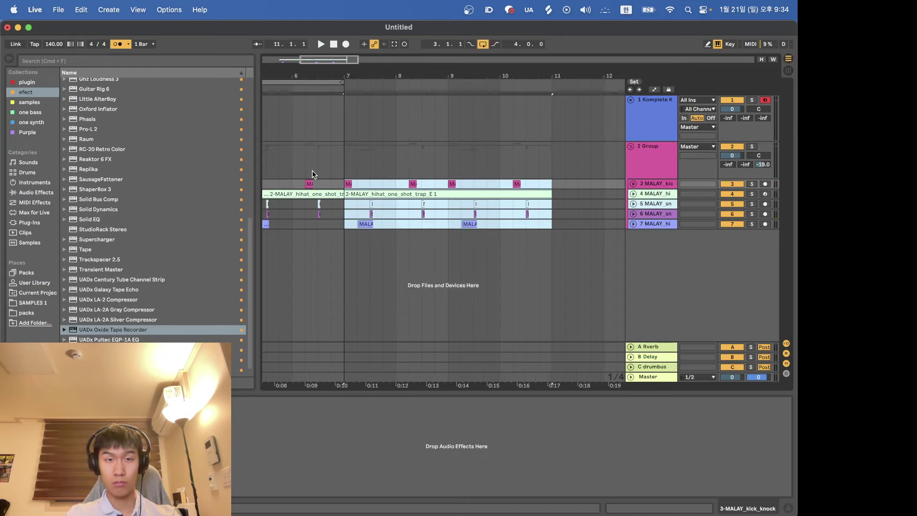
pyautogui.hscroll(-5, 377, 157)
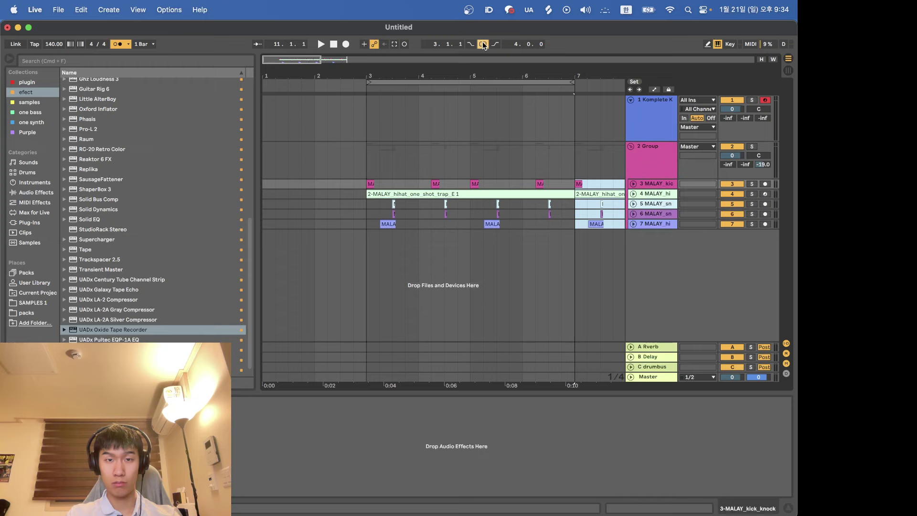
# Record a MIDI chord part on the Komplete Kontrol track from bar 2 with looping off.
pyautogui.click(315, 165)
pyautogui.click(345, 44)
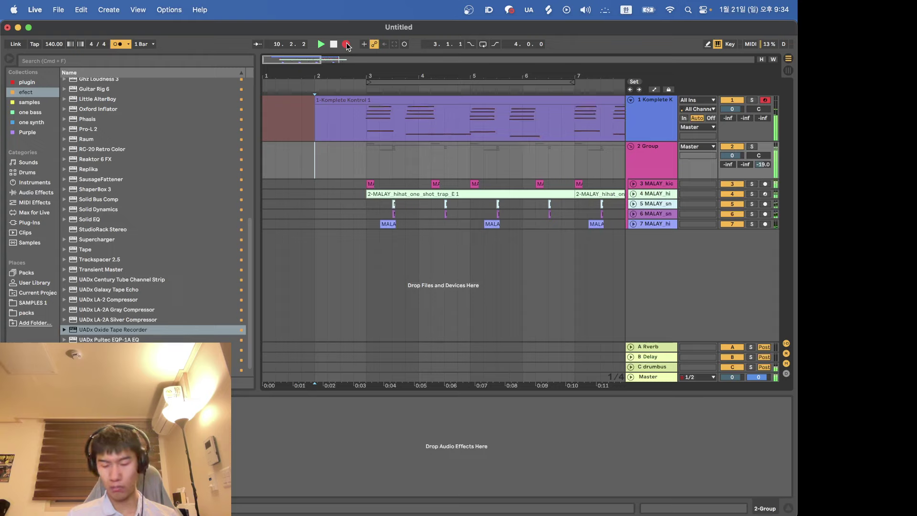
pyautogui.press('space')
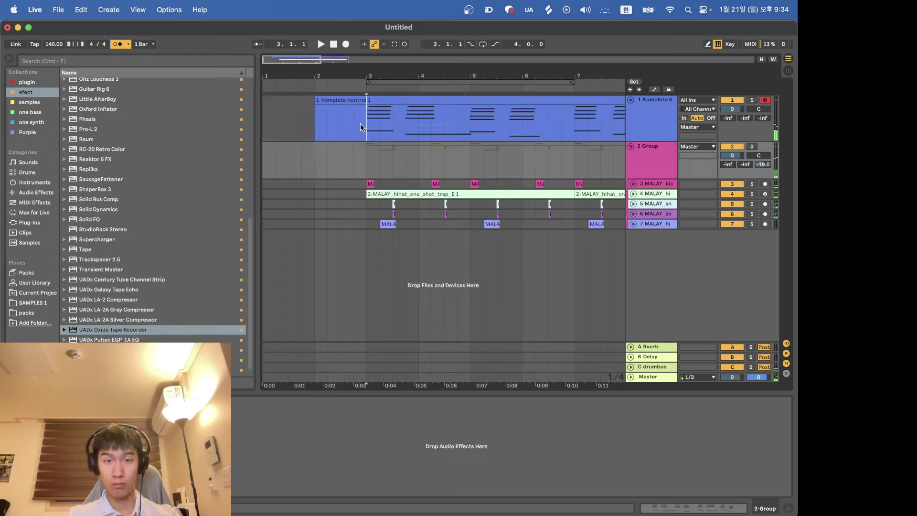
# Remove the empty bar before bar 3 from the recorded chord clip and open the remaining clip in the note editor.
pyautogui.click(352, 99)
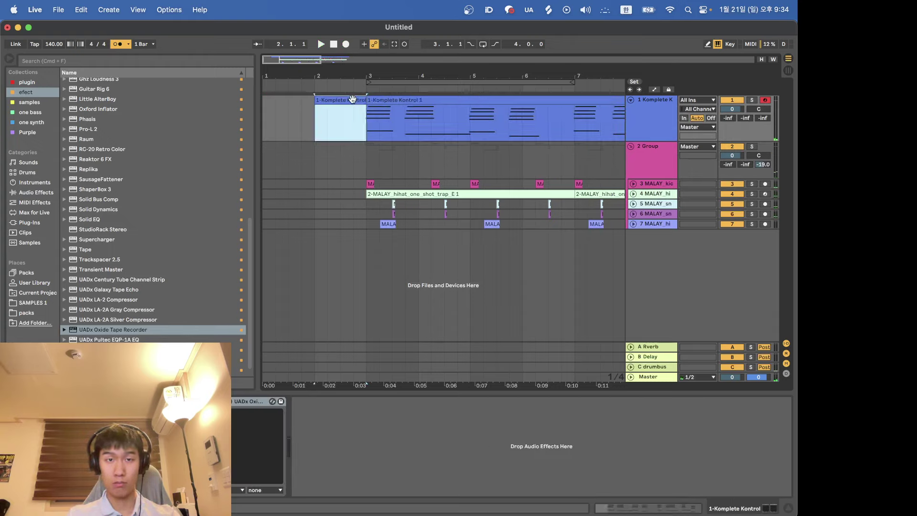
pyautogui.click(412, 101)
pyautogui.doubleClick(412, 100)
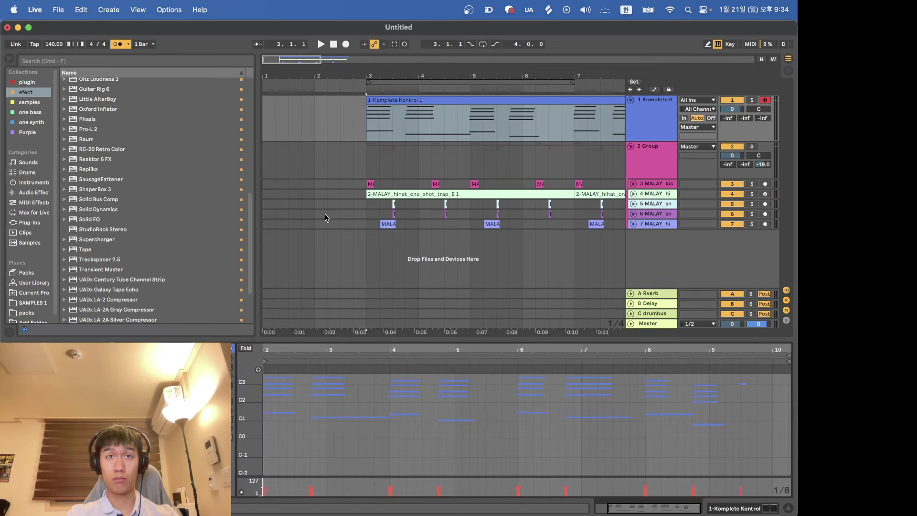
# Nudge the timing of the recorded chords one after another across the whole clip.
pyautogui.moveTo(289, 436); pyautogui.dragTo(272, 374)
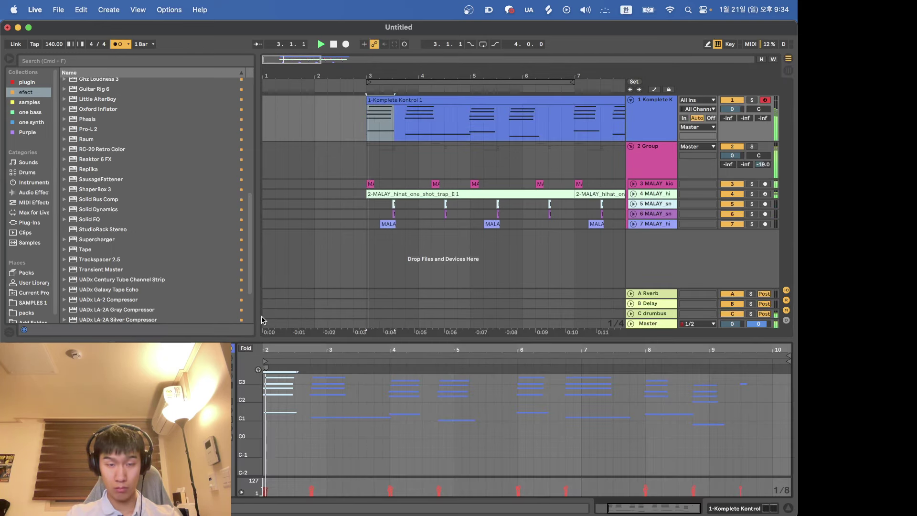
pyautogui.moveTo(294, 473); pyautogui.dragTo(268, 397)
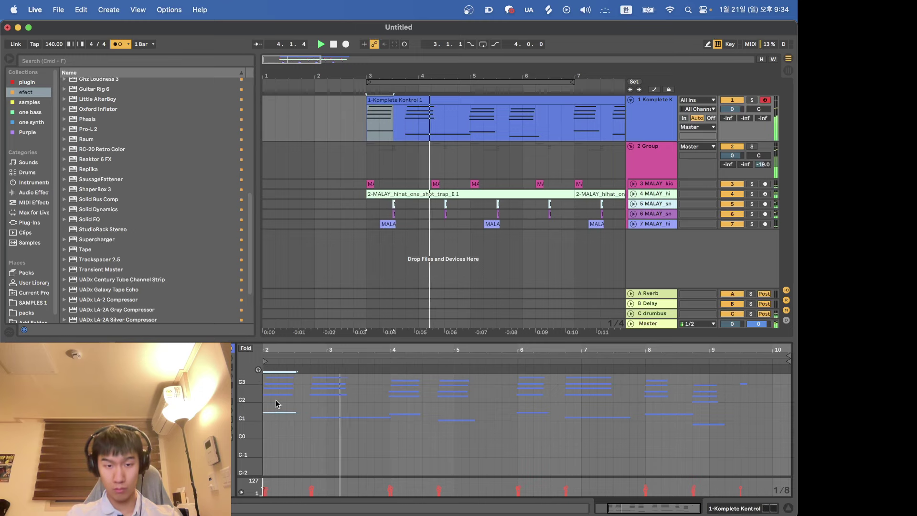
pyautogui.click(317, 417)
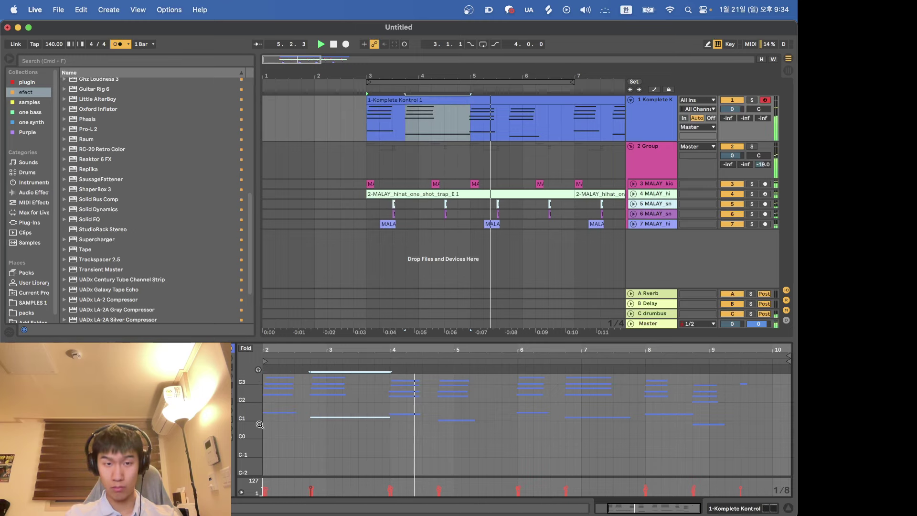
pyautogui.moveTo(392, 420); pyautogui.dragTo(403, 331)
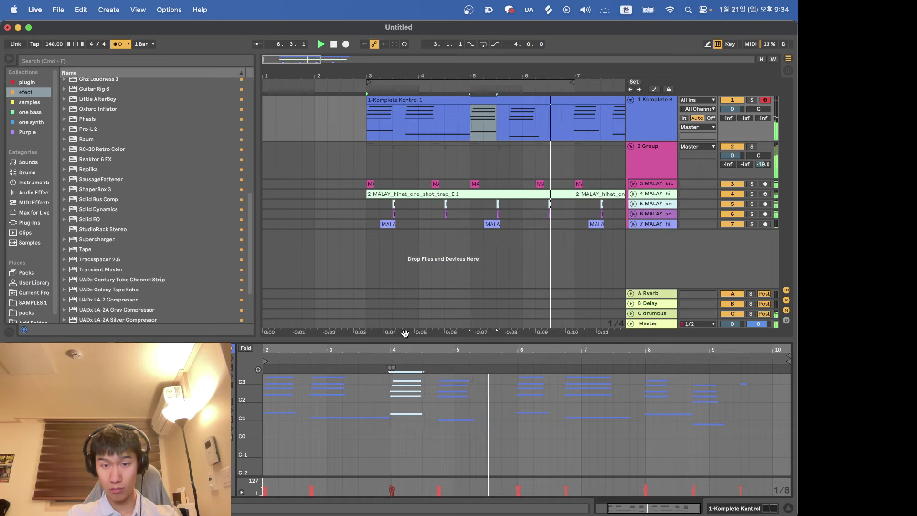
pyautogui.click(454, 388)
pyautogui.moveTo(537, 477)
pyautogui.mouseDown()
pyautogui.moveTo(537, 397)
pyautogui.moveTo(511, 444)
pyautogui.mouseUp()
pyautogui.click(534, 423)
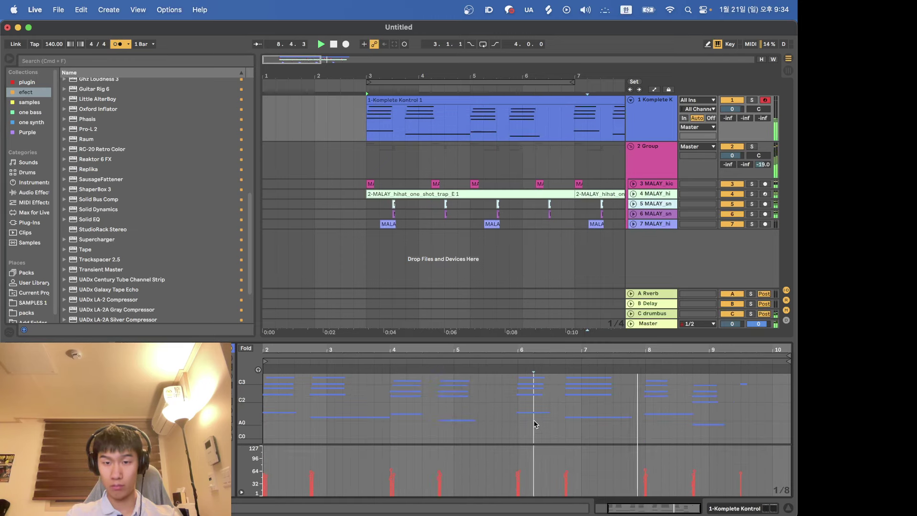
pyautogui.click(534, 424)
pyautogui.click(590, 422)
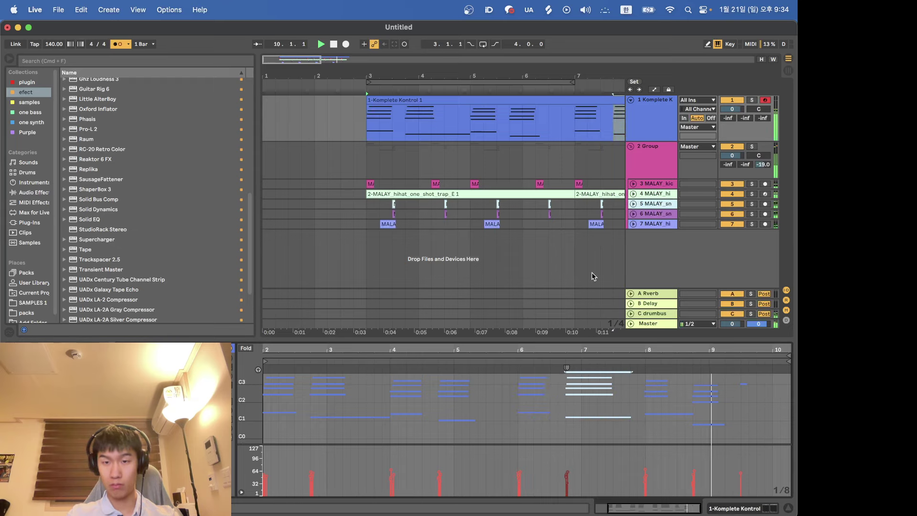
pyautogui.moveTo(657, 425); pyautogui.dragTo(653, 376)
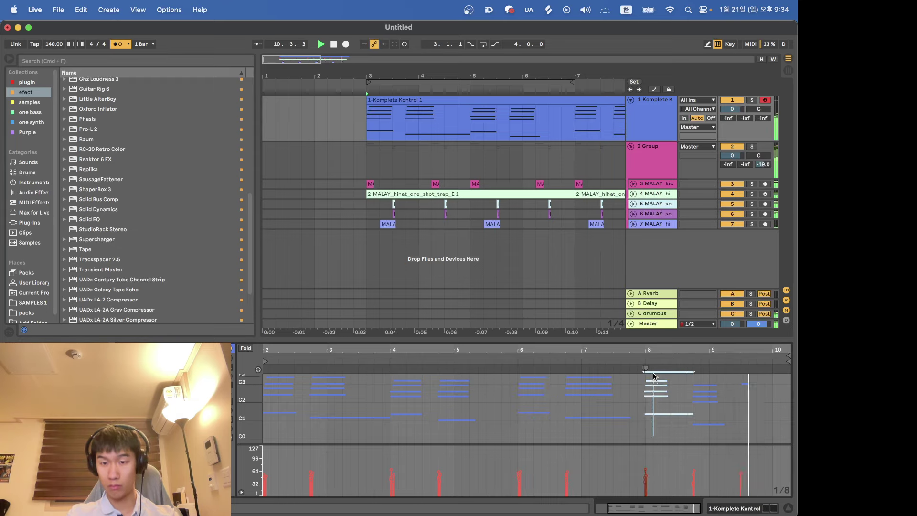
pyautogui.click(717, 439)
pyautogui.press('Left')
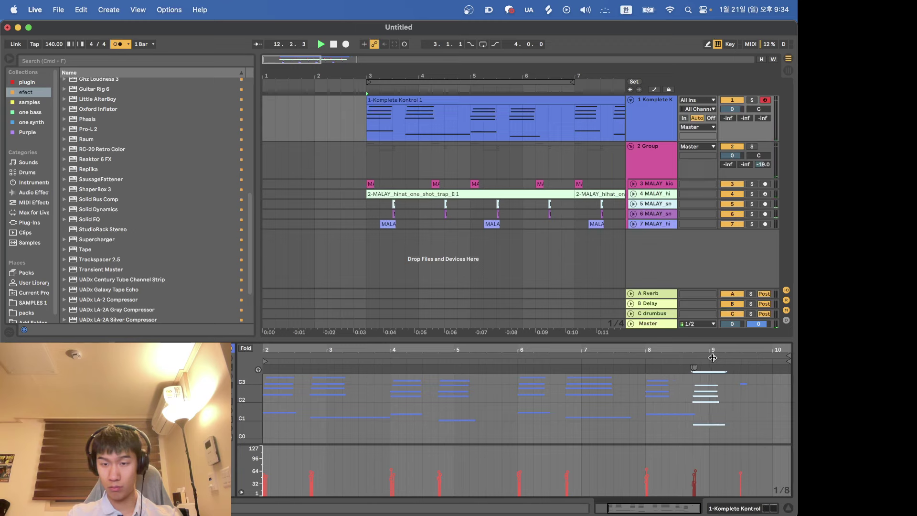
# Make all notes legato and lengthen the first four chords so each one reaches the next.
pyautogui.press('super+a')
pyautogui.press('super+j')
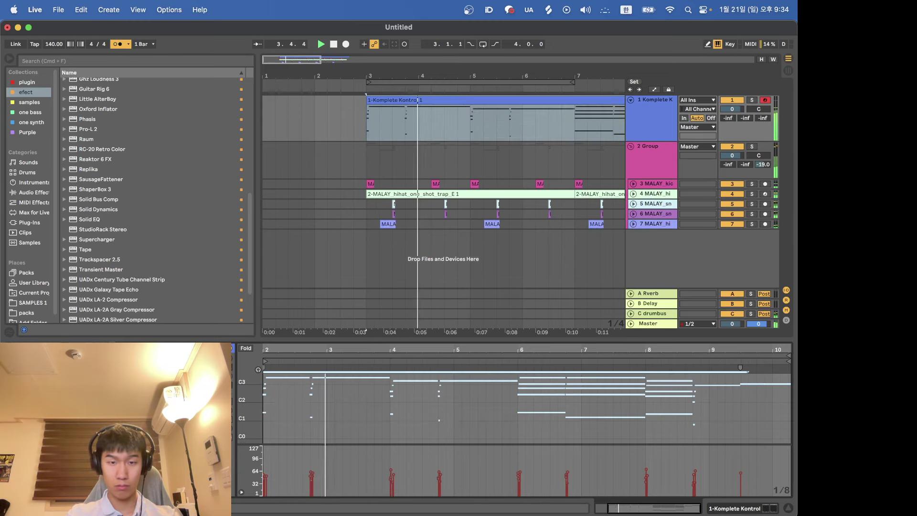
pyautogui.moveTo(471, 429); pyautogui.dragTo(306, 383)
pyautogui.moveTo(345, 429); pyautogui.dragTo(344, 387)
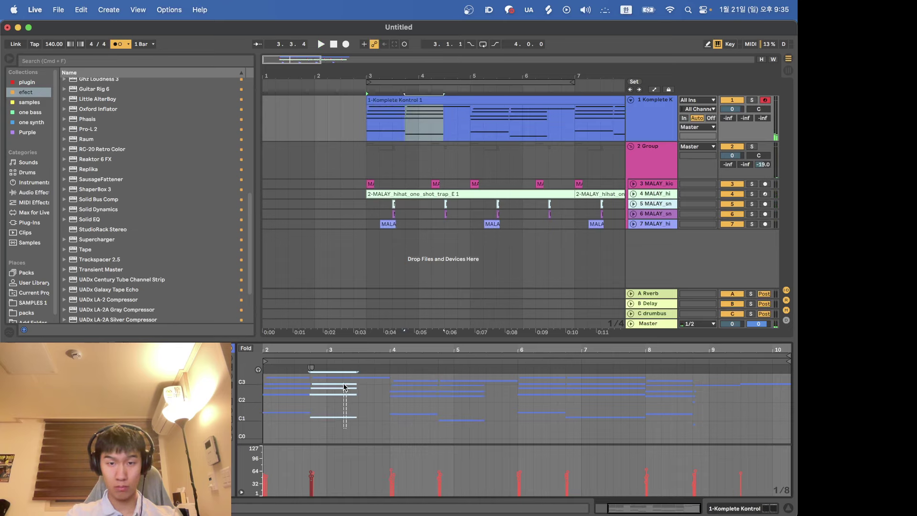
pyautogui.moveTo(479, 433); pyautogui.dragTo(519, 387)
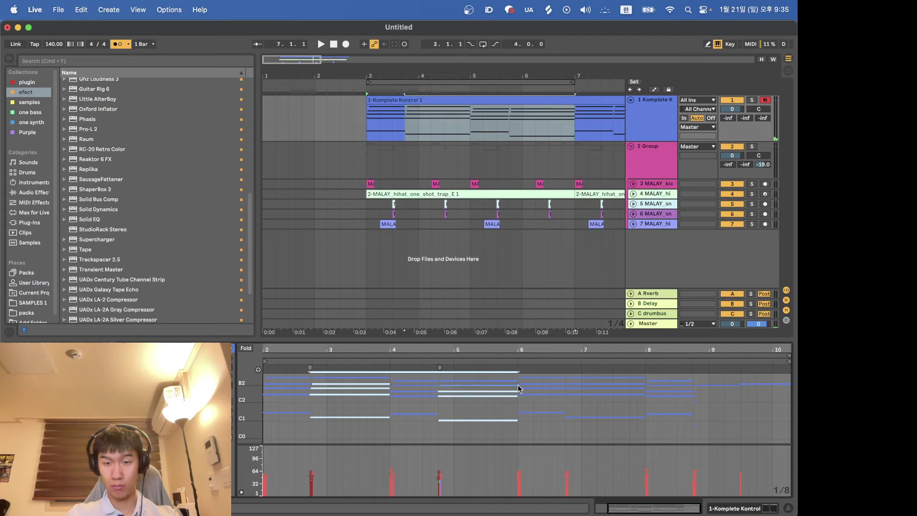
# Lengthen the notes of the last chord, starting just before bar 9, to the end of the clip.
pyautogui.press('space')
pyautogui.press('-')
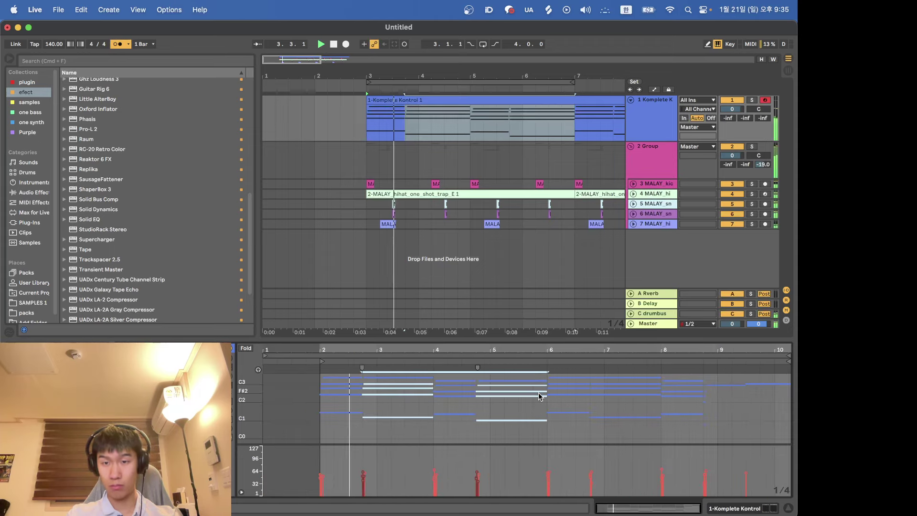
pyautogui.scroll(5, 720, 419)
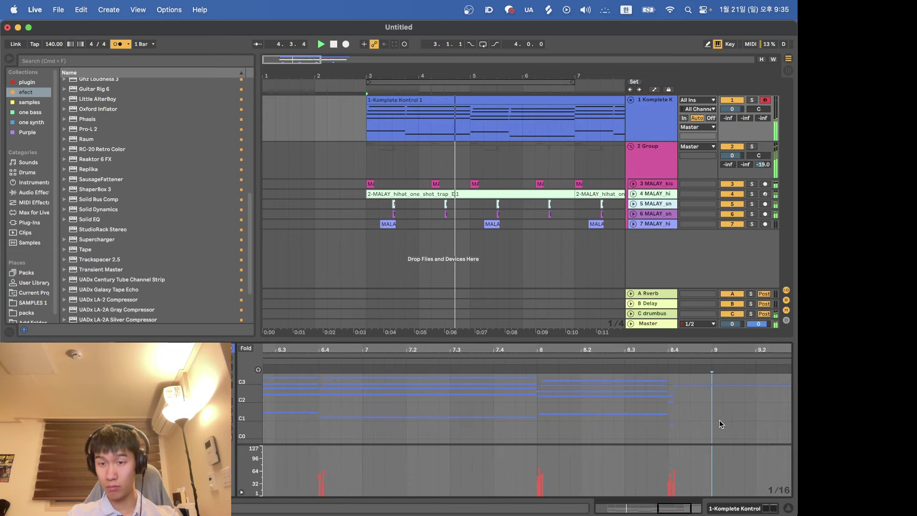
pyautogui.moveTo(716, 436); pyautogui.dragTo(670, 389)
pyautogui.press('-')
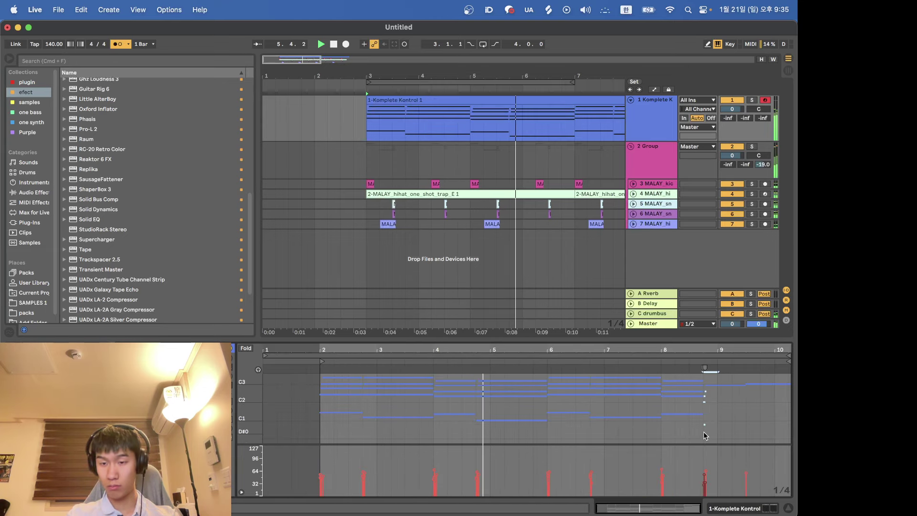
pyautogui.moveTo(707, 423); pyautogui.dragTo(744, 423)
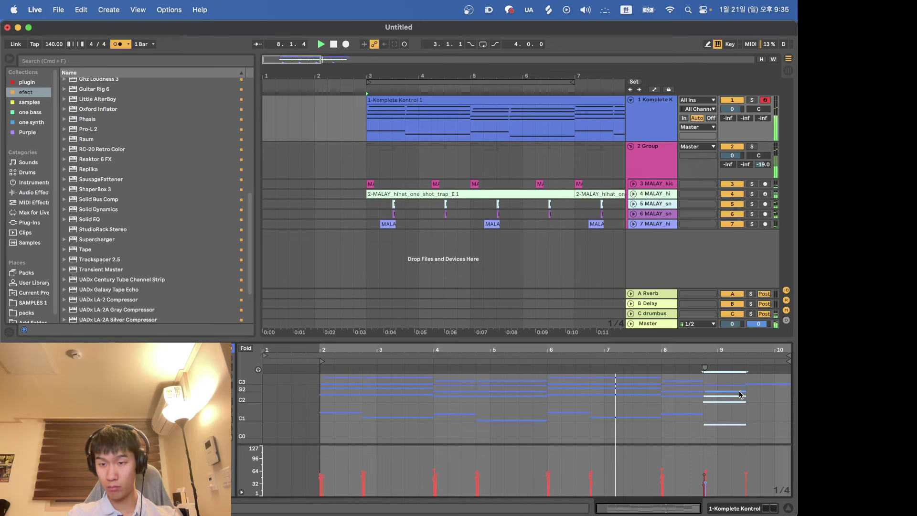
pyautogui.moveTo(744, 391); pyautogui.dragTo(777, 390)
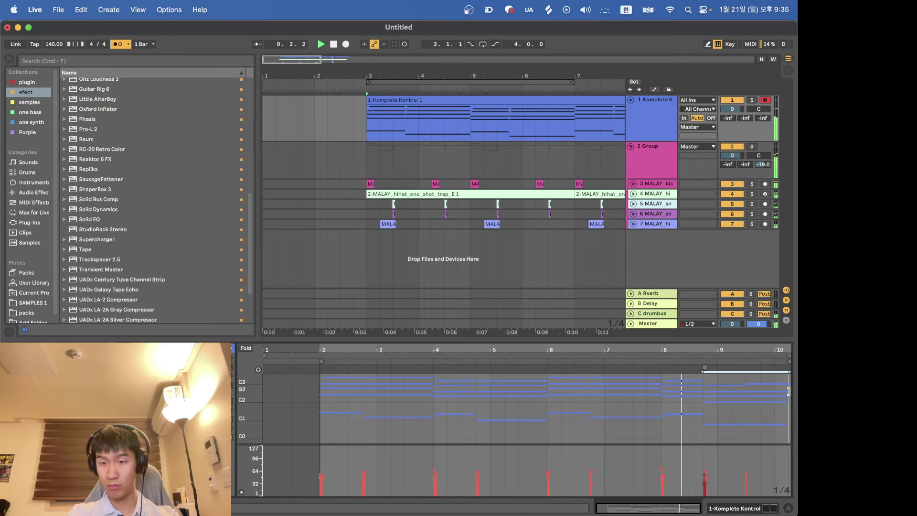
# Set the arrangement loop to the full length of the chord clip from bar 3 and play it back.
pyautogui.click(657, 242)
pyautogui.click(652, 115)
pyautogui.press('-')
pyautogui.press('-')
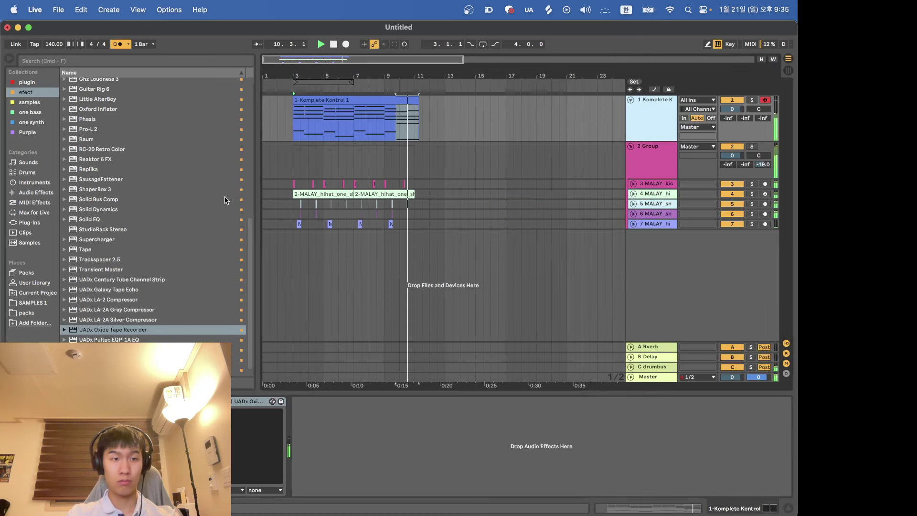
pyautogui.click(402, 96)
pyautogui.press('super+l')
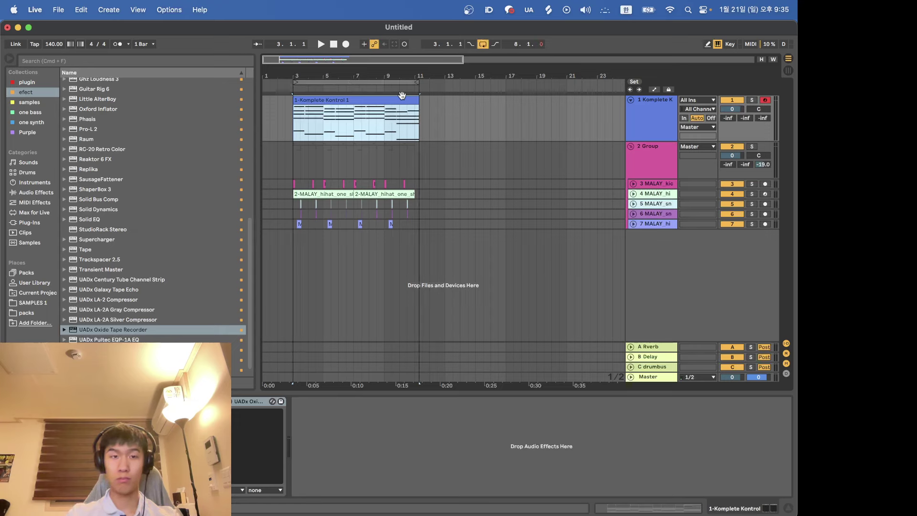
pyautogui.press('space')
# Add the EQ Eight LOW CUT preset to the Komplete Kontrol track.
pyautogui.click(657, 132)
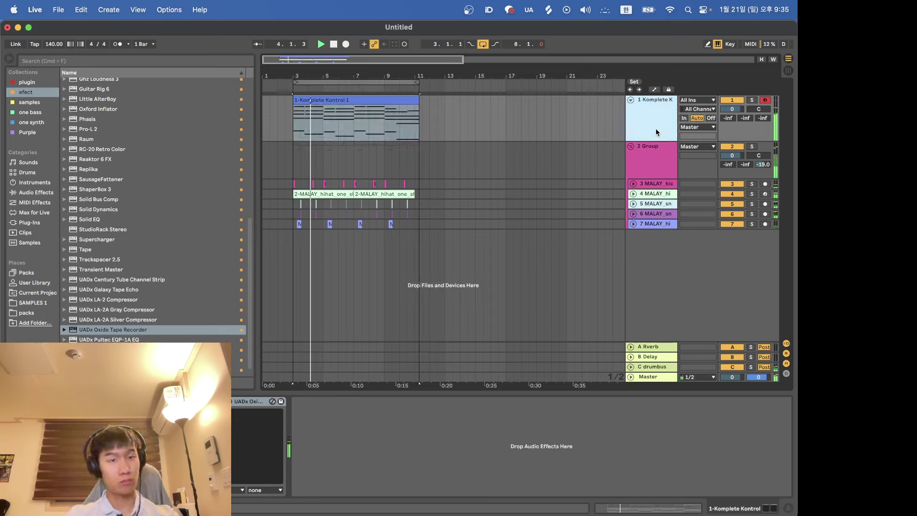
pyautogui.click(33, 192)
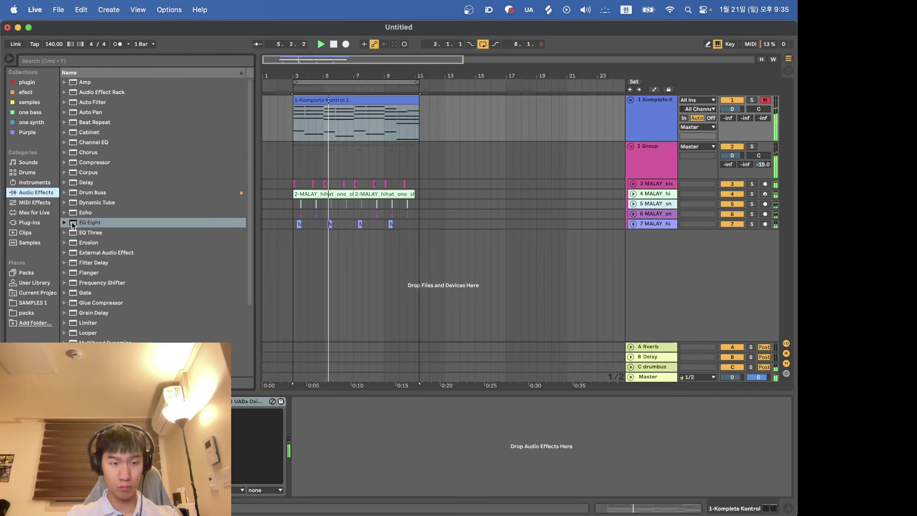
pyautogui.click(72, 223)
pyautogui.doubleClick(102, 282)
pyautogui.click(65, 224)
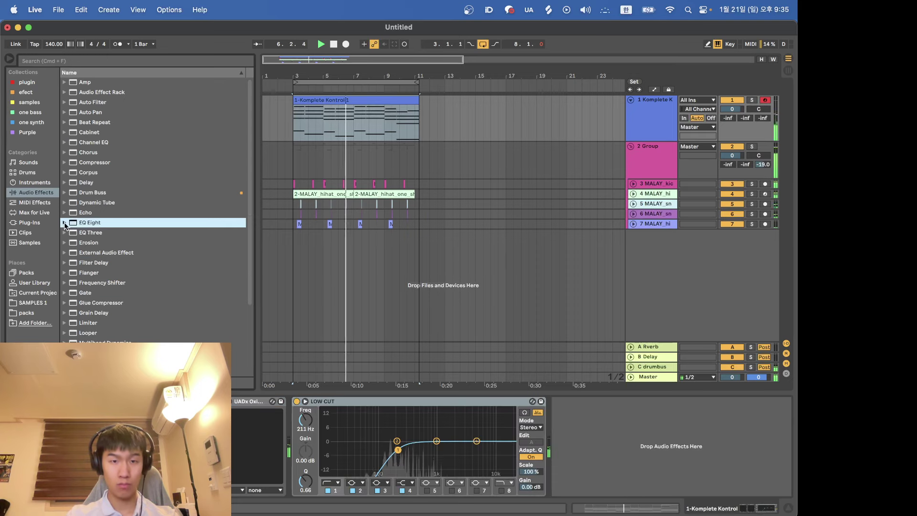
pyautogui.click(664, 106)
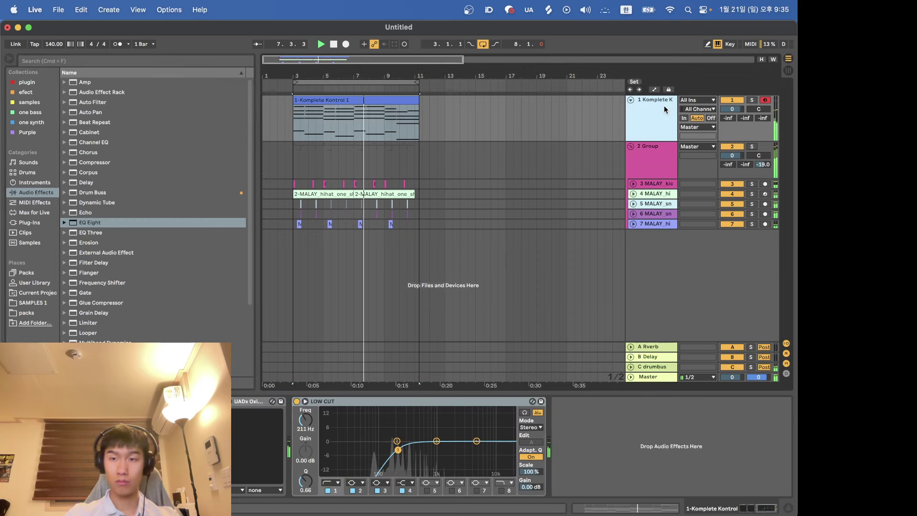
# Insert a MIDI track below the Komplete Kontrol track and add Drum Buss with a lowered output level to the drum group.
pyautogui.press('super+shift+t')
pyautogui.click(655, 198)
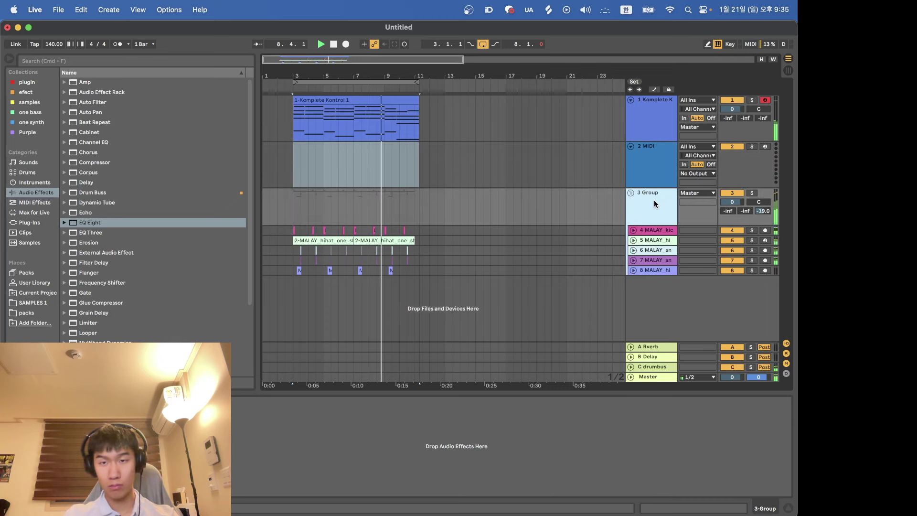
pyautogui.click(42, 94)
pyautogui.scroll(15, 96, 144)
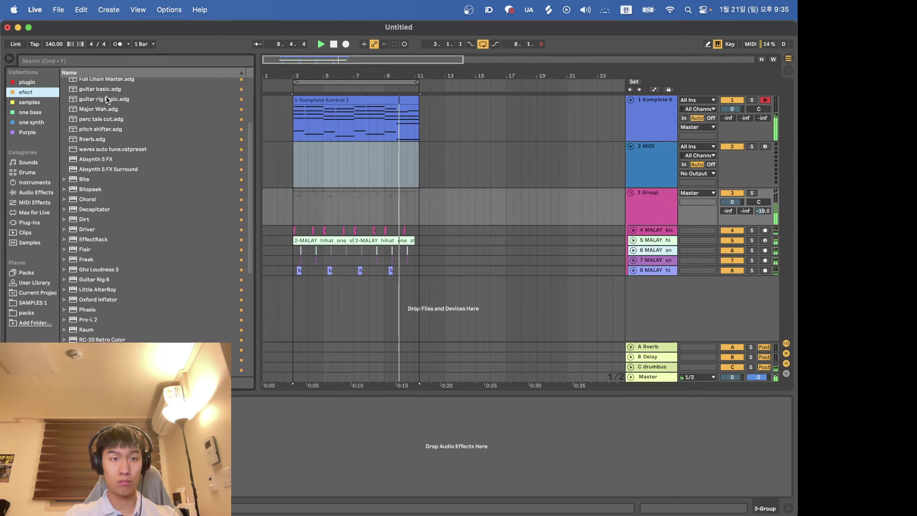
pyautogui.click(95, 91)
pyautogui.doubleClick(96, 82)
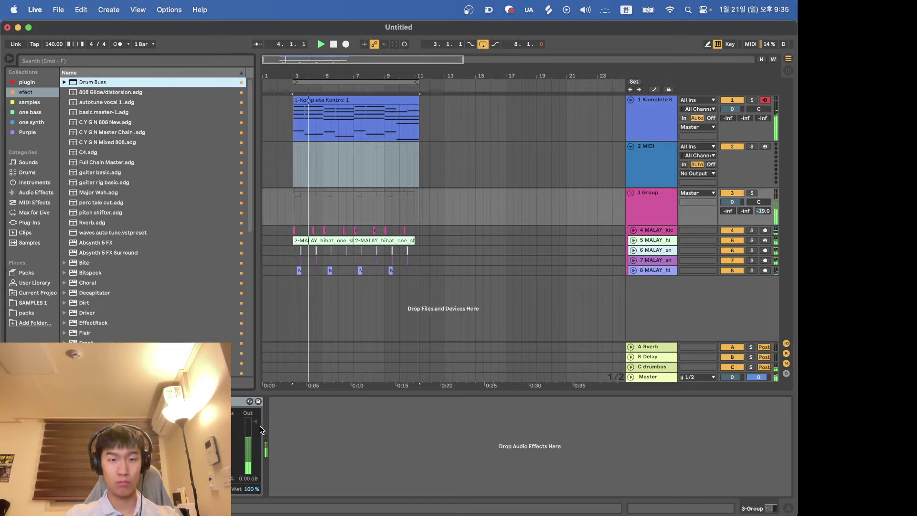
pyautogui.moveTo(258, 423); pyautogui.dragTo(258, 436)
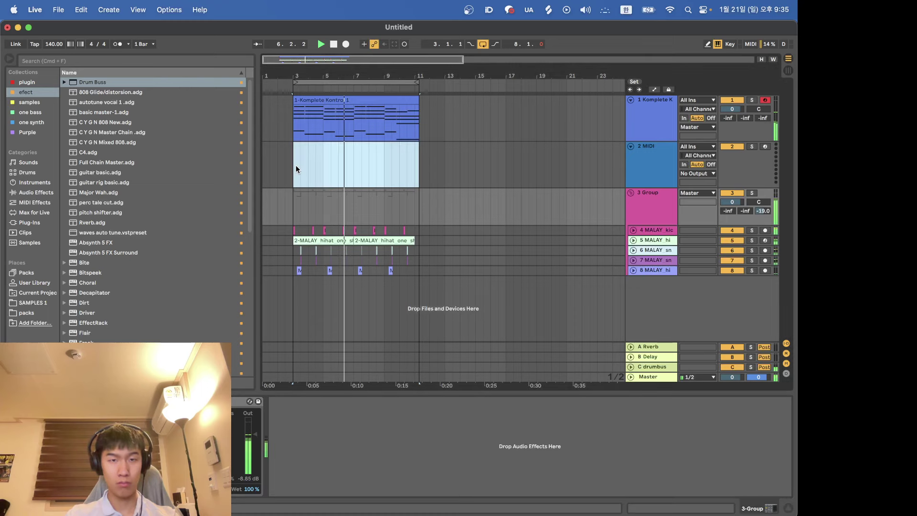
pyautogui.scroll(-5, 176, 271)
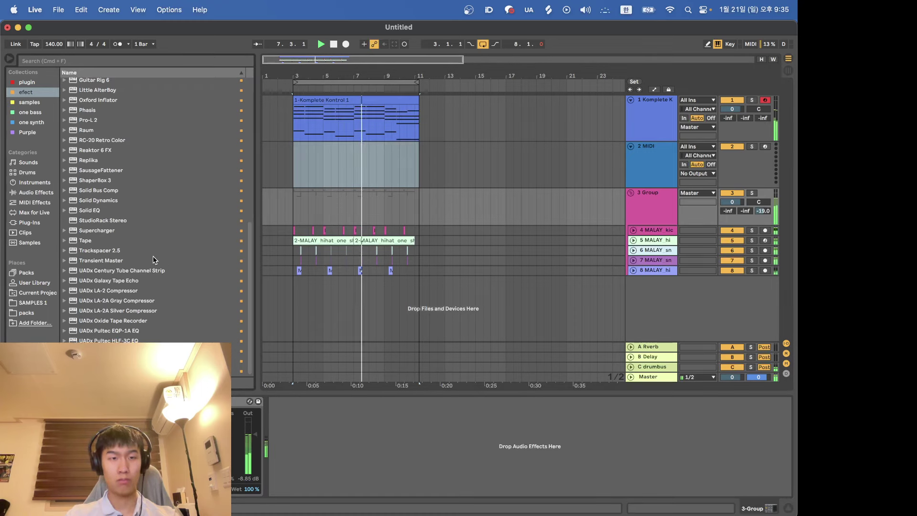
pyautogui.click(27, 82)
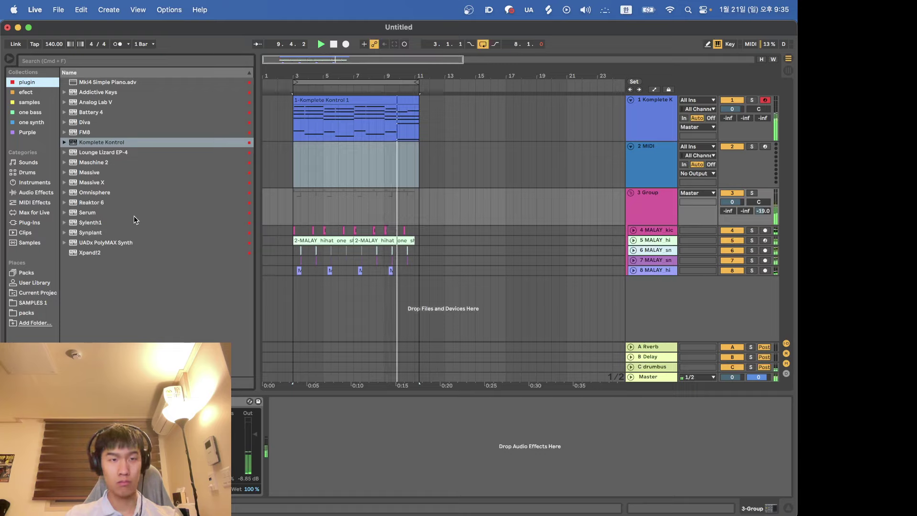
# Unfold the second snare track in the drum group and insert an audio track directly below it.
pyautogui.click(634, 259)
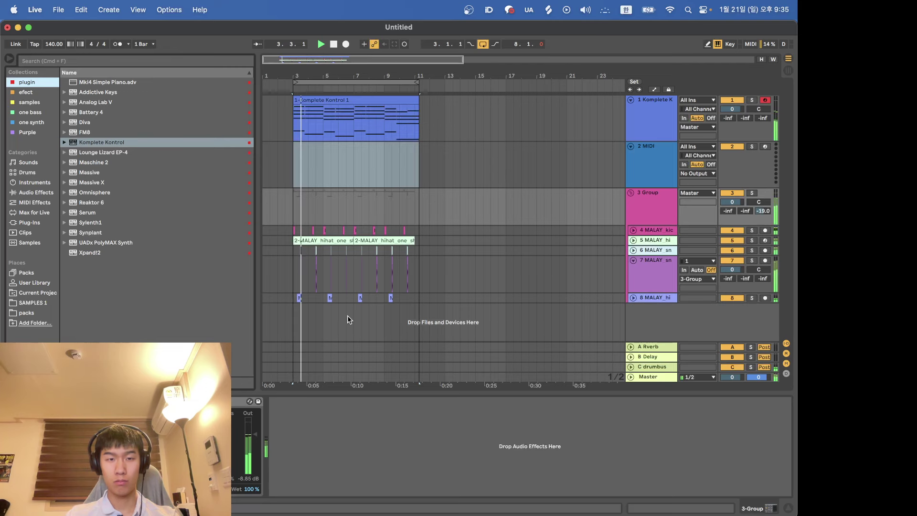
pyautogui.scroll(3, 330, 294)
pyautogui.hscroll(-2, 329, 293)
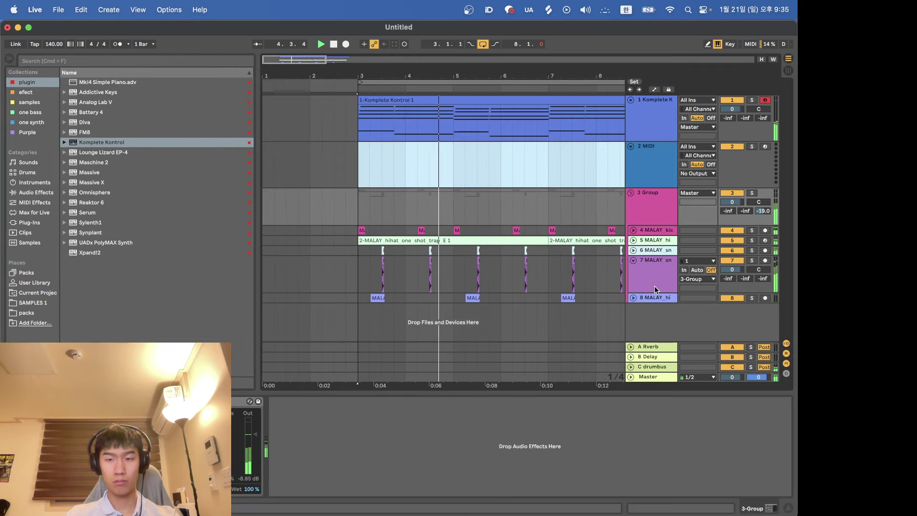
pyautogui.click(574, 260)
pyautogui.press('super+t')
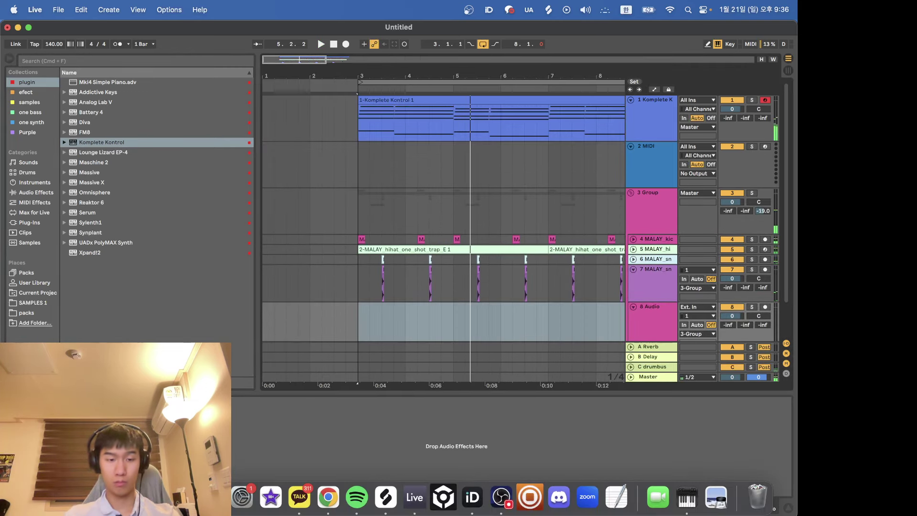
# Switch to Splice and replace the "open" filter in the Malay Sample Pack with a filename search for "clap".
pyautogui.click(394, 504)
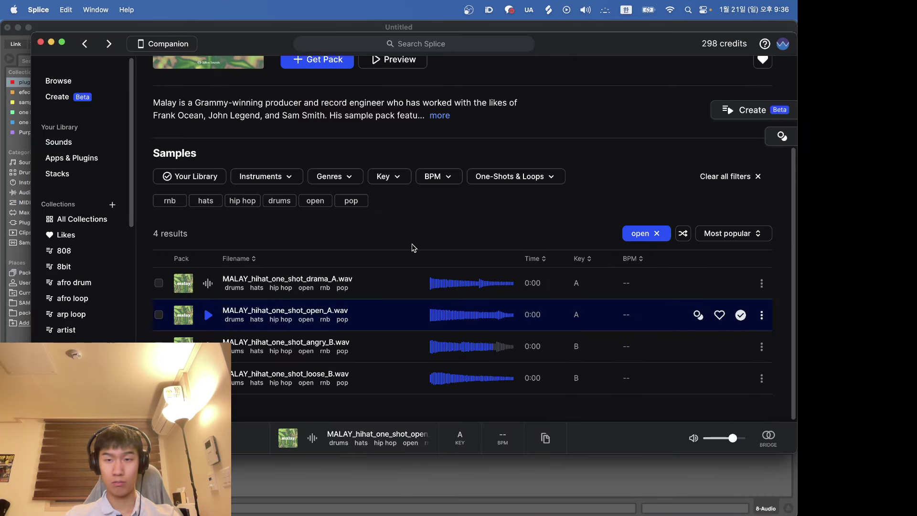
pyautogui.click(657, 233)
pyautogui.click(662, 233)
pyautogui.write('치')
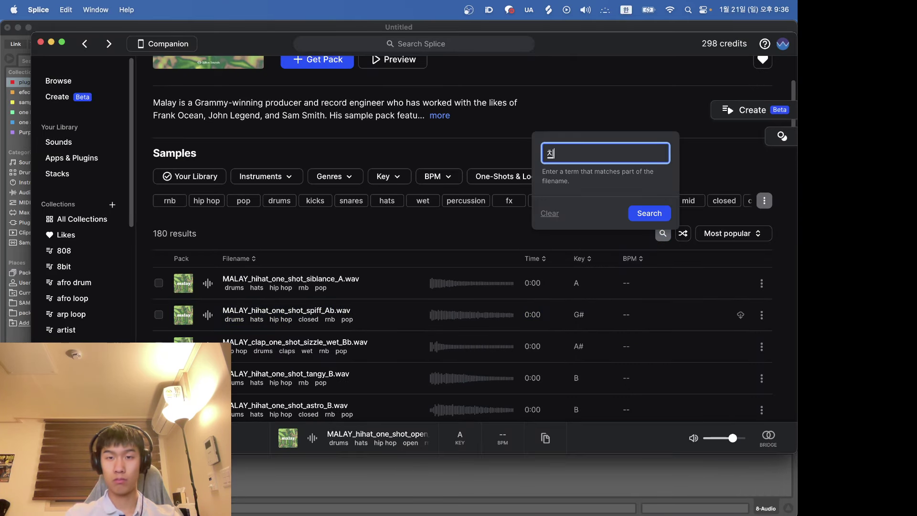
pyautogui.write('메')
pyautogui.press('BackSpace')
pyautogui.press('BackSpace')
pyautogui.press('capslock')
pyautogui.write('clap')
pyautogui.press('Return')
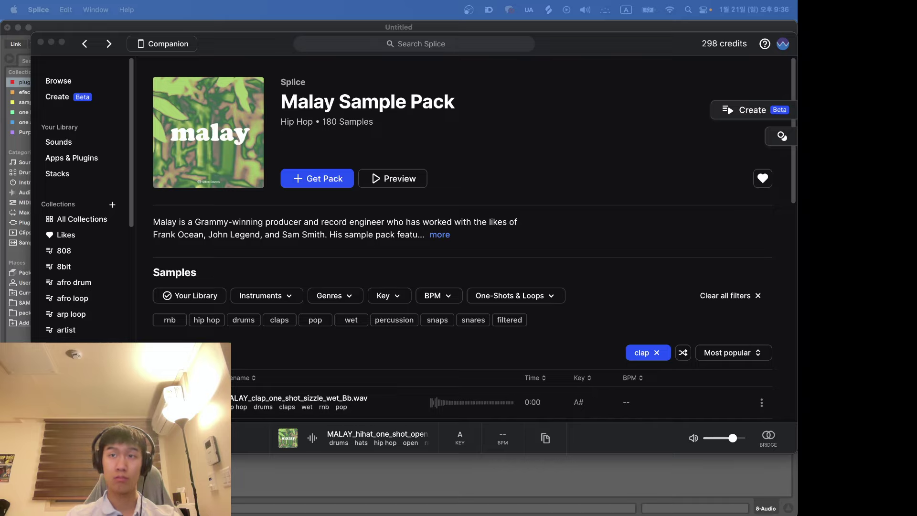
# Audition the first clap one-shots in the results and add MALAY_clap_one_shot_hollow_Eb.wav to the library.
pyautogui.click(529, 121)
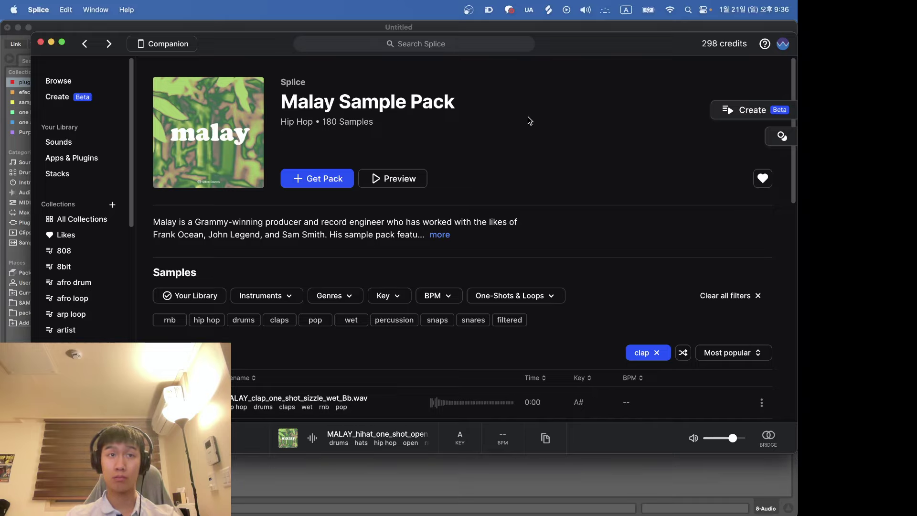
pyautogui.scroll(-4, 430, 215)
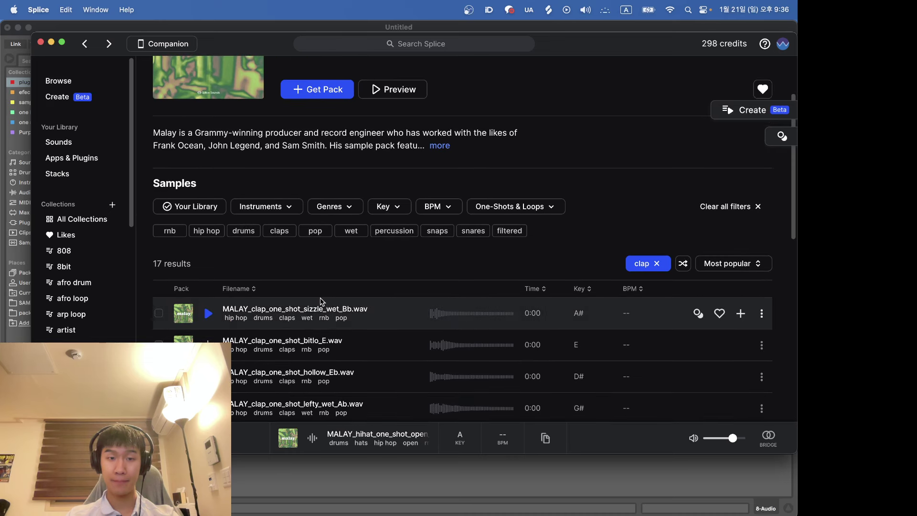
pyautogui.click(320, 302)
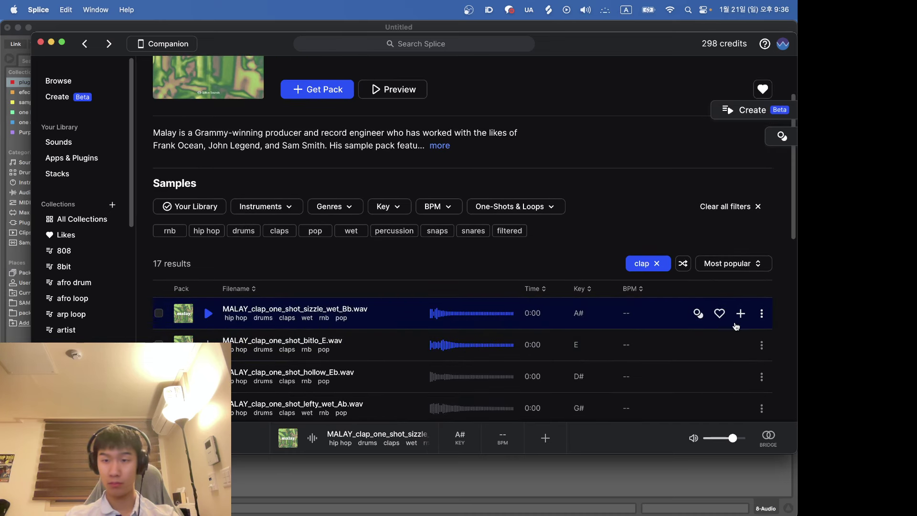
pyautogui.press('Down')
pyautogui.press('Down')
pyautogui.press('Down')
pyautogui.scroll(-10, 746, 318)
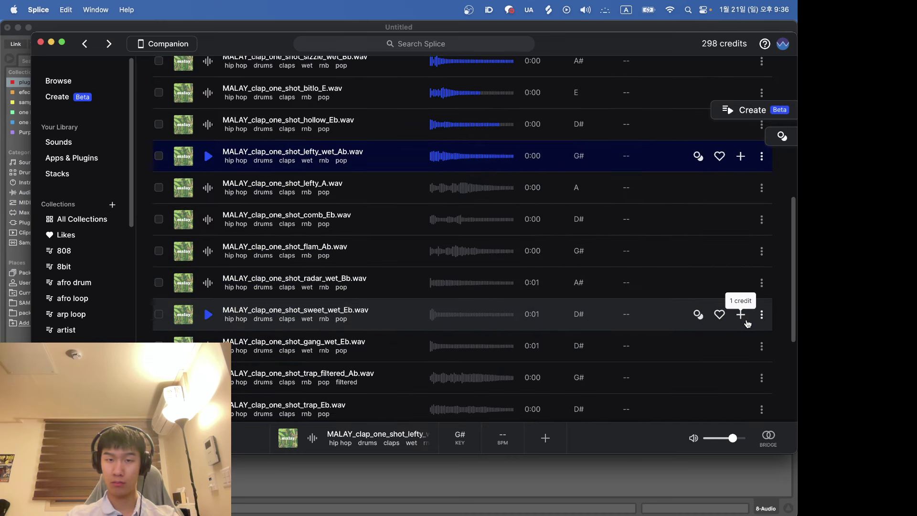
pyautogui.press('Up')
pyautogui.scroll(2, 745, 316)
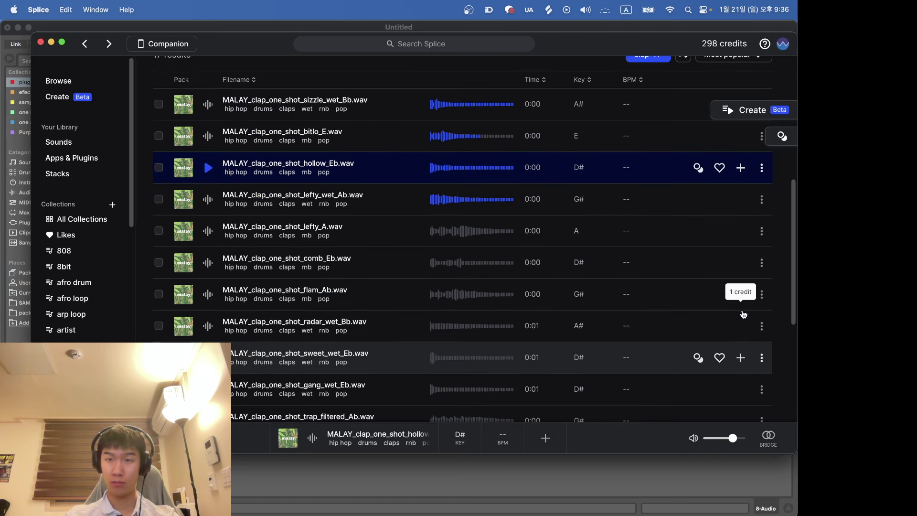
pyautogui.click(740, 167)
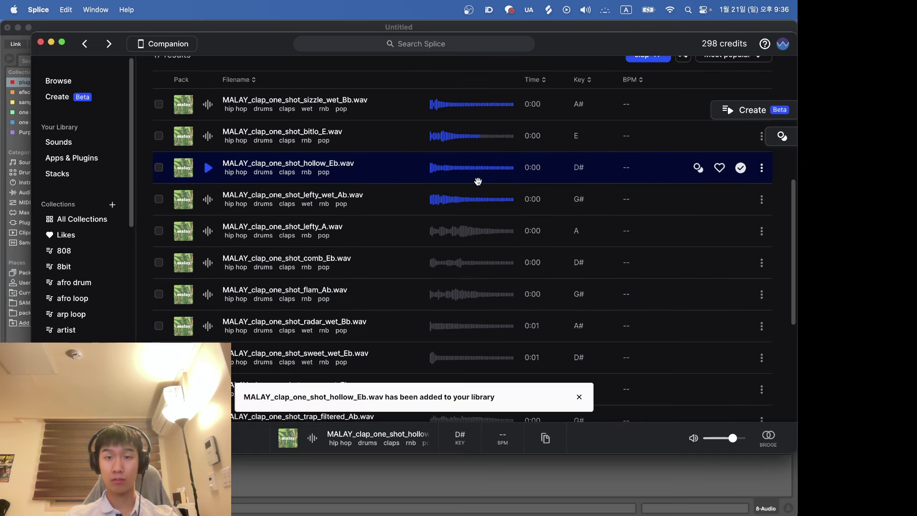
# Bring the hollow clap sample into Live on the new audio track and move it onto the snare hit in bar 6.
pyautogui.moveTo(477, 180); pyautogui.dragTo(385, 317)
pyautogui.press('super+Tab')
pyautogui.press('Right')
pyautogui.press('Right')
pyautogui.press('Right')
pyautogui.press('Right')
pyautogui.press('Right')
pyautogui.press('Right')
pyautogui.press('Right')
pyautogui.press('Right')
pyautogui.press('Right')
pyautogui.press('Right')
pyautogui.press('Right')
pyautogui.press('Right')
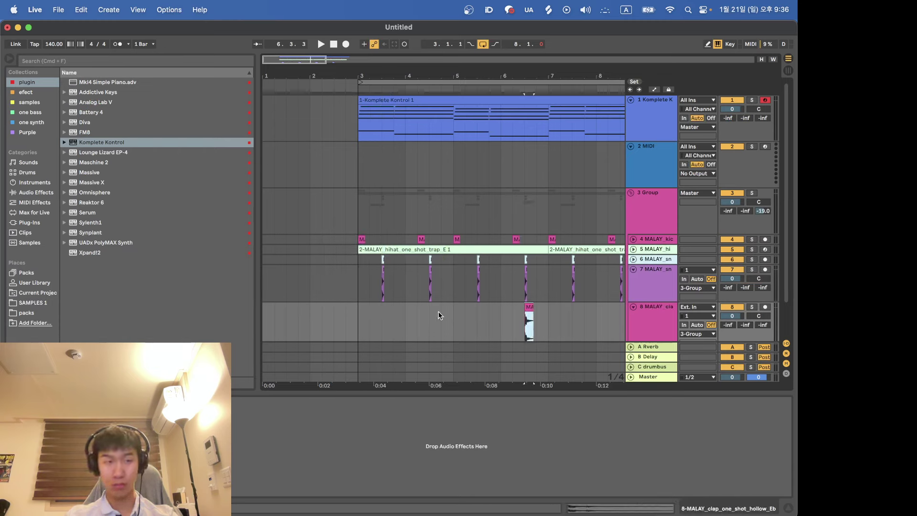
# Add the Reverb audio effect to the clap track and play the arrangement.
pyautogui.click(36, 192)
pyautogui.scroll(-3, 120, 312)
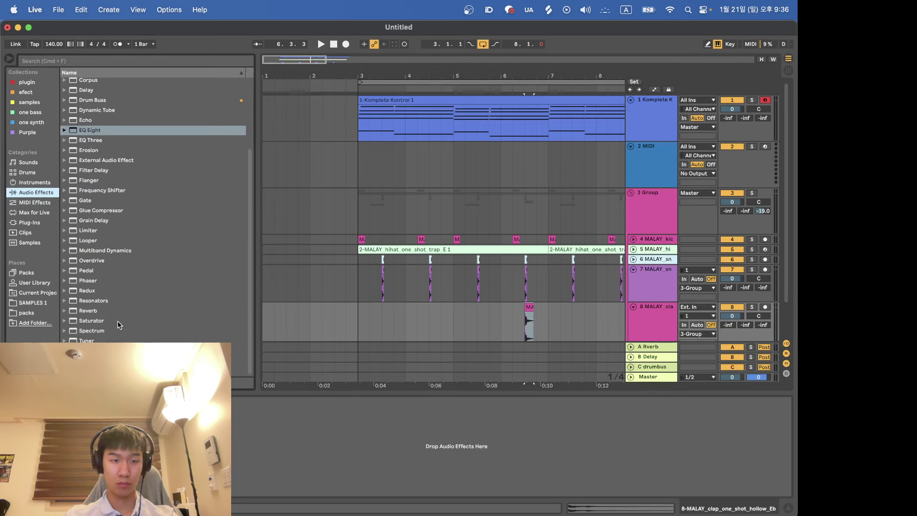
pyautogui.doubleClick(119, 312)
pyautogui.press('space')
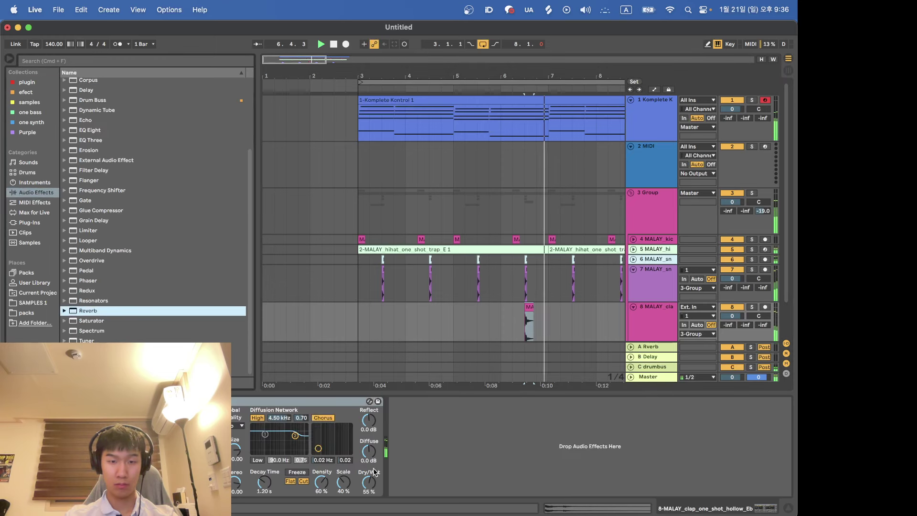
# Audition the clap track in solo before bar 6, turn solo off and set its volume to -11.9 dB.
pyautogui.click(489, 319)
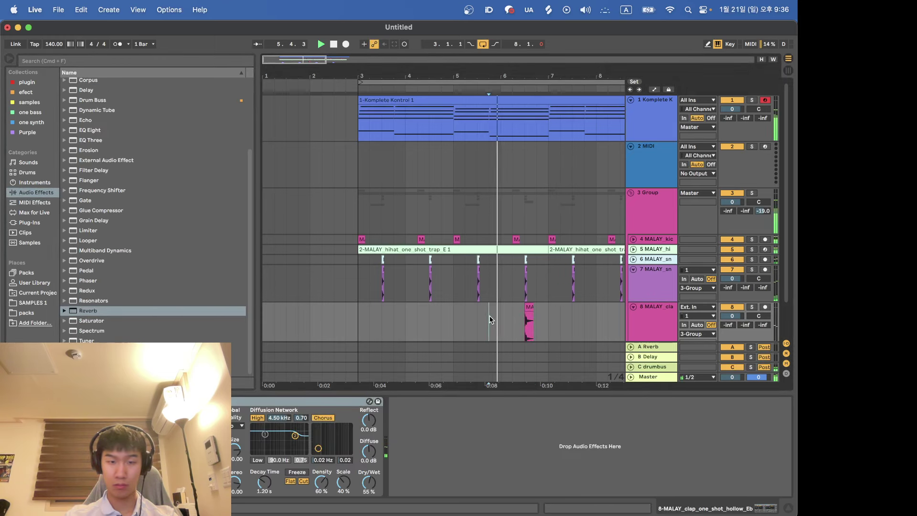
pyautogui.click(752, 308)
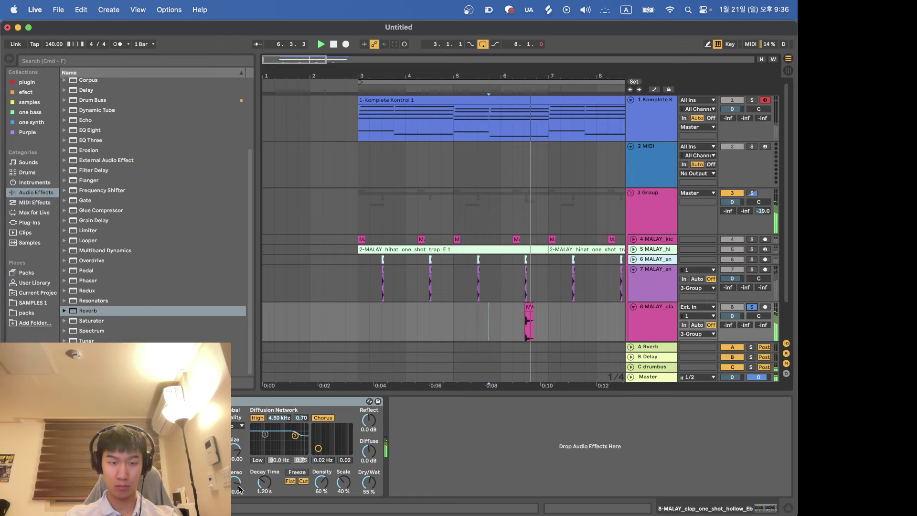
pyautogui.press('space')
pyautogui.press('space')
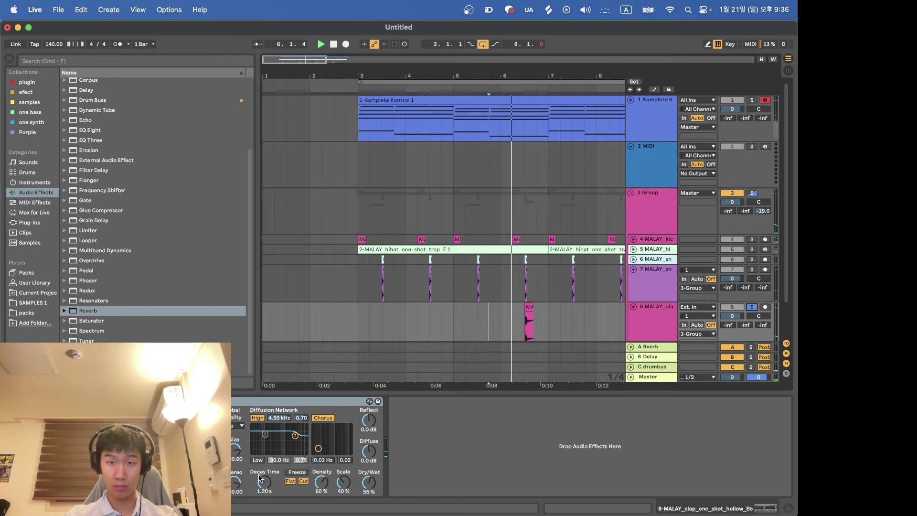
pyautogui.click(752, 308)
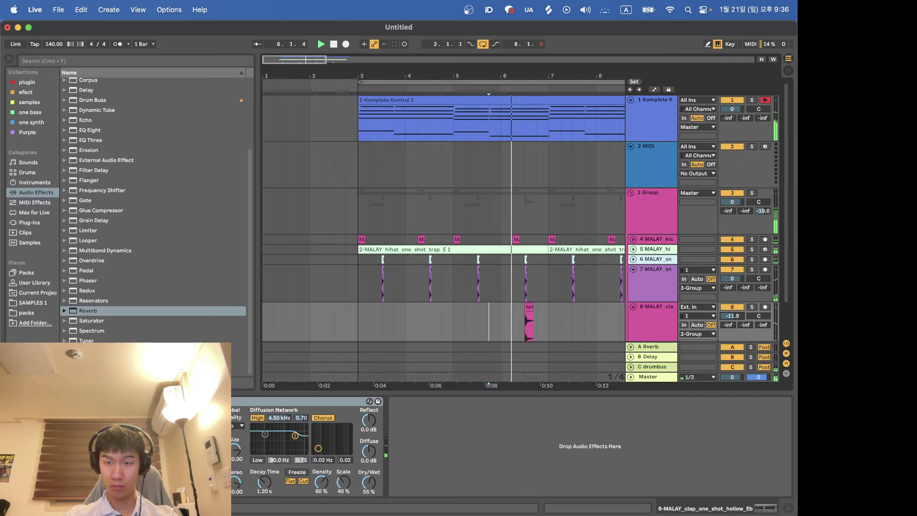
# Copy the bar 6 clap to the matching snare hits in bars 8, 10 and 4.
pyautogui.moveTo(549, 319); pyautogui.dragTo(402, 320)
pyautogui.press('-')
pyautogui.press('super+c')
pyautogui.click(459, 317)
pyautogui.press('super+v')
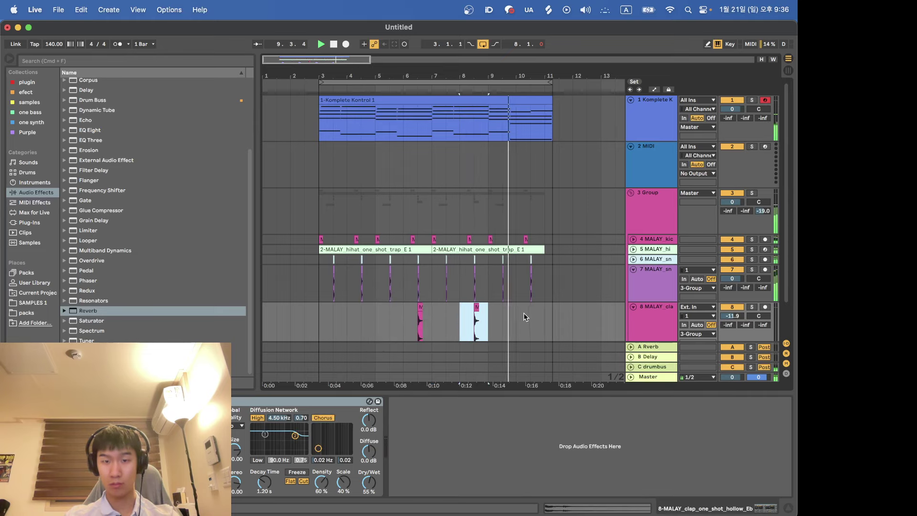
pyautogui.click(520, 318)
pyautogui.press('super+v')
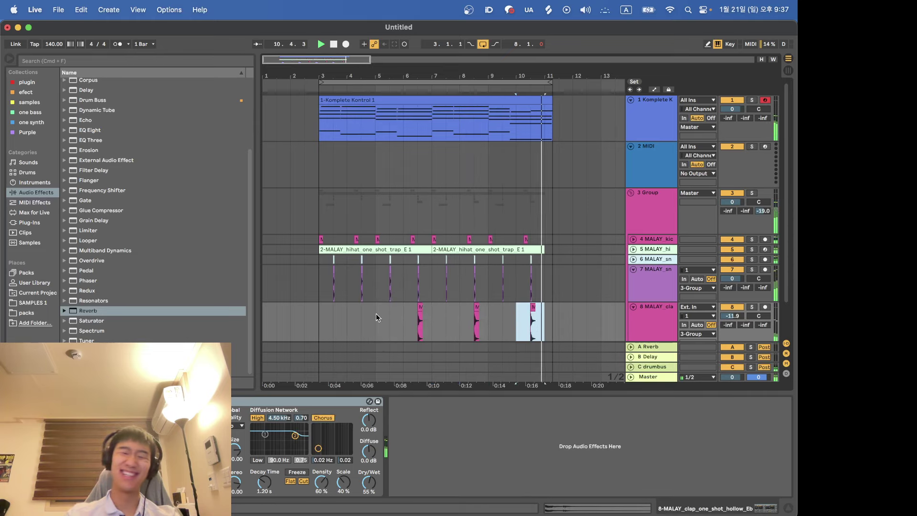
pyautogui.click(348, 321)
pyautogui.press('super+v')
# Shorten the arrangement loop to 8 bars and cut the end of the Komplete Kontrol chord clip off at bar 11.
pyautogui.click(547, 81)
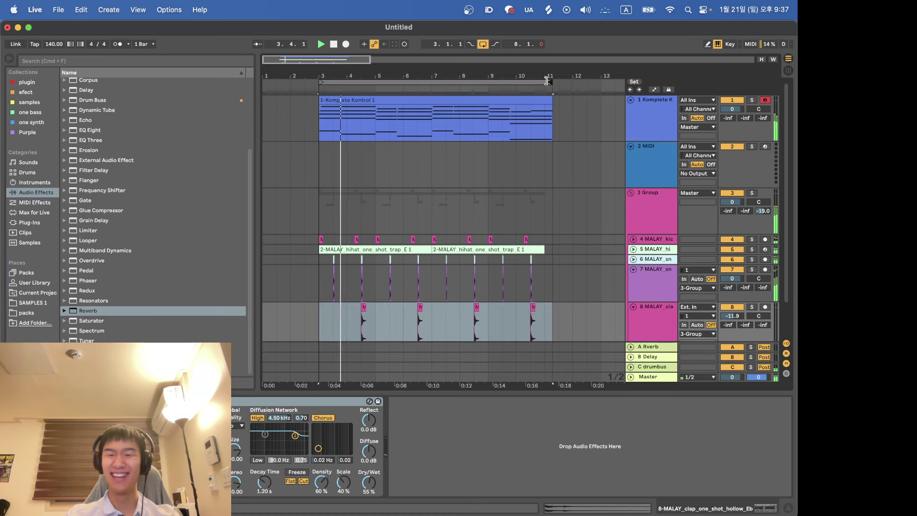
pyautogui.moveTo(572, 117); pyautogui.dragTo(549, 119)
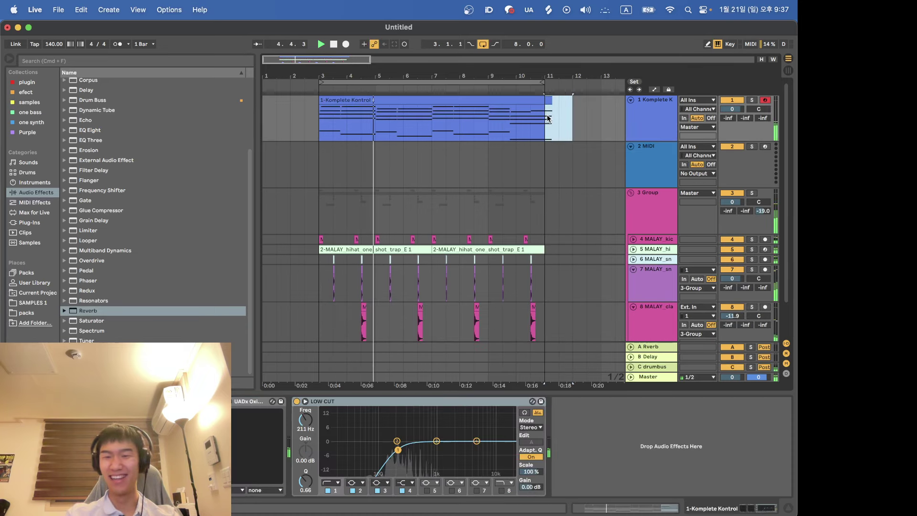
# Load the Diva synth onto the empty MIDI track, stop playback and hide the plug-in window.
pyautogui.click(690, 159)
pyautogui.click(27, 83)
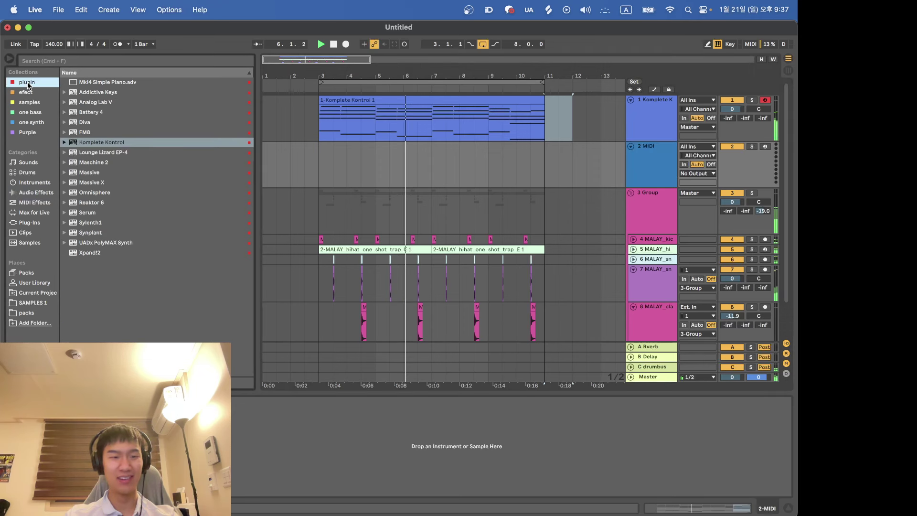
pyautogui.click(88, 122)
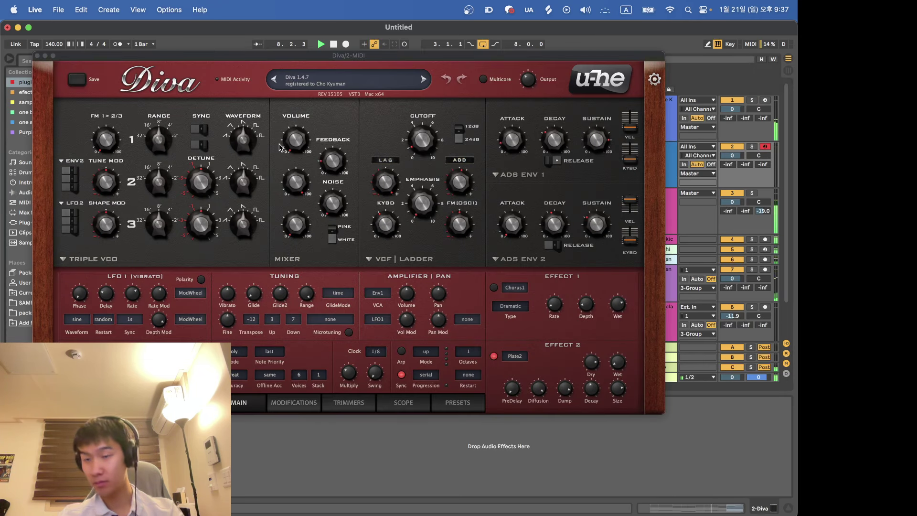
pyautogui.press('space')
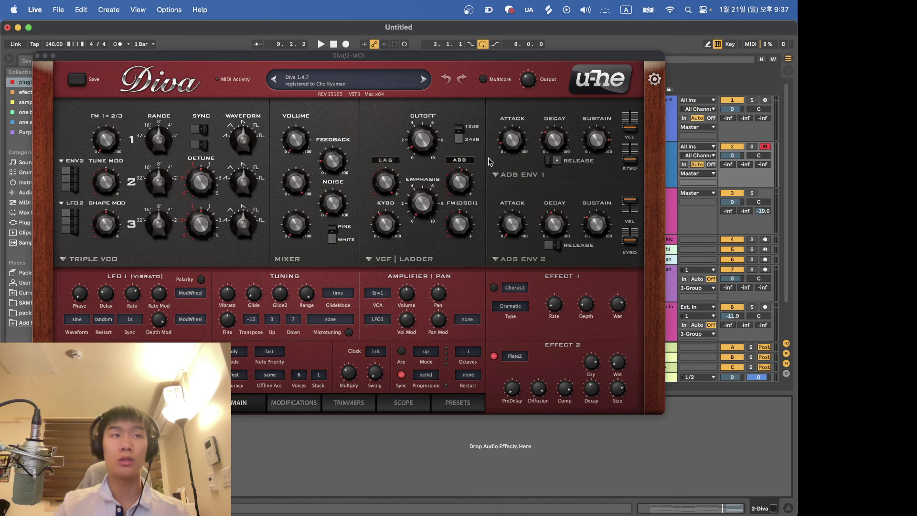
pyautogui.press('super+alt+p')
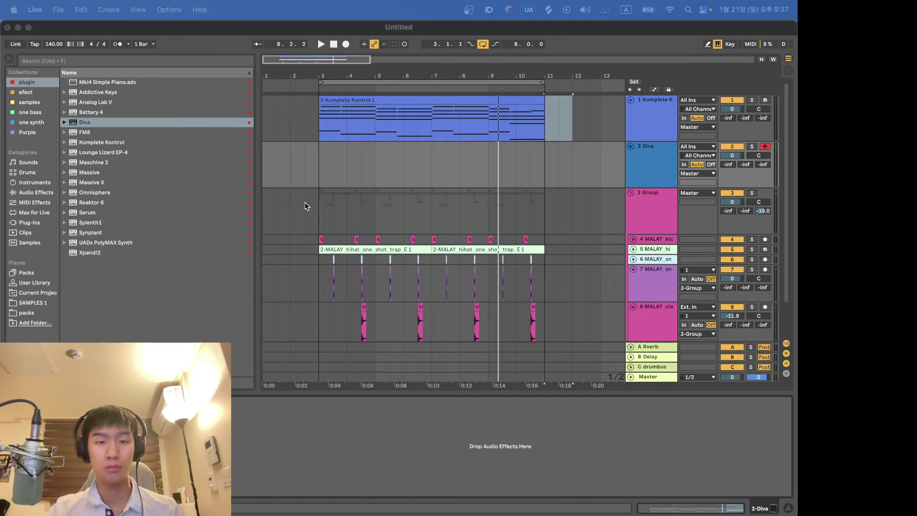
pyautogui.press('super+alt+p')
pyautogui.press('super+alt+p')
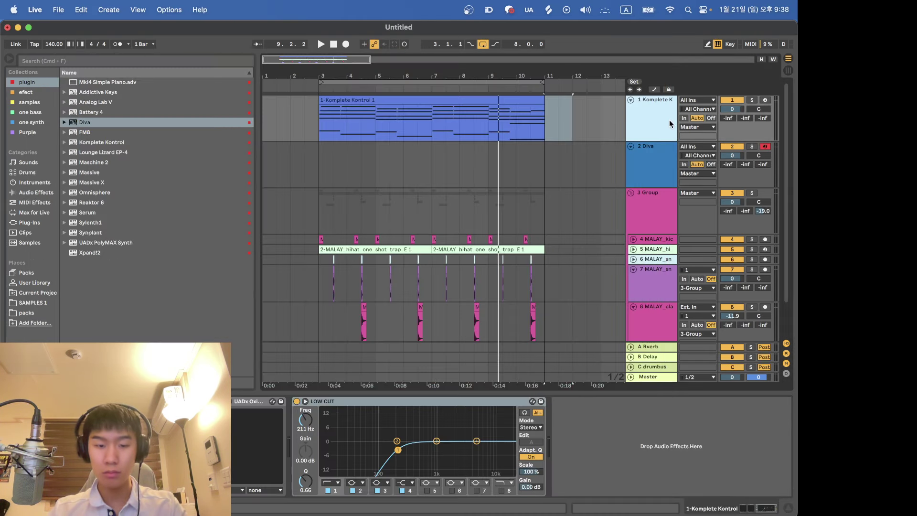
# Insert an audio track and place it above the Komplete Kontrol track.
pyautogui.press('super+t')
pyautogui.moveTo(649, 112); pyautogui.dragTo(650, 113)
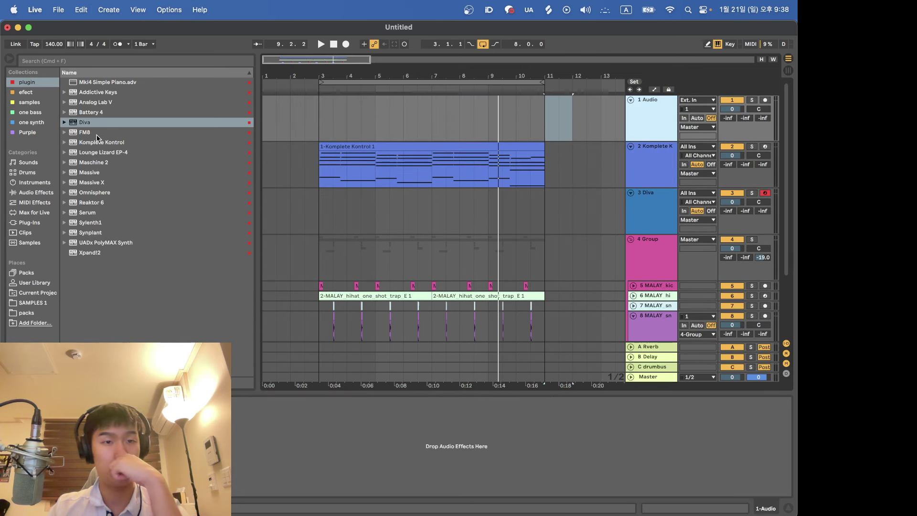
# Arm the new audio track for recording, with monitoring on Auto and external input channel 2 as its source.
pyautogui.click(316, 115)
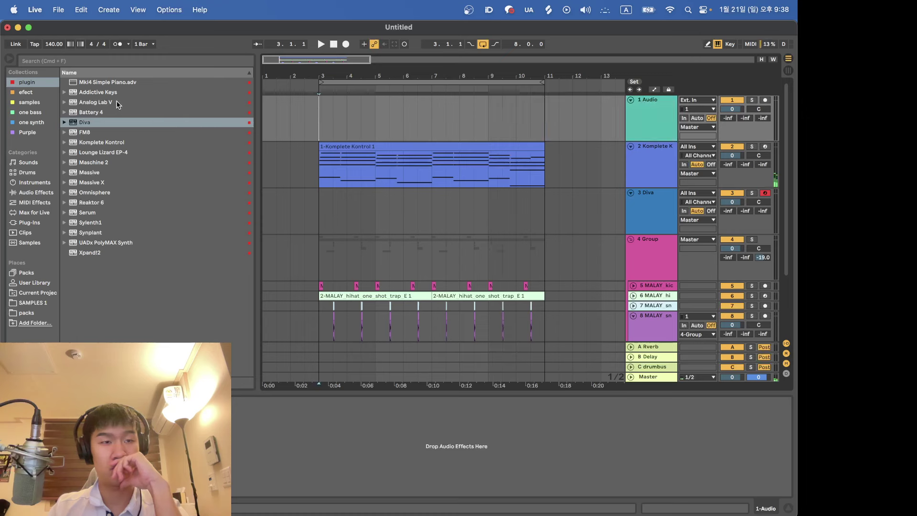
pyautogui.click(29, 92)
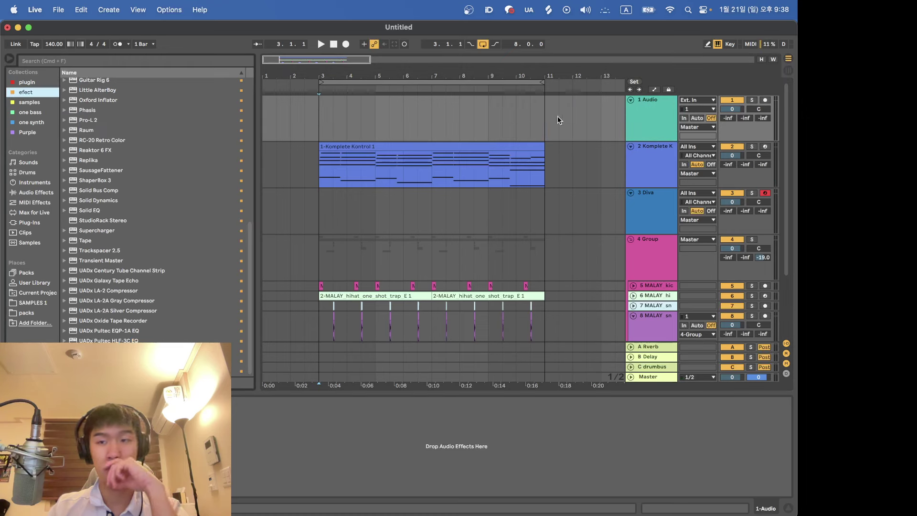
pyautogui.click(766, 100)
pyautogui.click(697, 118)
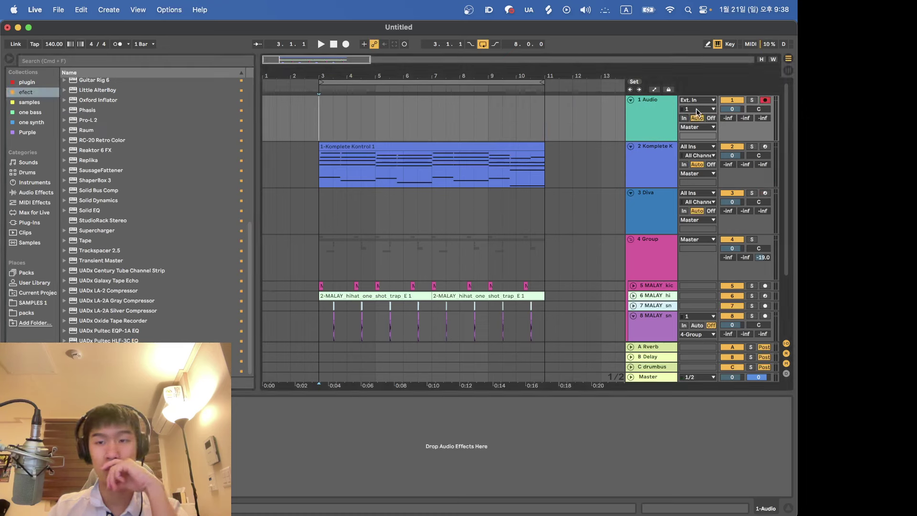
pyautogui.click(699, 109)
pyautogui.click(690, 127)
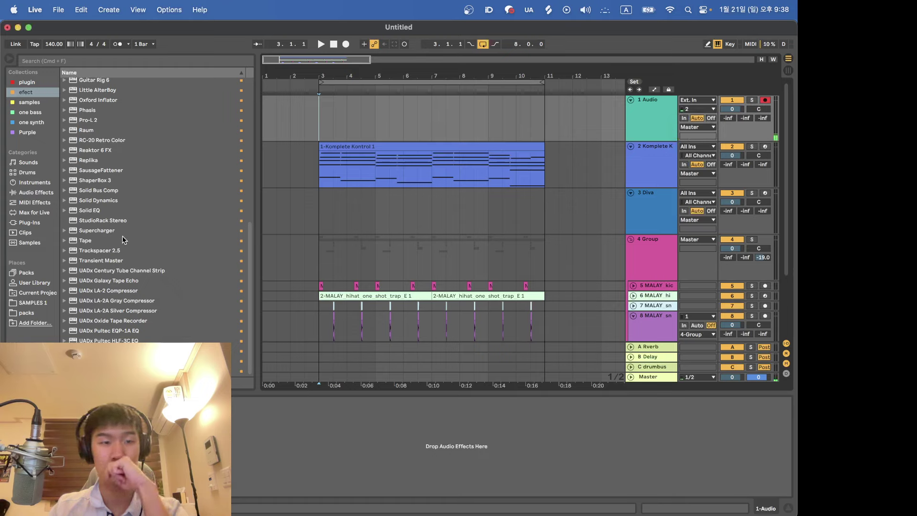
# Load the autotune vocal 1 rack from the effects collection onto the audio track and close its Waves Tune and StudioRack windows.
pyautogui.scroll(10, 122, 239)
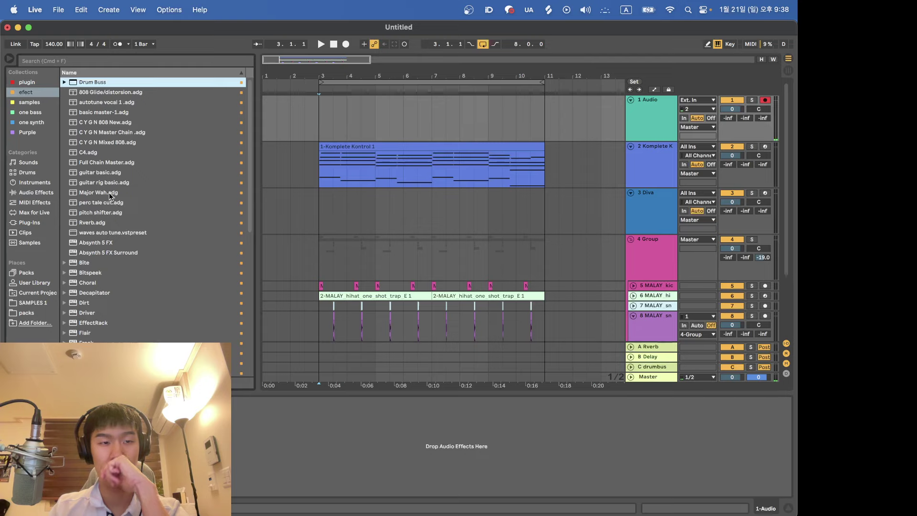
pyautogui.click(107, 202)
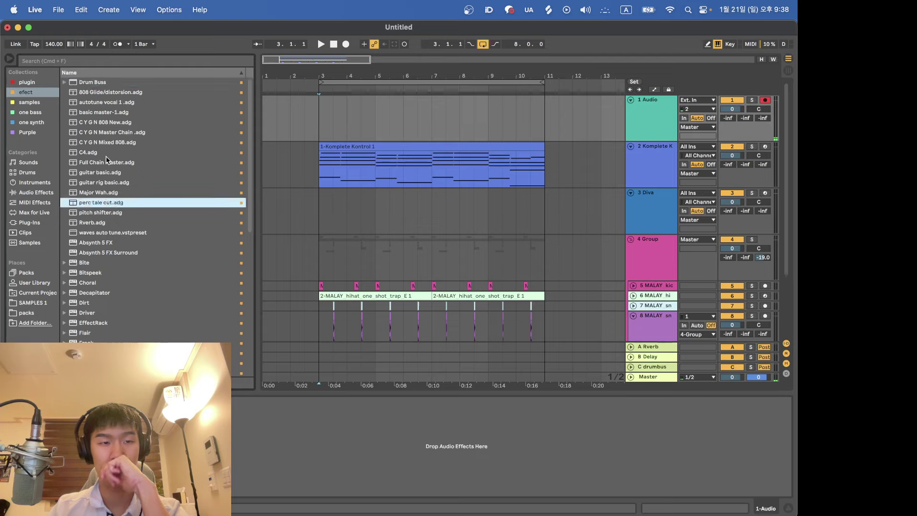
pyautogui.click(105, 223)
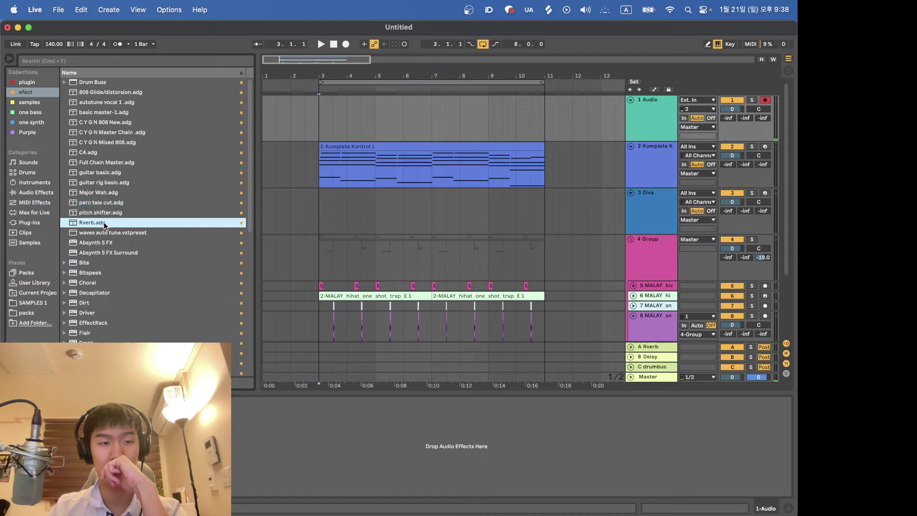
pyautogui.click(108, 213)
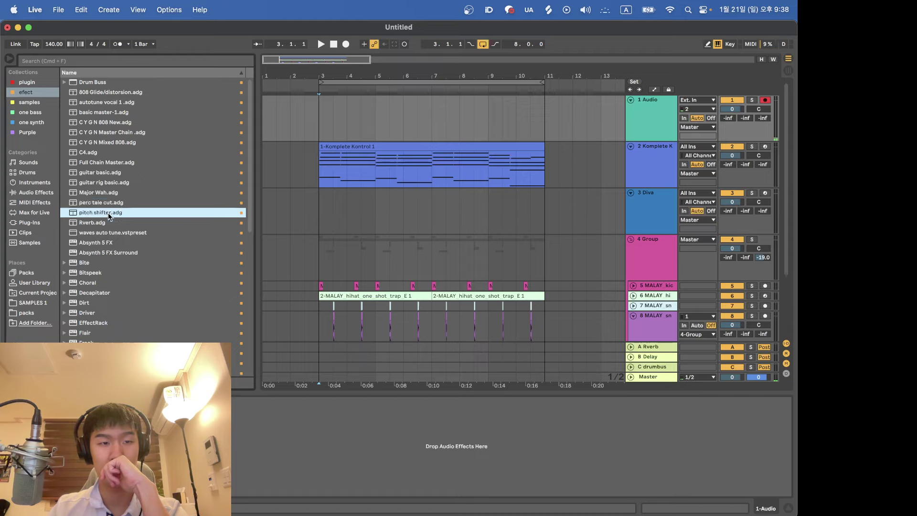
pyautogui.click(111, 105)
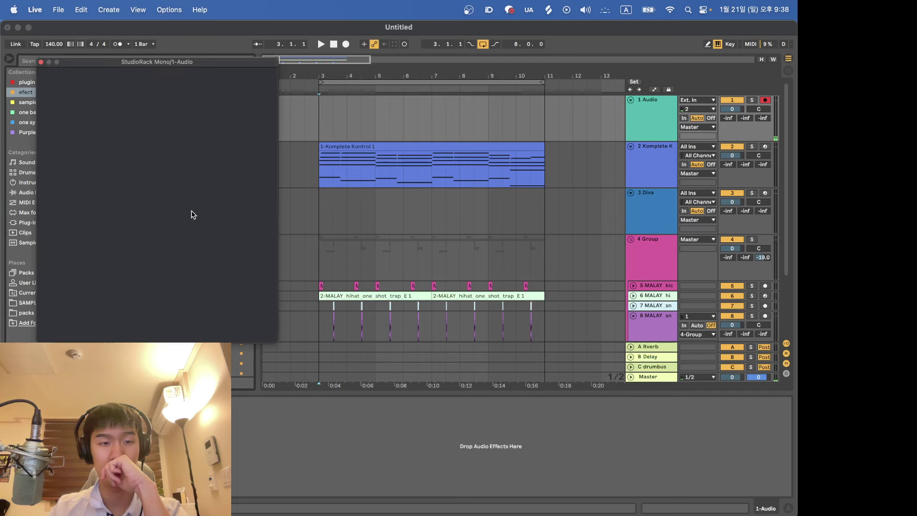
pyautogui.click(97, 185)
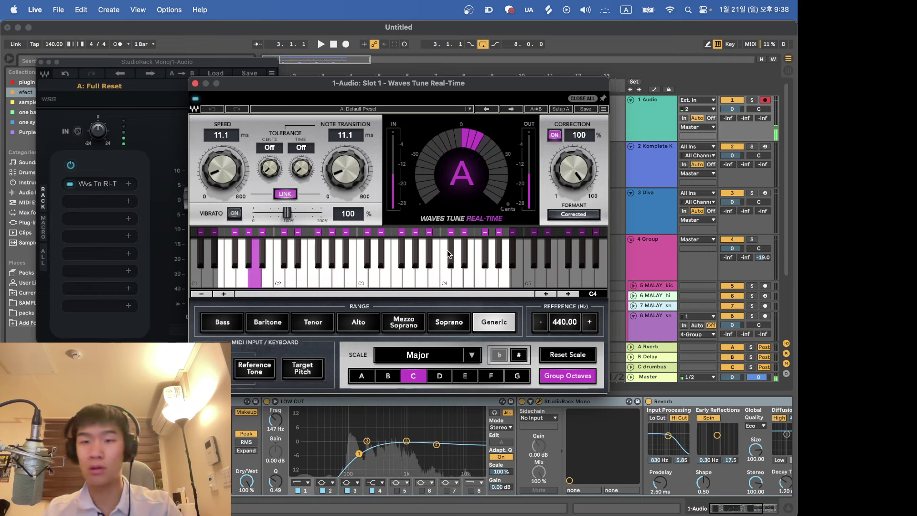
pyautogui.click(195, 83)
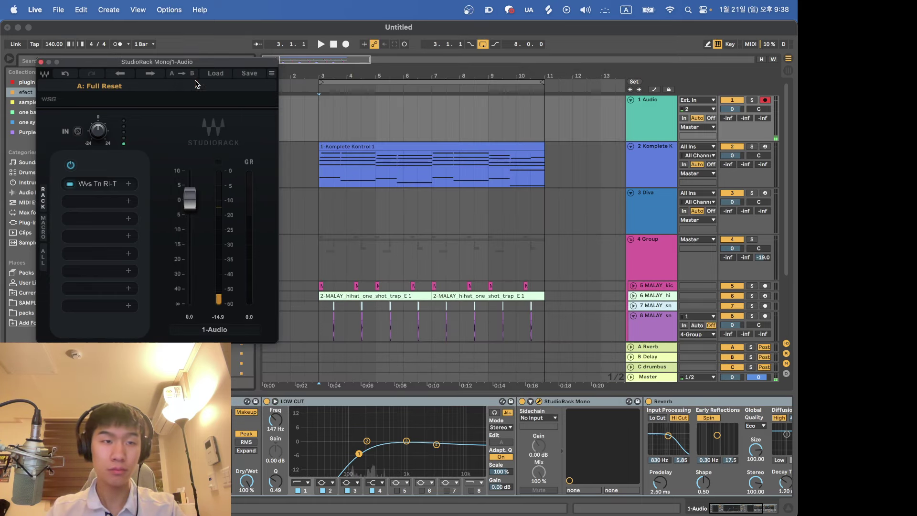
pyautogui.click(41, 61)
# Collapse the drum group, arm the Diva track and load the BAS jazzy I SM preset from Diva's Bass category.
pyautogui.press('space')
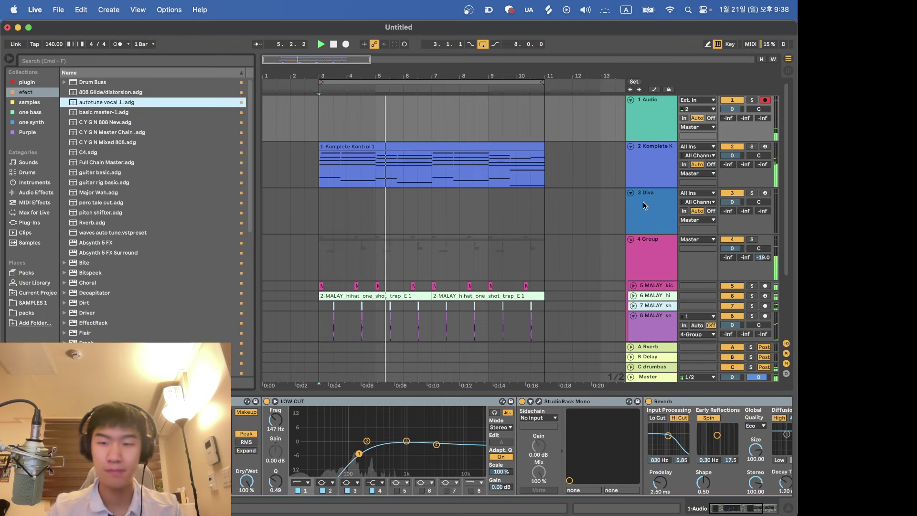
pyautogui.click(631, 239)
pyautogui.click(630, 210)
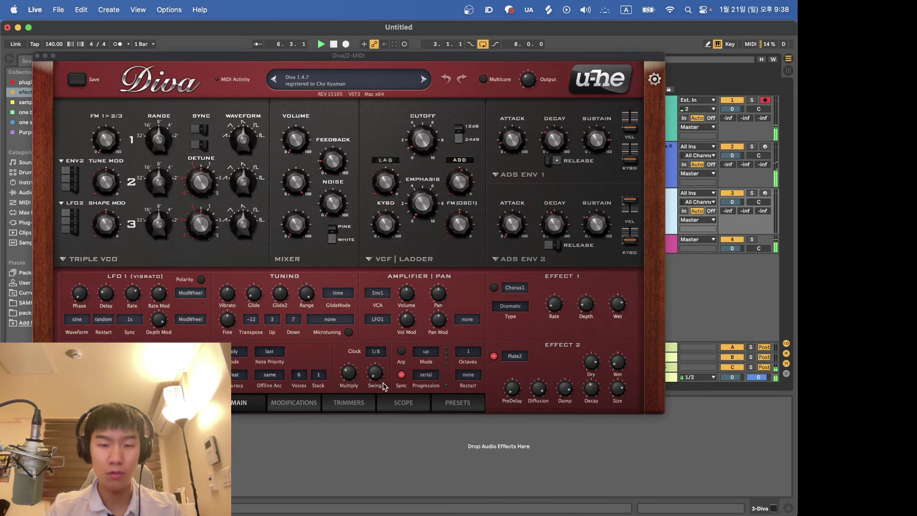
pyautogui.click(457, 403)
pyautogui.click(164, 108)
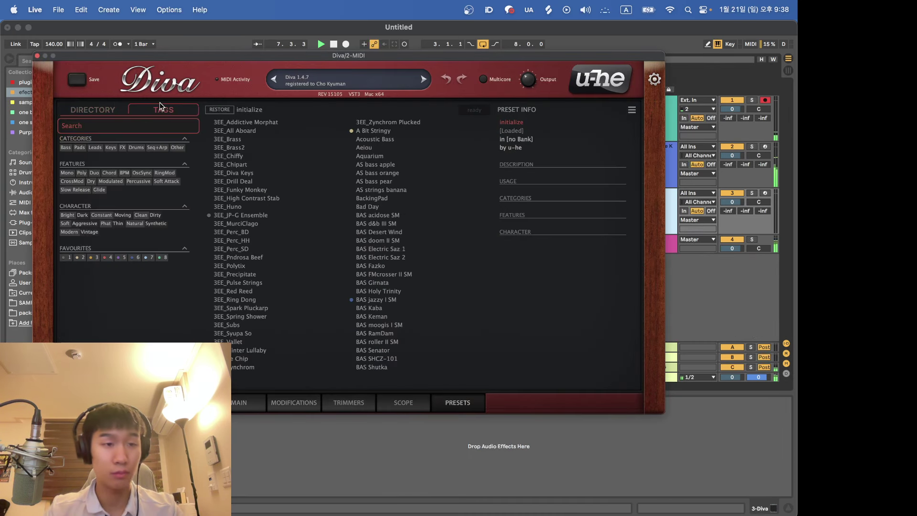
pyautogui.click(65, 147)
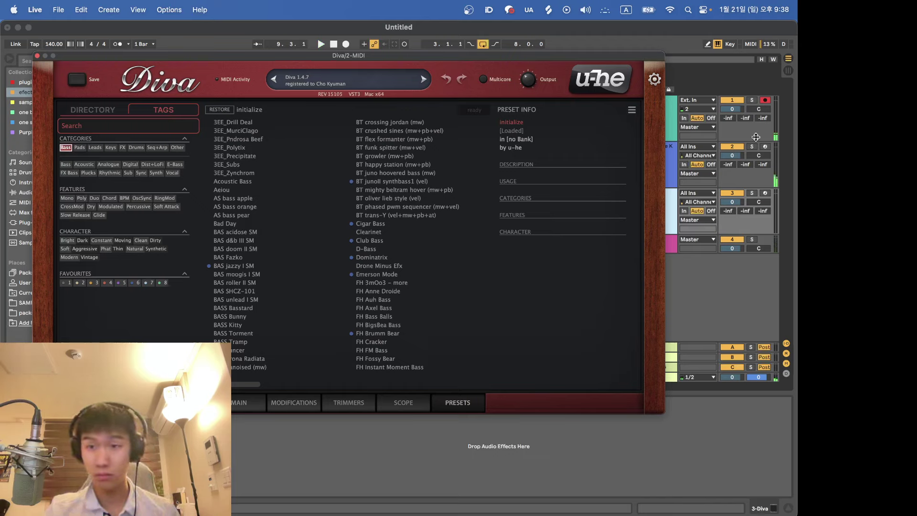
pyautogui.click(765, 193)
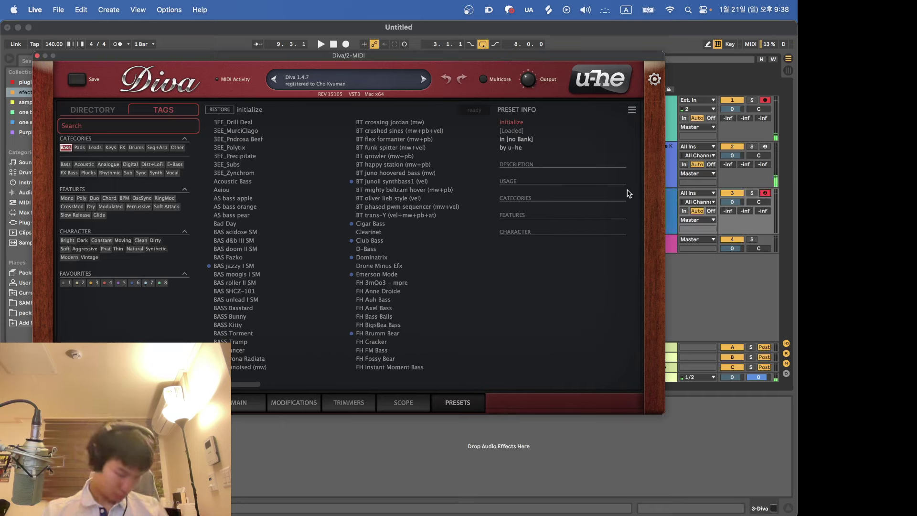
pyautogui.click(256, 266)
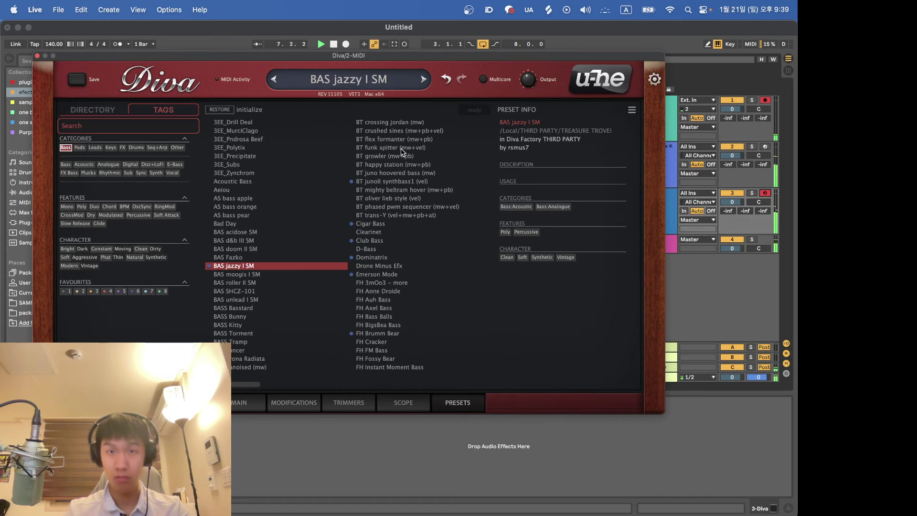
# Capture the played bass line as a clip on the Diva track, close the Diva window and open the clip's notes.
pyautogui.click(394, 45)
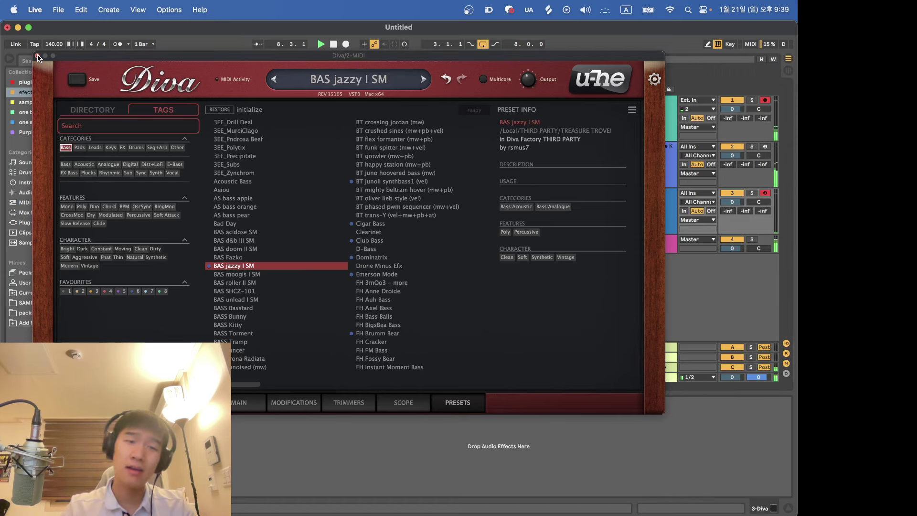
pyautogui.click(37, 56)
pyautogui.click(409, 196)
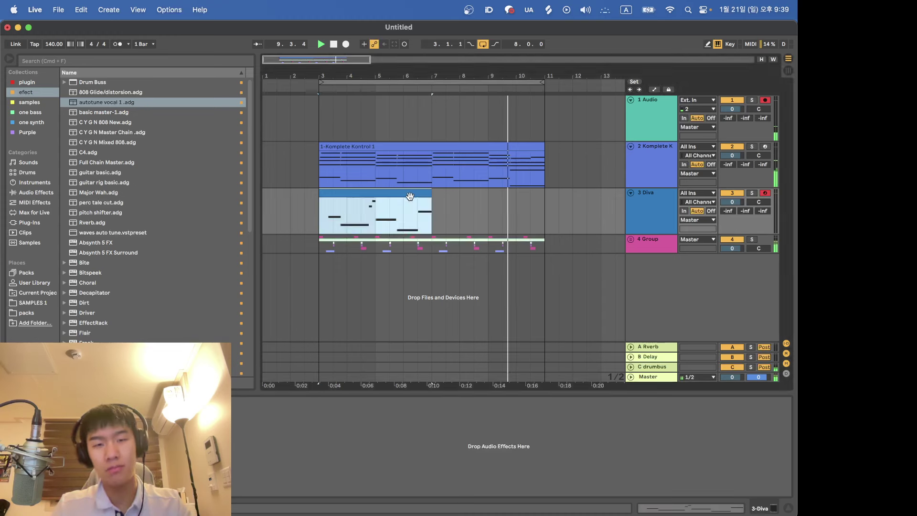
pyautogui.click(410, 196)
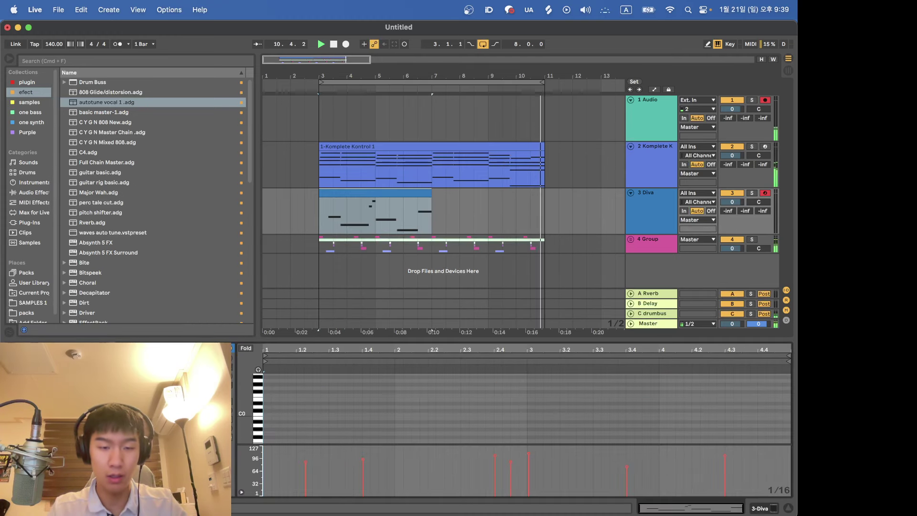
# Extend the first bass note back to the clip's start, slightly raise all note velocities and audition the line.
pyautogui.scroll(3, 329, 380)
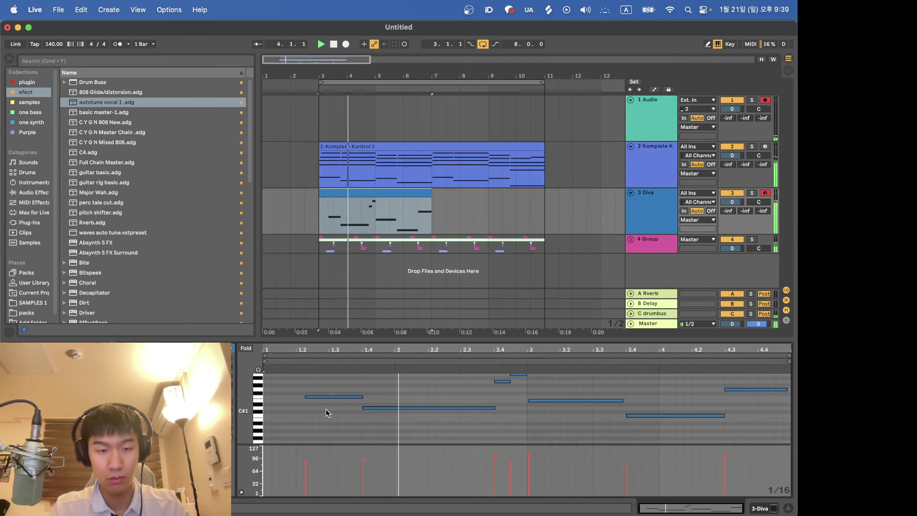
pyautogui.moveTo(306, 397); pyautogui.dragTo(265, 396)
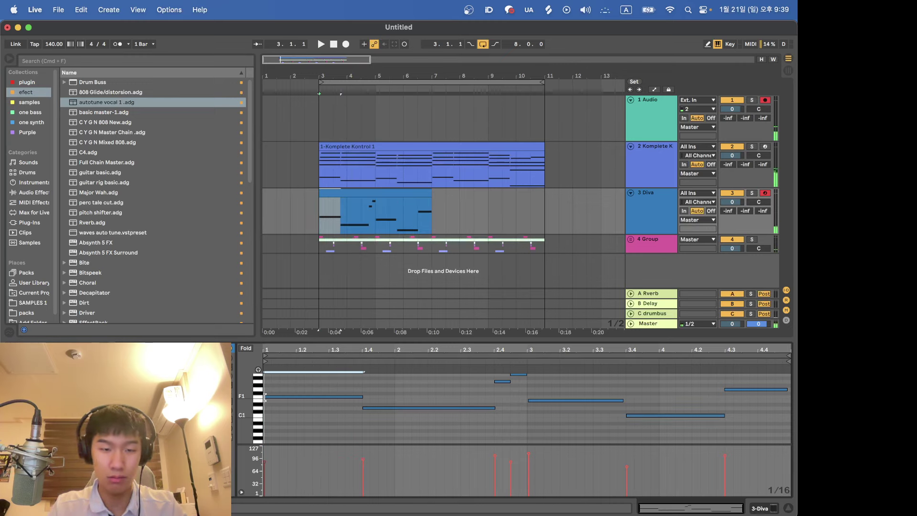
pyautogui.click(297, 411)
pyautogui.click(367, 408)
pyautogui.press('space')
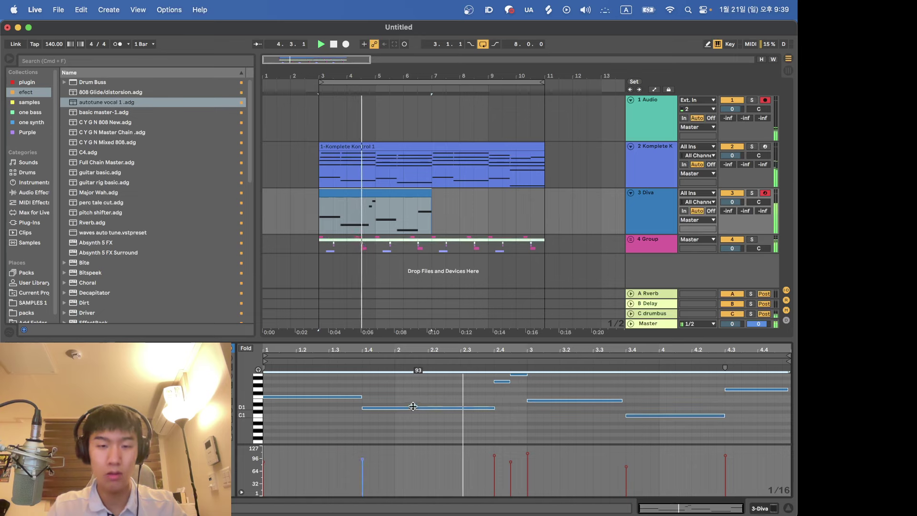
pyautogui.click(434, 435)
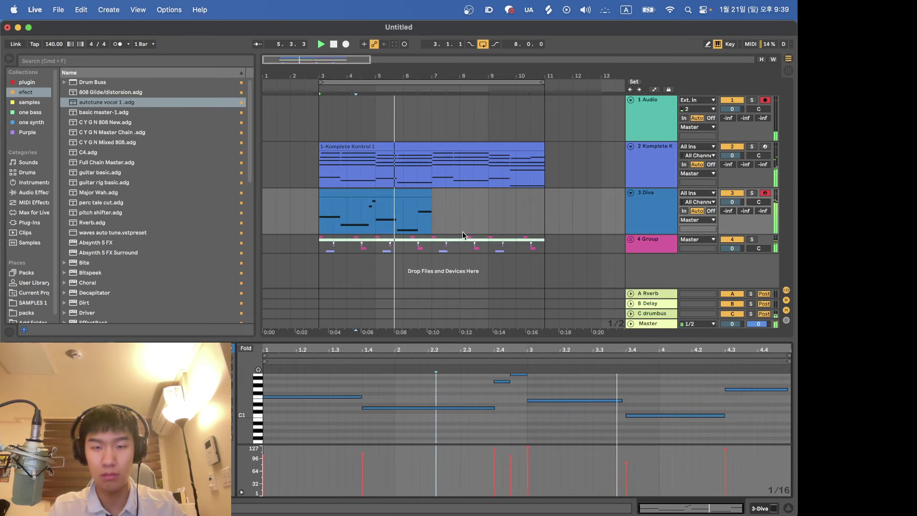
# Duplicate the Diva bass clip so the copy fills bars 7 to 11.
pyautogui.click(412, 193)
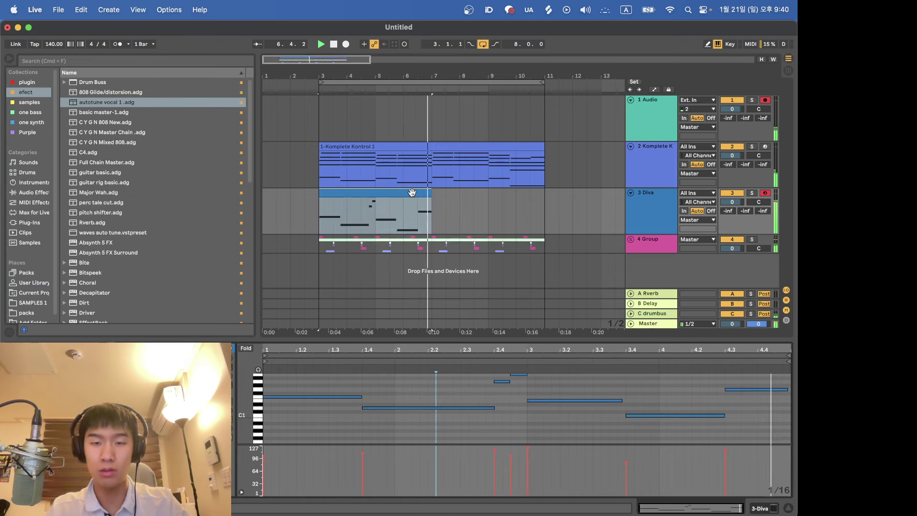
pyautogui.press('super+d')
# In the duplicated bass clip, raise the second of the two short notes after 2.4 by three semitones to D2.
pyautogui.scroll(1, 514, 397)
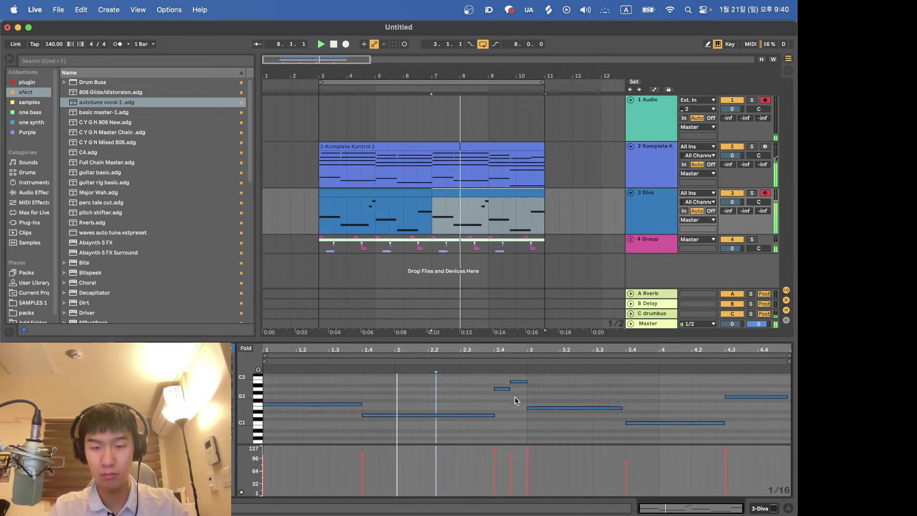
pyautogui.scroll(1, 515, 397)
pyautogui.click(505, 393)
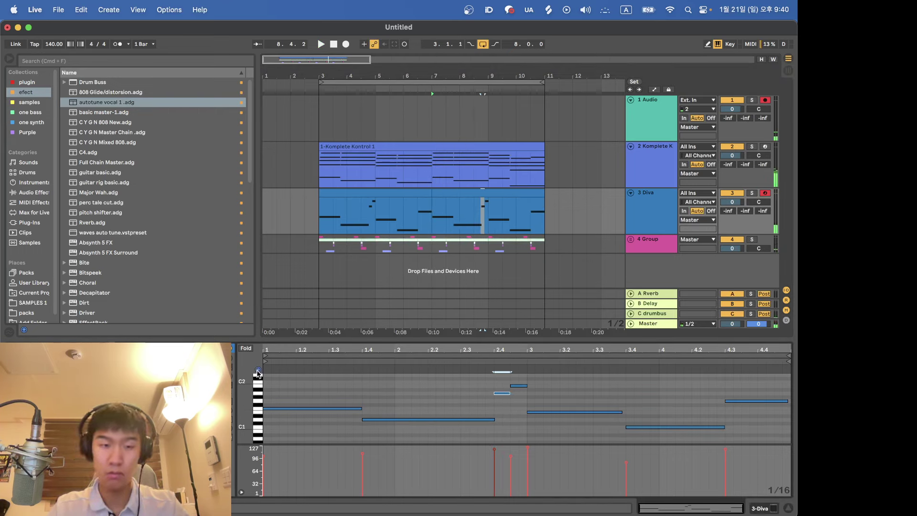
pyautogui.click(524, 385)
pyautogui.press('Up')
pyautogui.press('Up')
pyautogui.press('Up')
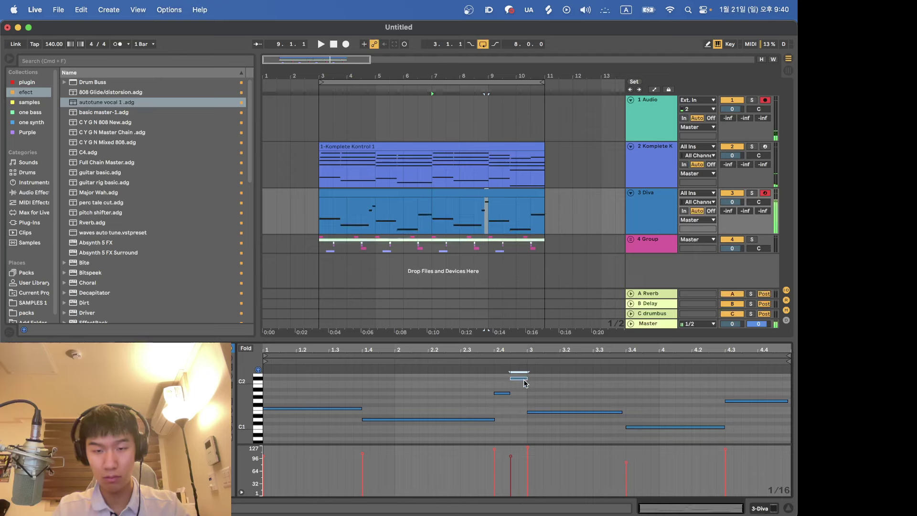
# Swap the two short notes so D2 starts at 2.4 and A1 follows, and audition the passage.
pyautogui.press('Left')
pyautogui.press('Left')
pyautogui.click(502, 393)
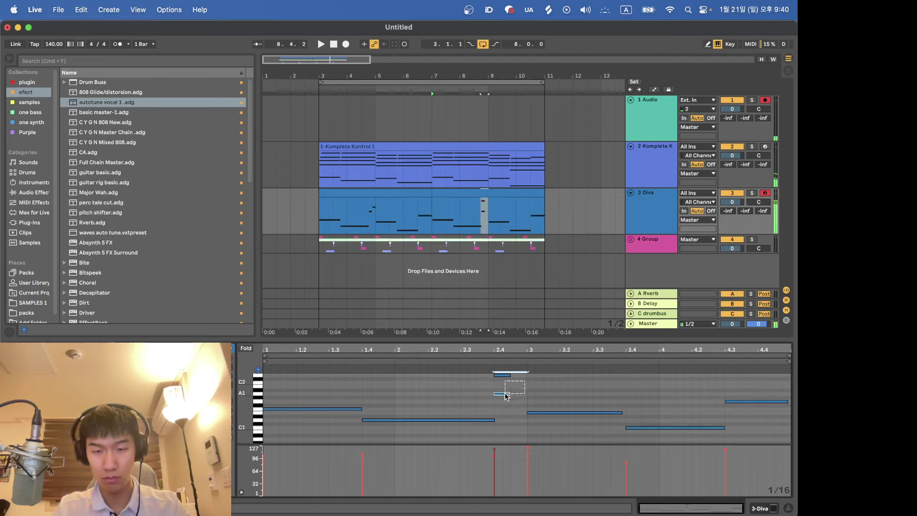
pyautogui.press('Right')
pyautogui.click(480, 420)
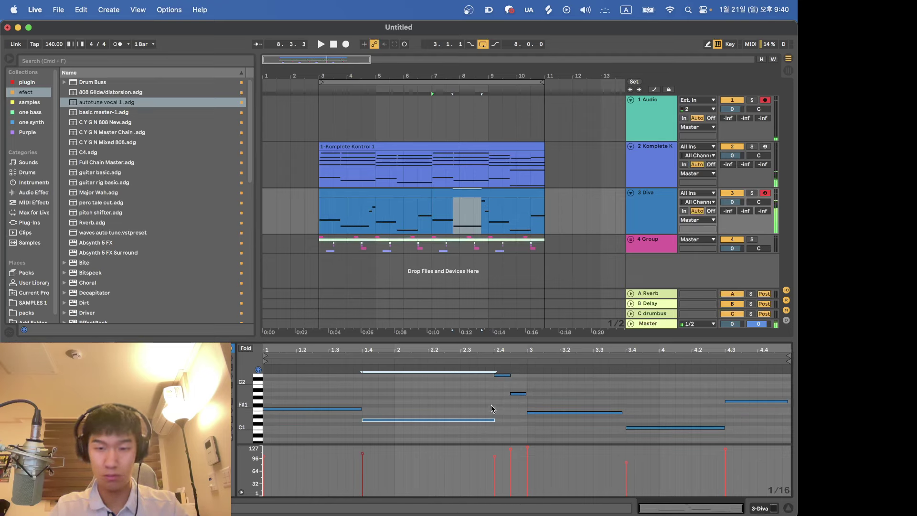
pyautogui.click(518, 393)
pyautogui.click(469, 407)
pyautogui.press('space')
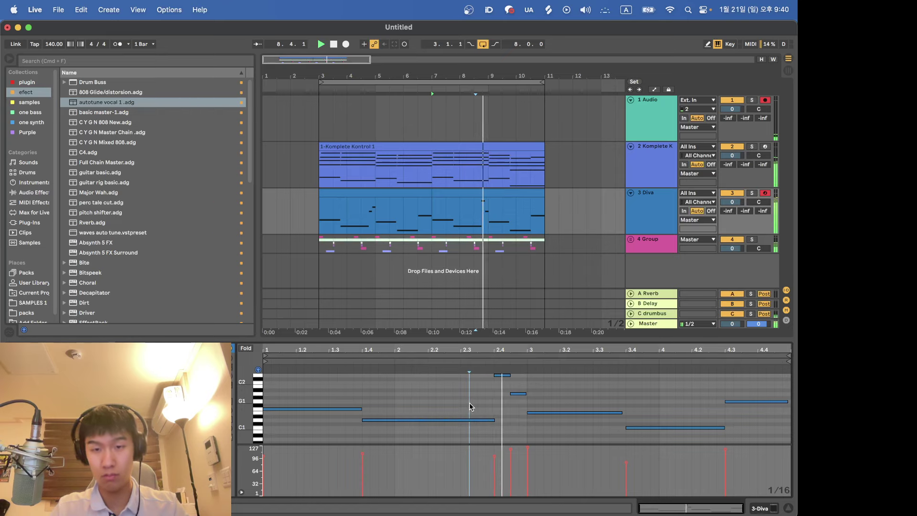
# Move the C1 note at 3.4 in the duplicated bass clip to A1 and play the passage from beat 3.
pyautogui.press('space')
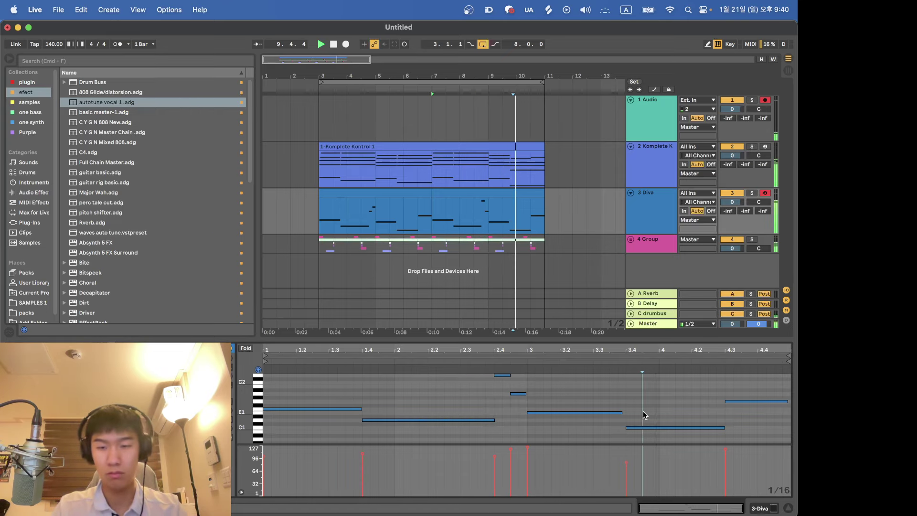
pyautogui.click(645, 427)
pyautogui.press('Down')
pyautogui.press('Down')
pyautogui.press('Down')
pyautogui.hotkey('shift', 'Up')
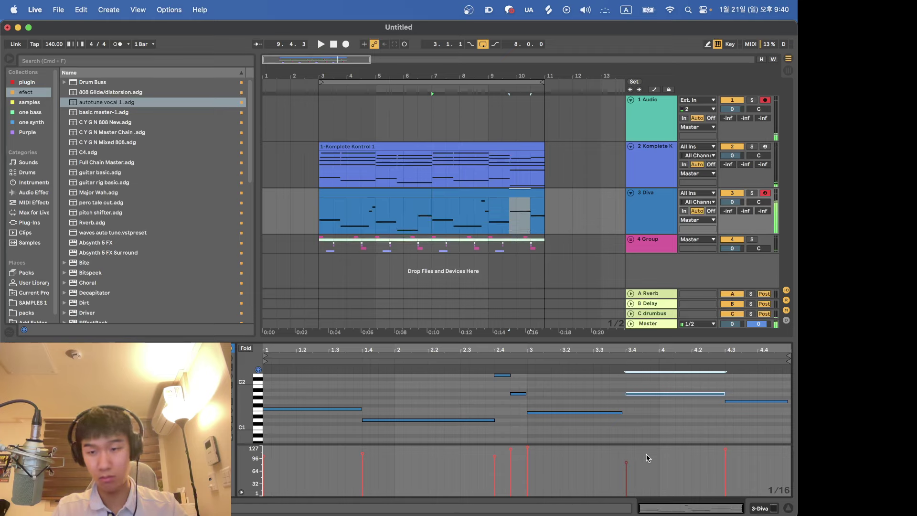
pyautogui.click(527, 423)
pyautogui.press('space')
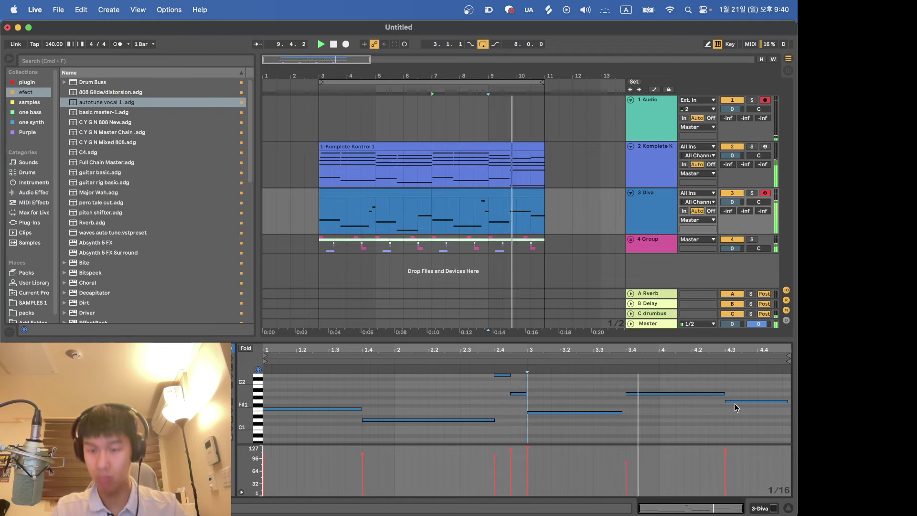
# Try lowering the bass clip's last note, at 4.3, by three semitones to E1 and audition the passage from 3.4.
pyautogui.click(736, 402)
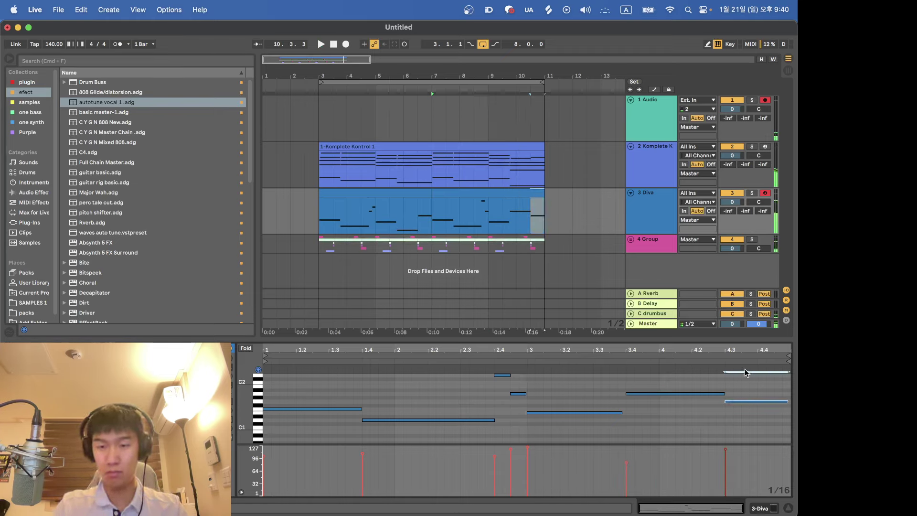
pyautogui.press('Down')
pyautogui.press('Down')
pyautogui.press('Down')
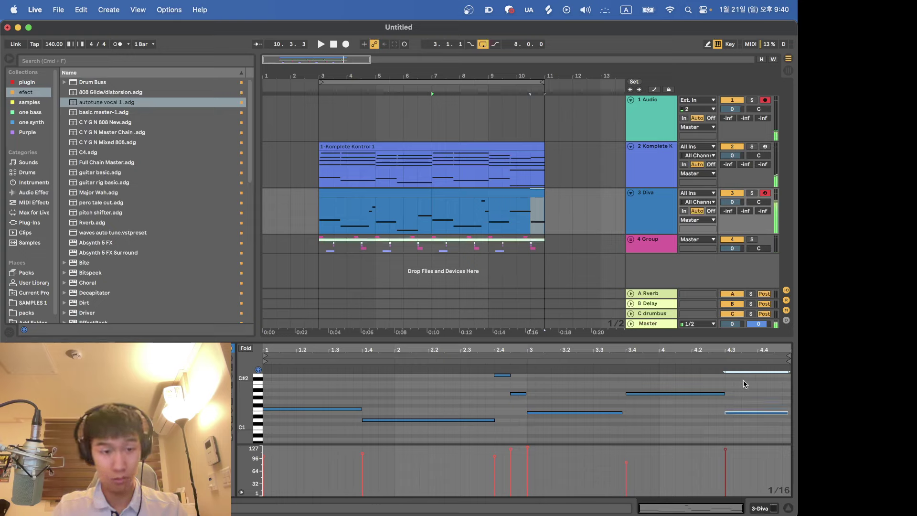
pyautogui.click(624, 423)
pyautogui.press('space')
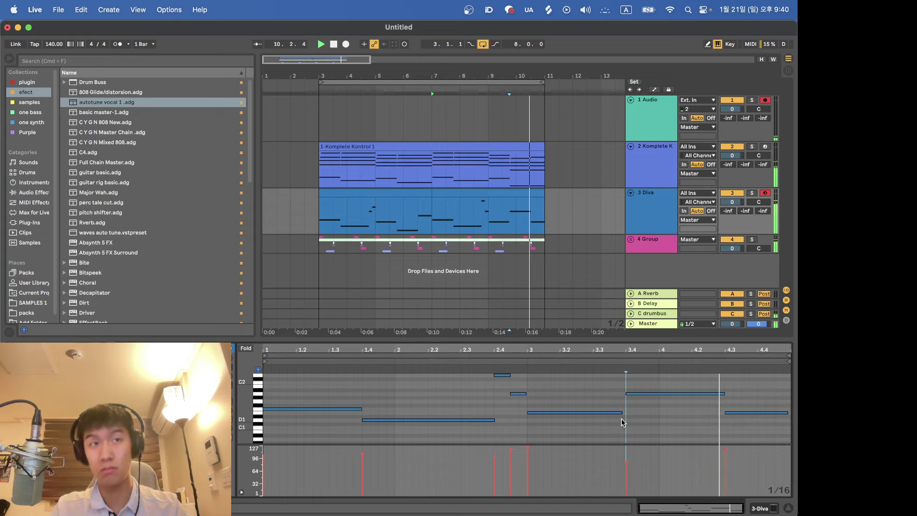
# Lengthen the E1 note at beat 3 to end at 3.4, and raise the last note, at 4.3, by three semitones to G1.
pyautogui.moveTo(622, 412); pyautogui.dragTo(626, 413)
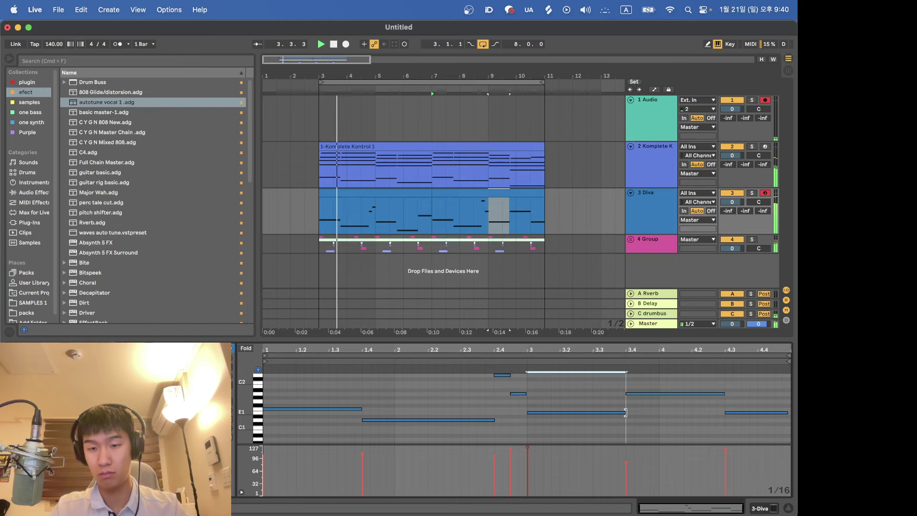
pyautogui.click(744, 413)
pyautogui.press('Up')
pyautogui.press('Up')
pyautogui.press('Up')
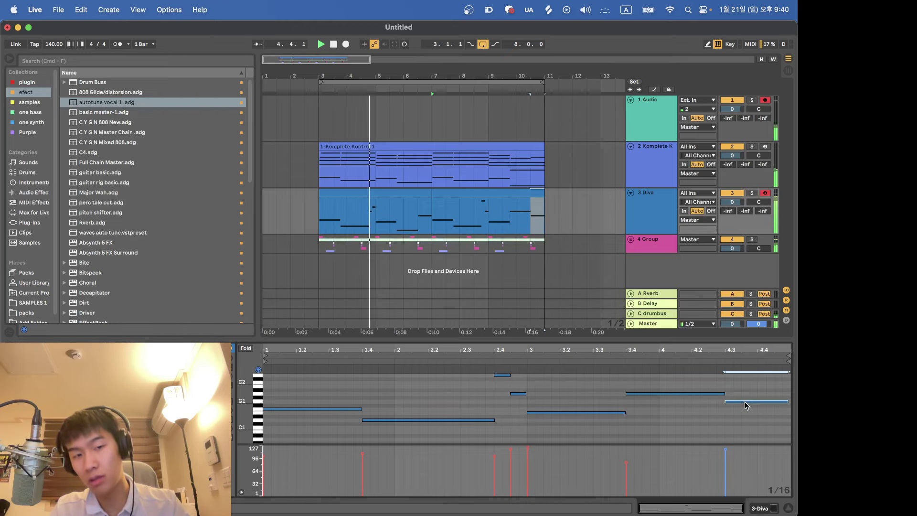
# Rename the Diva track as bass.
pyautogui.click(651, 225)
pyautogui.press('super+r')
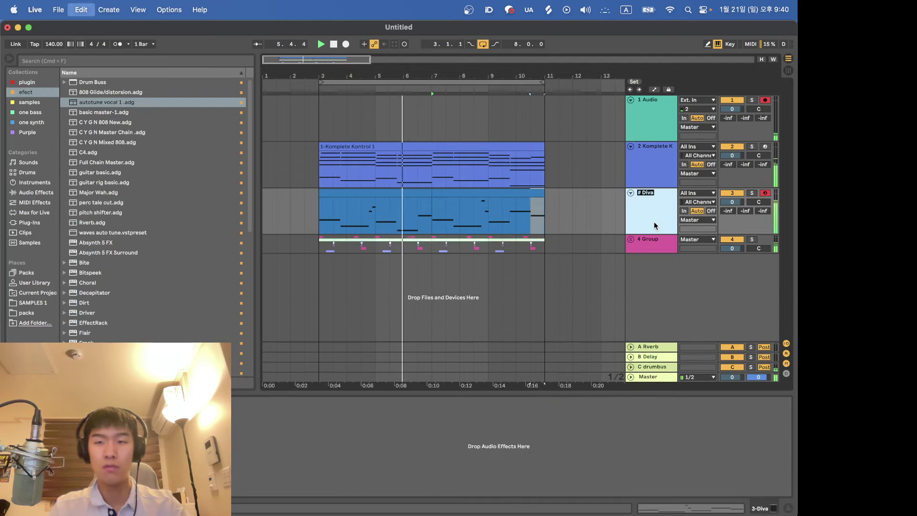
pyautogui.write('bass')
pyautogui.press('Return')
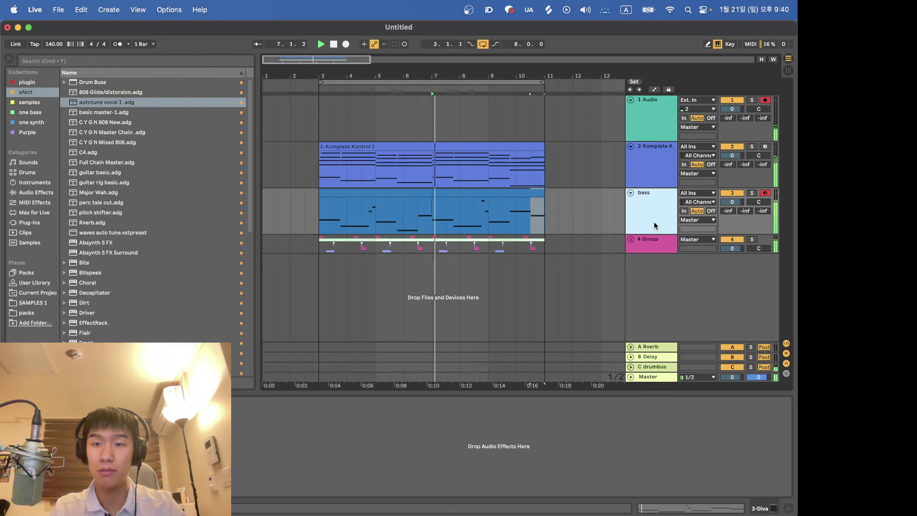
# Insert an empty MIDI track directly below the bass track.
pyautogui.click(657, 127)
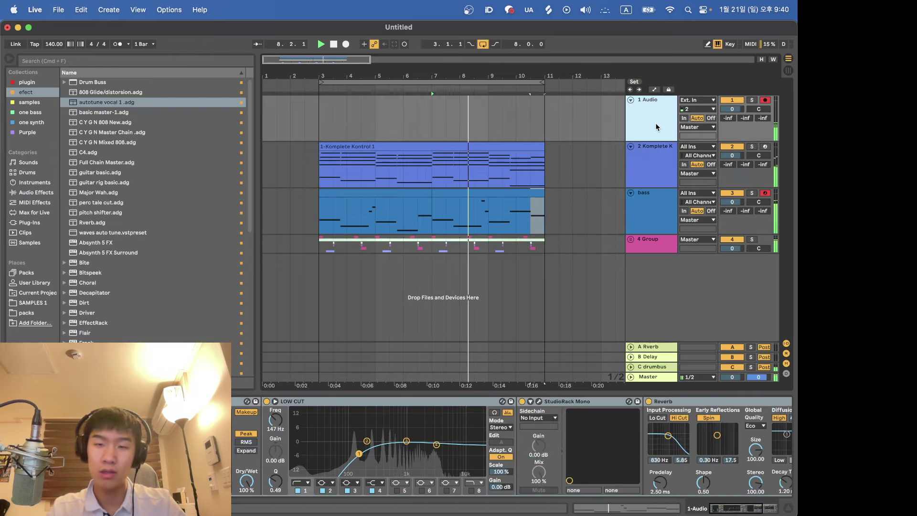
pyautogui.click(647, 205)
pyautogui.press('shift+super+t')
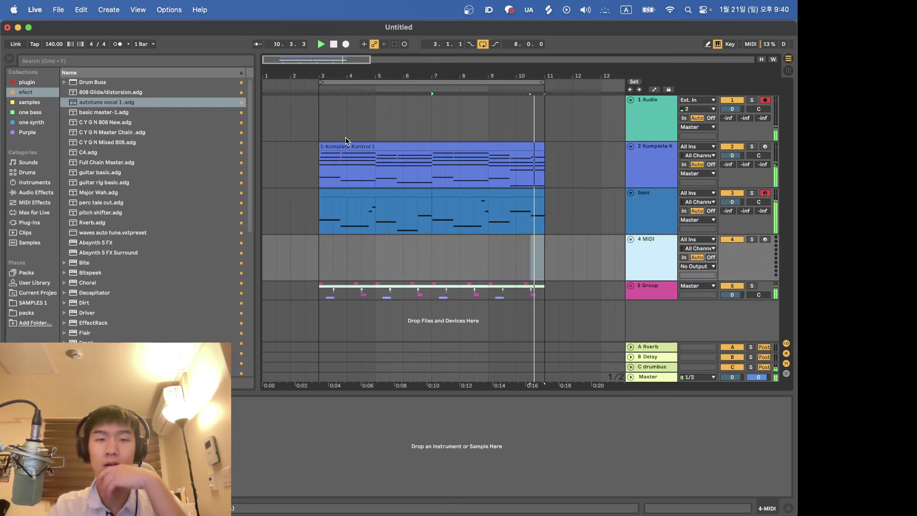
# Save the Live Set as "240121 ama" in the ableton live project folder.
pyautogui.press('super+s')
pyautogui.click(433, 163)
pyautogui.click(430, 175)
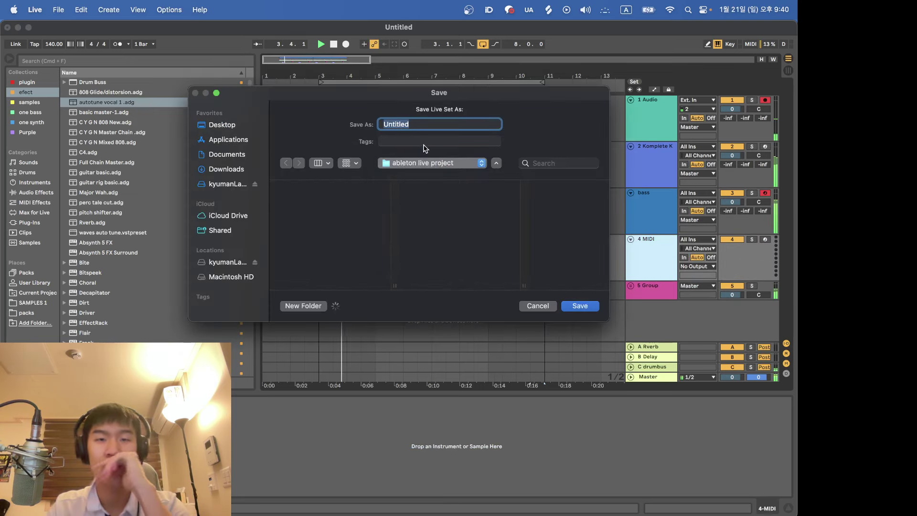
pyautogui.write('24')
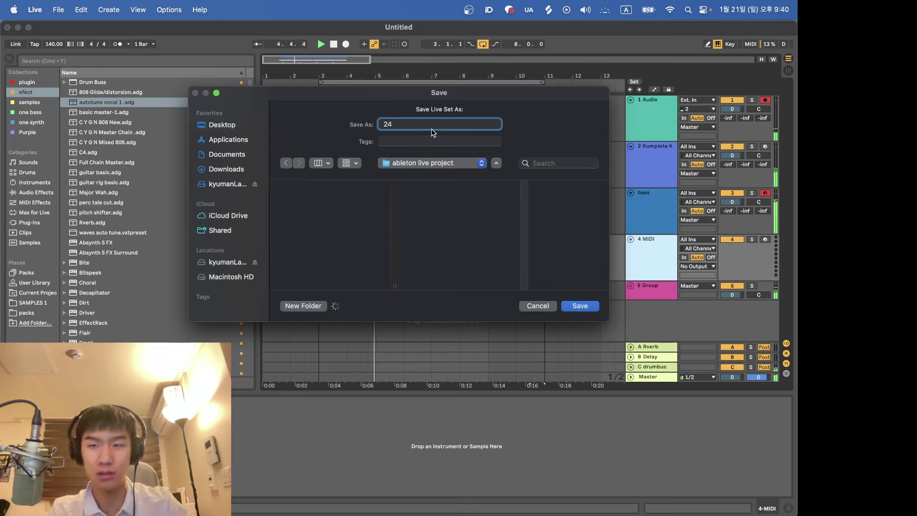
pyautogui.write('0121')
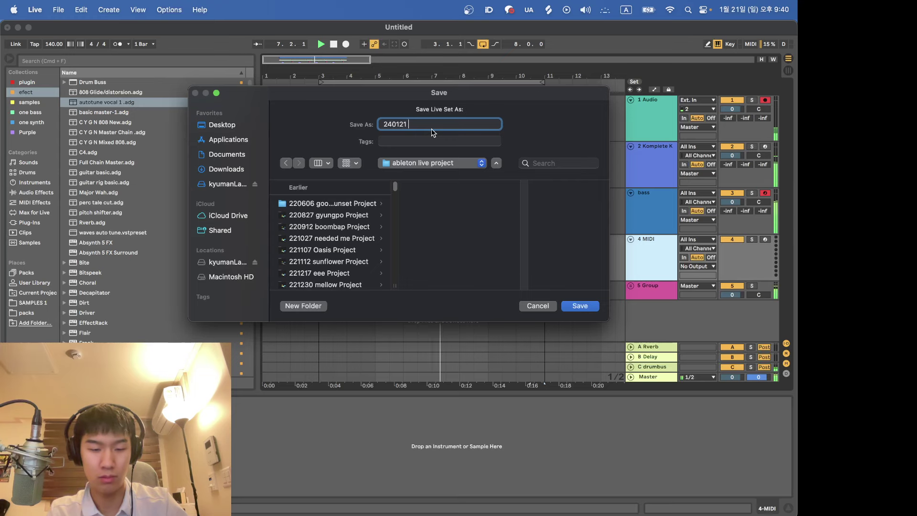
pyautogui.write(' ama')
pyautogui.press('Return')
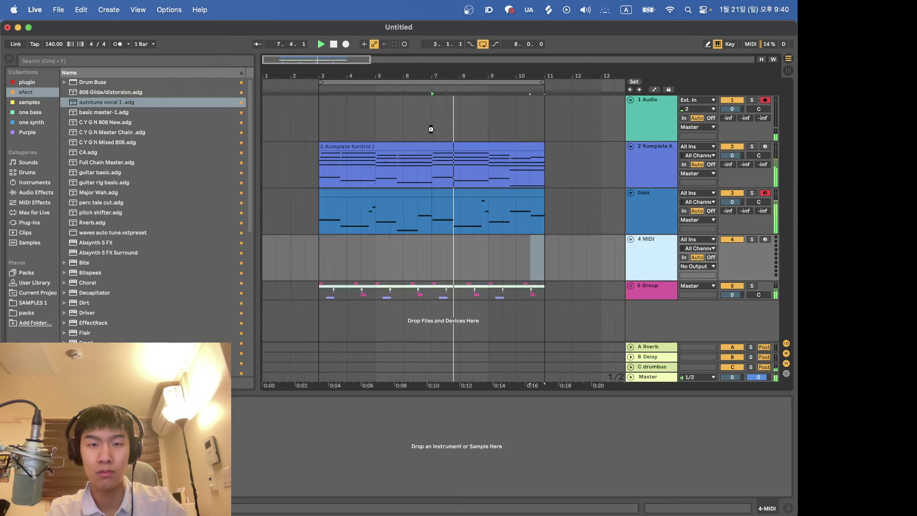
# Load the Omnisphere plugin onto the new MIDI track and close its splash window.
pyautogui.click(321, 259)
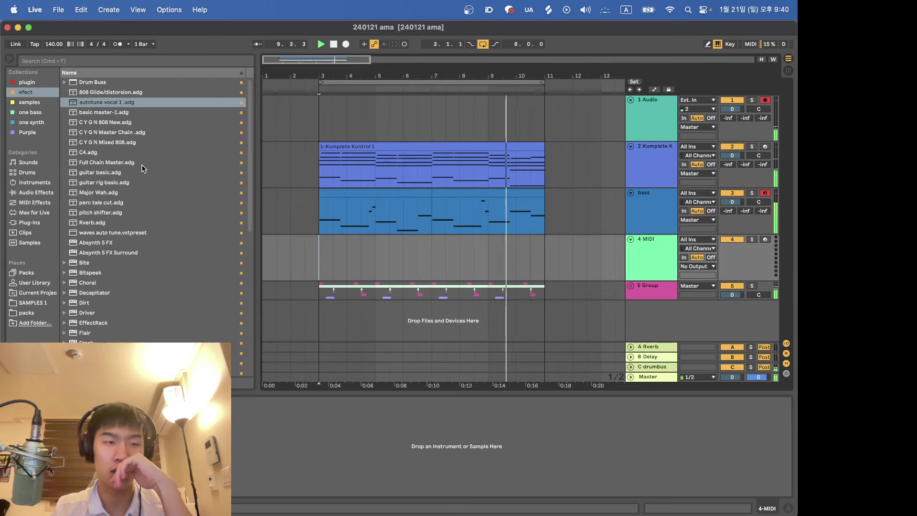
pyautogui.click(43, 82)
pyautogui.click(113, 121)
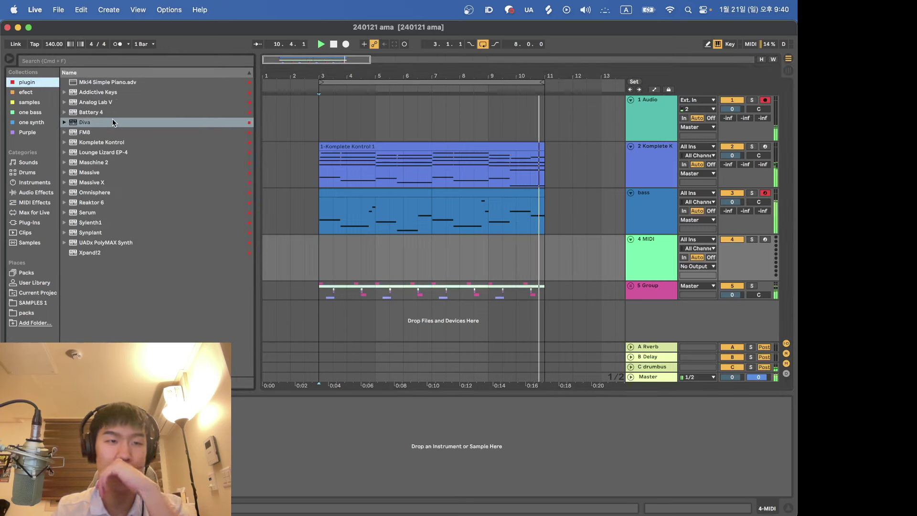
pyautogui.moveTo(96, 192); pyautogui.dragTo(403, 250)
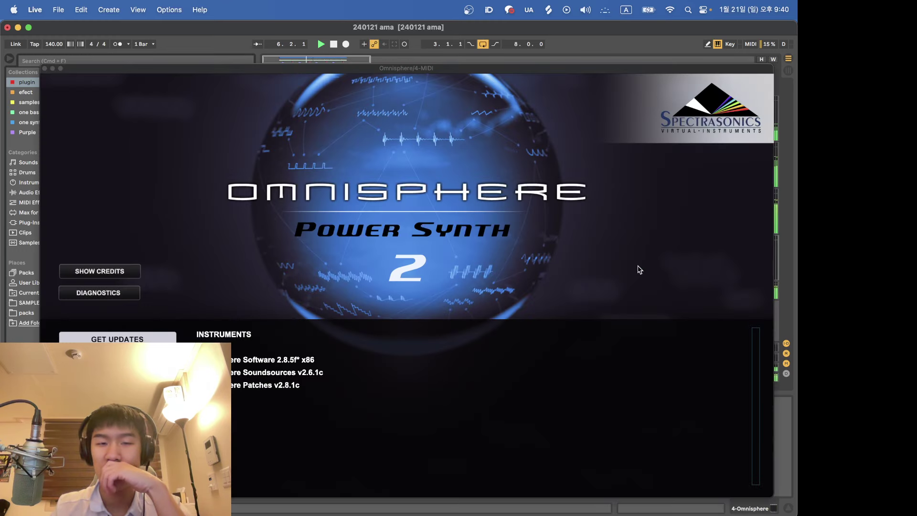
pyautogui.click(45, 68)
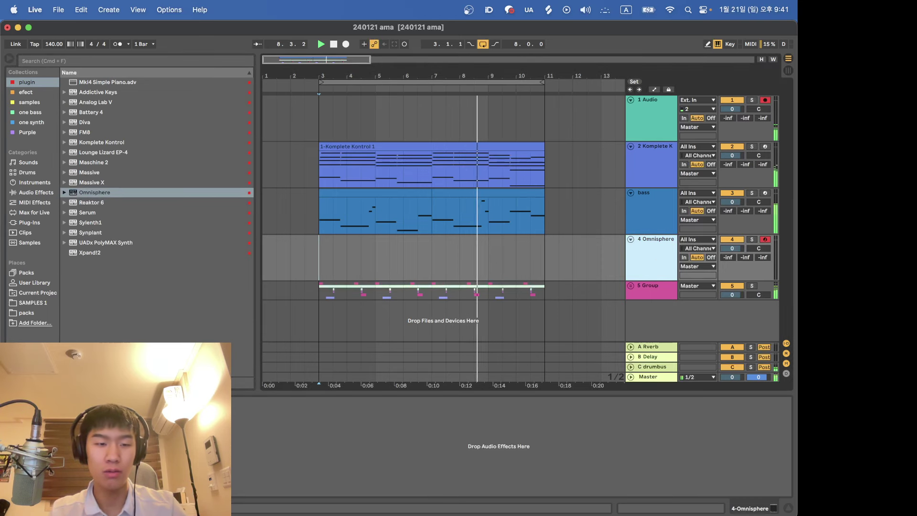
# Reopen Omnisphere, expand its patch browser, filter to the Pads + Strings category and sort the patches by Ratings.
pyautogui.press('super+alt+p')
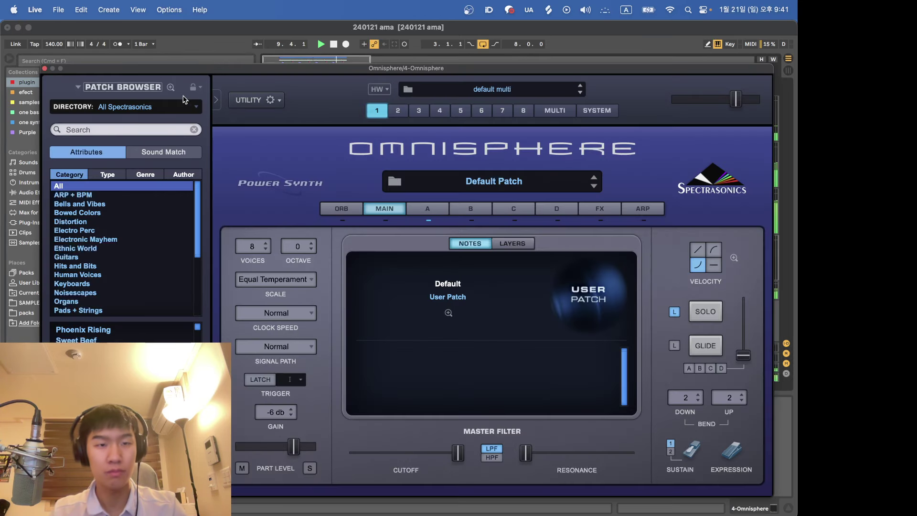
pyautogui.click(171, 88)
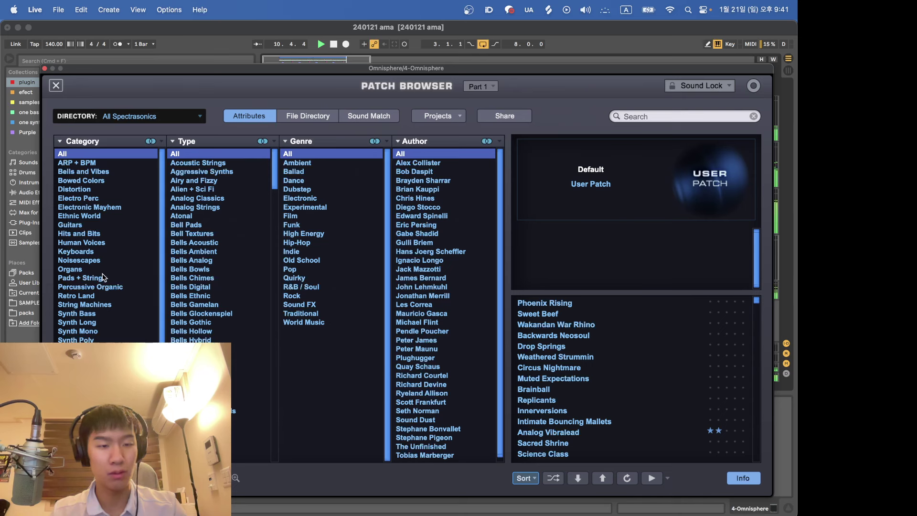
pyautogui.click(81, 277)
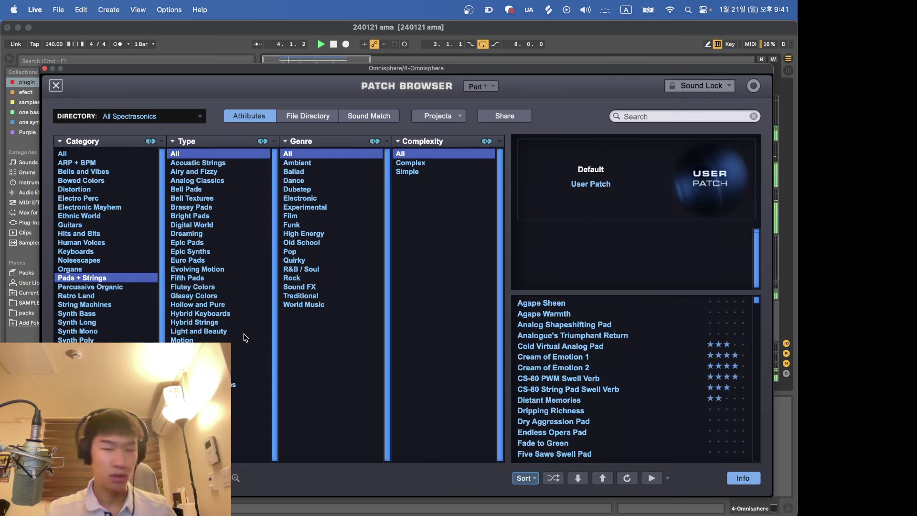
pyautogui.click(526, 478)
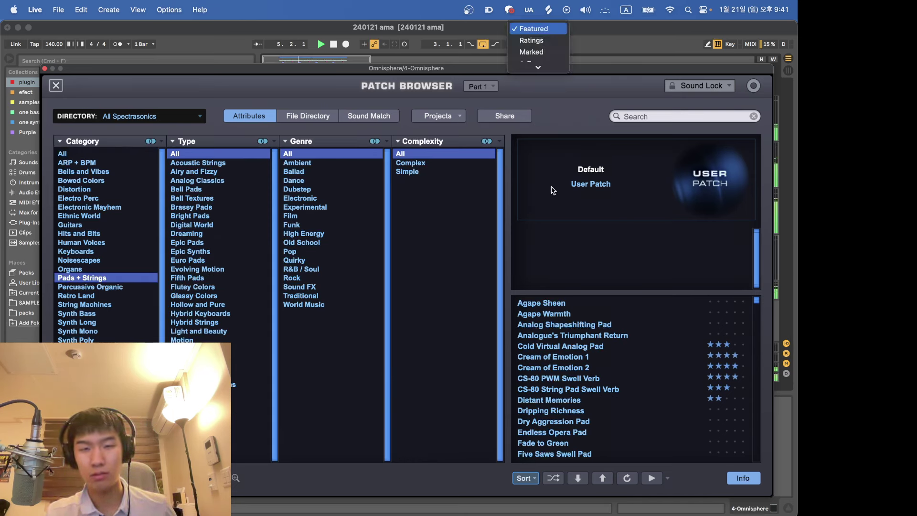
pyautogui.click(531, 40)
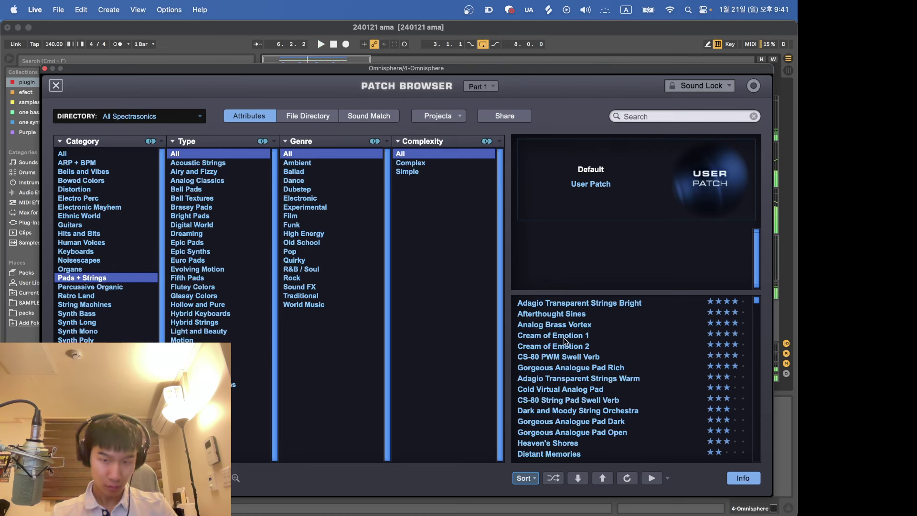
# Audition the CS-80 PWM Swell Verb patch and set the Omnisphere track's volume to -6.7 dB.
pyautogui.click(566, 356)
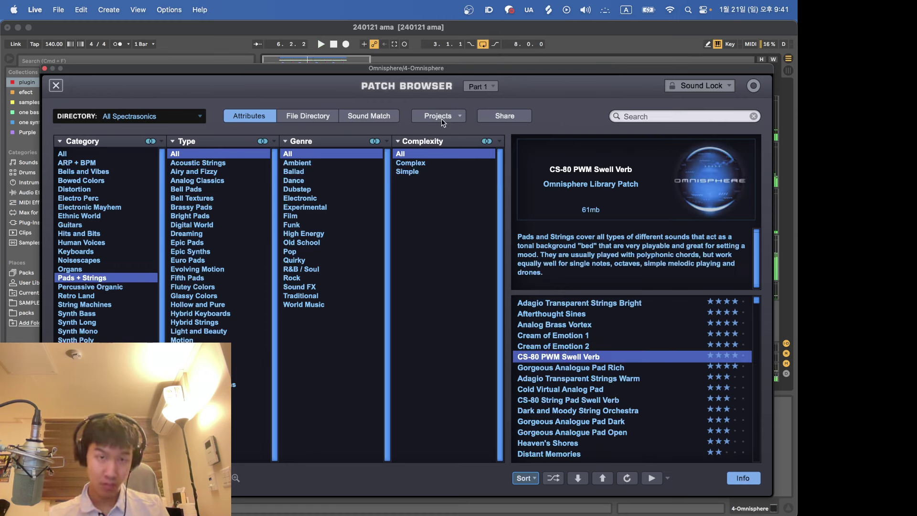
pyautogui.moveTo(416, 67); pyautogui.dragTo(333, 78)
pyautogui.moveTo(742, 251); pyautogui.dragTo(741, 258)
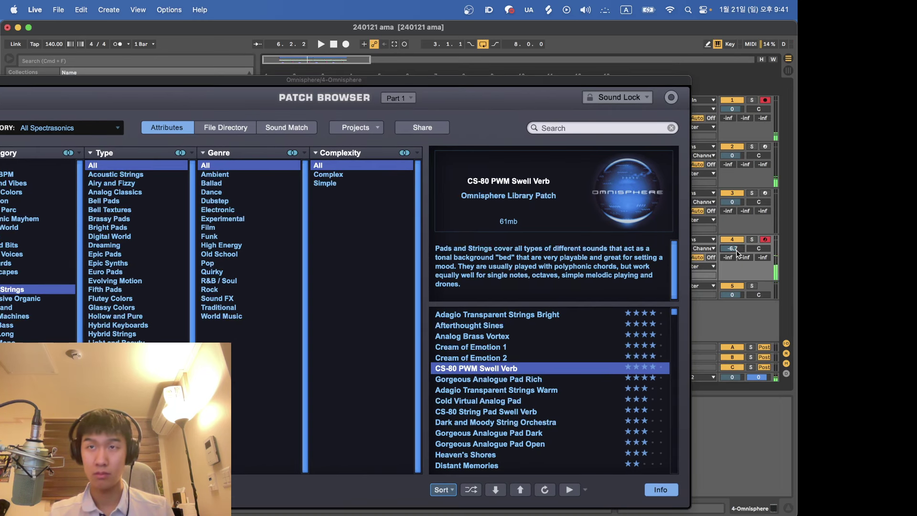
# Audition pads such as Dark and Moody String Orchestra and Distant Memories, load Heaven's Shores and close the plugin window.
pyautogui.click(577, 424)
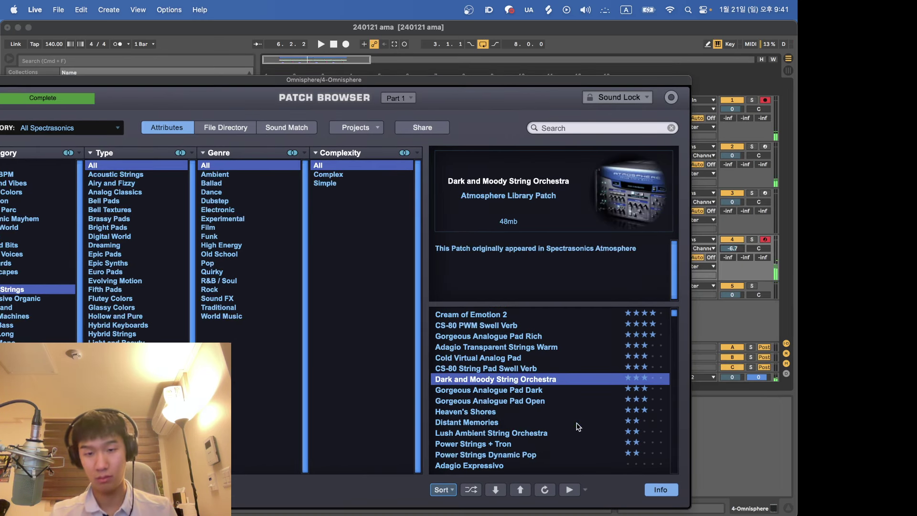
pyautogui.click(553, 412)
pyautogui.click(549, 433)
pyautogui.click(530, 399)
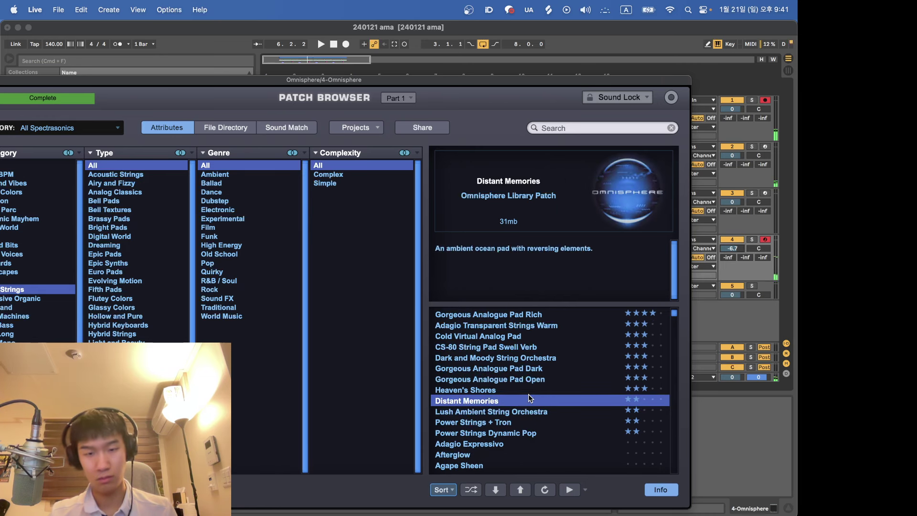
pyautogui.click(530, 392)
pyautogui.moveTo(138, 79); pyautogui.dragTo(223, 80)
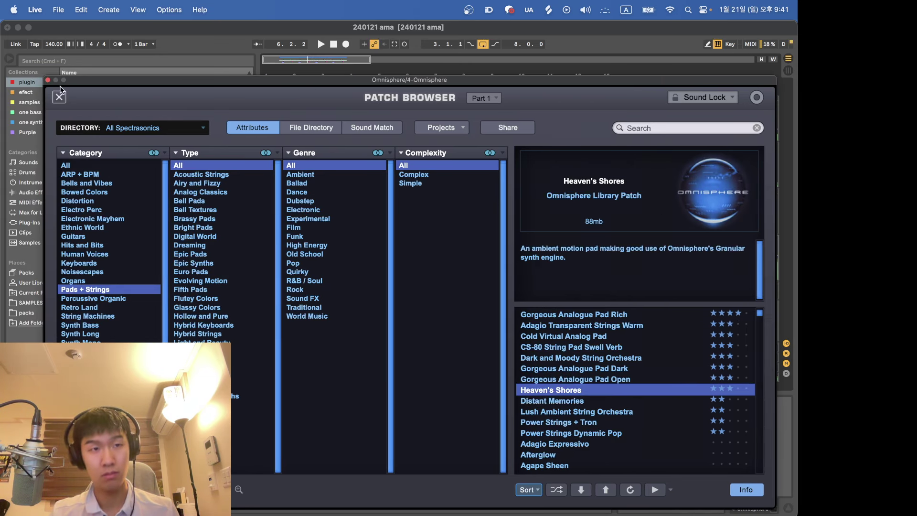
pyautogui.click(48, 81)
# Copy the Komplete Kontrol chord clip onto the Omnisphere track at bar 3 and open the copy for note editing.
pyautogui.moveTo(353, 158); pyautogui.dragTo(350, 241)
pyautogui.doubleClick(350, 242)
pyautogui.click(344, 417)
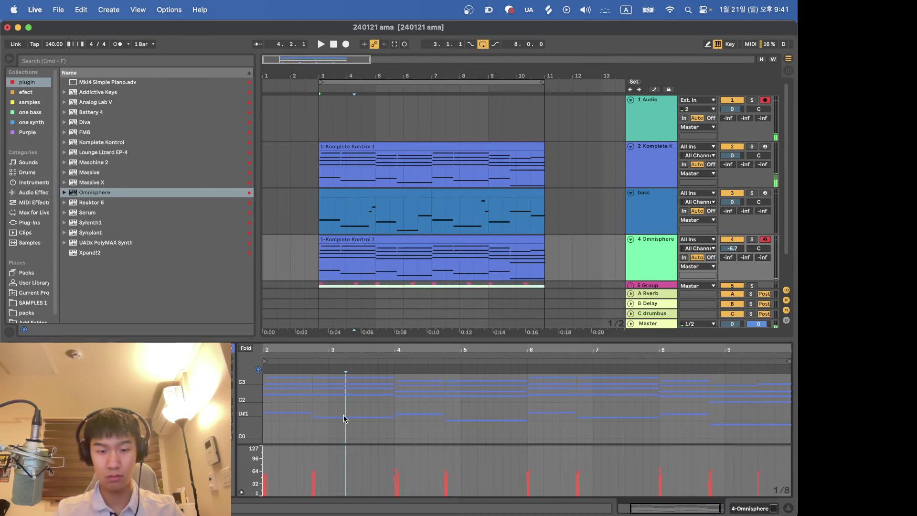
# Enlarge the note editor and deactivate the low bass notes from A0 to F1 in the copied clip.
pyautogui.press('cmd+a')
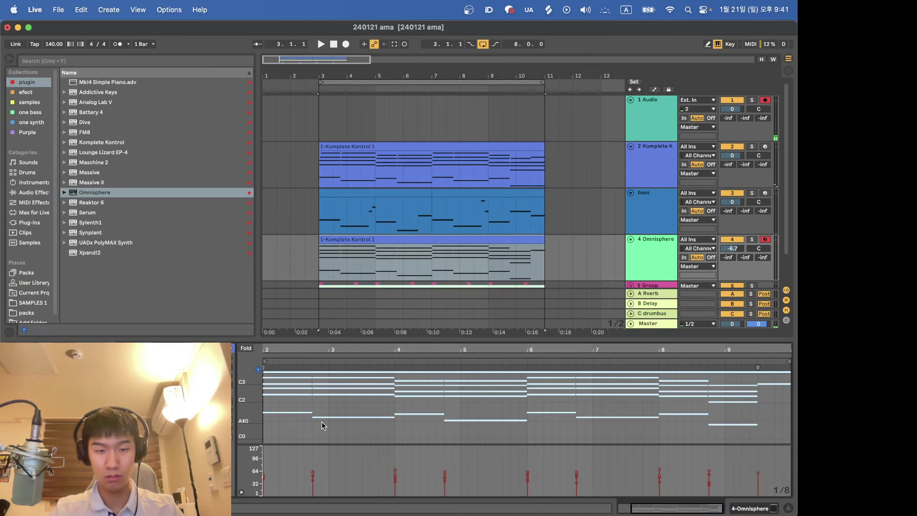
pyautogui.doubleClick(245, 402)
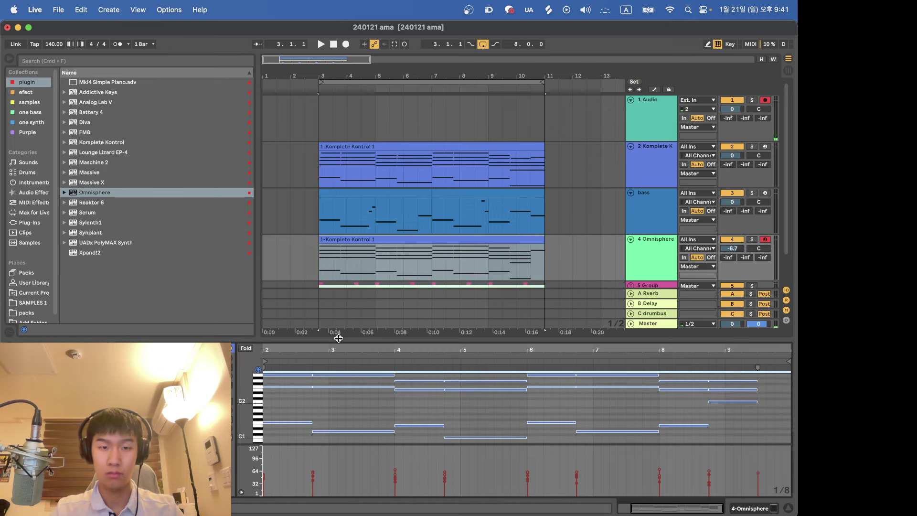
pyautogui.moveTo(339, 338); pyautogui.dragTo(360, 195)
pyautogui.click(291, 345)
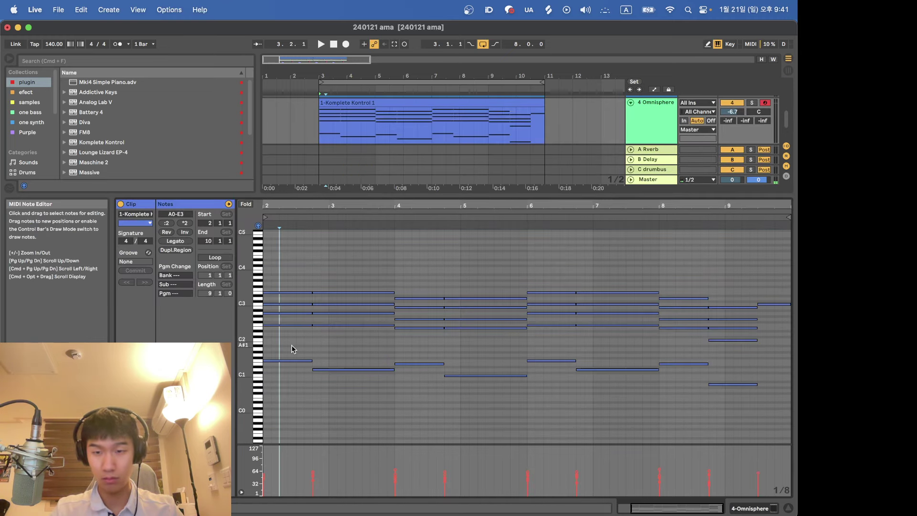
pyautogui.moveTo(291, 345); pyautogui.dragTo(760, 411)
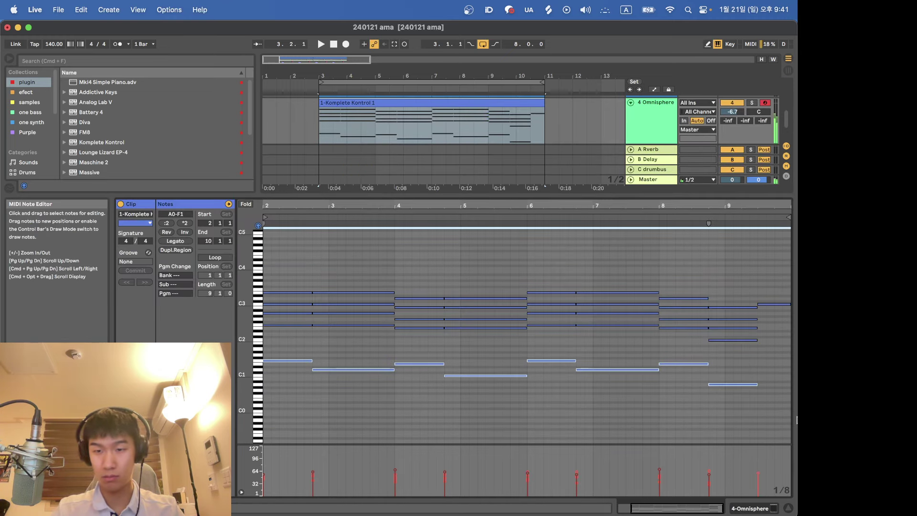
pyautogui.click(750, 368)
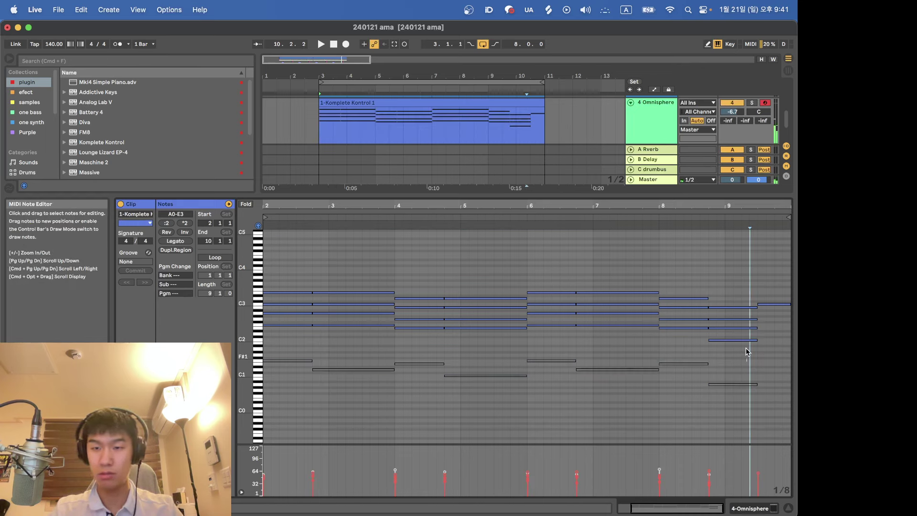
# Delete the single note after the last chord and extend that chord's upper notes to the end of the clip.
pyautogui.moveTo(748, 352); pyautogui.dragTo(791, 306)
pyautogui.click(773, 313)
pyautogui.click(756, 306)
# Raise all notes in the Omnisphere clip by one octave and play the clip from bar 3.
pyautogui.press('super+a')
pyautogui.hotkey('shift', 'Up')
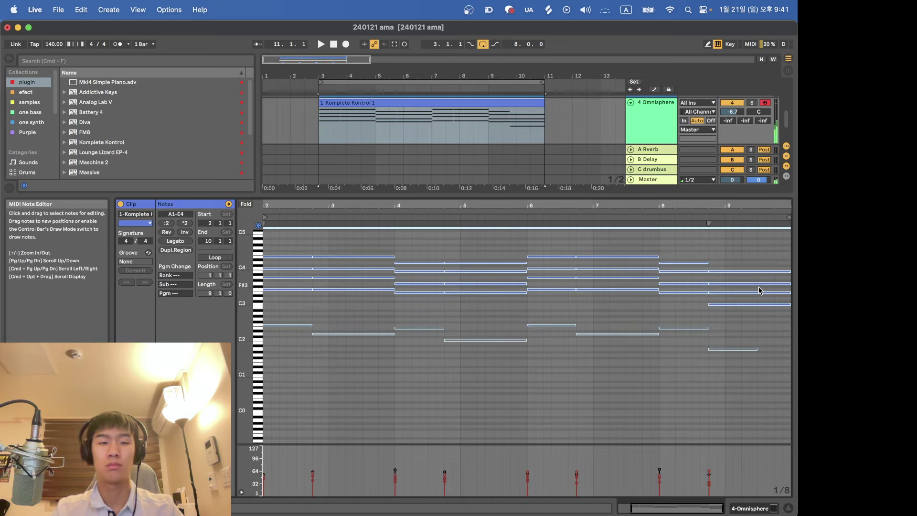
pyautogui.press('space')
pyautogui.scroll(3, 368, 321)
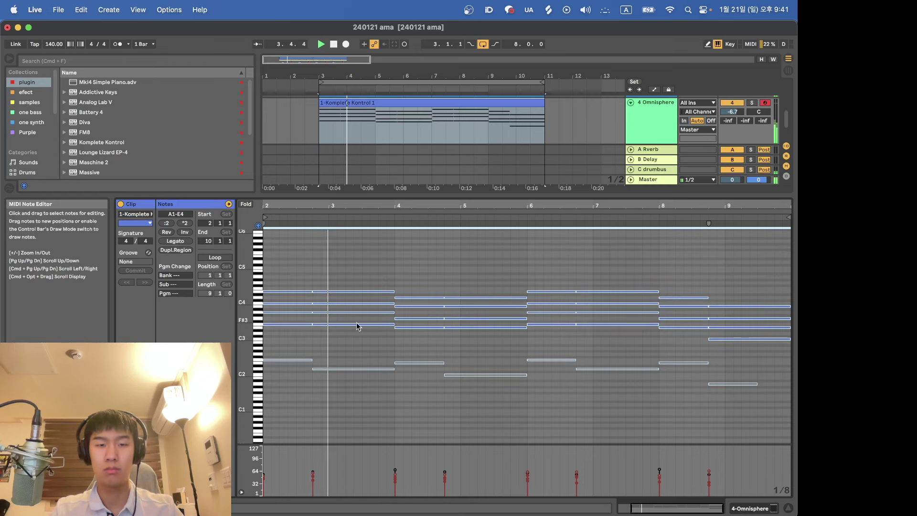
# Raise the F3 and A3 notes of the first chord and the F3 note of the second chord by one octave.
pyautogui.click(303, 333)
pyautogui.press('space')
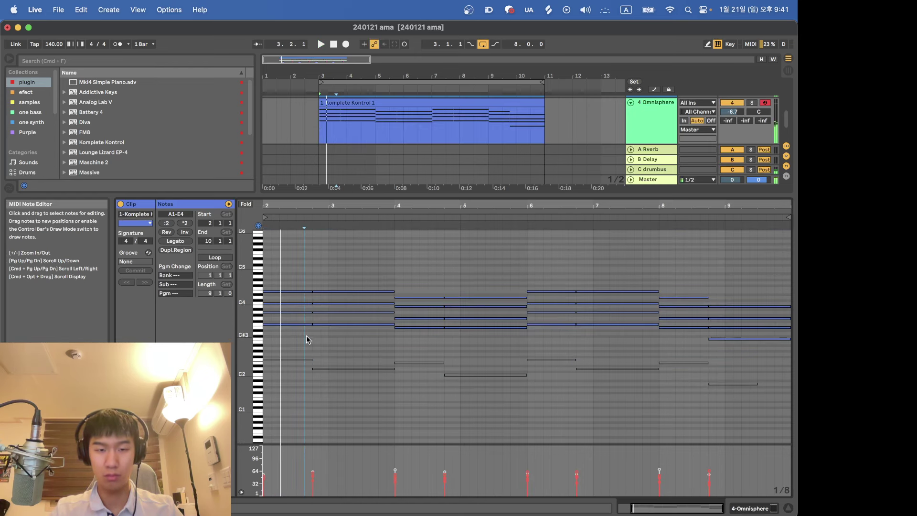
pyautogui.click(316, 324)
pyautogui.hotkey('shift', 'Up')
pyautogui.click(302, 325)
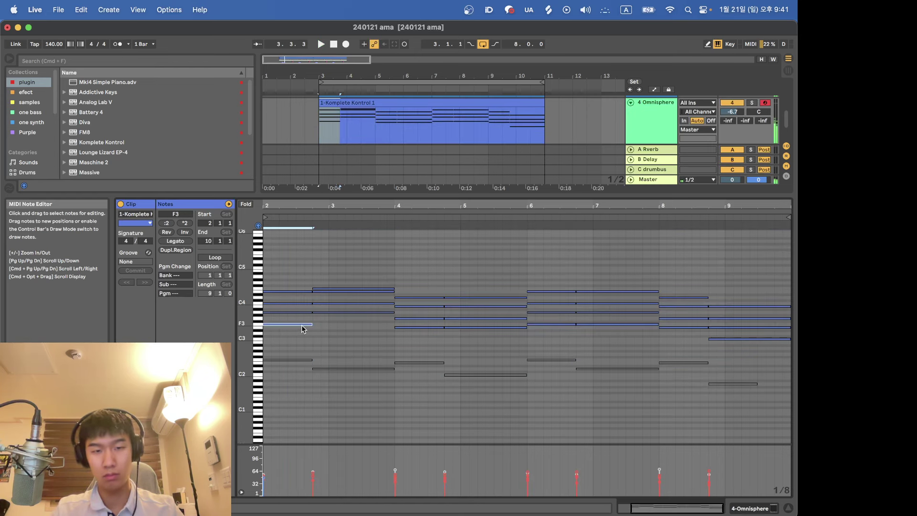
pyautogui.hotkey('shift', 'Up')
pyautogui.press('Up')
pyautogui.press('Up')
pyautogui.press('Up')
pyautogui.press('Up')
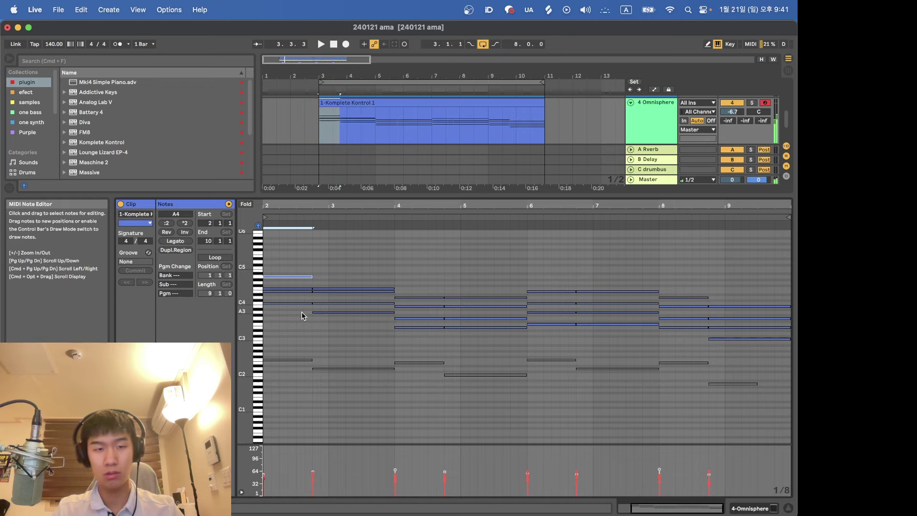
# Delete the Omnisphere clip's 64 - Hold pedal envelope from the MIDI controller envelopes and return to the note editor.
pyautogui.click(228, 204)
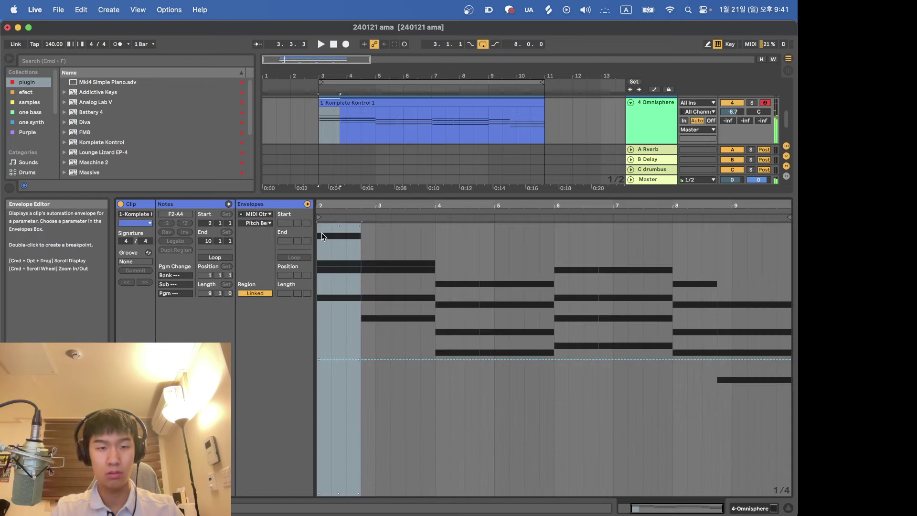
pyautogui.click(258, 214)
pyautogui.click(260, 223)
pyautogui.click(260, 222)
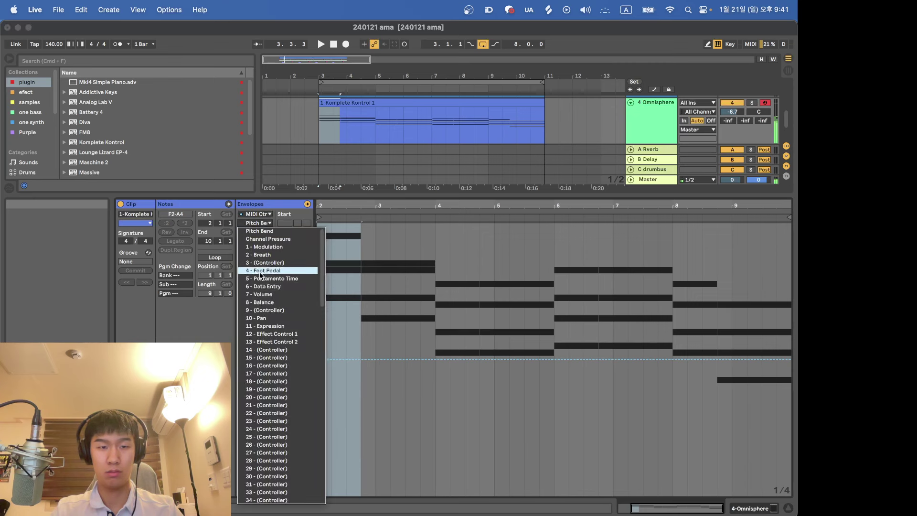
pyautogui.scroll(-10, 261, 274)
pyautogui.click(261, 325)
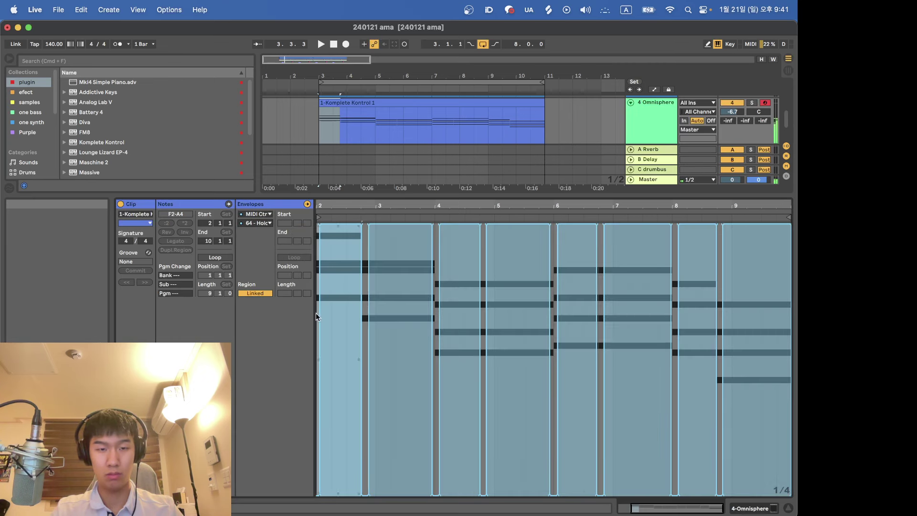
pyautogui.click(410, 296)
pyautogui.press('Delete')
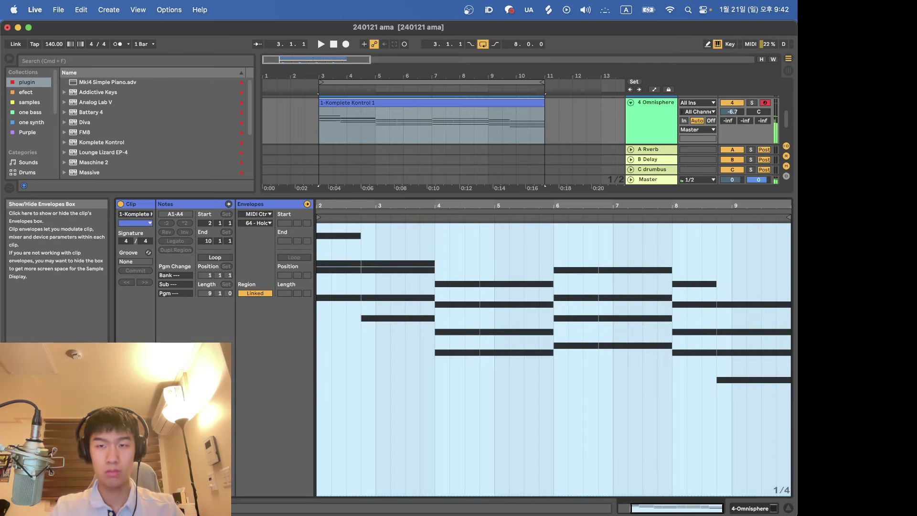
pyautogui.click(228, 204)
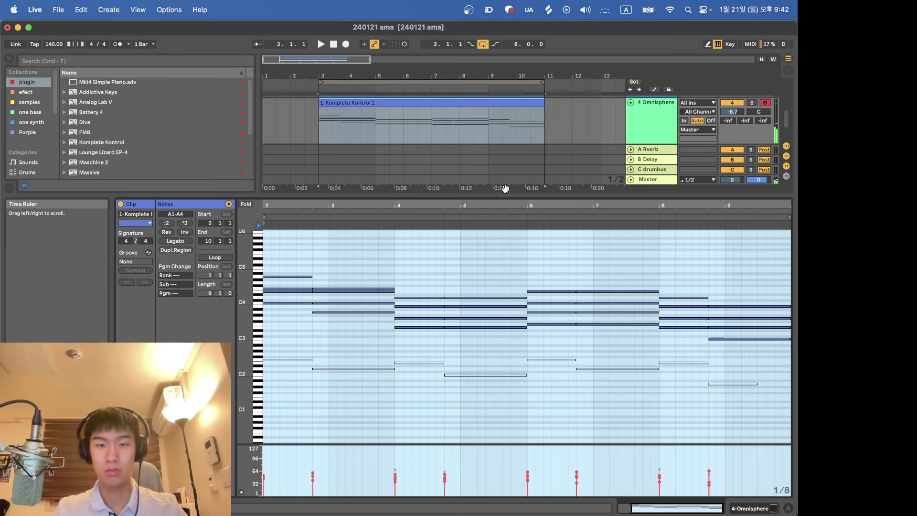
# Try moving the second chord's A3 note up to G4 and play the clip from bar 3.
pyautogui.press('space')
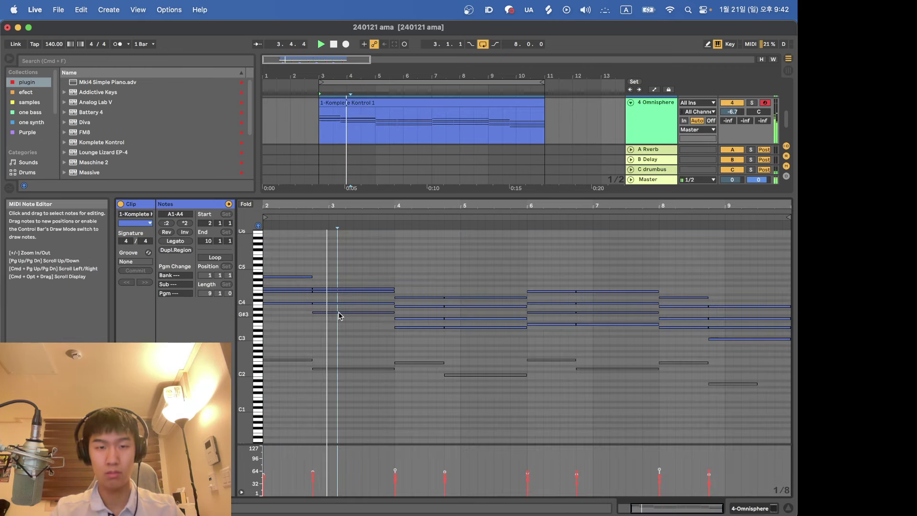
pyautogui.click(324, 290)
pyautogui.click(292, 277)
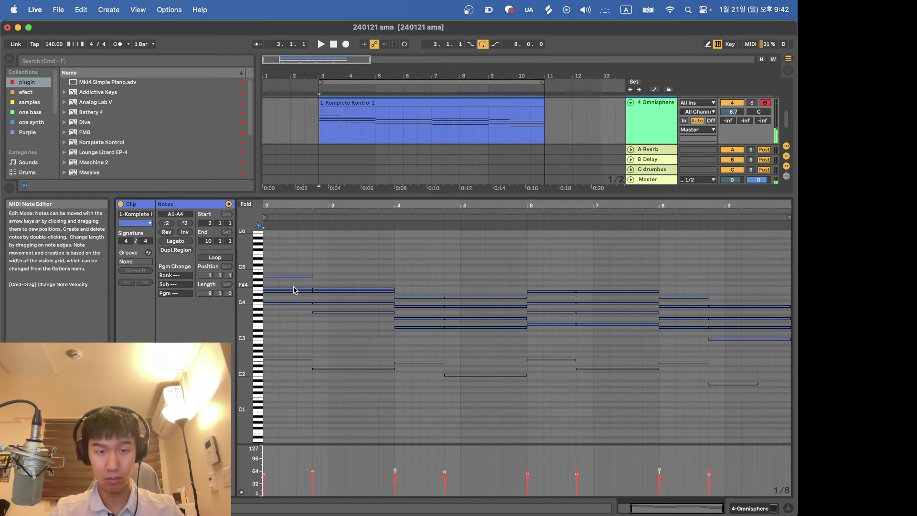
pyautogui.click(293, 290)
pyautogui.click(343, 290)
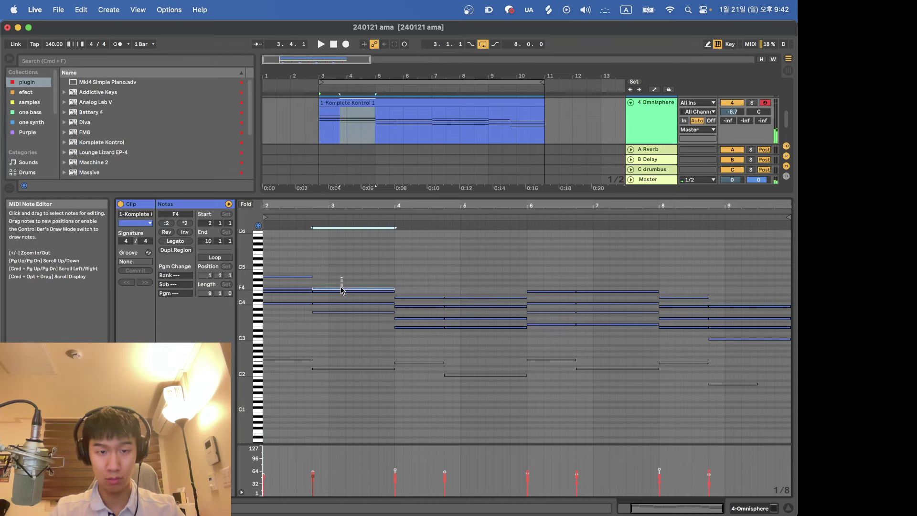
pyautogui.press('Up')
pyautogui.press('Up')
pyautogui.press('Up')
pyautogui.press('Up')
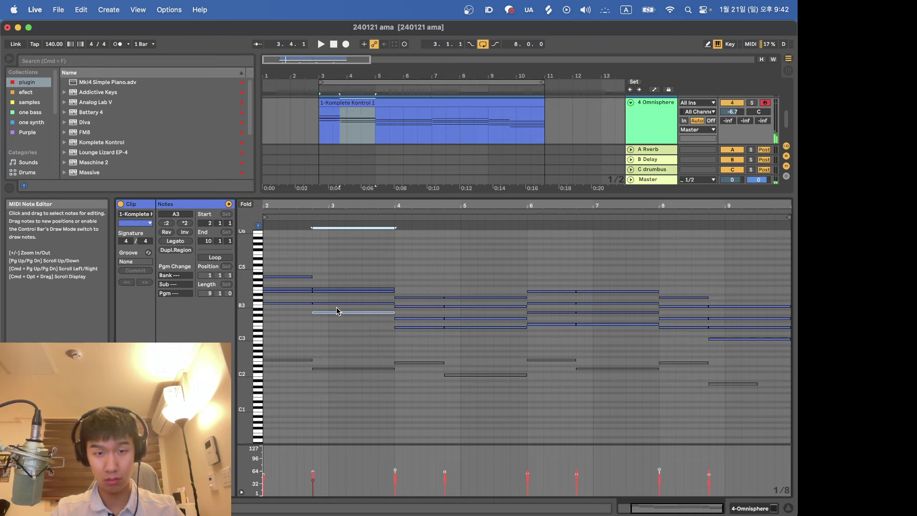
pyautogui.press('Down')
pyautogui.press('Down')
pyautogui.press('space')
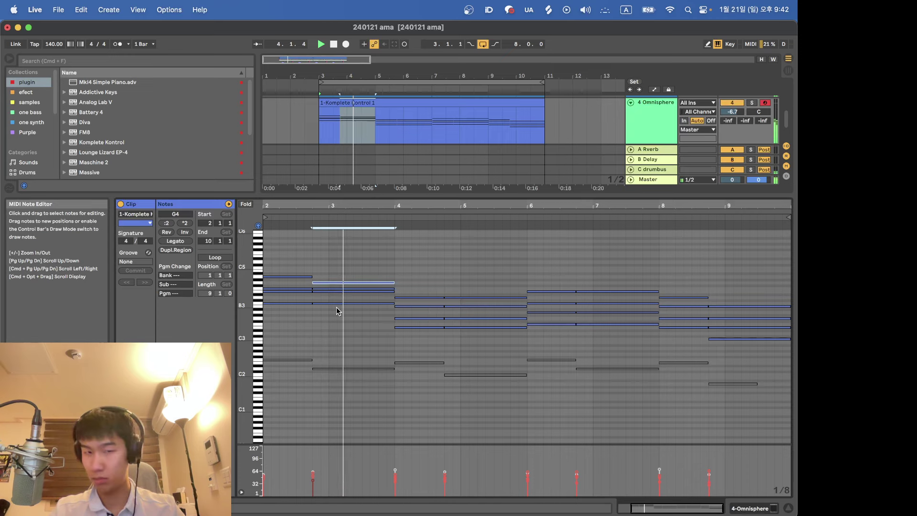
# Lower the second chord's G4 note back to A3 and play the clip again.
pyautogui.press('Down')
pyautogui.press('Down')
pyautogui.press('Down')
pyautogui.press('Down')
pyautogui.press('Down')
pyautogui.press('Down')
pyautogui.press('Down')
pyautogui.press('Down')
pyautogui.press('Down')
pyautogui.press('Down')
pyautogui.press('space')
pyautogui.press('space')
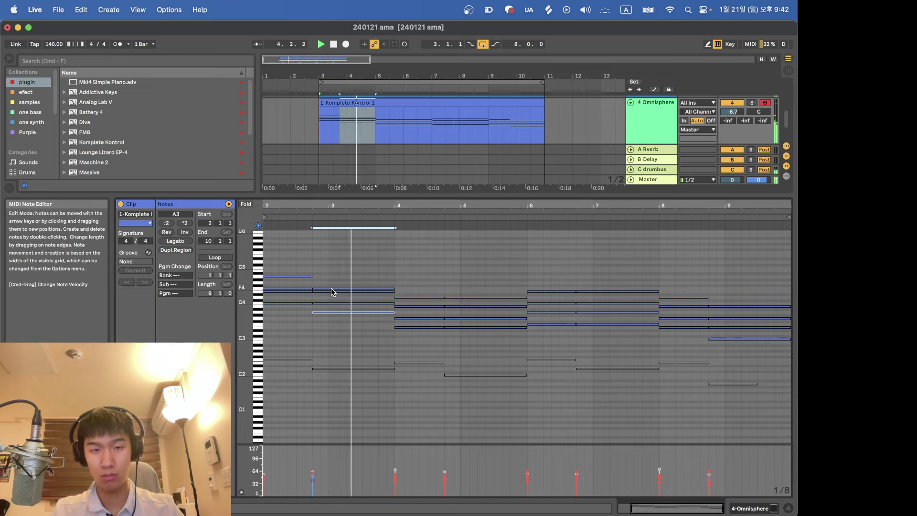
# Raise the third chord's E3 and G3 notes and the fourth chord's E3 note by one octave.
pyautogui.moveTo(416, 340); pyautogui.dragTo(431, 324)
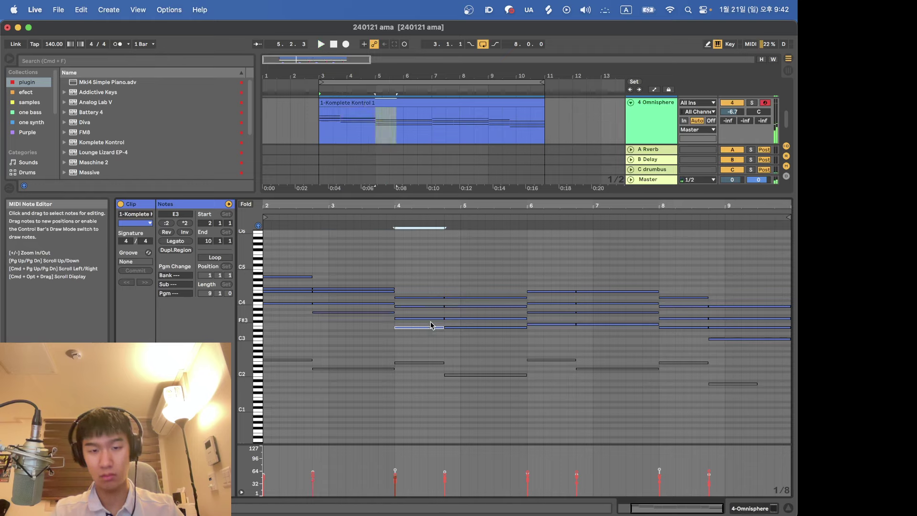
pyautogui.click(430, 326)
pyautogui.click(432, 319)
pyautogui.hotkey('shift', 'Up')
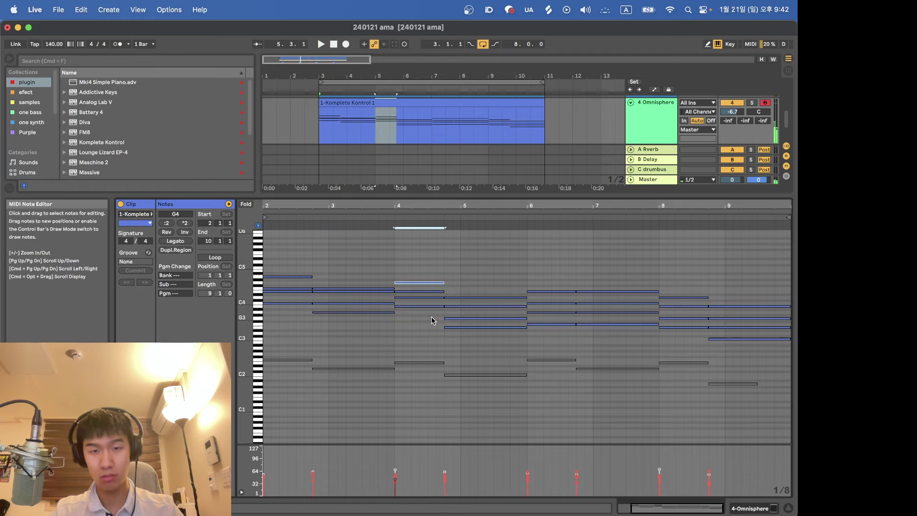
pyautogui.click(454, 296)
pyautogui.click(454, 296)
pyautogui.click(440, 291)
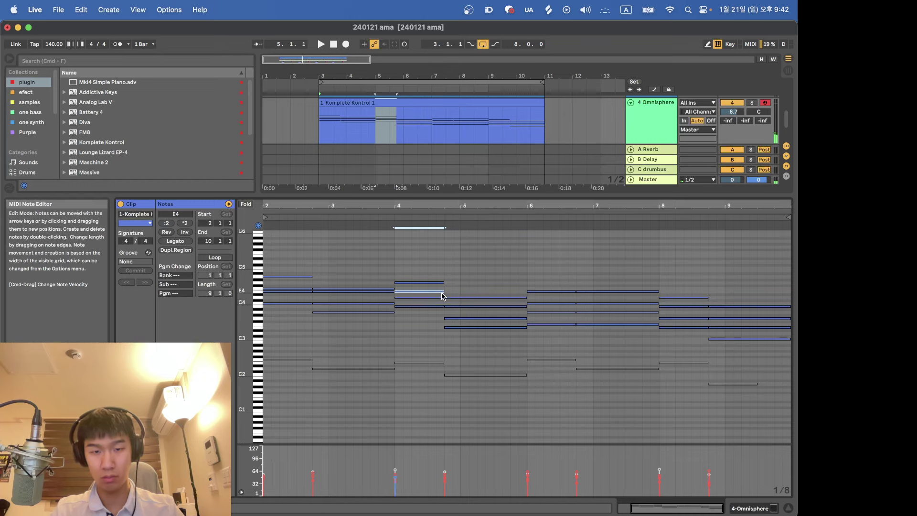
pyautogui.click(456, 327)
pyautogui.hotkey('shift', 'Up')
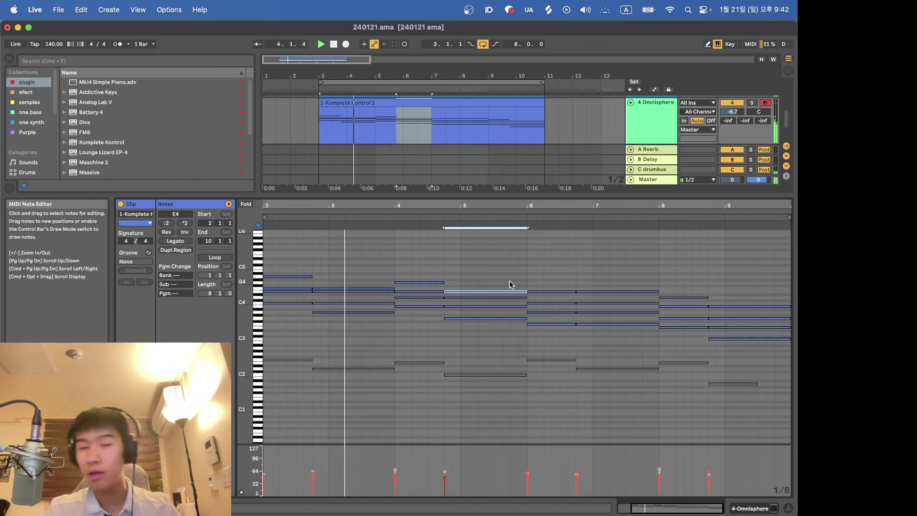
# Try duplicating the first four revoiced chords onto the second half of the clip, and undo the duplication.
pyautogui.moveTo(487, 333); pyautogui.dragTo(303, 273)
pyautogui.press('super+d')
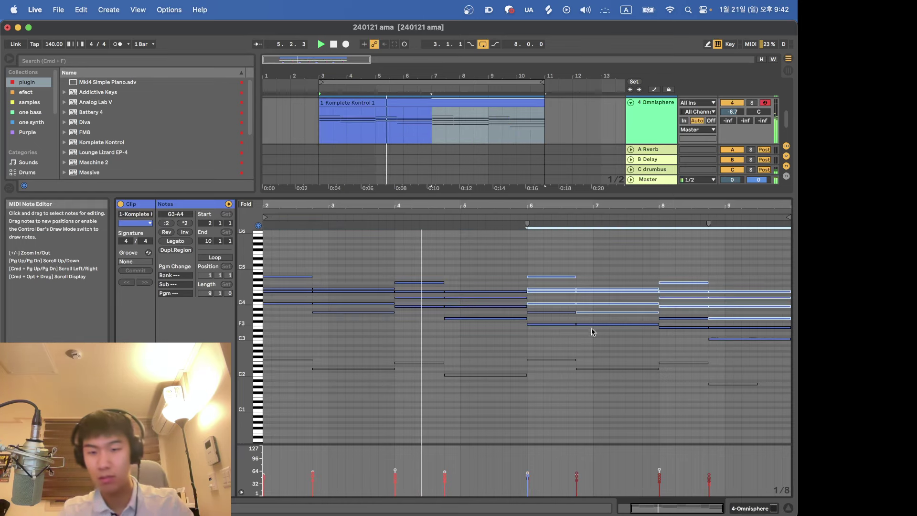
pyautogui.press('super+z')
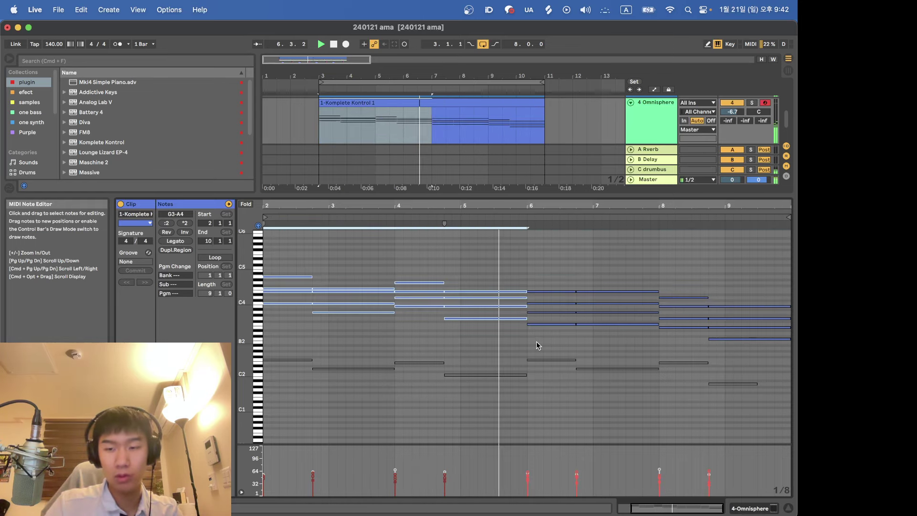
# Replace the active notes of the three chords from bar 6 with a copy of the first three revoiced chords, and play the clip.
pyautogui.press('Right')
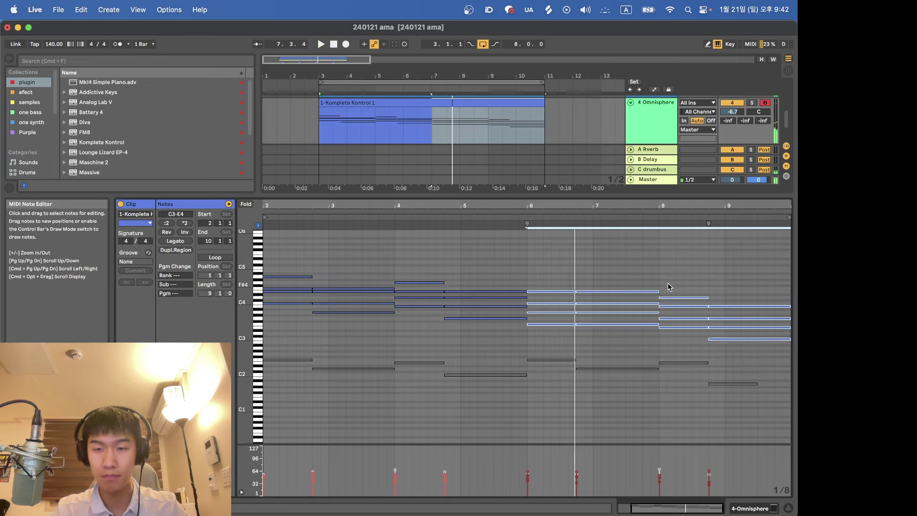
pyautogui.moveTo(668, 283); pyautogui.dragTo(553, 333)
pyautogui.press('Delete')
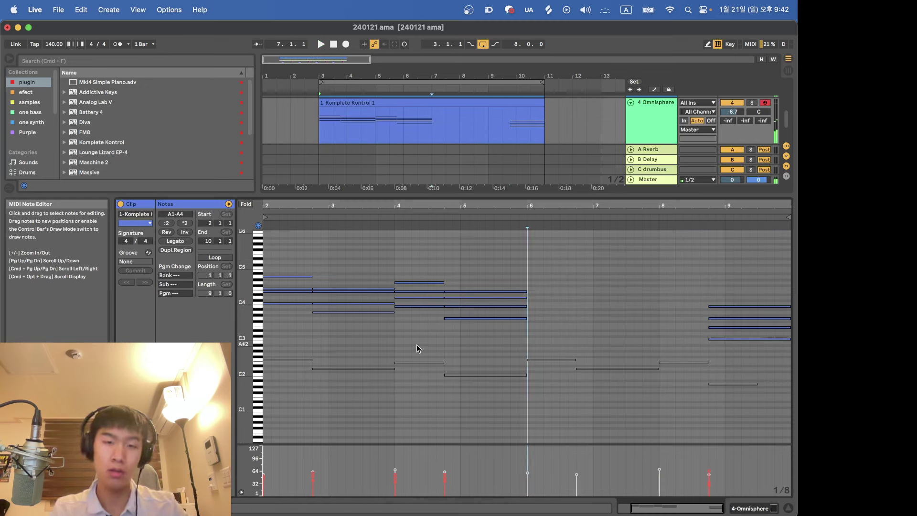
pyautogui.moveTo(417, 345); pyautogui.dragTo(298, 276)
pyautogui.press('super+c')
pyautogui.click(528, 263)
pyautogui.press('super+v')
pyautogui.press('space')
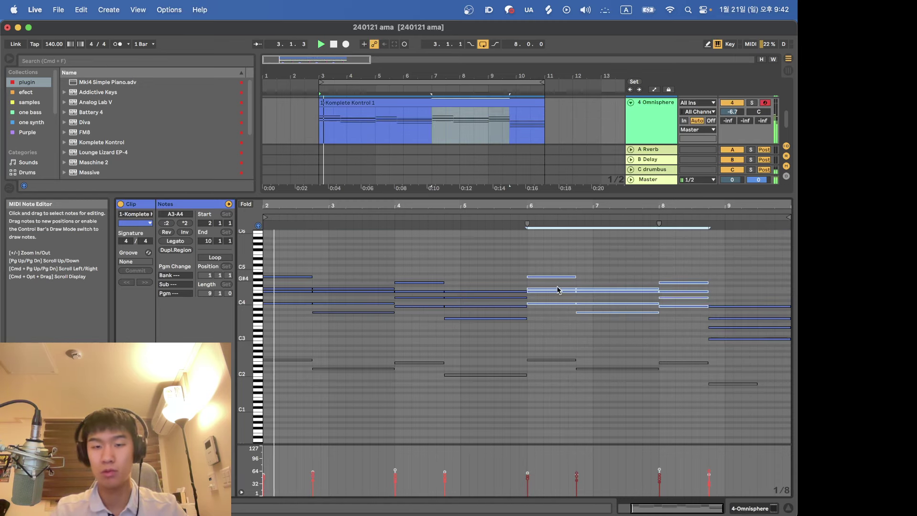
# Raise the last chord's C3 and E3 notes by one octave.
pyautogui.click(534, 328)
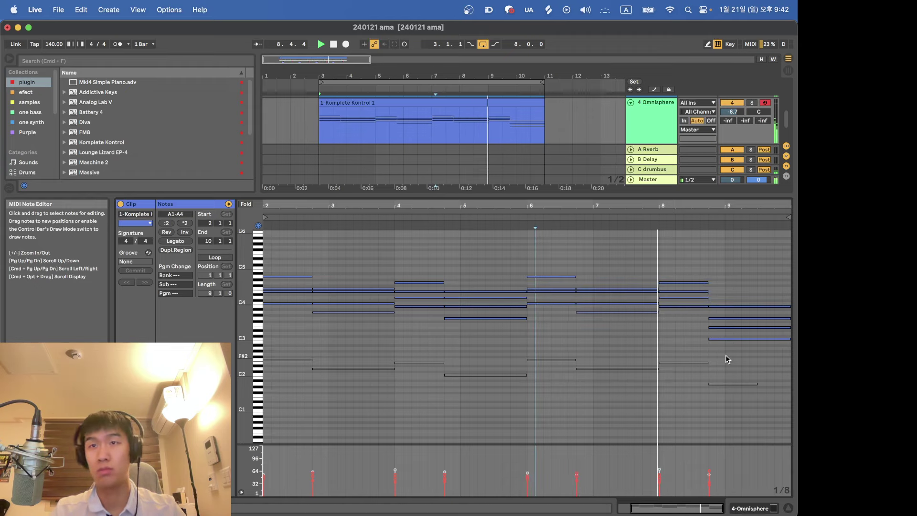
pyautogui.moveTo(726, 355); pyautogui.dragTo(743, 323)
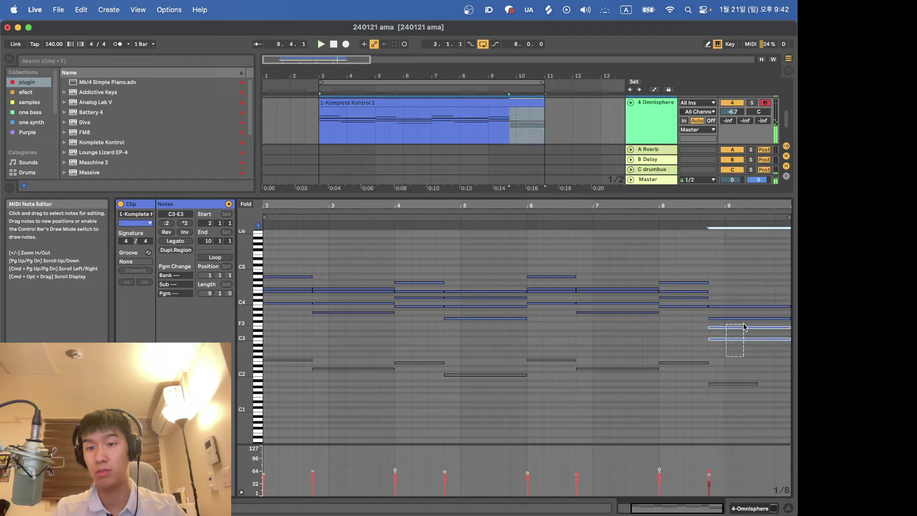
pyautogui.hotkey('shift', 'Up')
pyautogui.click(745, 317)
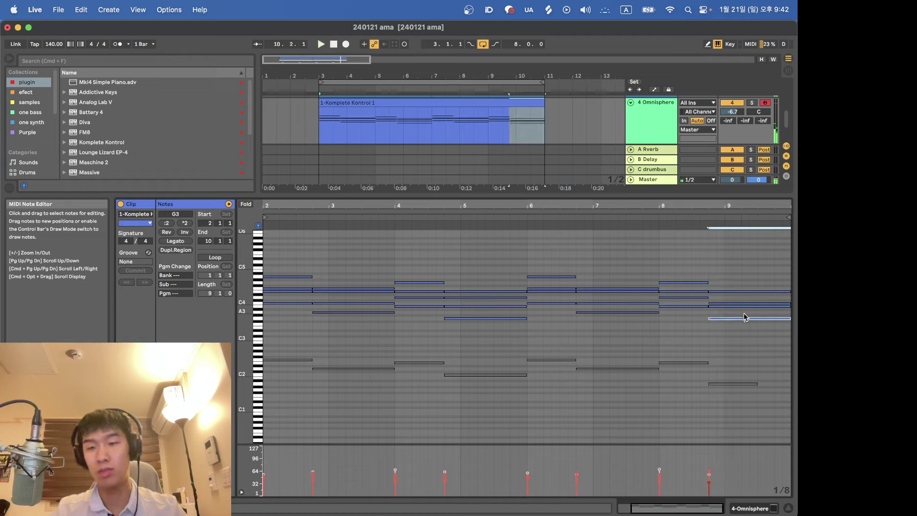
pyautogui.hotkey('shift', 'Up')
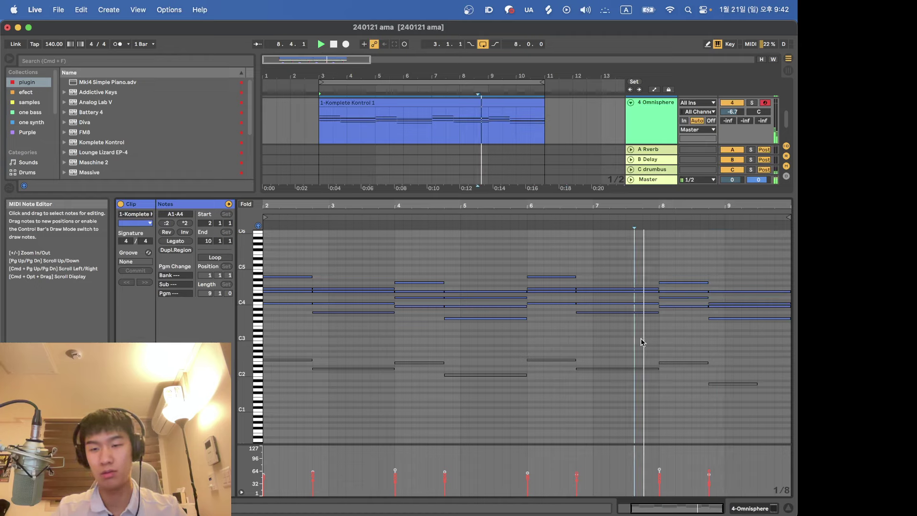
# Return to the full arrangement and add the EQ Eight LOW CUT preset to the Omnisphere track.
pyautogui.click(508, 168)
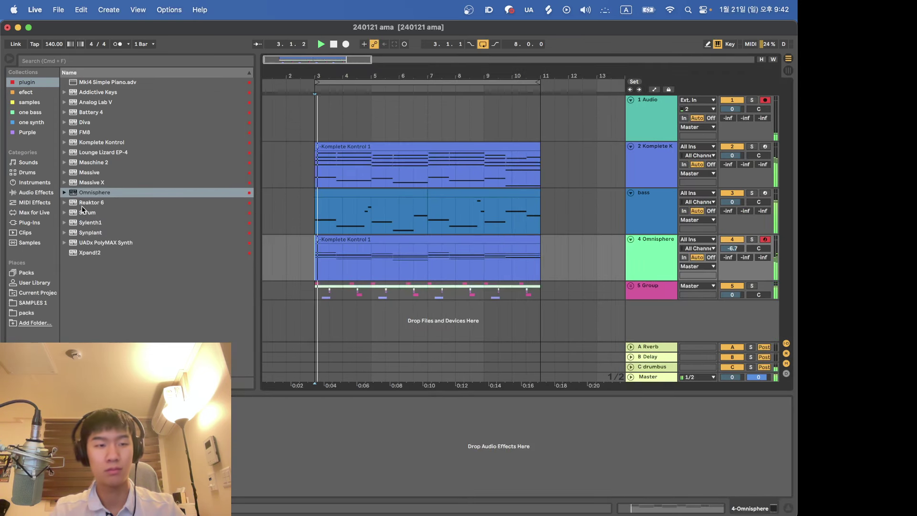
pyautogui.click(32, 193)
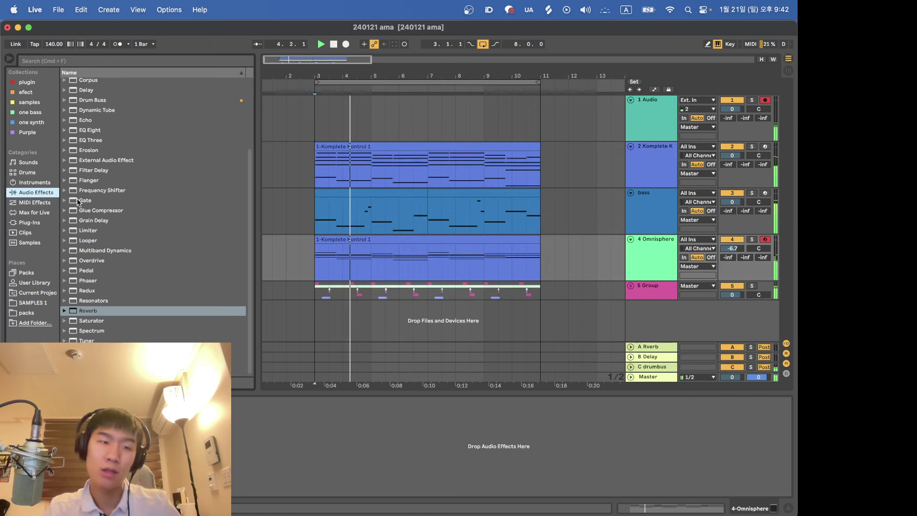
pyautogui.click(65, 130)
pyautogui.press('Down')
pyautogui.press('Down')
pyautogui.press('Down')
pyautogui.press('Down')
pyautogui.press('Down')
pyautogui.press('Down')
pyautogui.press('Return')
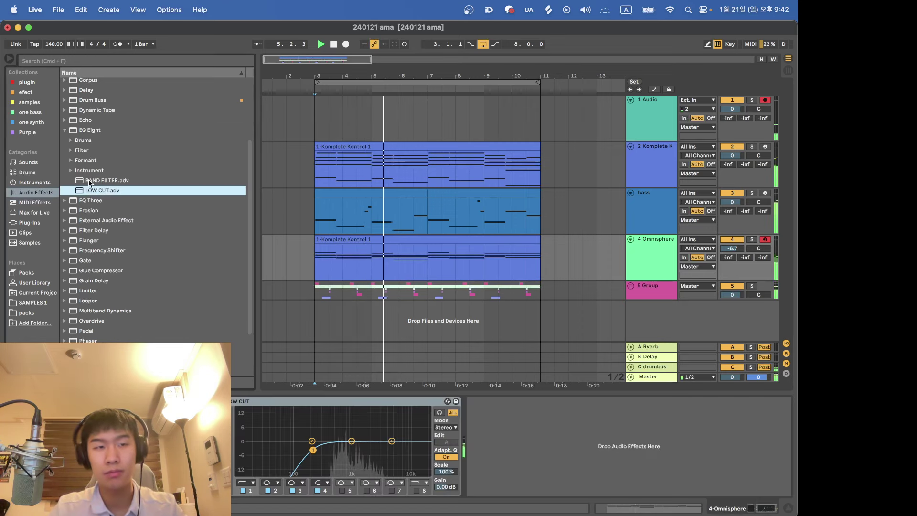
pyautogui.click(64, 131)
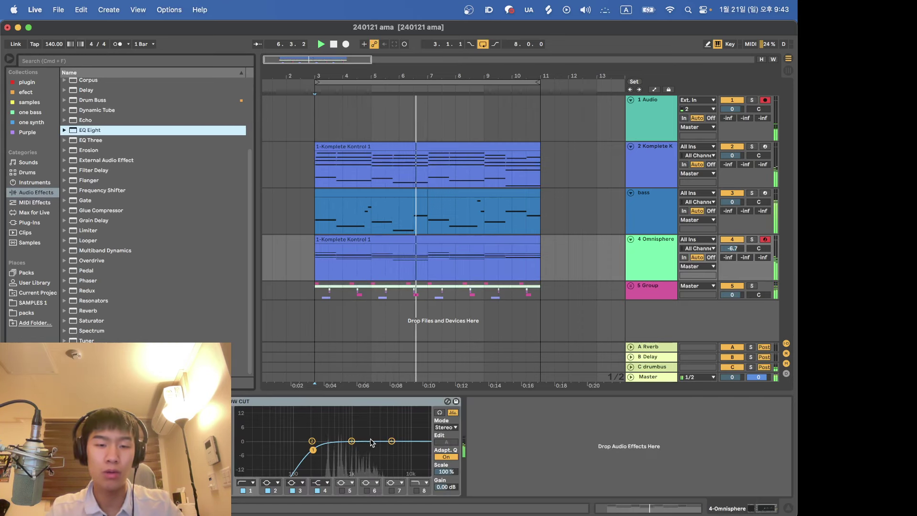
# Lower band 4 of the Omnisphere EQ to about -5 dB and solo the Omnisphere track.
pyautogui.moveTo(392, 441); pyautogui.dragTo(384, 453)
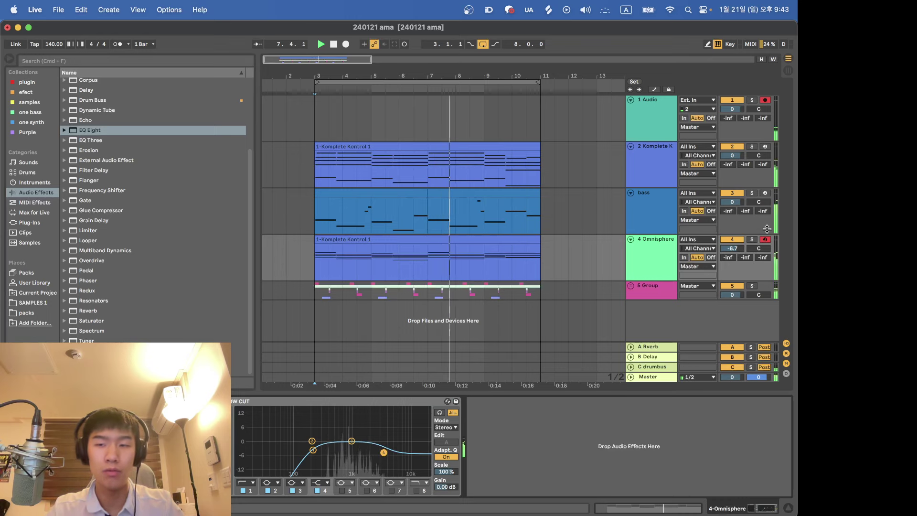
pyautogui.click(752, 239)
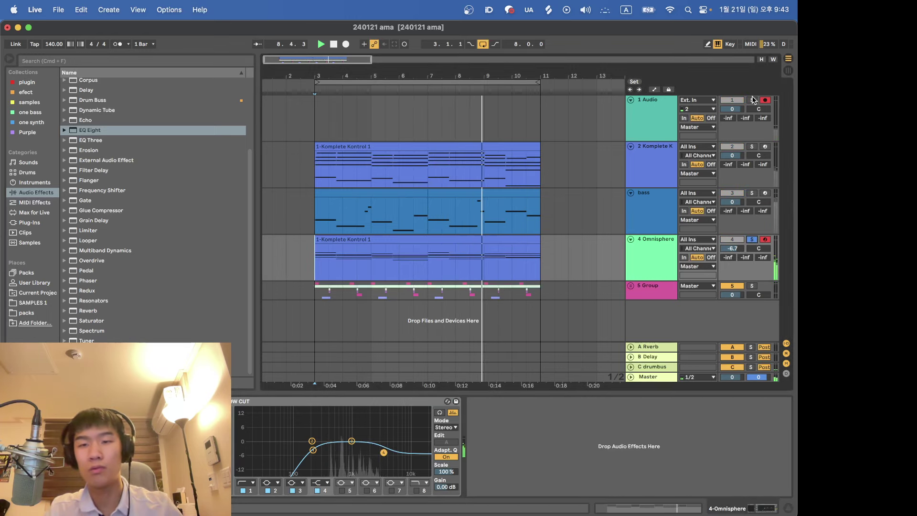
pyautogui.press('Delete')
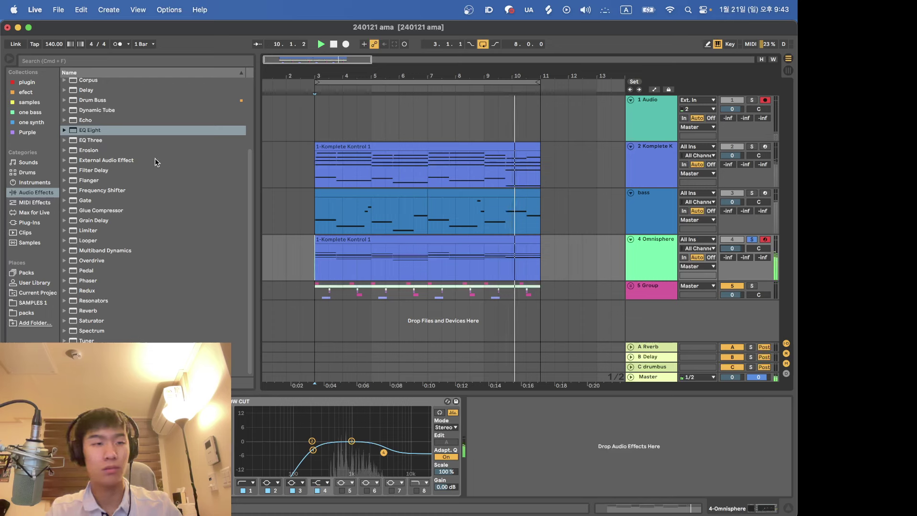
# Add the EffectRack plug-in from the effect collection to the Omnisphere track.
pyautogui.click(24, 92)
pyautogui.scroll(-10, 162, 236)
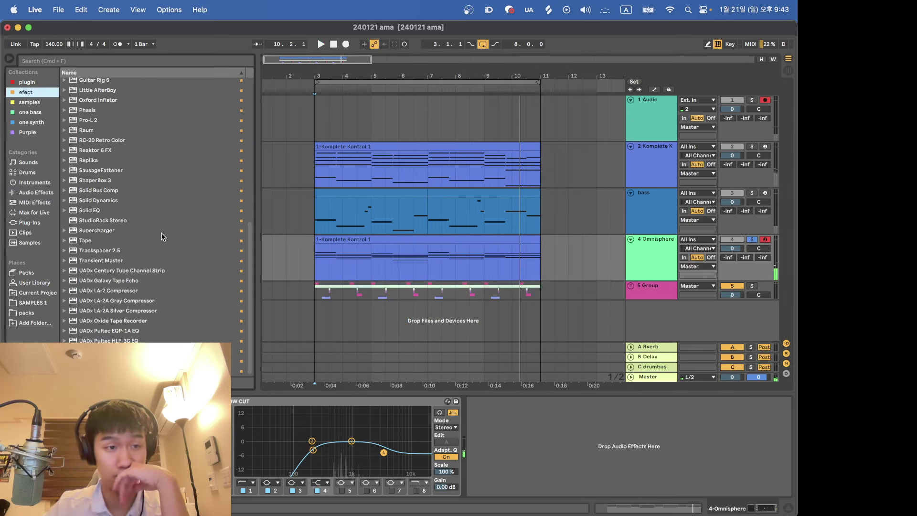
pyautogui.scroll(2, 116, 216)
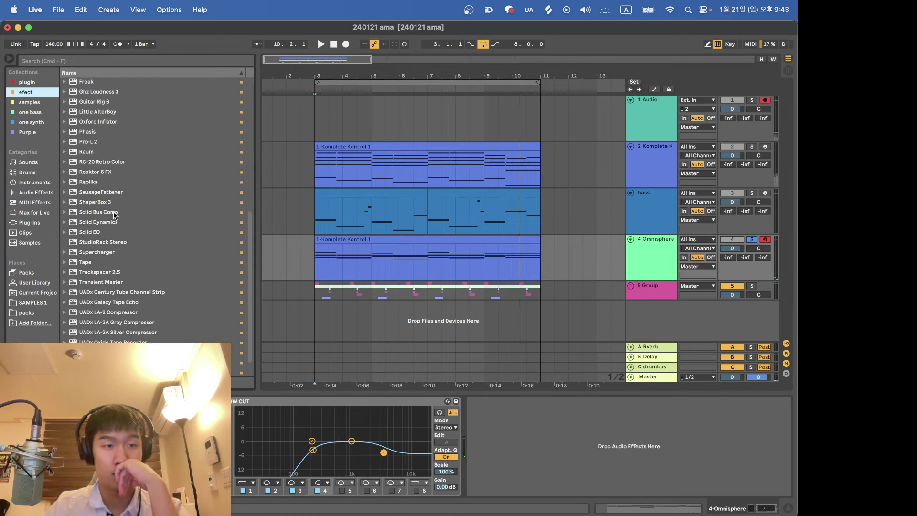
pyautogui.scroll(10, 110, 186)
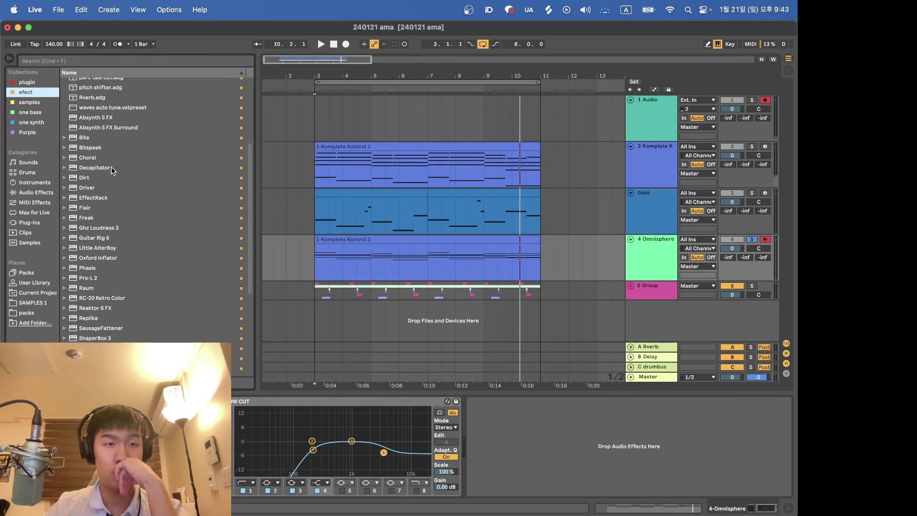
pyautogui.scroll(1, 112, 170)
pyautogui.click(100, 219)
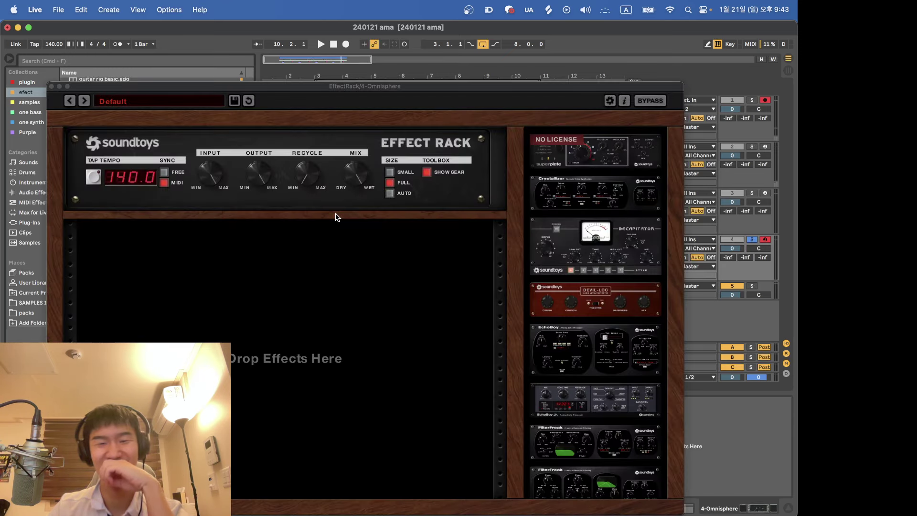
# Insert Crystallizer into the effect rack, load its Dtoon Octadown preset from the 11 Pitch Down category, and close the plug-in window.
pyautogui.moveTo(599, 201); pyautogui.dragTo(201, 304)
pyautogui.click(498, 228)
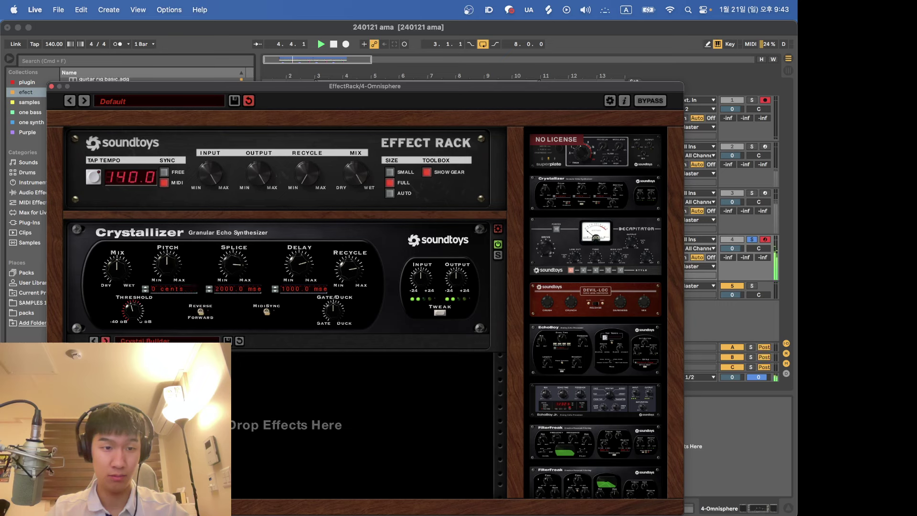
pyautogui.click(143, 340)
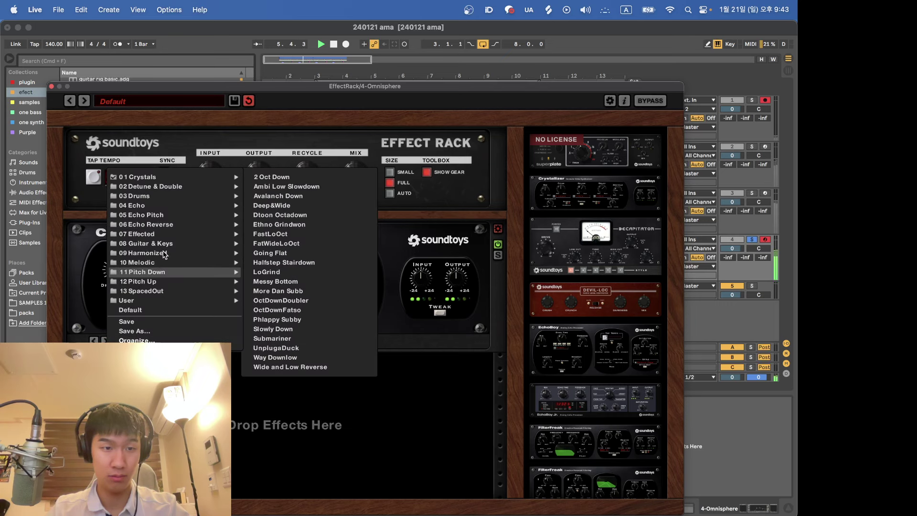
pyautogui.moveTo(170, 237)
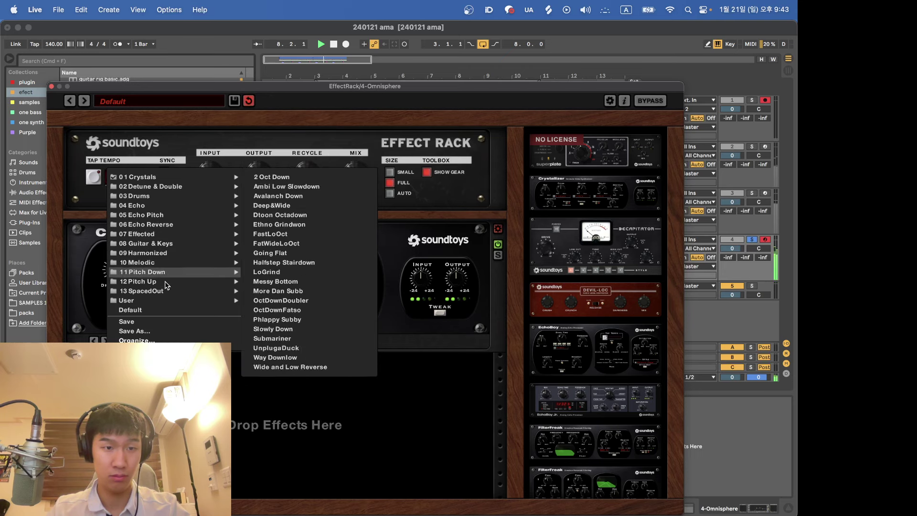
pyautogui.moveTo(173, 274)
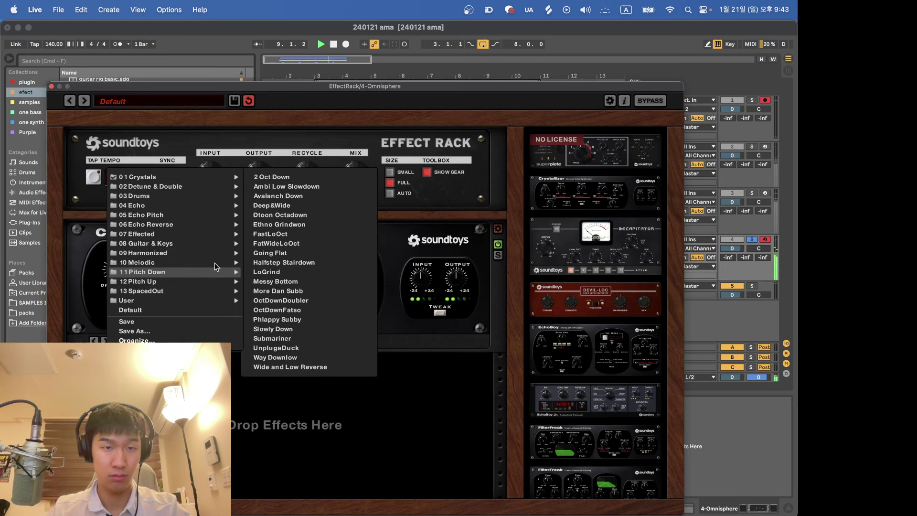
pyautogui.click(284, 201)
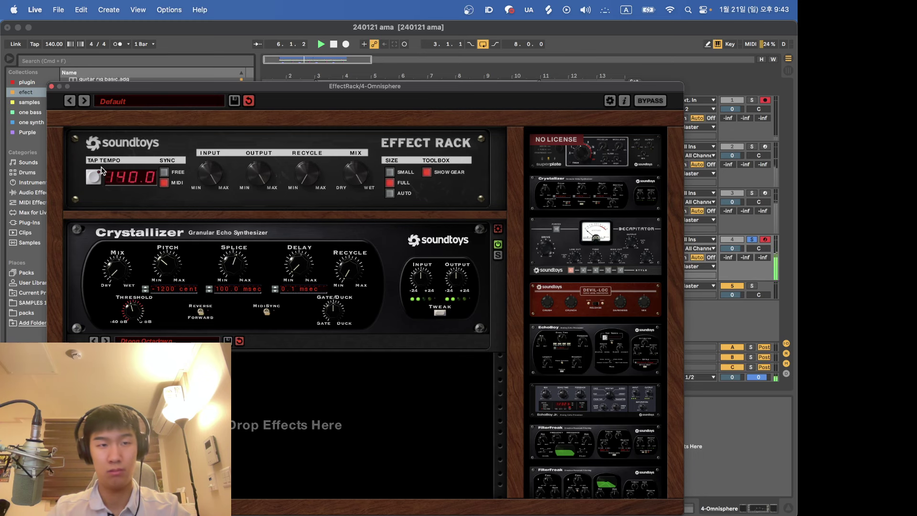
pyautogui.click(52, 86)
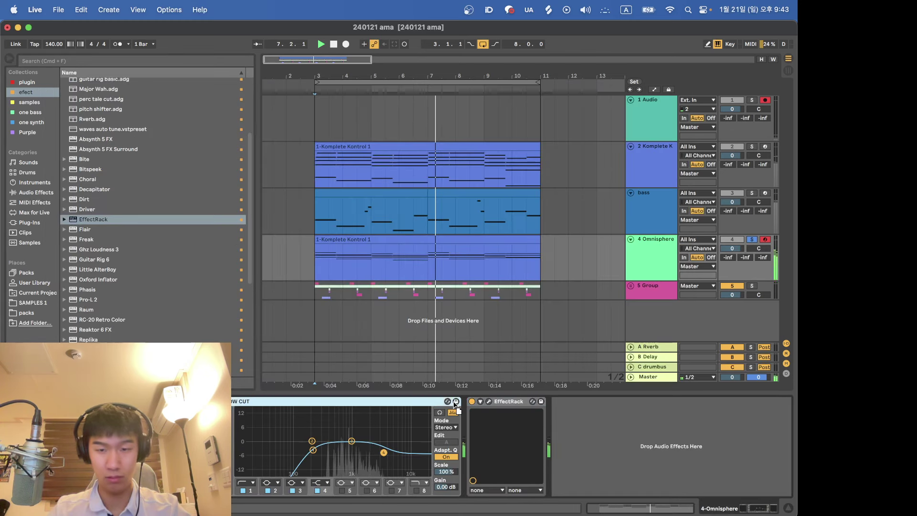
# Place EffectRack before the LOW CUT EQ, shift EQ band 1 slightly higher in frequency, and set band 4 to 2.02 kHz and -6.07 dB.
pyautogui.moveTo(519, 402); pyautogui.dragTo(236, 402)
pyautogui.moveTo(398, 450); pyautogui.dragTo(409, 449)
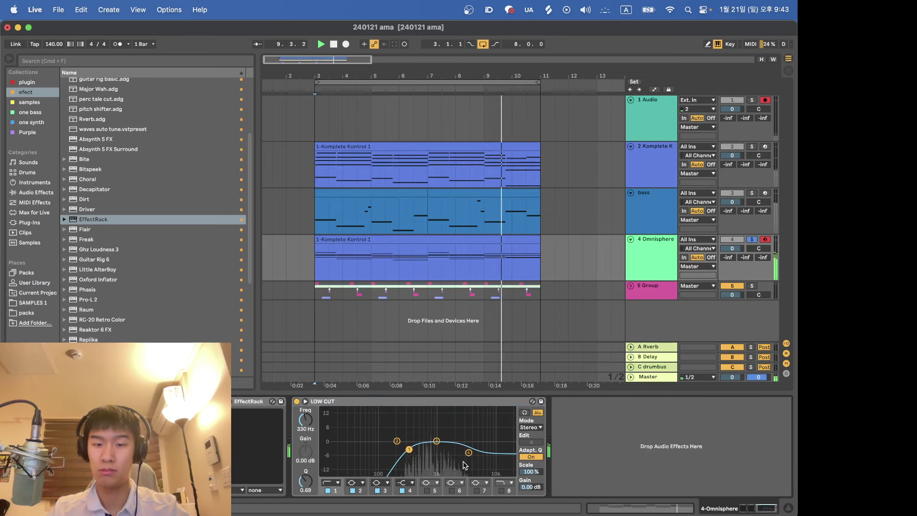
pyautogui.click(468, 452)
pyautogui.moveTo(468, 452); pyautogui.dragTo(454, 454)
pyautogui.click(659, 253)
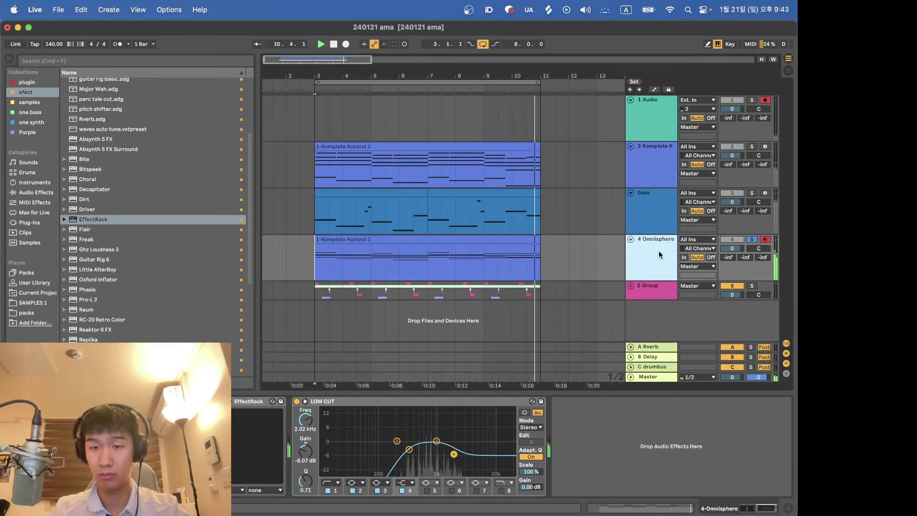
pyautogui.scroll(-9, 96, 277)
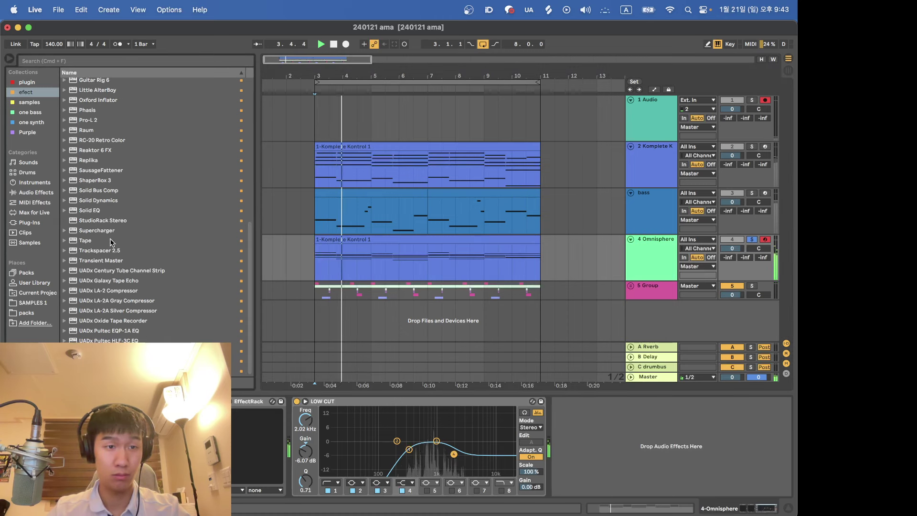
pyautogui.click(107, 260)
pyautogui.doubleClick(107, 259)
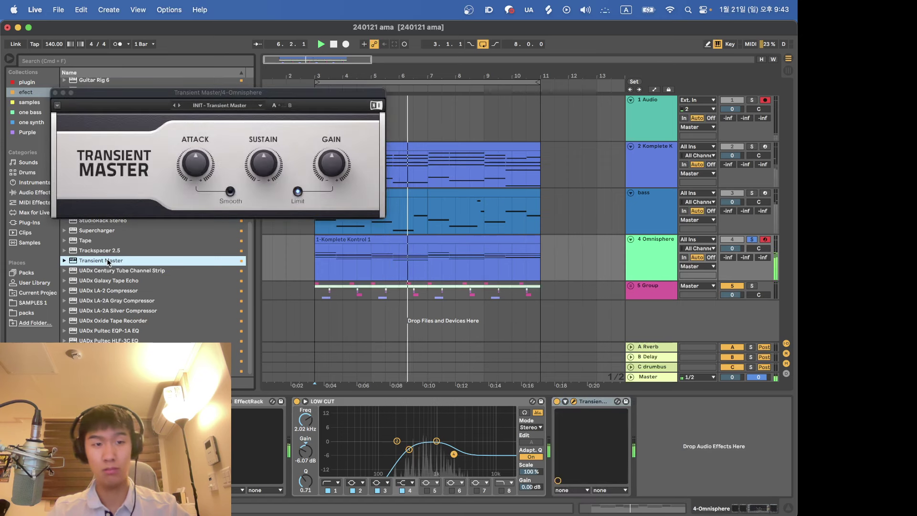
pyautogui.press('super+z')
# Add Trackspacer 2.5 after the LOW CUT EQ on the Omnisphere track and sidechain it to 2-Komplete Kontrol.
pyautogui.click(130, 251)
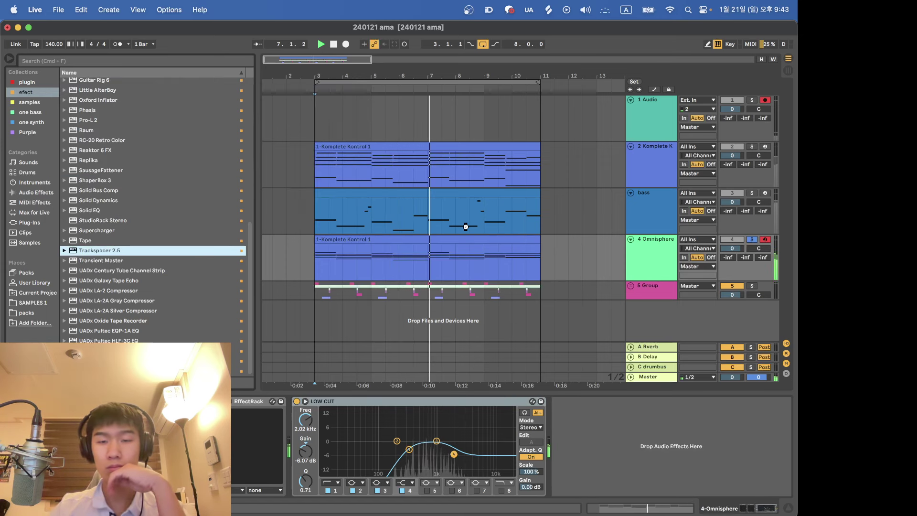
pyautogui.moveTo(545, 439); pyautogui.dragTo(546, 439)
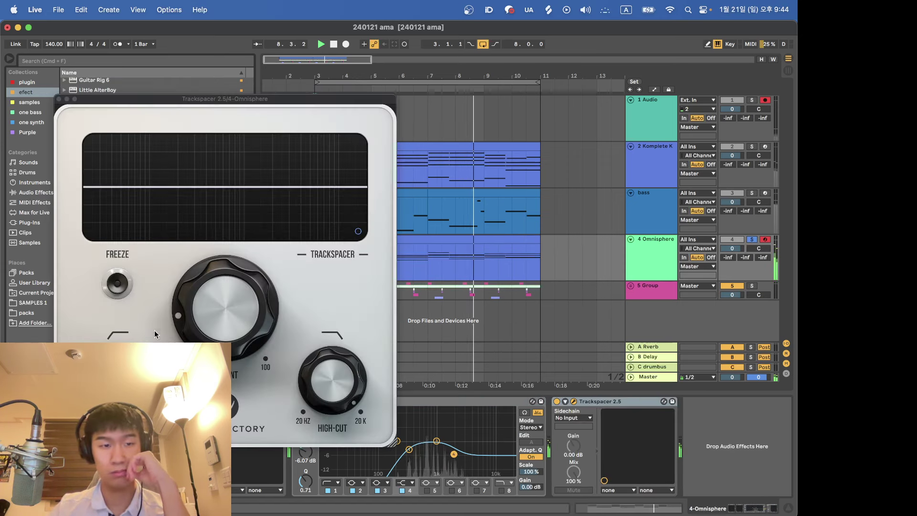
pyautogui.click(584, 419)
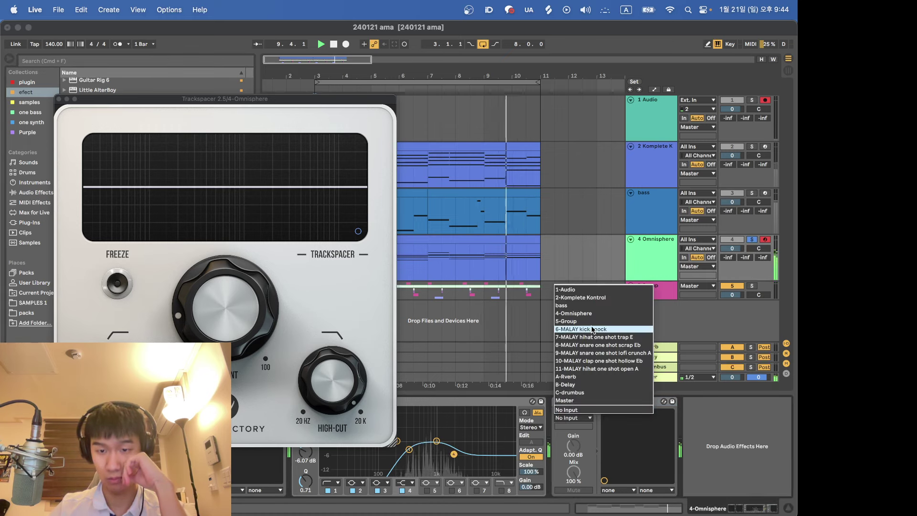
pyautogui.click(593, 297)
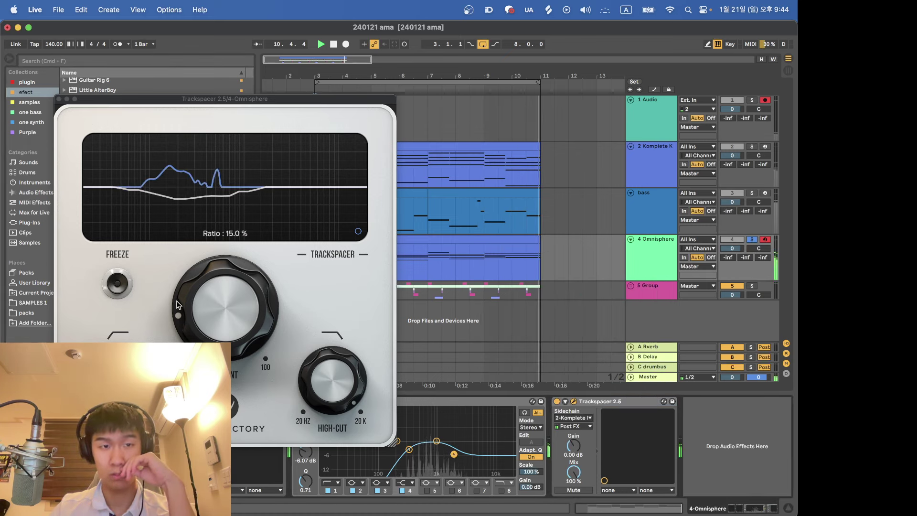
# Set Trackspacer's ratio to about 20% and lower the Omnisphere track volume to -7.8 dB.
pyautogui.moveTo(211, 320); pyautogui.dragTo(210, 305)
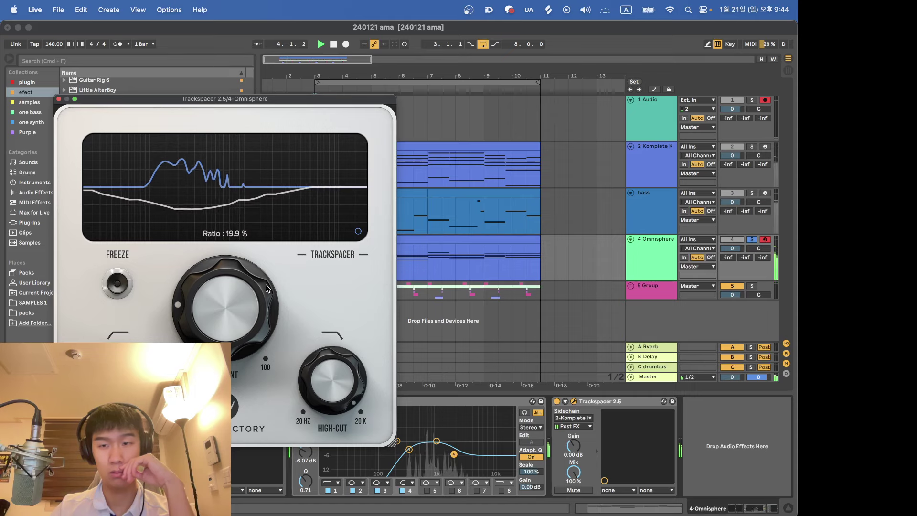
pyautogui.moveTo(744, 252); pyautogui.dragTo(744, 270)
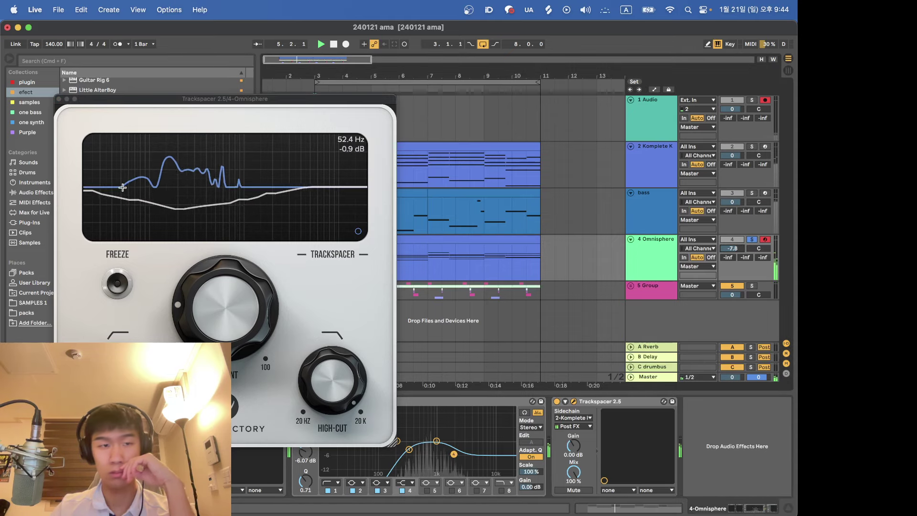
pyautogui.click(59, 100)
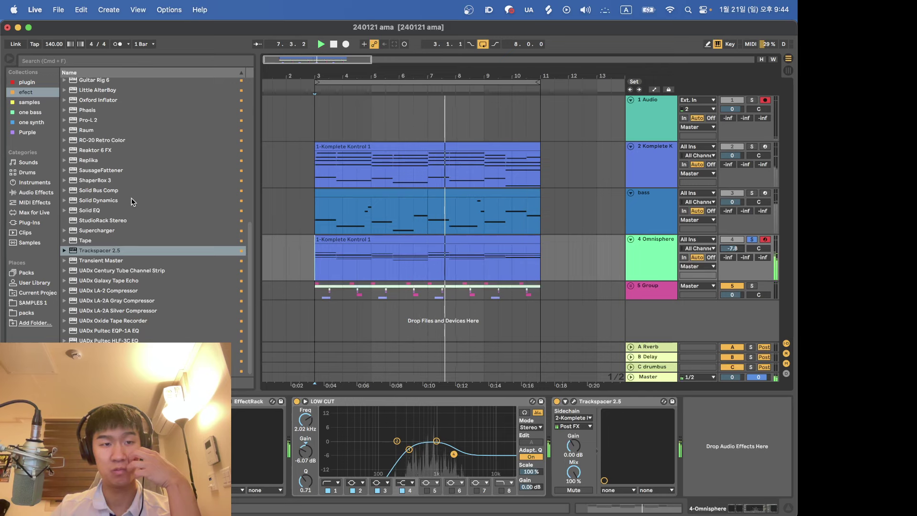
# Add ShaperBox 3 to the Omnisphere track and unsolo the track.
pyautogui.doubleClick(150, 177)
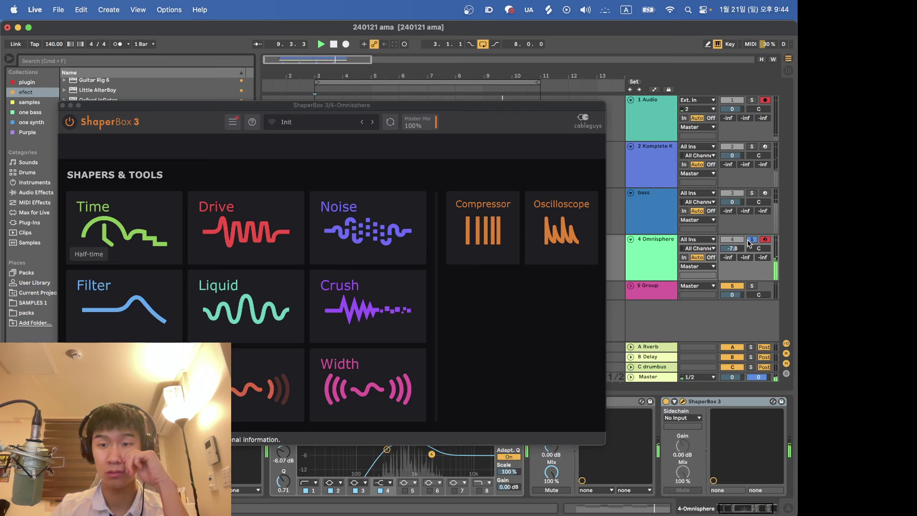
pyautogui.click(748, 241)
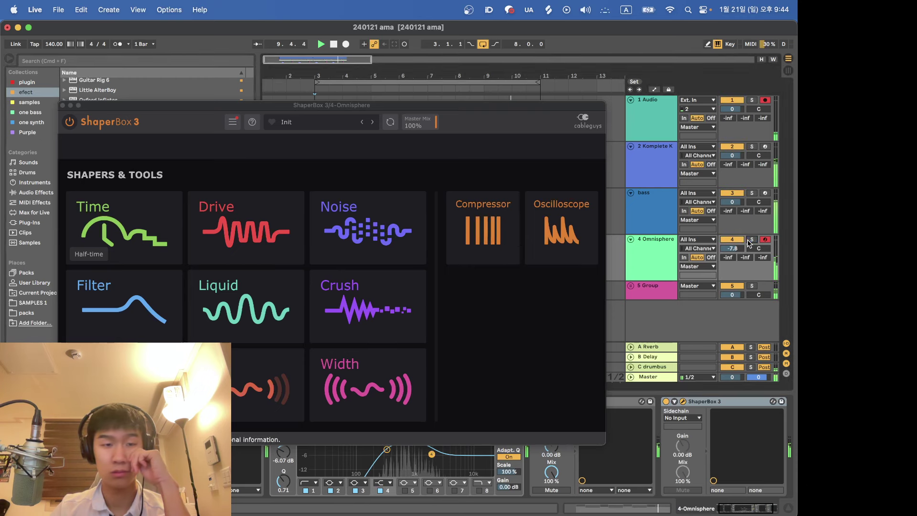
pyautogui.click(248, 254)
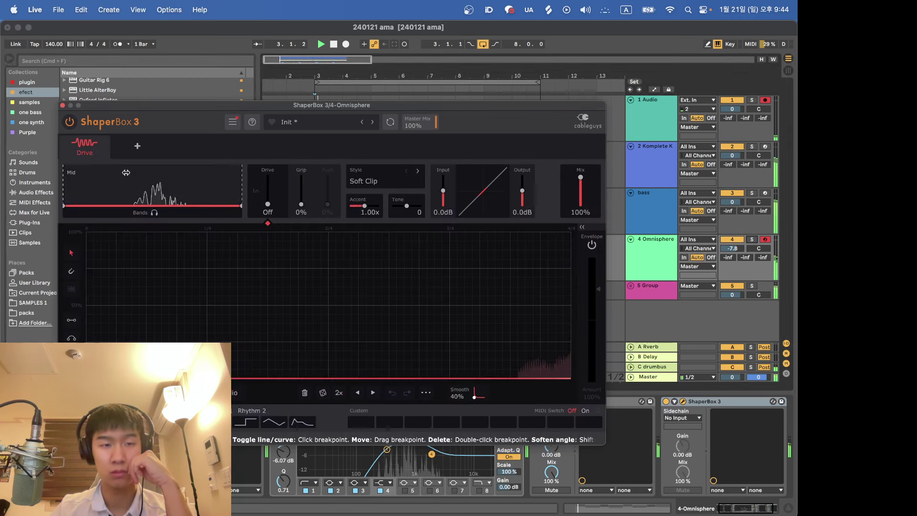
pyautogui.click(103, 141)
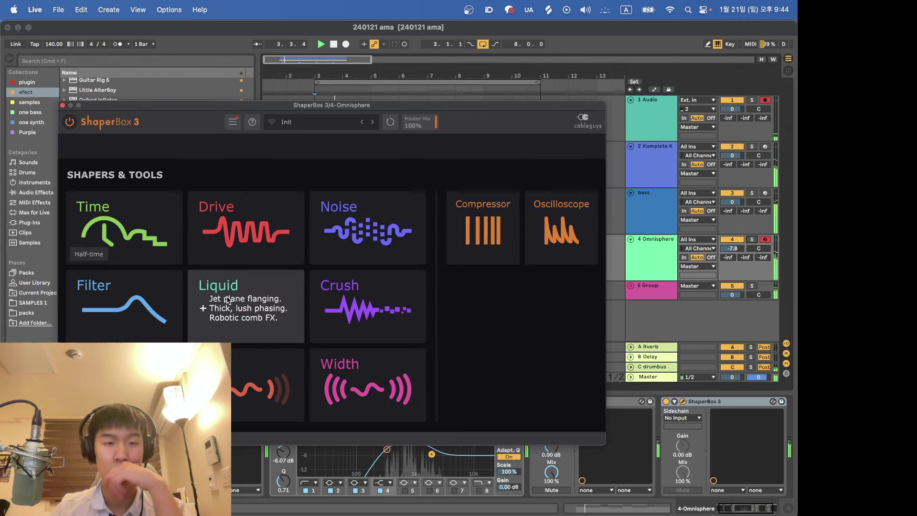
pyautogui.click(323, 358)
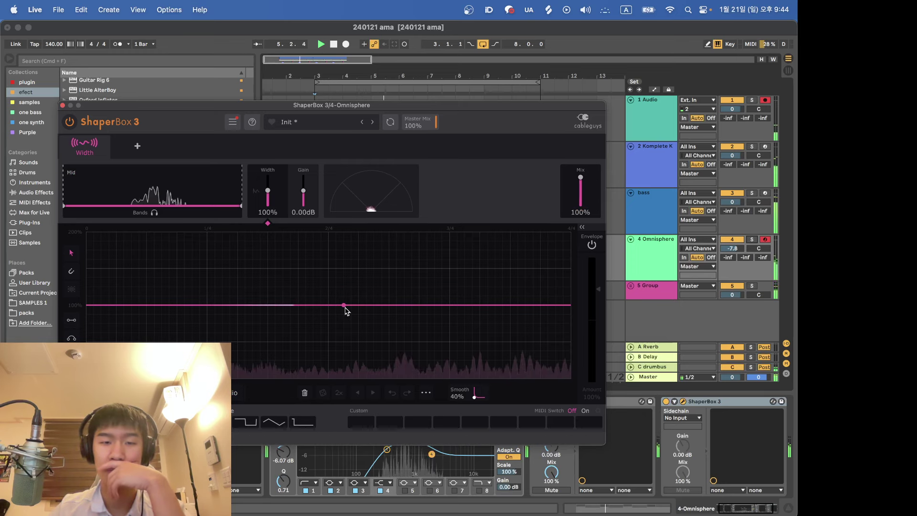
pyautogui.moveTo(345, 305); pyautogui.dragTo(349, 240)
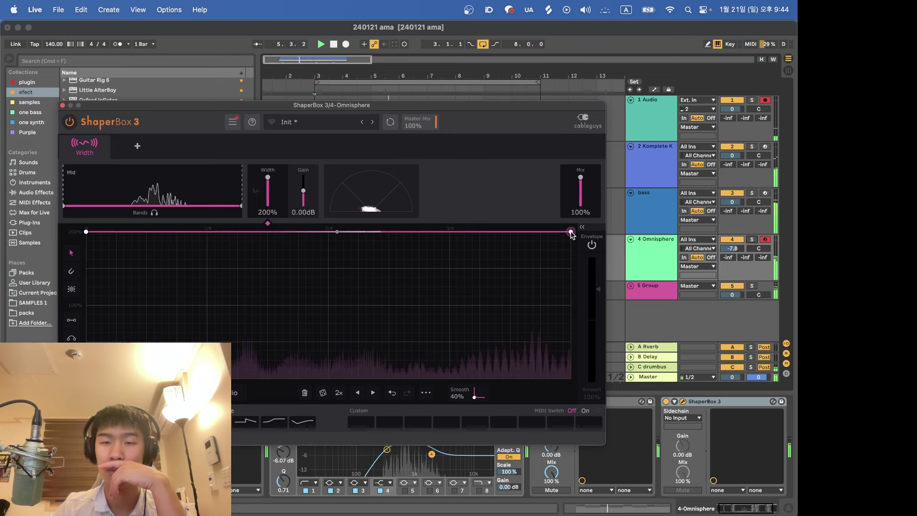
pyautogui.moveTo(337, 232); pyautogui.dragTo(357, 378)
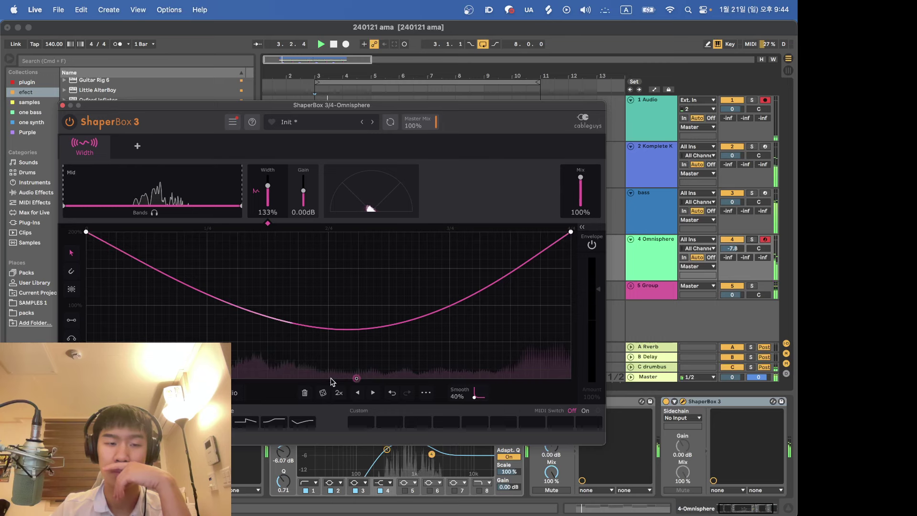
pyautogui.moveTo(109, 142)
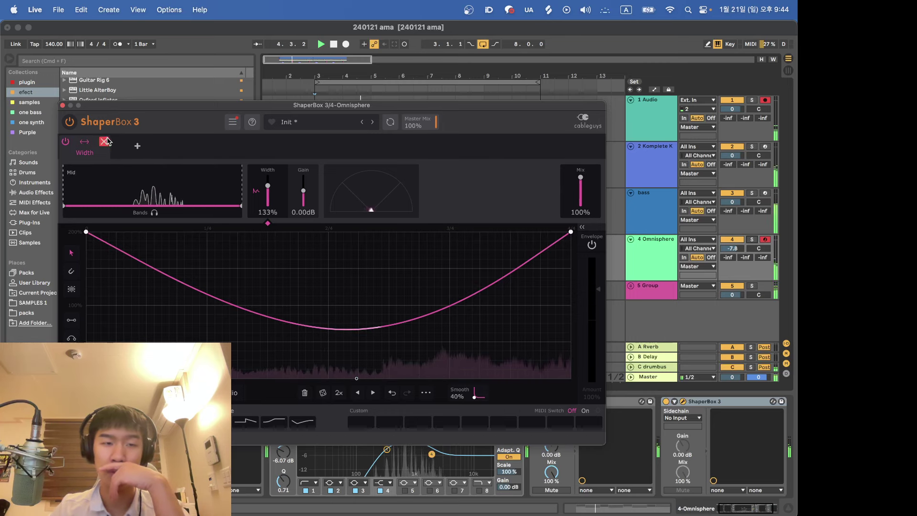
pyautogui.click(104, 142)
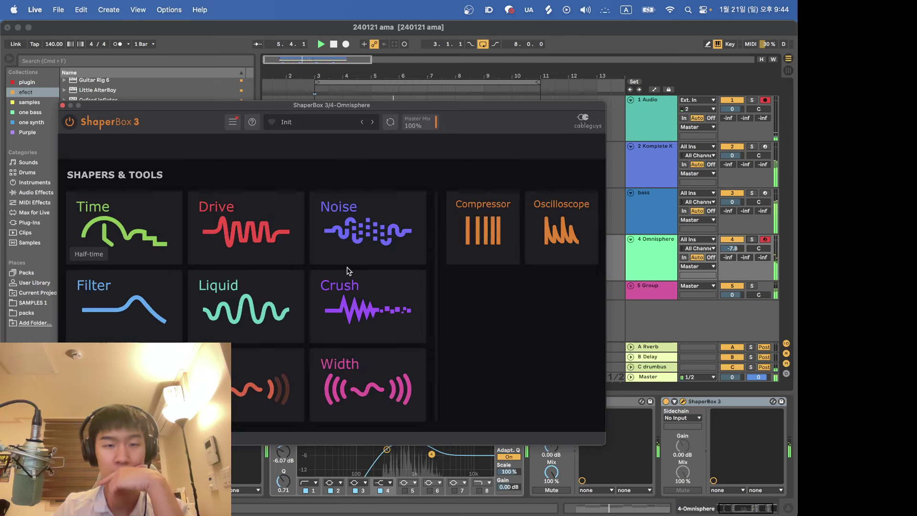
# Add a Width shaper at a flat 200% and a Pan shaper with a sine curve at 17% mix in ShaperBox.
pyautogui.click(355, 382)
pyautogui.moveTo(335, 305); pyautogui.dragTo(335, 234)
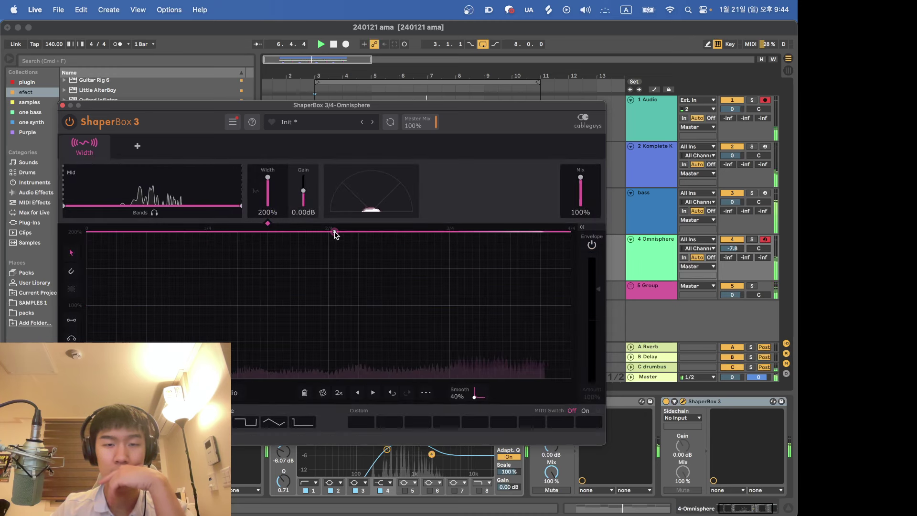
pyautogui.click(138, 146)
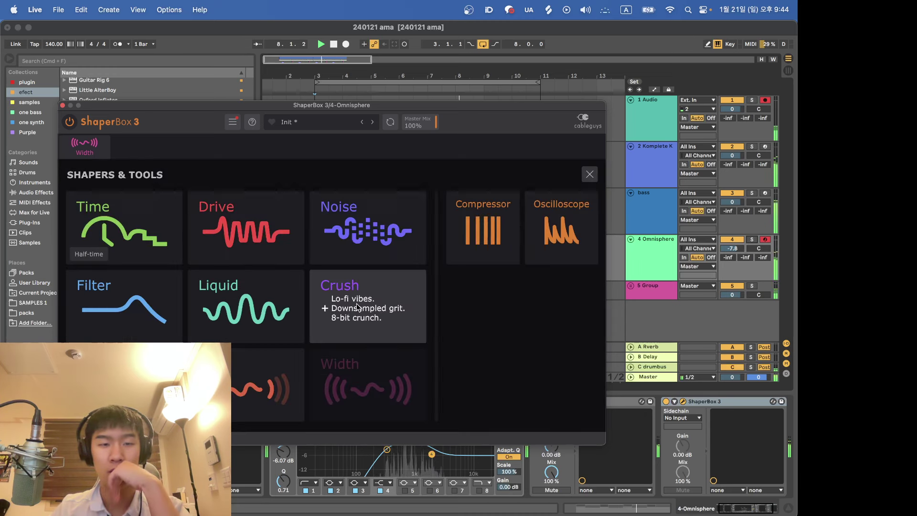
pyautogui.click(261, 384)
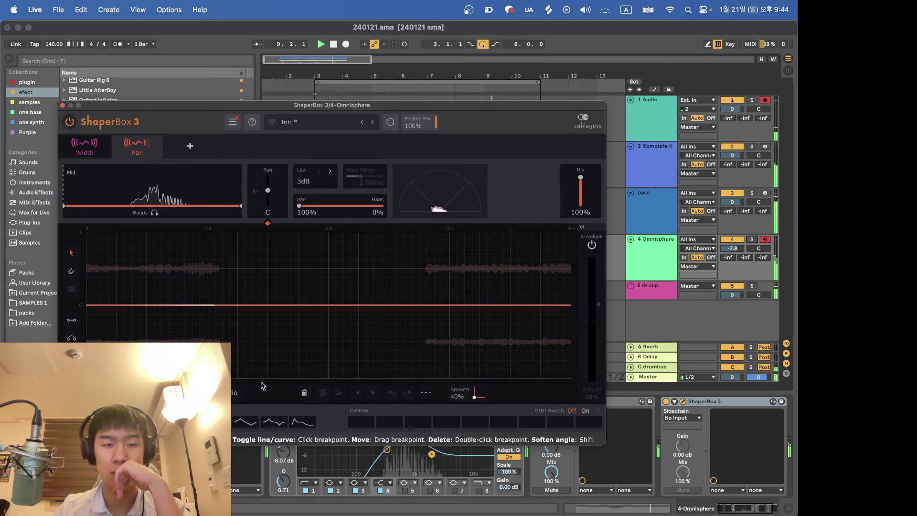
pyautogui.click(246, 421)
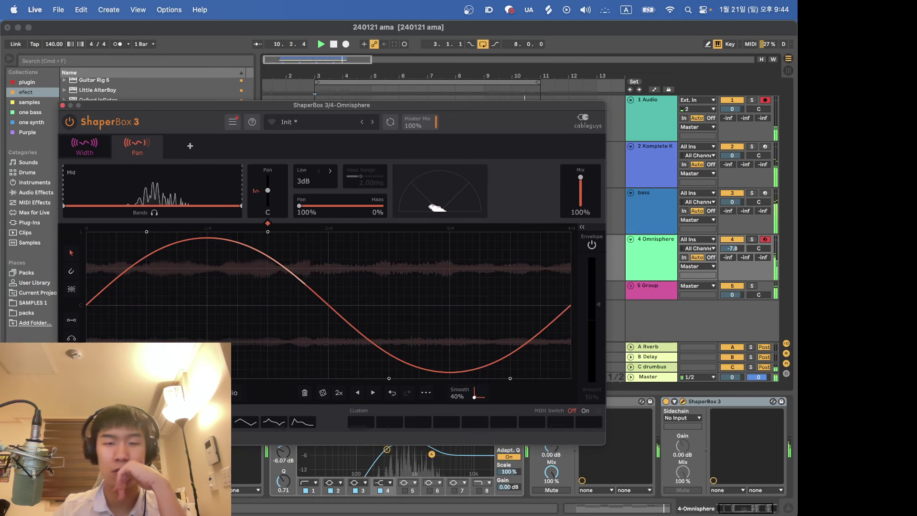
pyautogui.moveTo(580, 177); pyautogui.dragTo(580, 200)
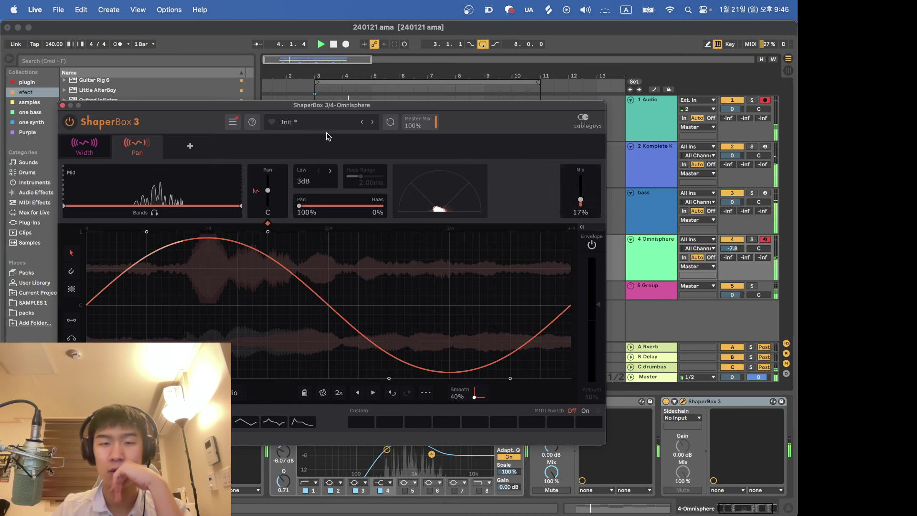
# Move the LOW CUT EQ to the end of the Omnisphere device chain and lower the track volume to -15.3 dB.
pyautogui.click(63, 106)
pyautogui.moveTo(405, 402); pyautogui.dragTo(769, 430)
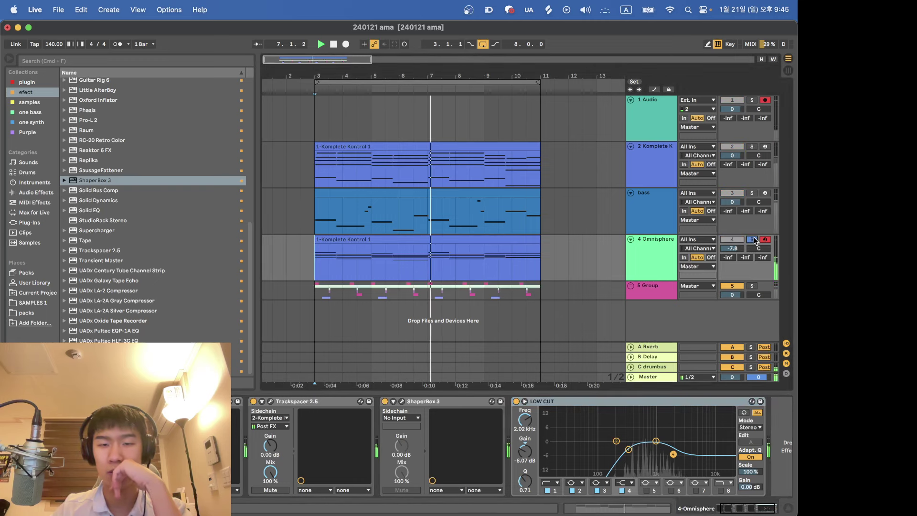
pyautogui.moveTo(732, 249); pyautogui.dragTo(733, 287)
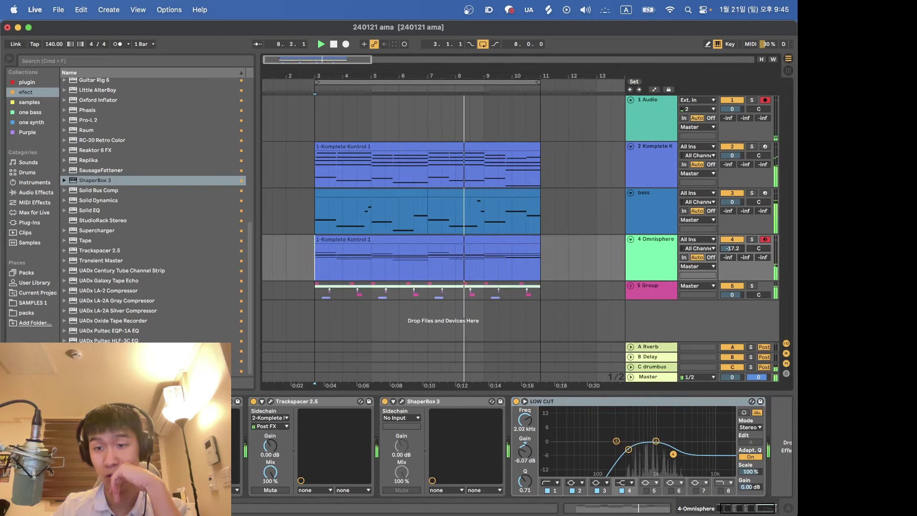
# Move the Omnisphere track above the Komplete Kontrol track and select the Komplete Kontrol track.
pyautogui.moveTo(652, 258); pyautogui.dragTo(648, 165)
pyautogui.click(649, 199)
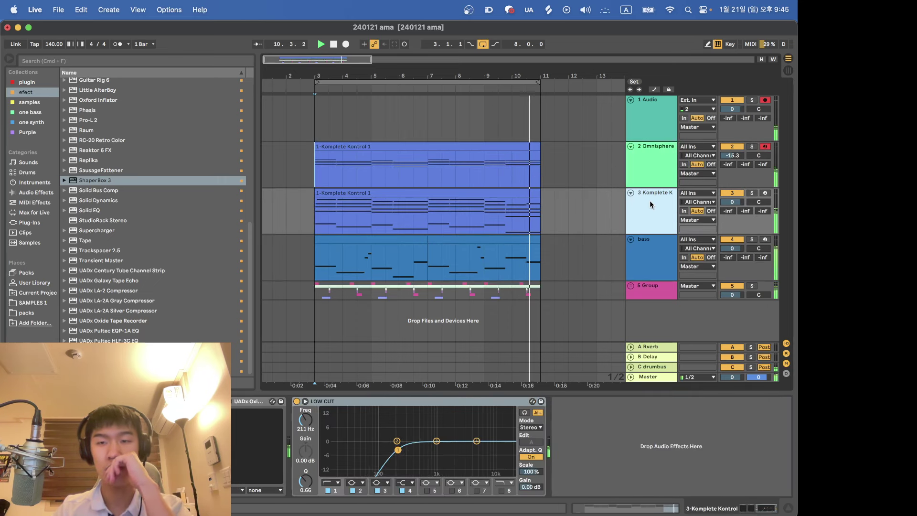
pyautogui.click(659, 122)
pyautogui.click(659, 204)
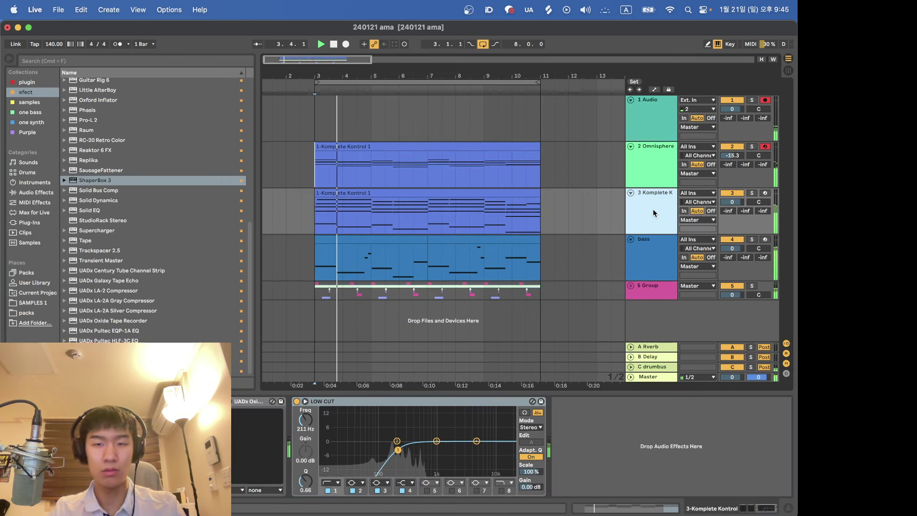
# Add a MIDI track with Diva directly below the Komplete Kontrol track and re-arm the Audio track.
pyautogui.press('super+shift+t')
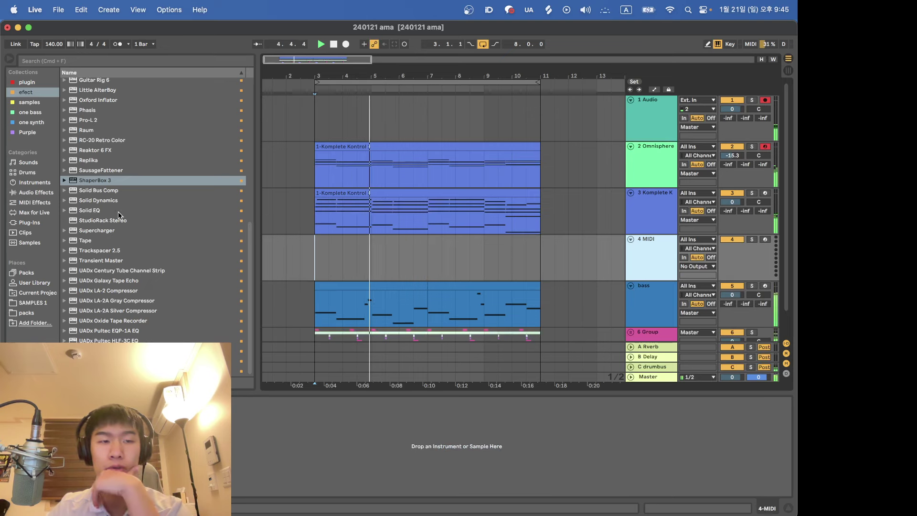
pyautogui.click(34, 83)
pyautogui.click(106, 125)
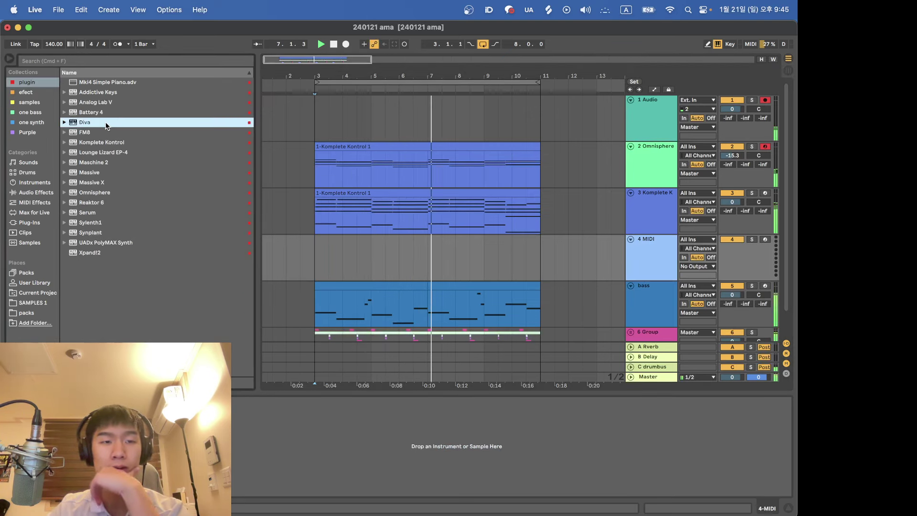
pyautogui.doubleClick(106, 123)
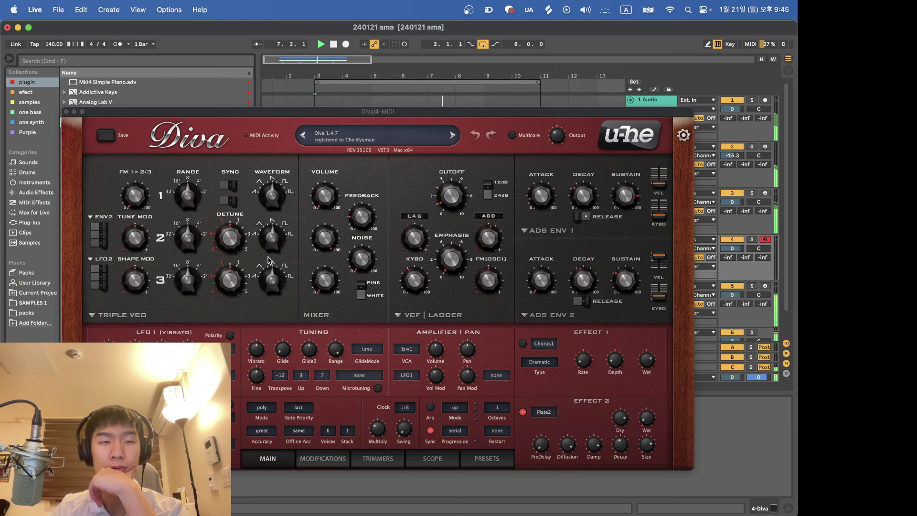
pyautogui.click(765, 101)
# Open Diva's preset browser by tags, filter to Seq+Arp and load BS Duality (Arp Version).
pyautogui.click(487, 458)
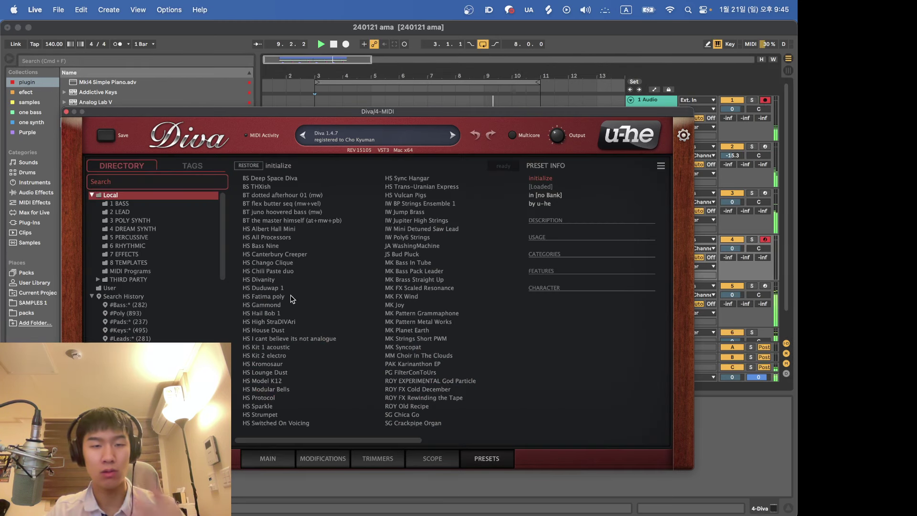
pyautogui.click(205, 168)
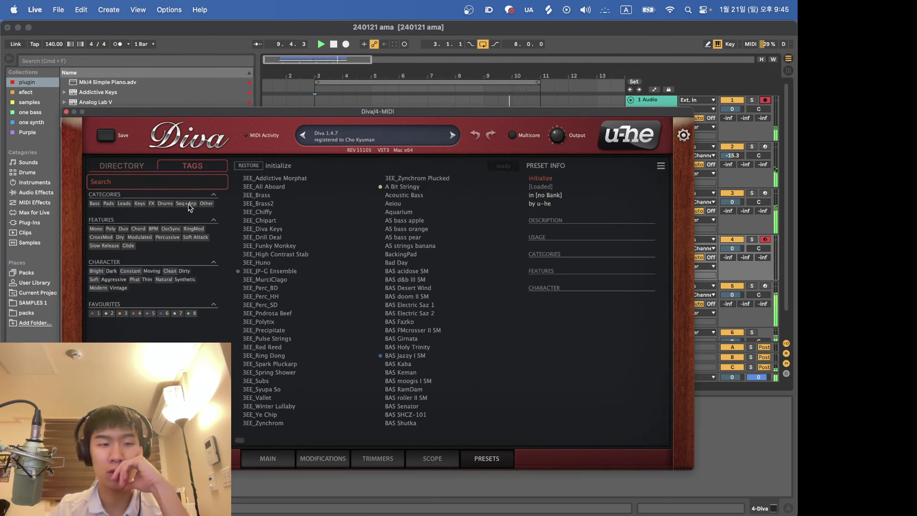
pyautogui.click(124, 205)
pyautogui.click(180, 204)
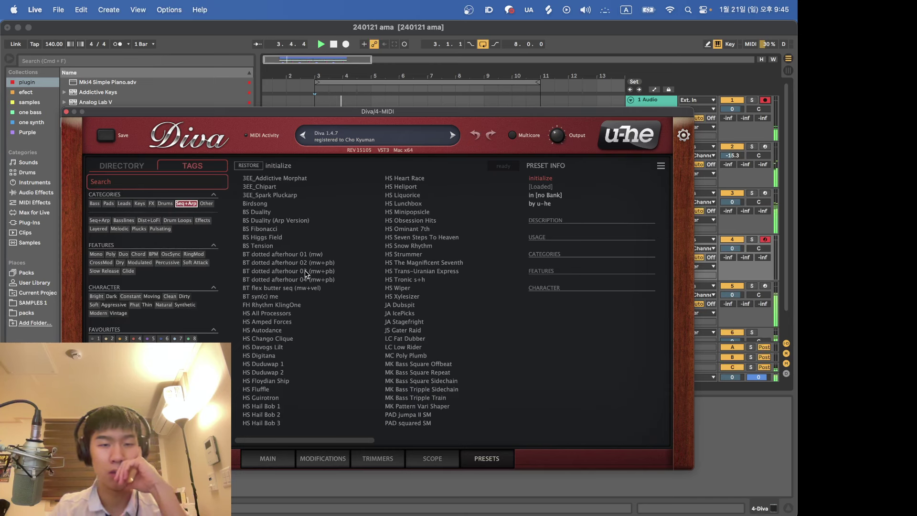
pyautogui.click(311, 221)
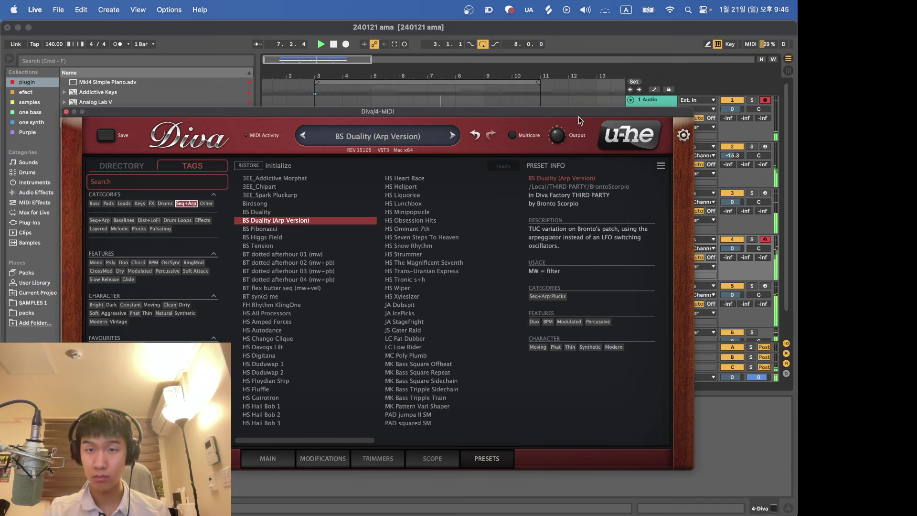
# Lower the Diva track volume to -22.5 dB and try more Seq+Arp presets, including LC Fat Dubber.
pyautogui.moveTo(578, 118); pyautogui.dragTo(460, 291)
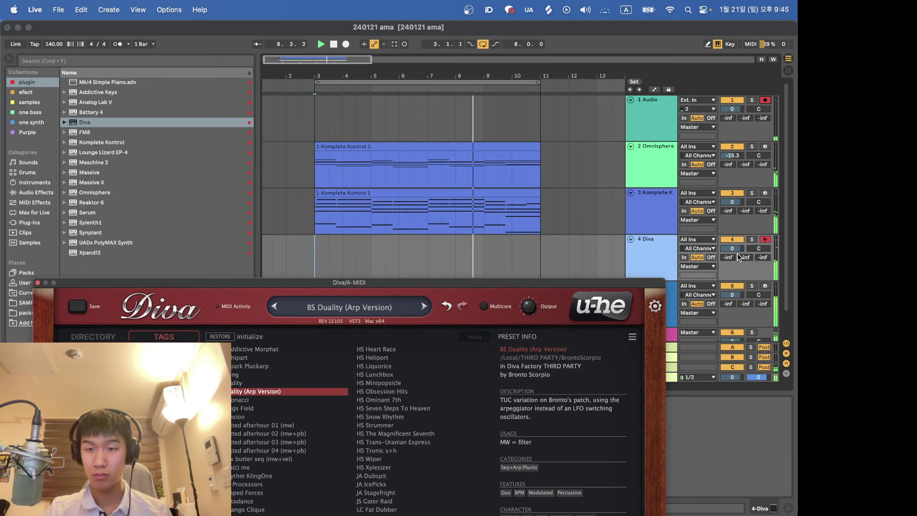
pyautogui.moveTo(732, 248); pyautogui.dragTo(733, 277)
pyautogui.moveTo(579, 283); pyautogui.dragTo(601, 97)
pyautogui.click(440, 267)
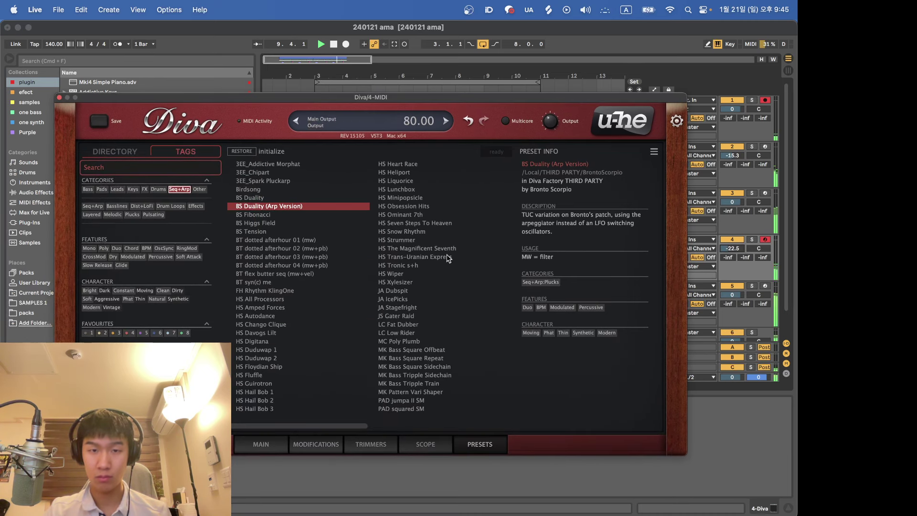
pyautogui.click(431, 282)
pyautogui.click(423, 325)
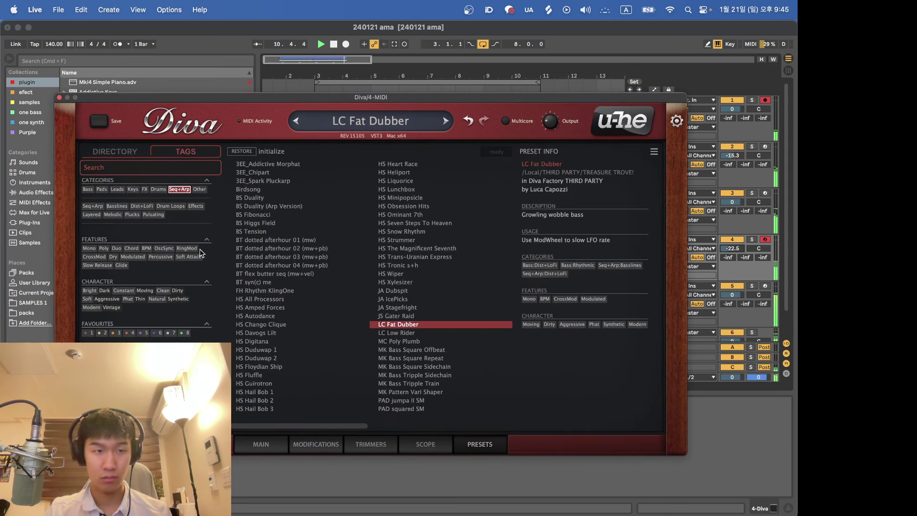
# Filter Diva's presets to the Keys category and audition FH Annabell, FH Dah Dah and FH Kikkin Bark.
pyautogui.click(102, 189)
pyautogui.click(118, 190)
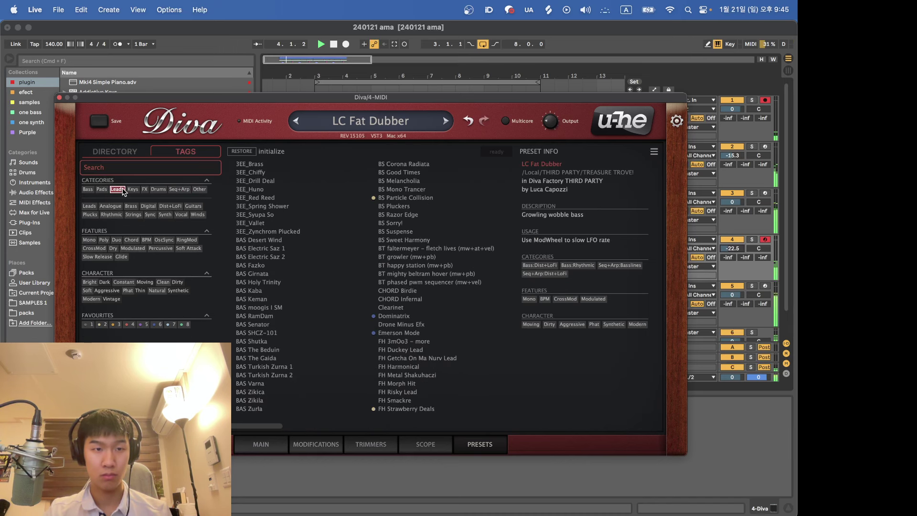
pyautogui.click(132, 189)
pyautogui.click(301, 241)
pyautogui.click(396, 309)
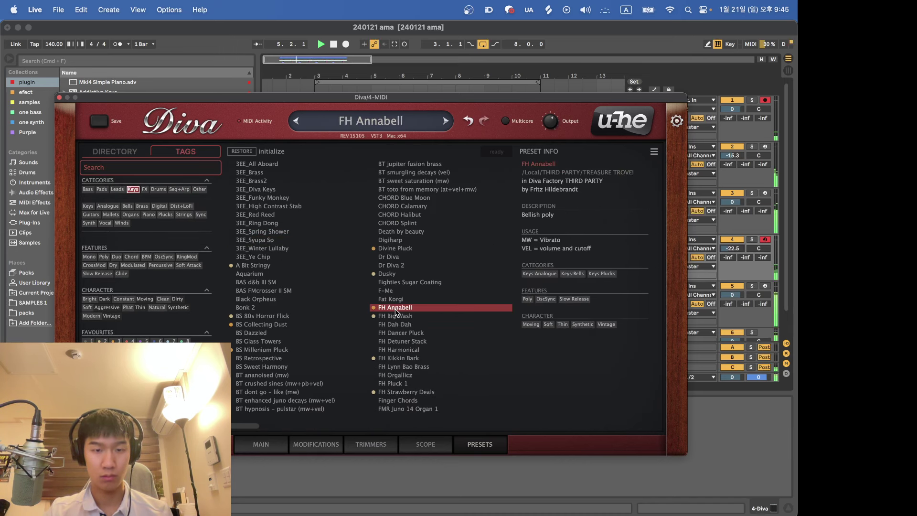
pyautogui.click(397, 324)
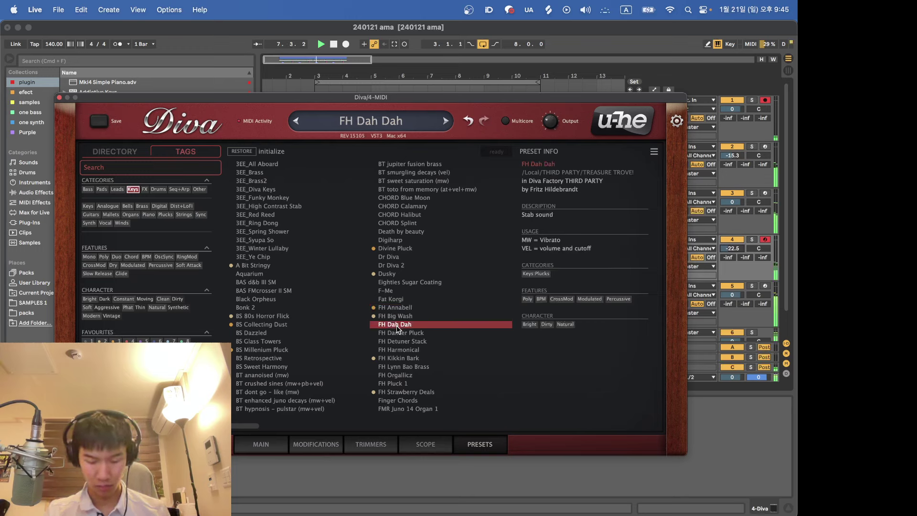
pyautogui.click(399, 358)
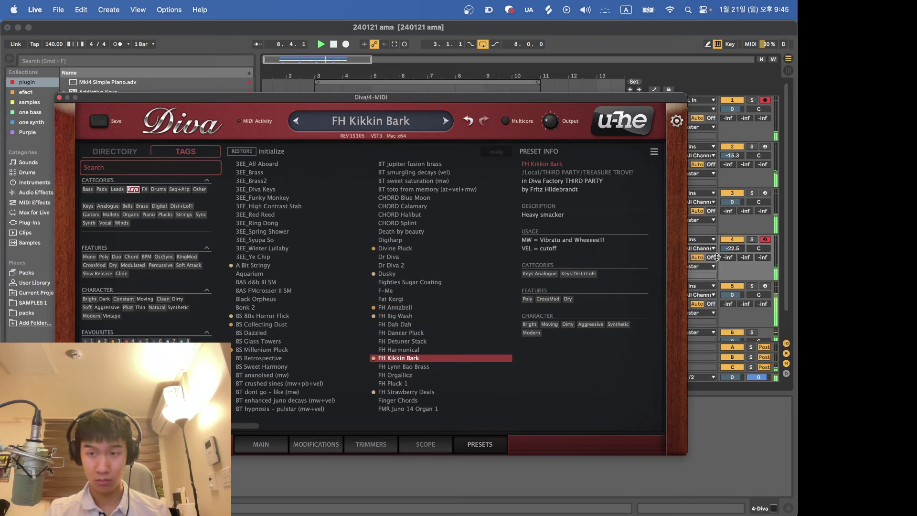
# Set the Diva track volume to -14.1 dB and its A Rverb send to -8.4 dB while trying the Fat Korgi preset.
pyautogui.moveTo(729, 251); pyautogui.dragTo(730, 245)
pyautogui.click(413, 300)
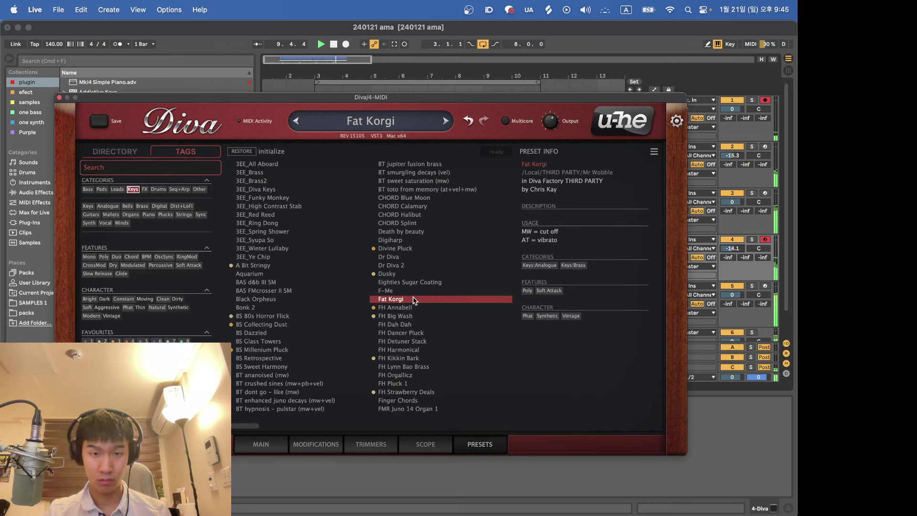
pyautogui.click(732, 248)
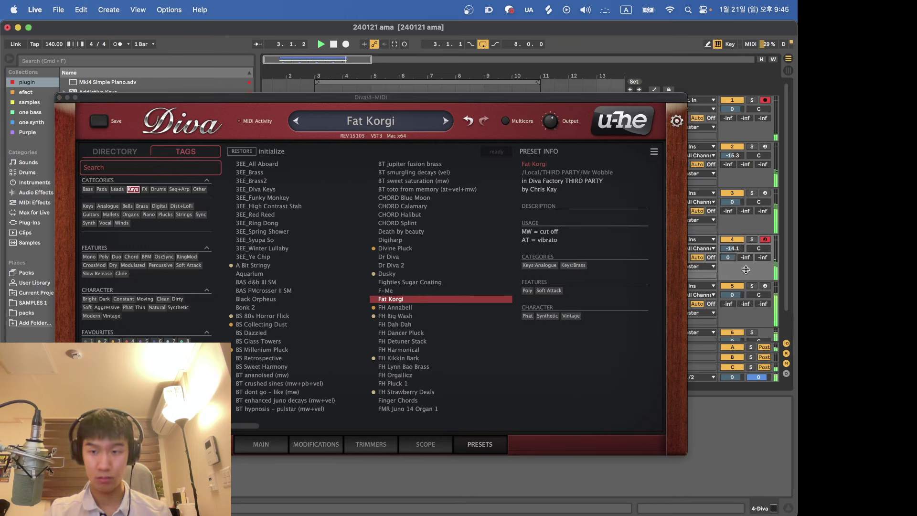
# Load the BT enhanced juno decays (mw+vel) preset after trying Bonk 2, and mark it as Favourite 2.
pyautogui.click(266, 306)
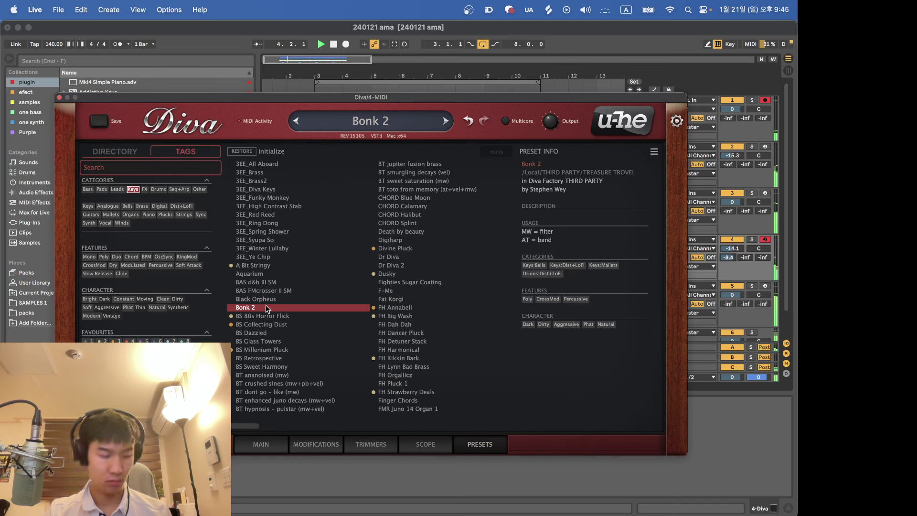
pyautogui.click(269, 402)
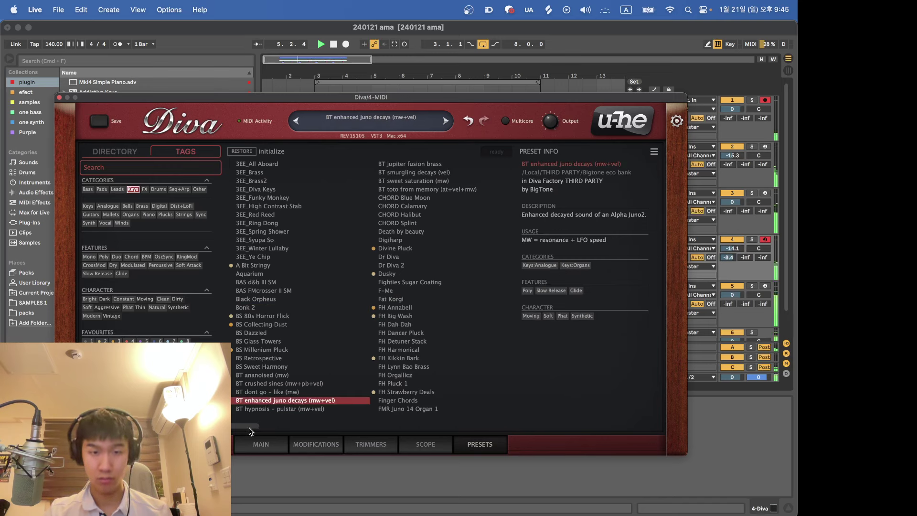
pyautogui.rightClick(275, 406)
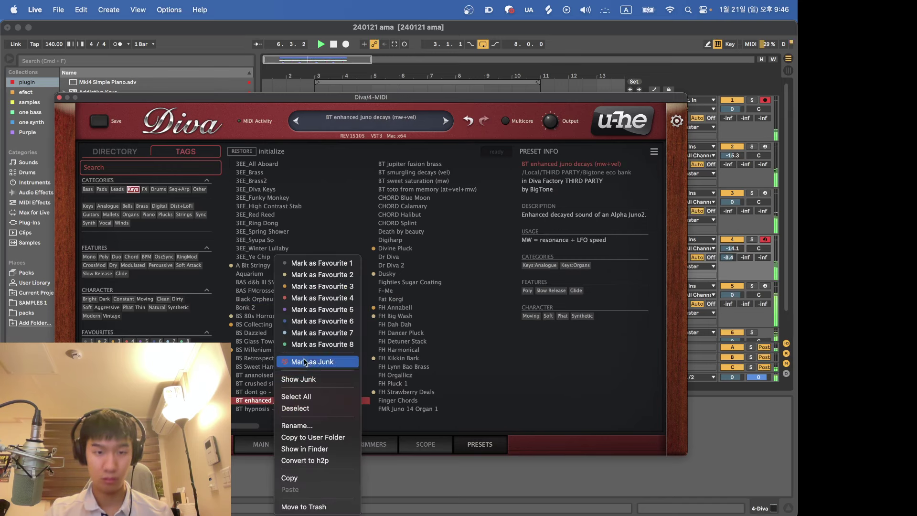
pyautogui.click(323, 275)
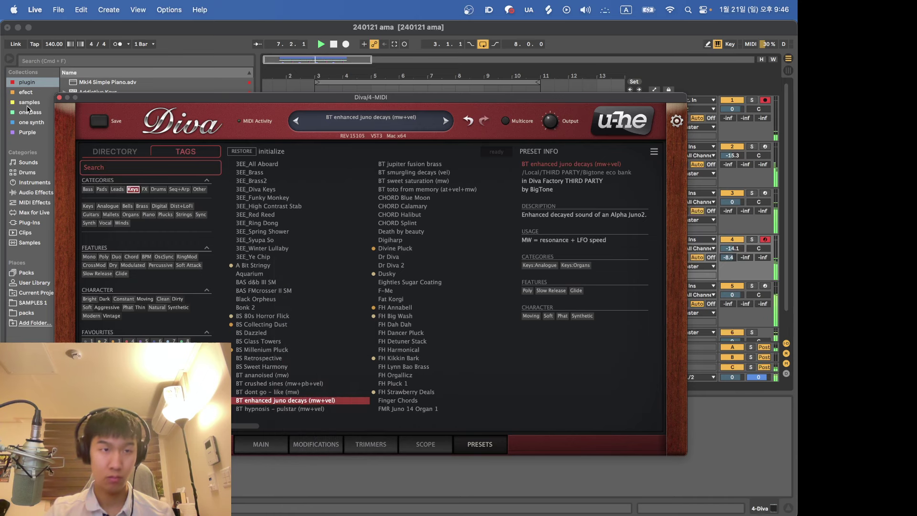
pyautogui.click(59, 98)
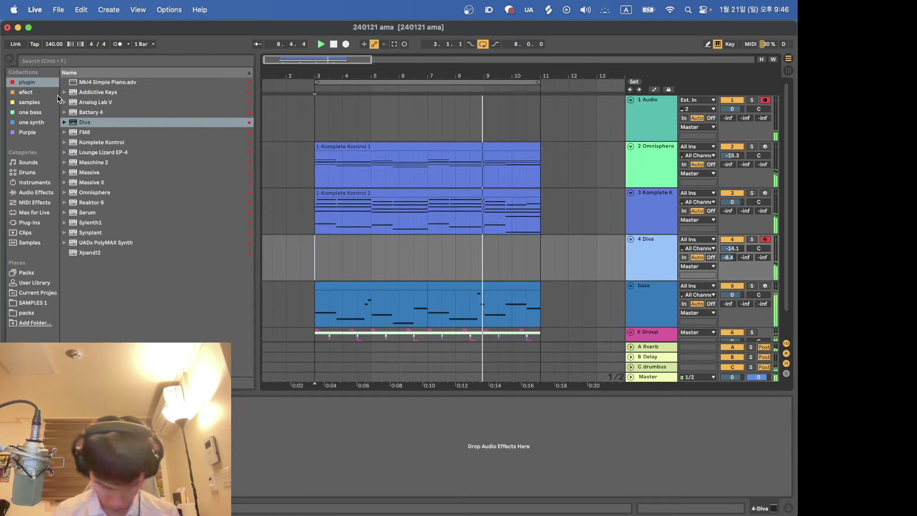
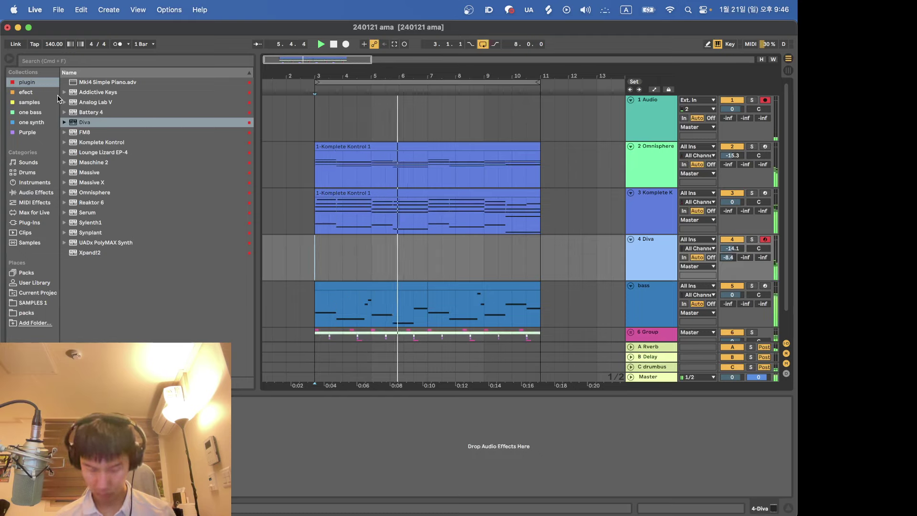
# Capture the melody just played on Diva as a MIDI clip and trim the clip's end to bar 5.
pyautogui.click(398, 44)
pyautogui.doubleClick(388, 249)
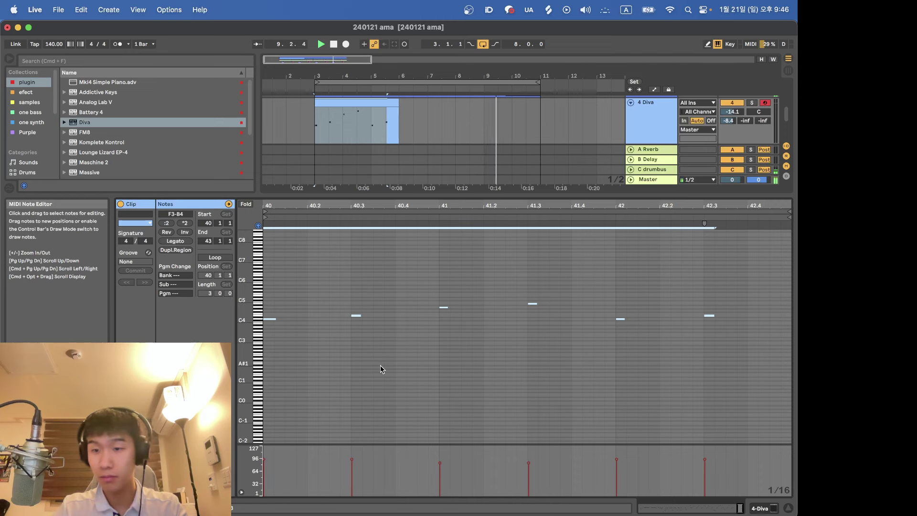
pyautogui.click(415, 138)
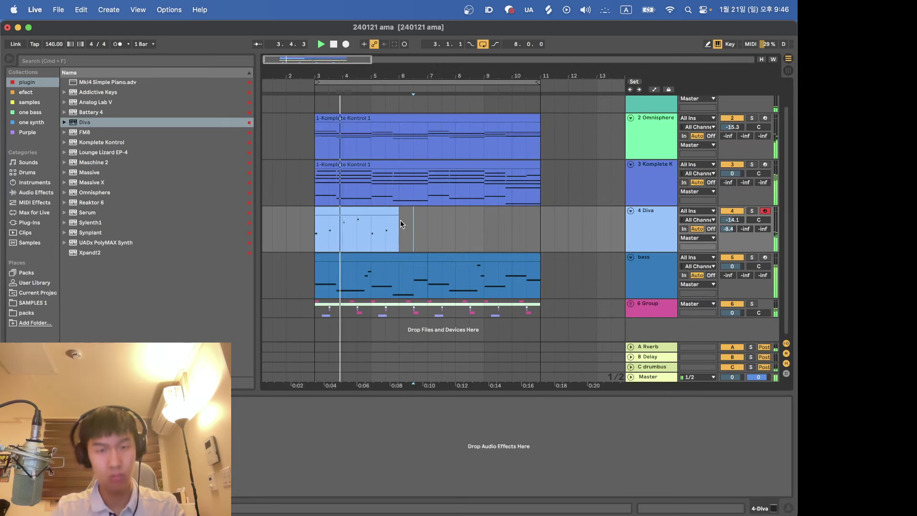
pyautogui.moveTo(399, 212); pyautogui.dragTo(375, 230)
# Add a second played Diva phrase and join it with the first into one four-bar clip from bar 3 to bar 7.
pyautogui.press('space')
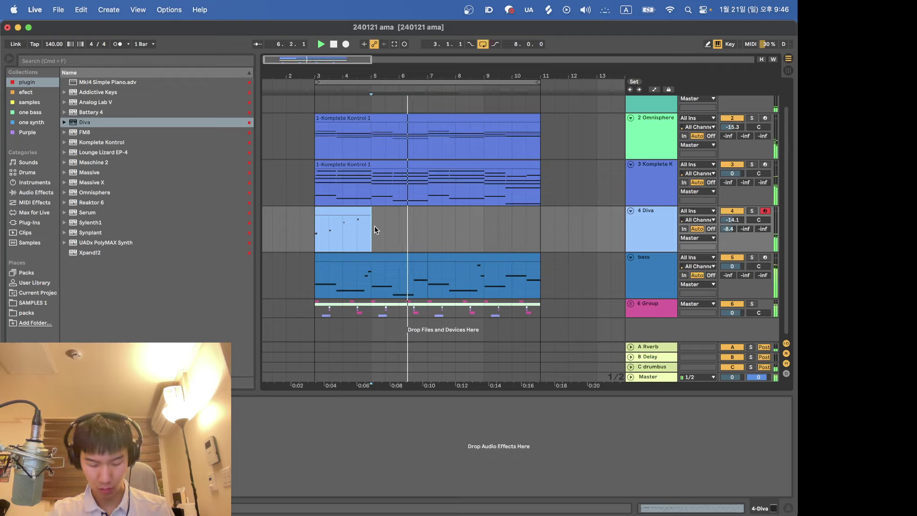
pyautogui.press('super+z')
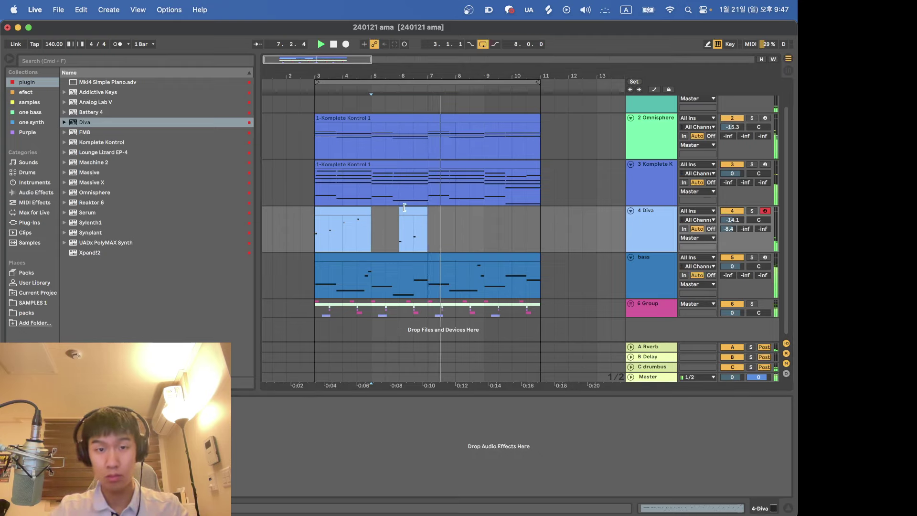
pyautogui.press('super+z')
pyautogui.click(376, 209)
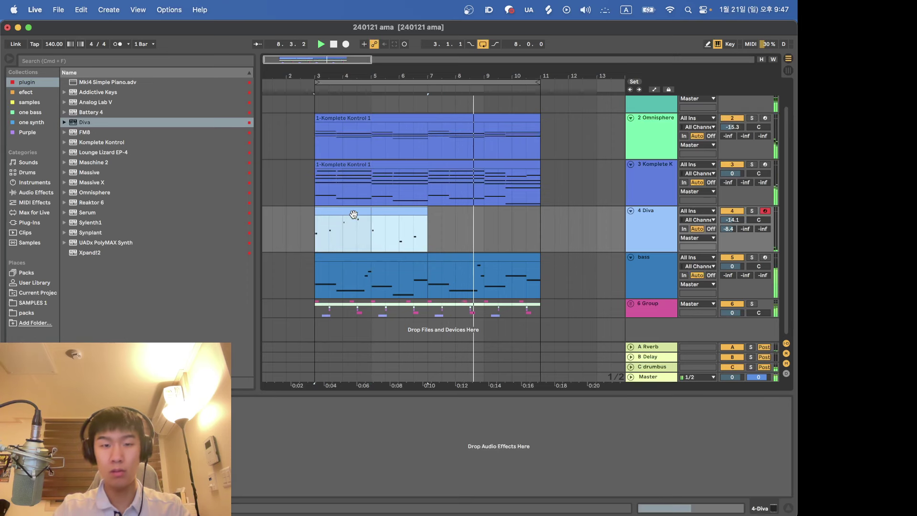
pyautogui.doubleClick(375, 210)
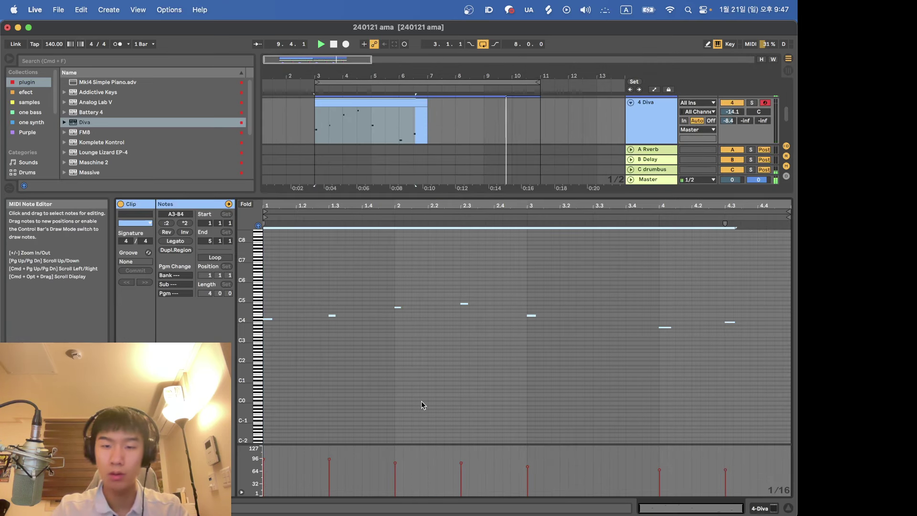
pyautogui.hotkey('shift', 'Tab')
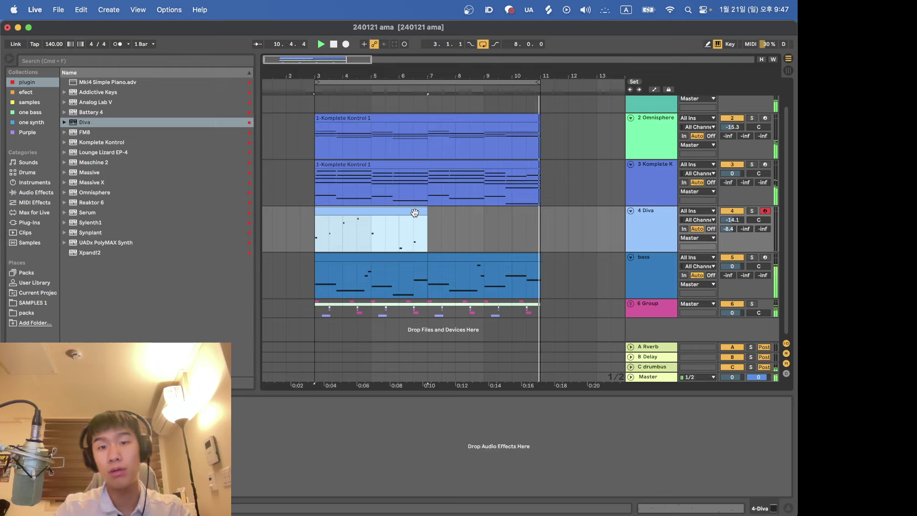
# Duplicate the four-bar Diva clip to bar 7 and open the copy in the note editor.
pyautogui.press('super+d')
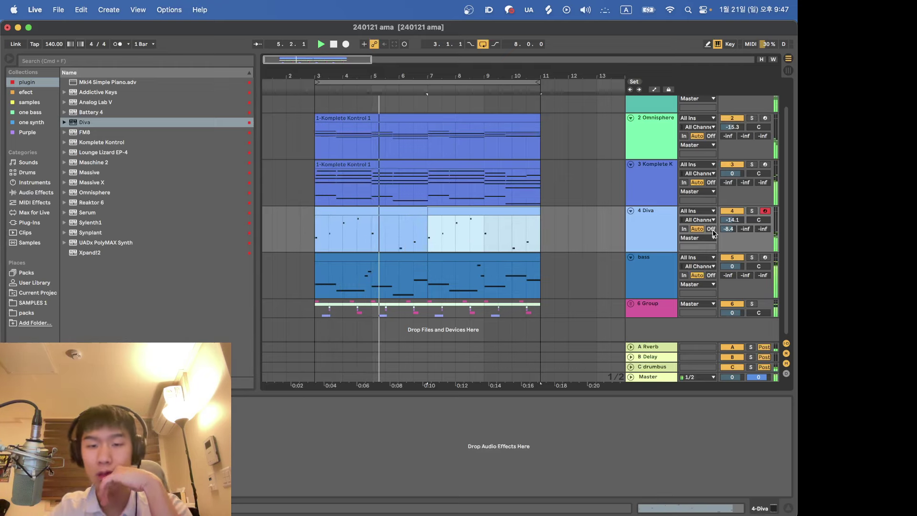
pyautogui.doubleClick(472, 211)
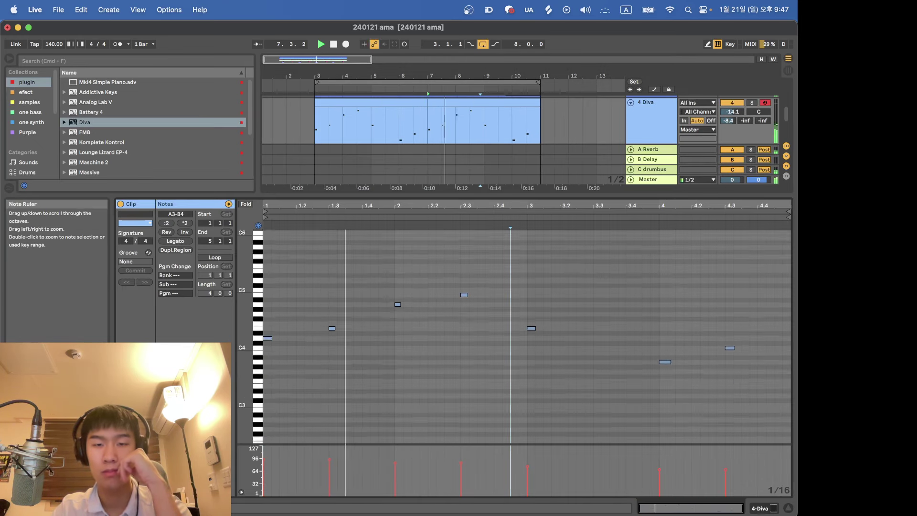
# Raise the beat 2 note to B4, lower the beat 2.3 note to A4 in the copied Diva clip, and play it back.
pyautogui.moveTo(398, 302); pyautogui.dragTo(400, 280)
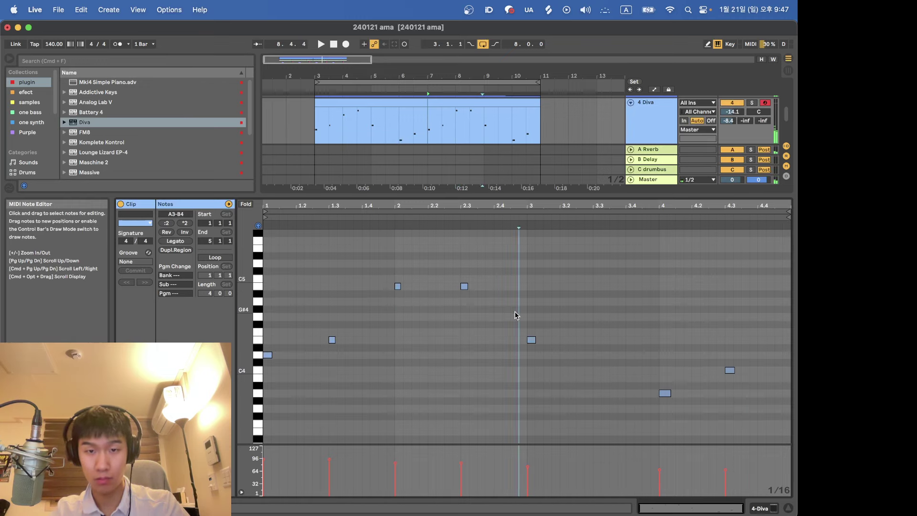
pyautogui.moveTo(516, 314); pyautogui.dragTo(453, 282)
pyautogui.press('Down')
pyautogui.press('Down')
pyautogui.press('space')
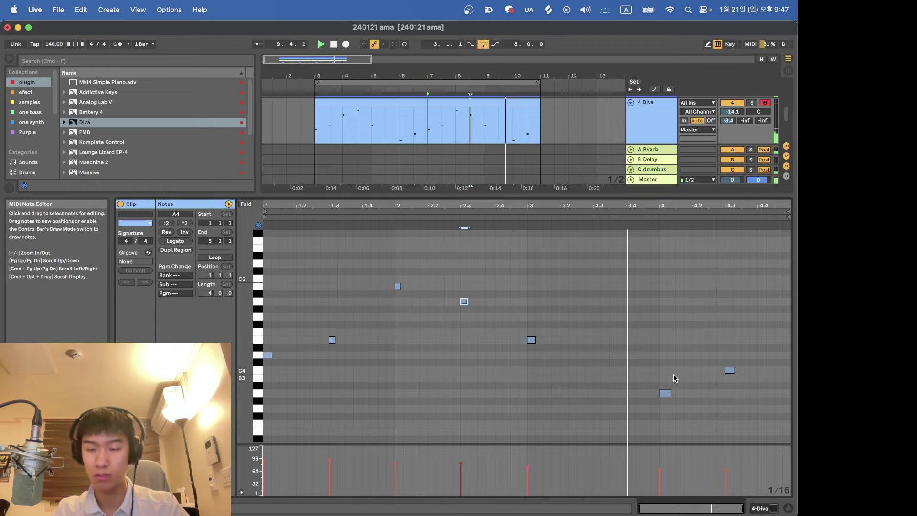
# Raise the note at the start of bar 4 in the copied Diva clip to G4.
pyautogui.press('space')
pyautogui.click(662, 394)
pyautogui.press('Up')
pyautogui.press('Up')
pyautogui.press('Up')
pyautogui.press('Up')
pyautogui.press('Up')
pyautogui.press('Up')
pyautogui.press('Up')
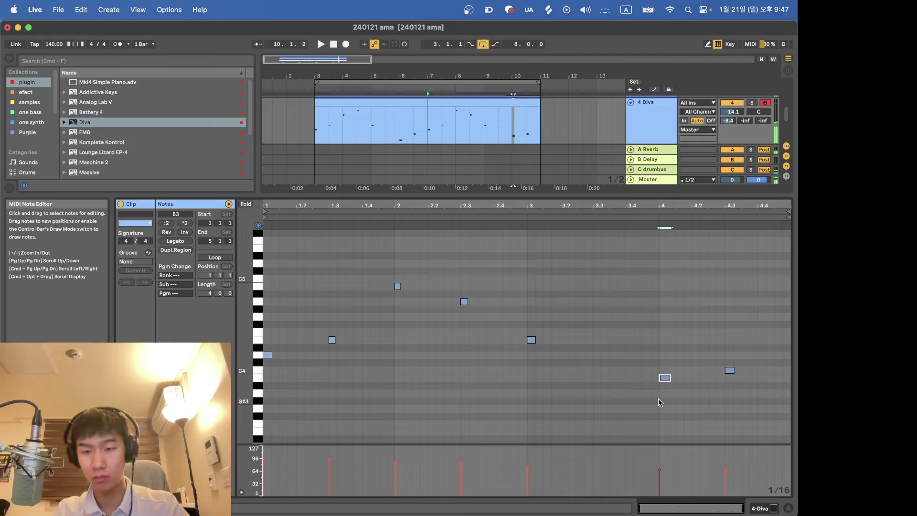
pyautogui.press('Up')
pyautogui.press('Up')
pyautogui.press('Up')
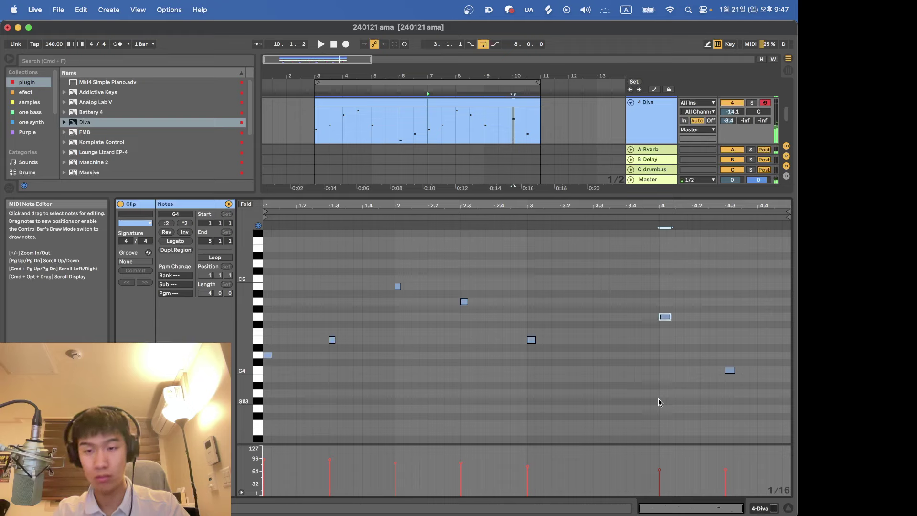
# Raise the final note at beat 4.3 of the Diva clip to E4 and listen to the revised phrase.
pyautogui.click(729, 370)
pyautogui.press('Up')
pyautogui.press('Up')
pyautogui.press('Up')
pyautogui.press('Up')
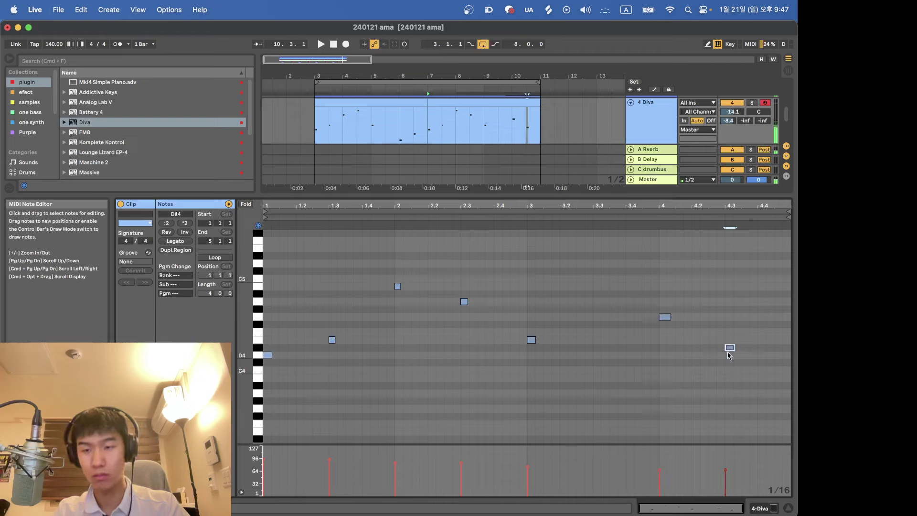
pyautogui.press('space')
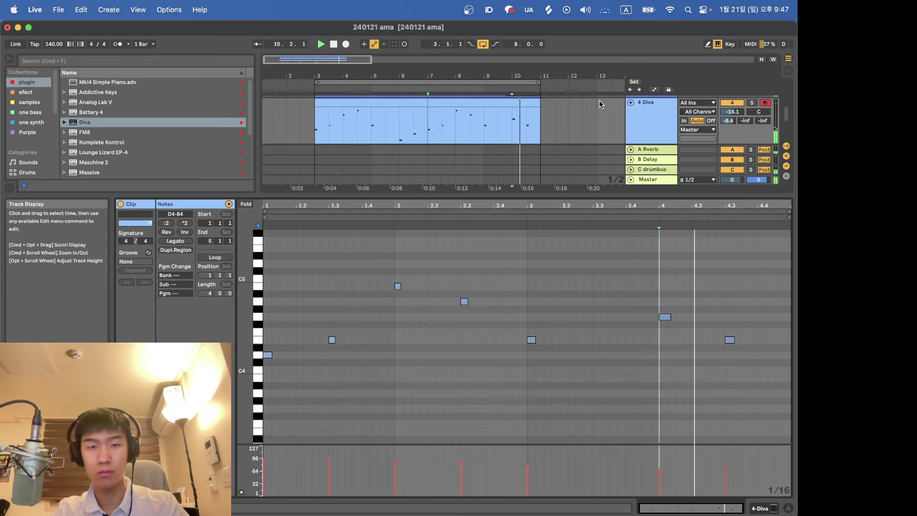
# Return to the full arrangement view, select both Diva clips, and save the set.
pyautogui.click(599, 99)
pyautogui.moveTo(441, 233); pyautogui.dragTo(538, 233)
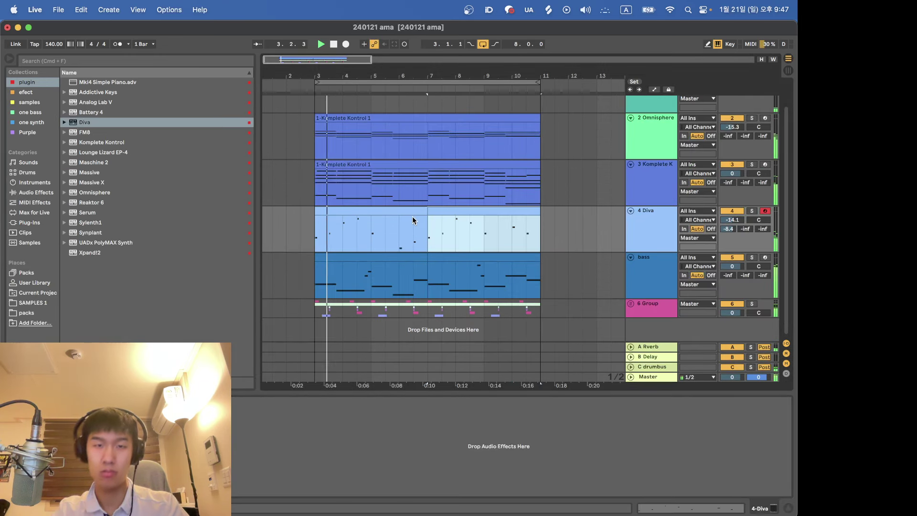
pyautogui.click(414, 214)
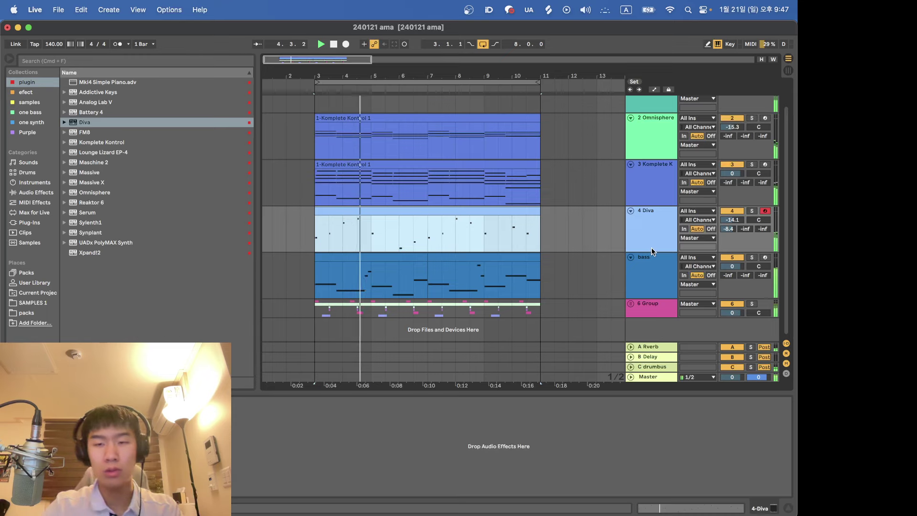
pyautogui.click(653, 234)
pyautogui.press('super+s')
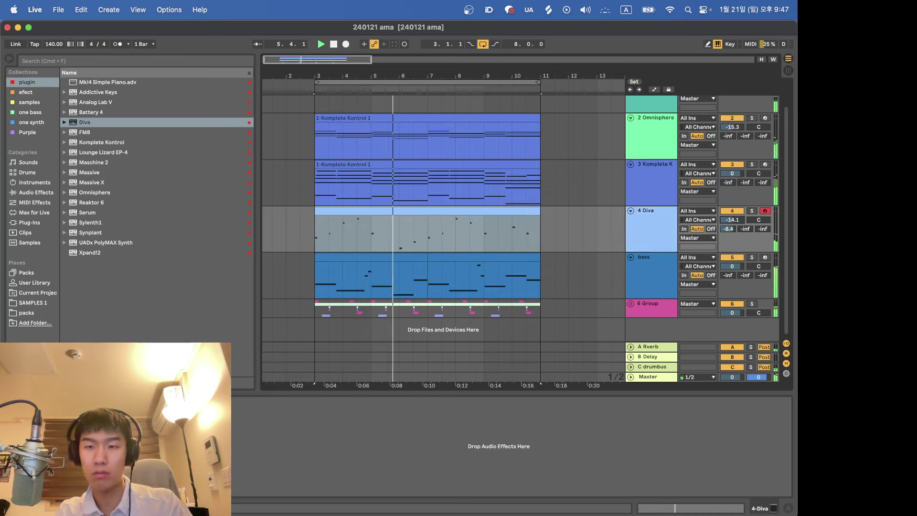
# Fold the Omnisphere, Komplete Kontrol, Diva and bass tracks in the arrangement.
pyautogui.click(632, 133)
pyautogui.keyDown('shift'); pyautogui.click(644, 228); pyautogui.keyUp('shift')
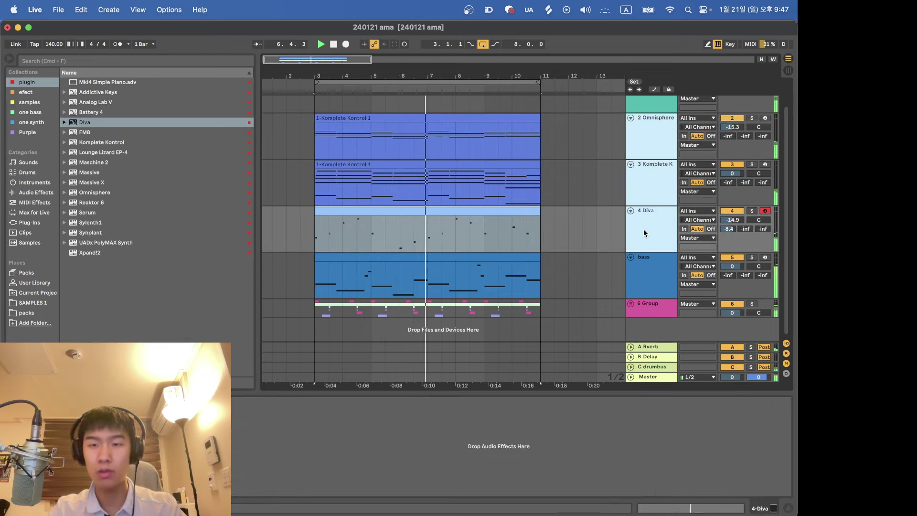
pyautogui.click(631, 211)
pyautogui.click(631, 176)
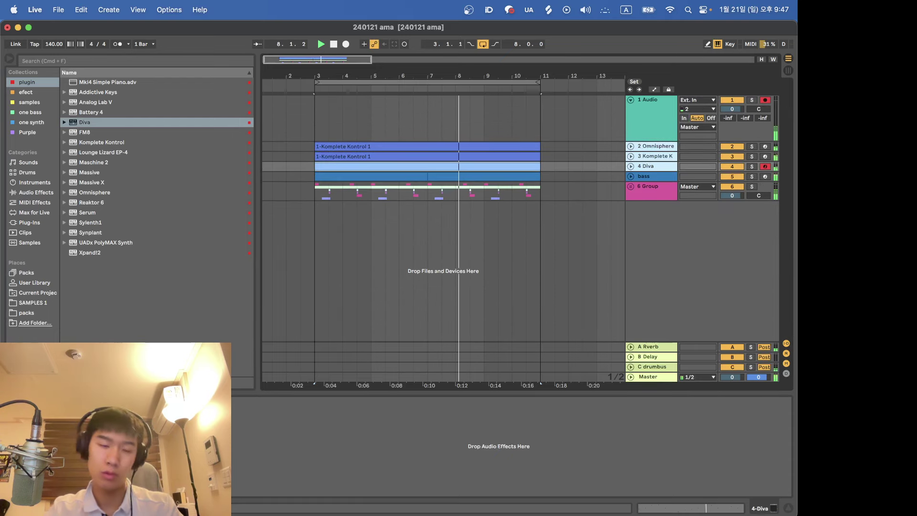
# Switch to Splice and replace the clap search in the Malay Sample Pack with a search for "vox".
pyautogui.click(385, 497)
pyautogui.scroll(10, 395, 184)
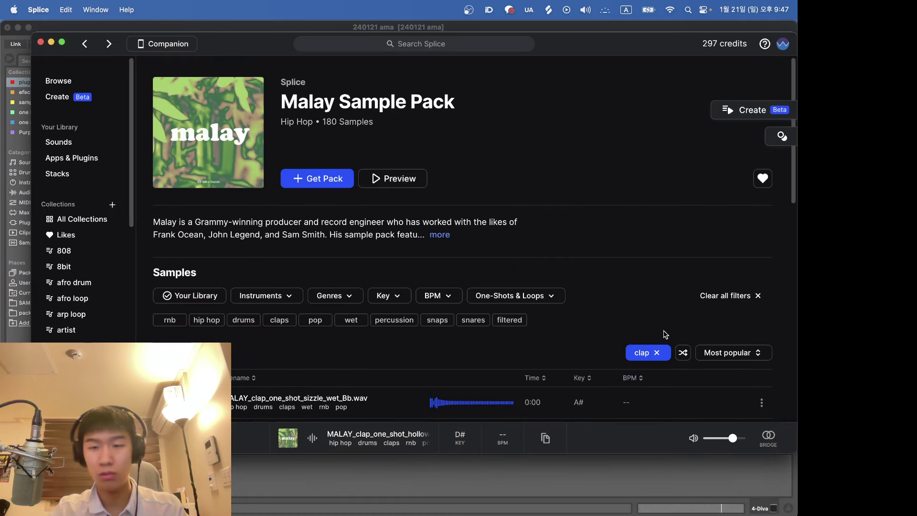
pyautogui.click(658, 353)
pyautogui.click(657, 355)
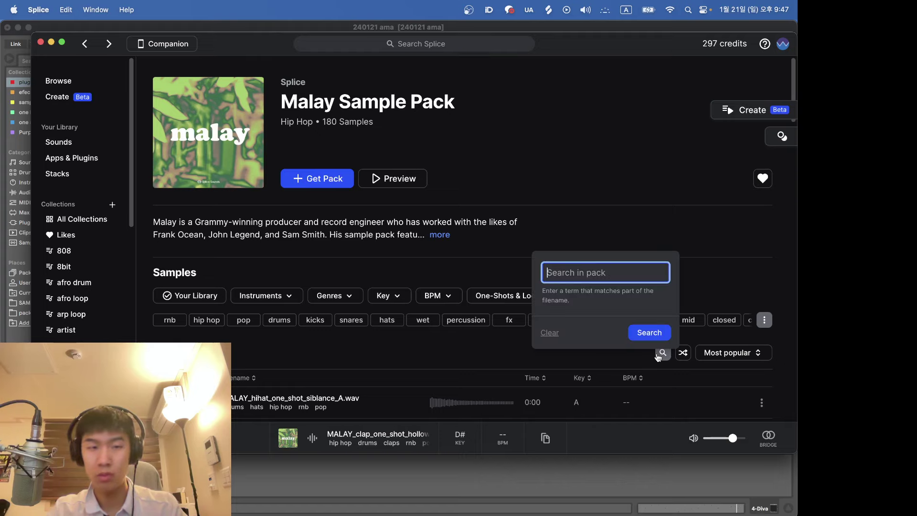
pyautogui.write('vox')
pyautogui.press('Return')
pyautogui.scroll(-3, 567, 239)
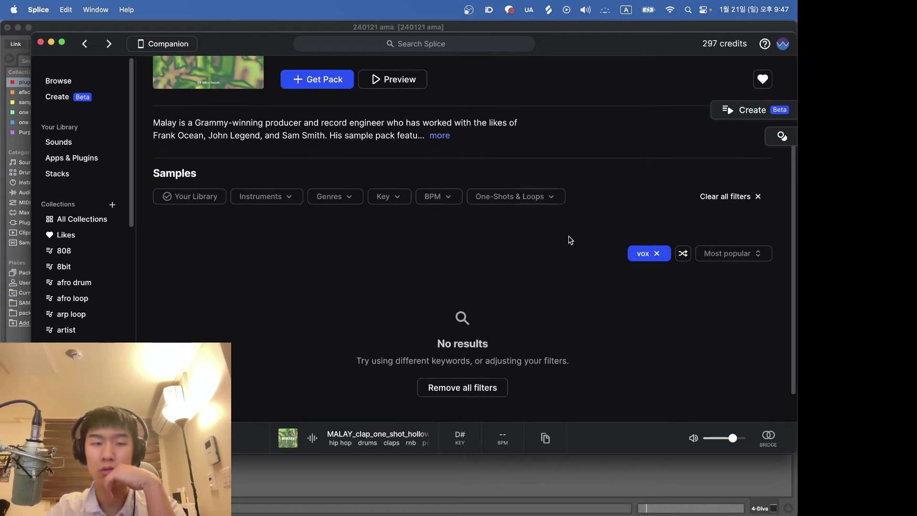
# Search the whole Splice catalogue for "vox" and filter the results by the vocals and rnb tags.
pyautogui.click(427, 45)
pyautogui.write('vox')
pyautogui.press('Return')
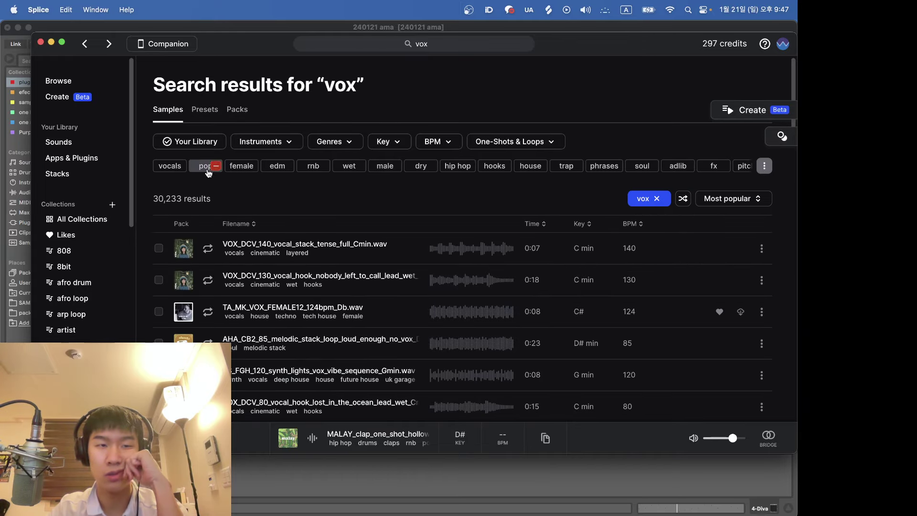
pyautogui.click(184, 168)
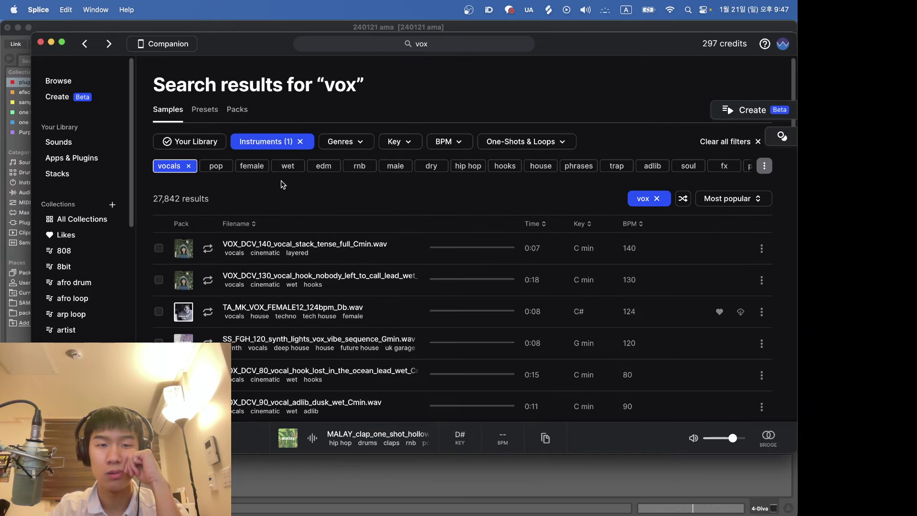
pyautogui.click(358, 168)
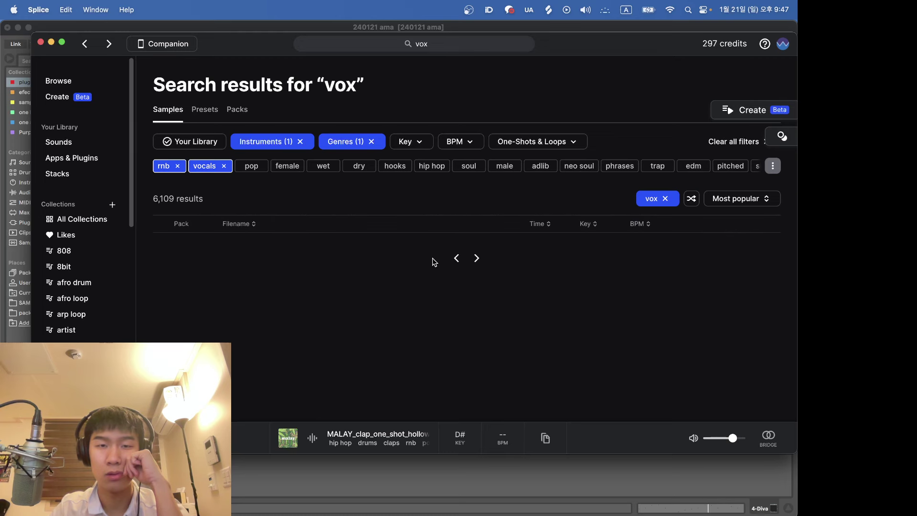
# Audition the first three rnb vocal results and return to ARB2_110_kit_powder_vox_Bmin.wav.
pyautogui.click(434, 262)
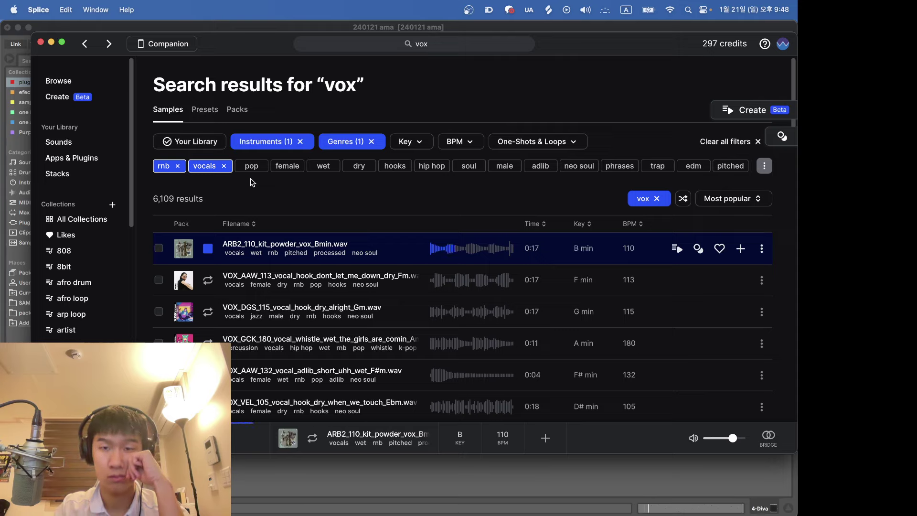
pyautogui.press('Down')
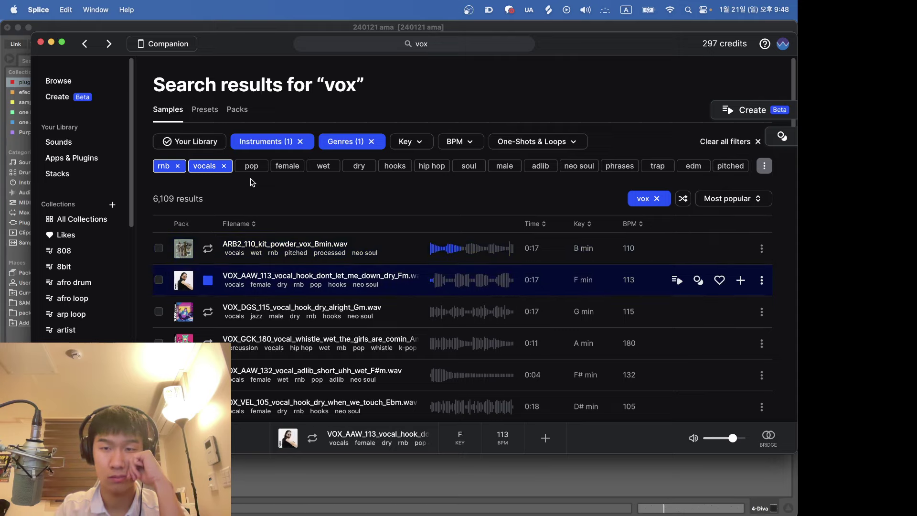
pyautogui.press('Down')
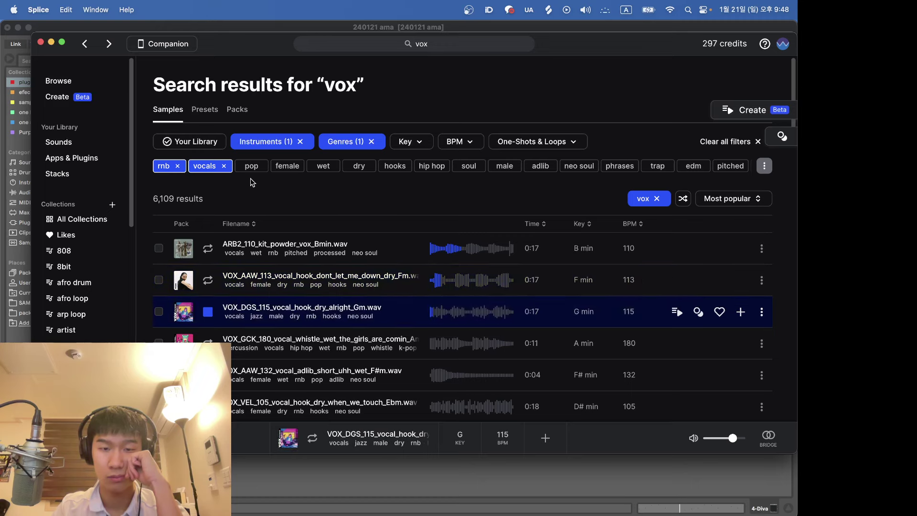
pyautogui.press('Up')
pyautogui.press('Up')
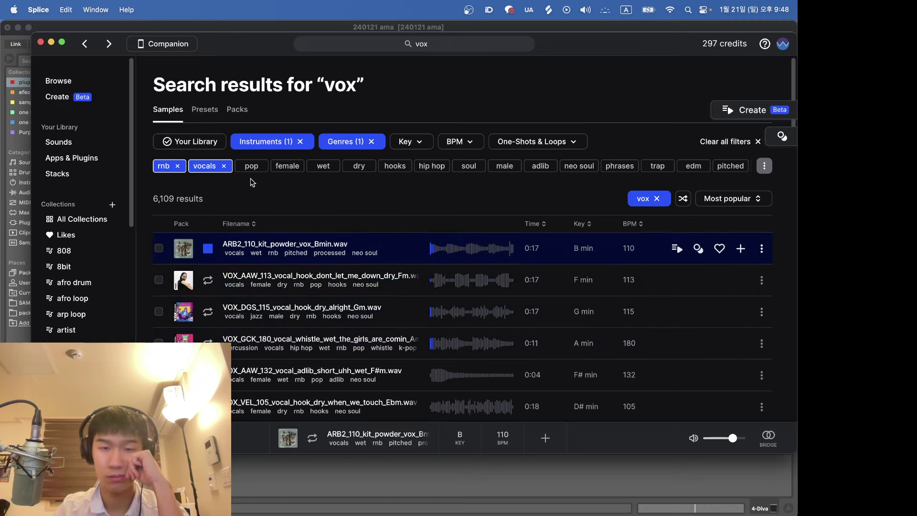
# Remove the vocals tag, preview VOX_LMD_80_piano_twilight_Am.wav, and reapply the vocals tag.
pyautogui.click(224, 166)
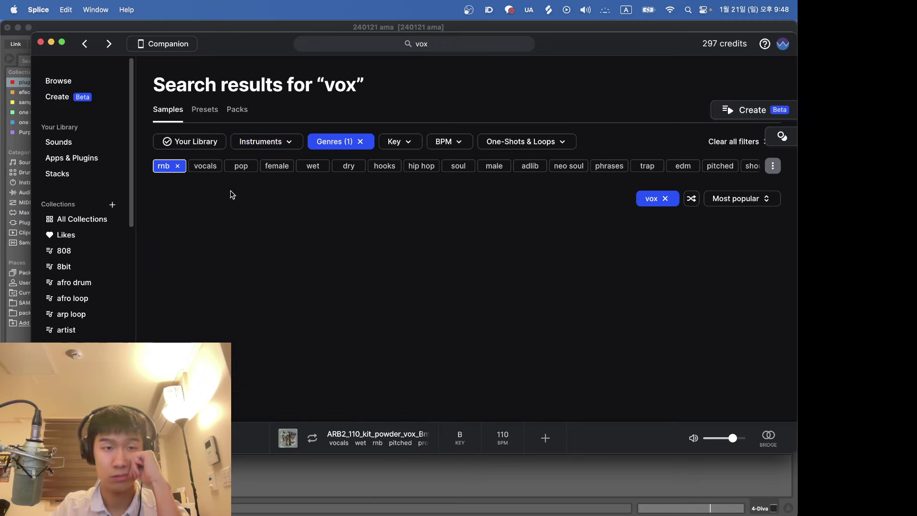
pyautogui.click(277, 250)
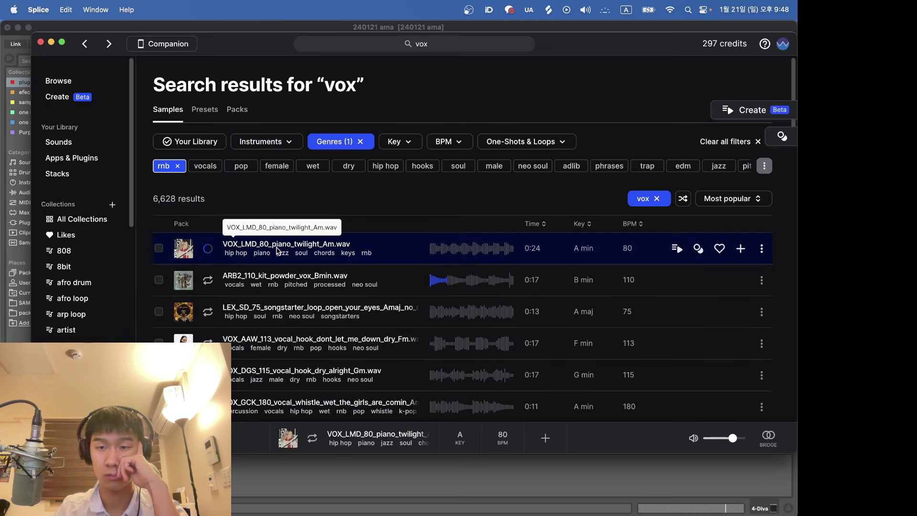
pyautogui.moveTo(323, 171)
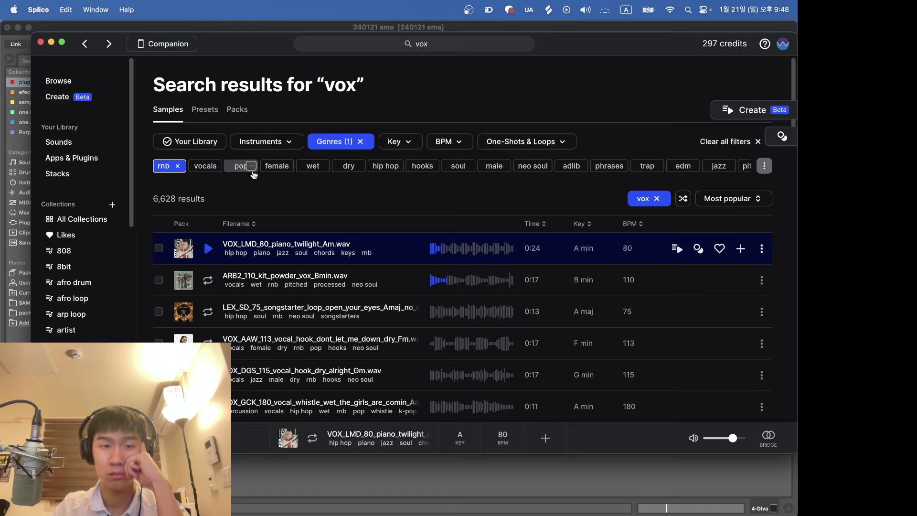
pyautogui.click(205, 166)
# Sort the vocal results by Random and audition the first four samples.
pyautogui.click(752, 199)
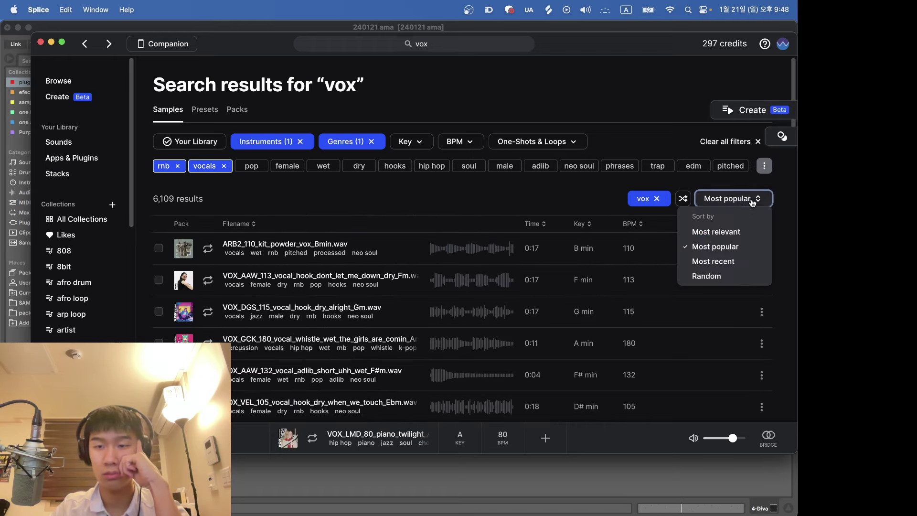
pyautogui.click(723, 276)
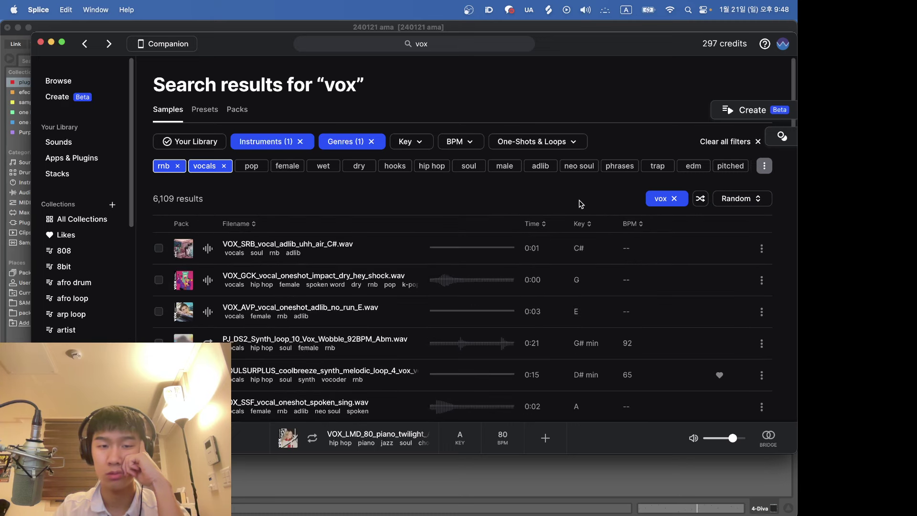
pyautogui.press('Down')
pyautogui.press('Down')
pyautogui.press('Down')
pyautogui.press('Down')
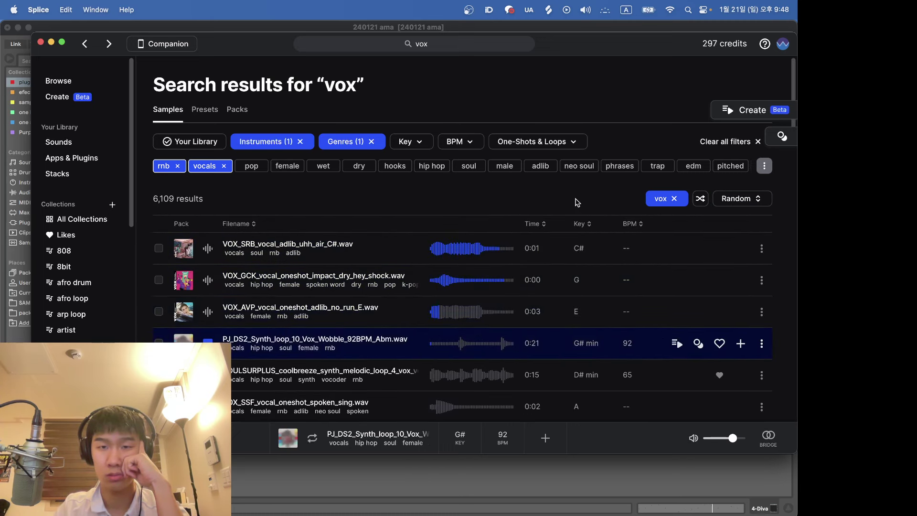
# Limit the vocal results to Loops and audition the loops down to VOX_AVP_89_vocal_hook_wet_thinking_about_him.
pyautogui.click(559, 143)
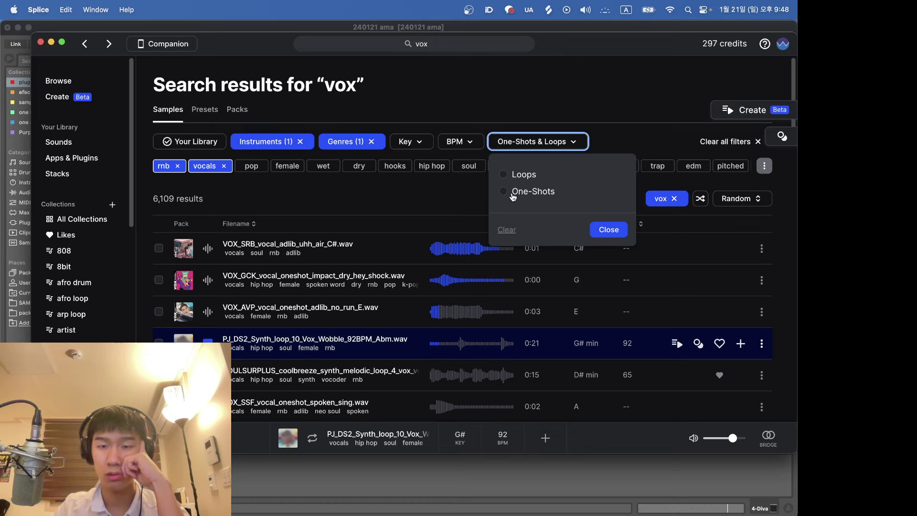
pyautogui.click(512, 175)
pyautogui.click(609, 229)
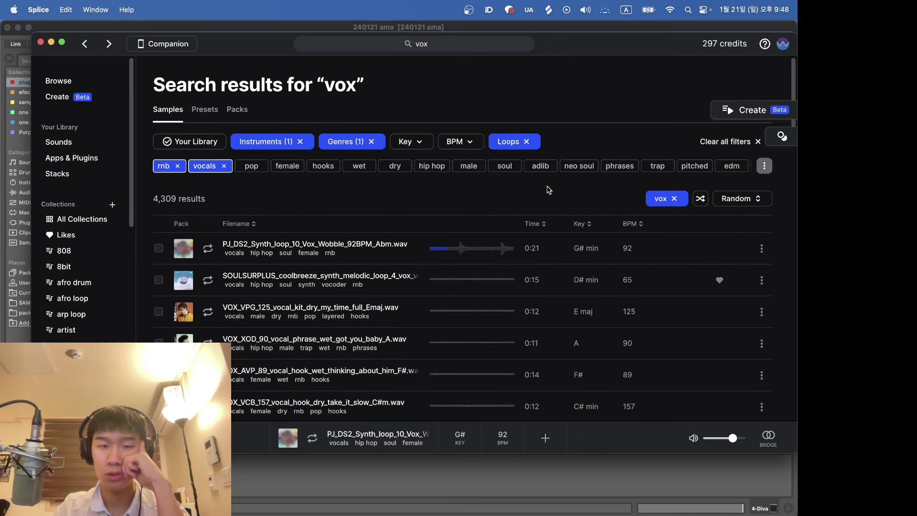
pyautogui.press('Down')
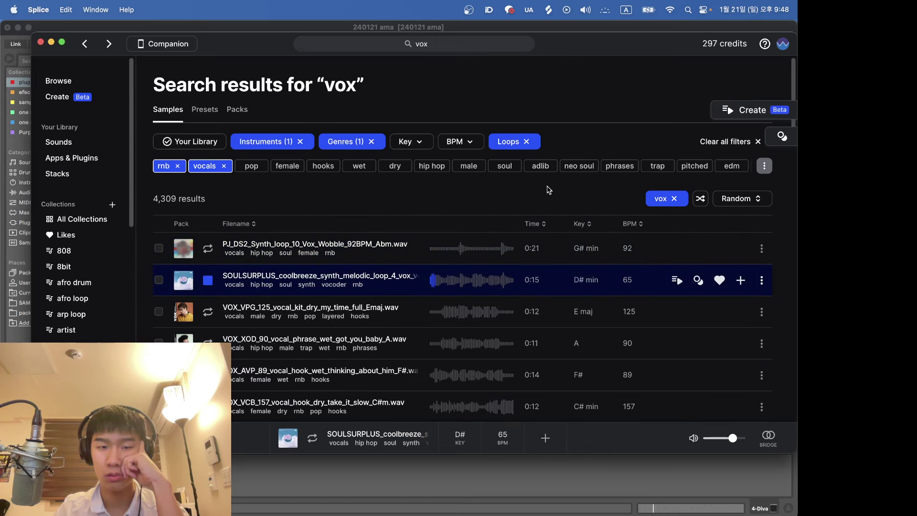
pyautogui.press('Down')
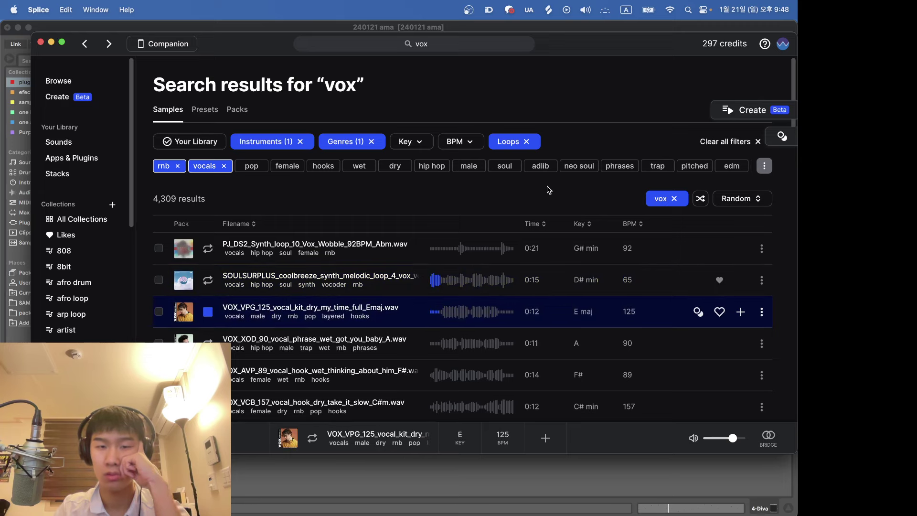
pyautogui.press('Down')
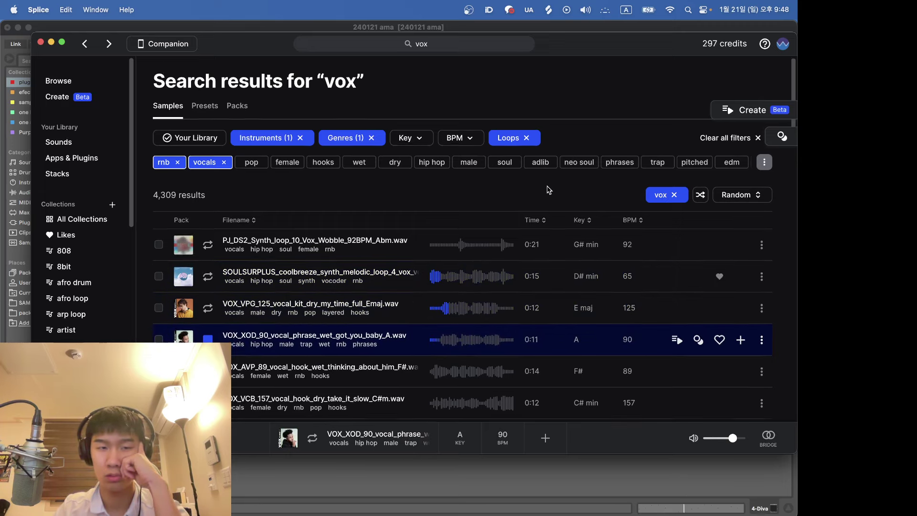
pyautogui.scroll(-1, 547, 190)
pyautogui.press('Down')
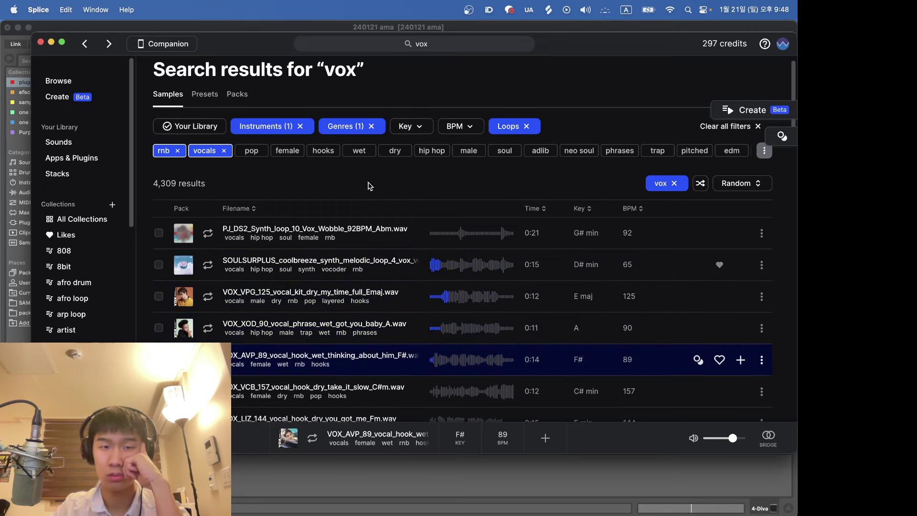
# Add the female tag to the loop filters, preview the PJ_DS2 Vox Wobble loop, and reshuffle the results.
pyautogui.click(279, 154)
pyautogui.click(308, 235)
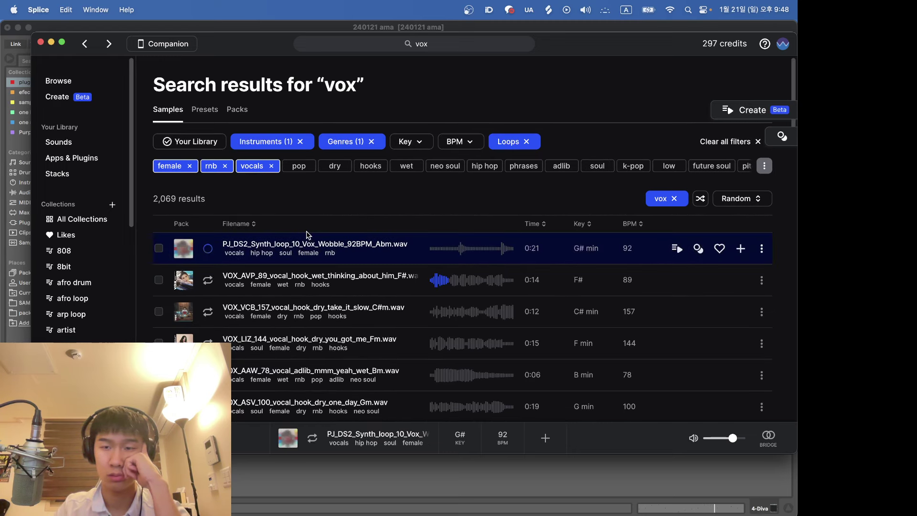
pyautogui.click(701, 199)
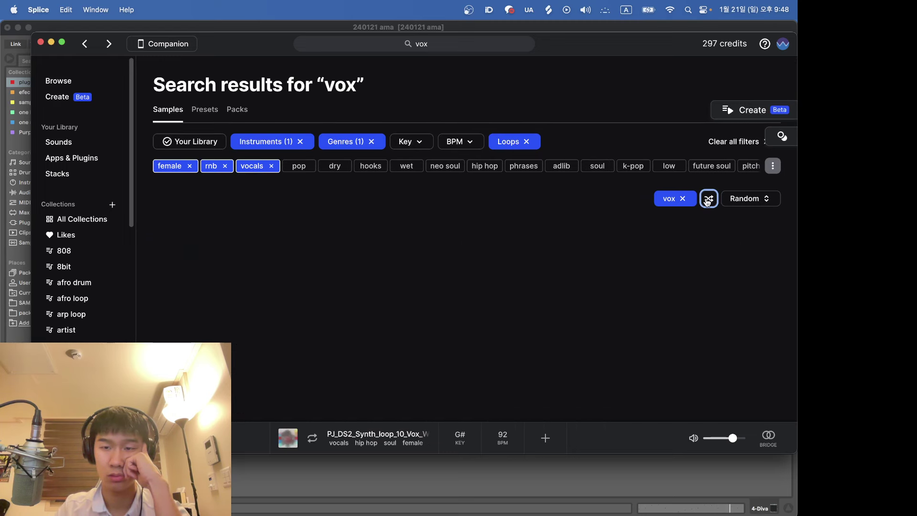
# Audition the reshuffled female vocal loops and download VOX_ASV_90_vocal_riff_dry_dont_Am.wav.
pyautogui.press('Down')
pyautogui.press('Down')
pyautogui.press('Down')
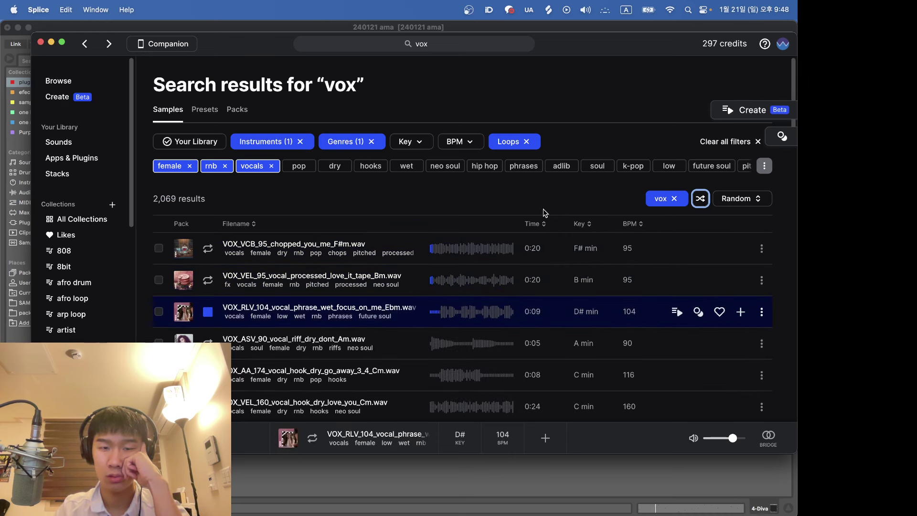
pyautogui.press('Down')
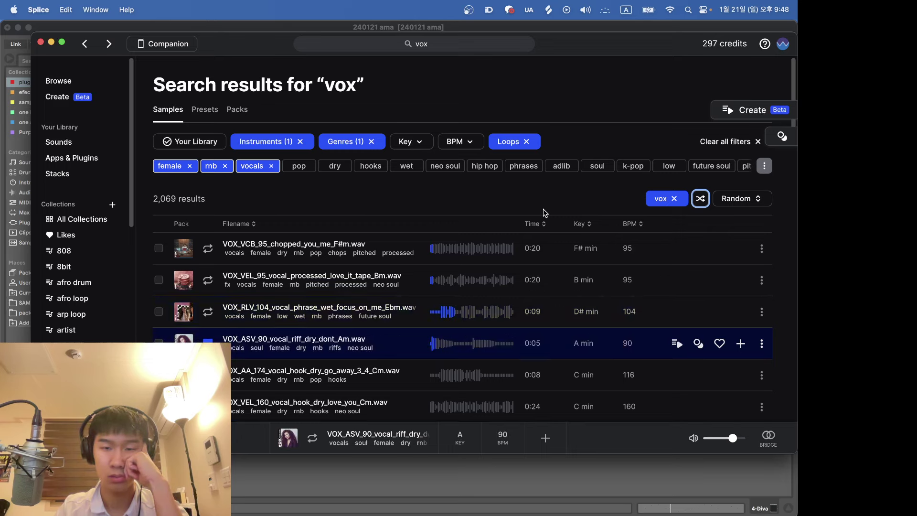
pyautogui.press('Down')
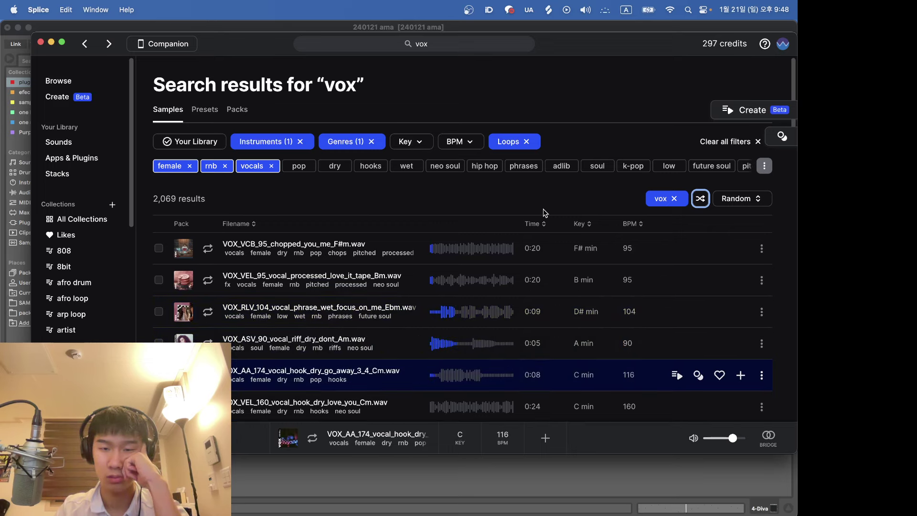
pyautogui.press('Up')
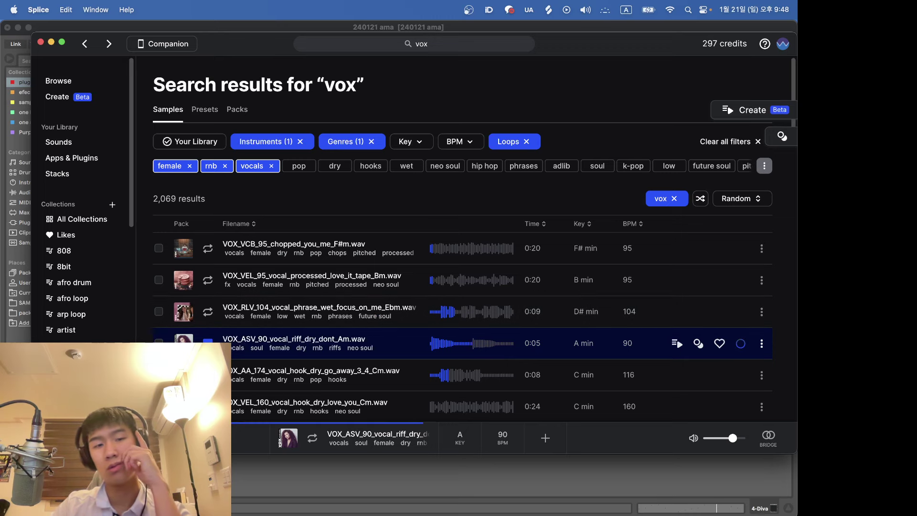
# Switch to Ableton Live, place the downloaded vocal riff on a new audio track at bar 3, and split it at bar 5.
pyautogui.press('super+Tab')
pyautogui.moveTo(484, 352); pyautogui.dragTo(244, 250)
pyautogui.moveTo(329, 255); pyautogui.dragTo(330, 253)
pyautogui.click(372, 218)
pyautogui.press('cmd+e')
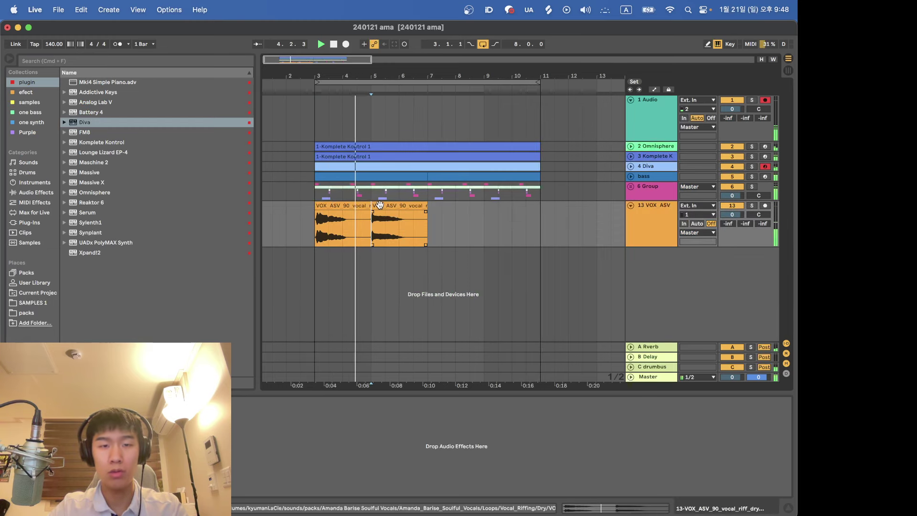
# Move the second half of the vocal riff to bar 12 and the first half to bar 6.
pyautogui.moveTo(402, 206); pyautogui.dragTo(597, 206)
pyautogui.click(322, 206)
pyautogui.moveTo(321, 207); pyautogui.dragTo(407, 206)
# Reverse the sample of the vocal clip at bar 6.
pyautogui.doubleClick(407, 206)
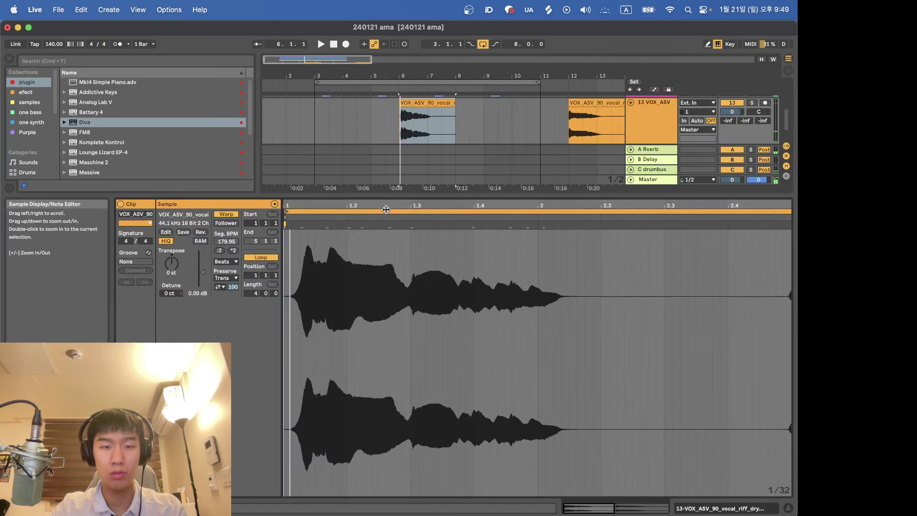
pyautogui.click(200, 232)
pyautogui.hotkey('shift', 'Tab')
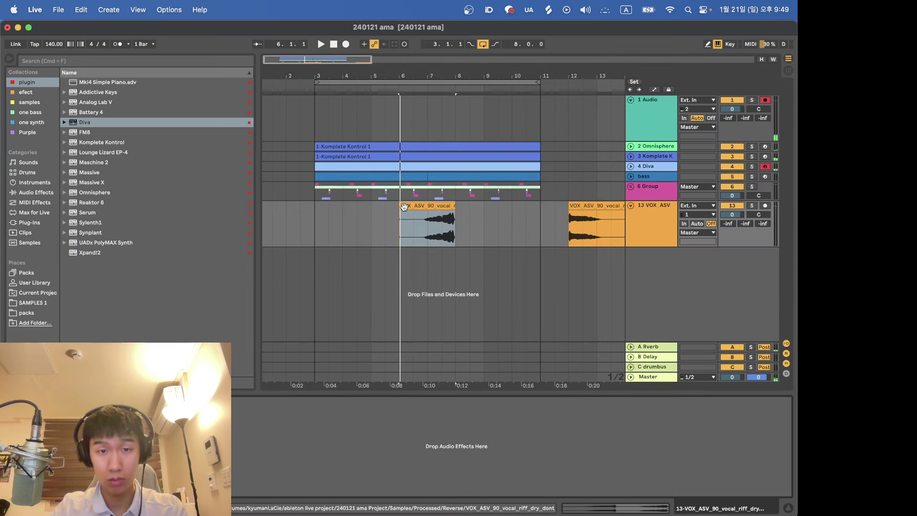
# Stretch the reversed vocal clip back to bar 3 with a fade-in, trim its start to bar 5, and play it.
pyautogui.moveTo(405, 206); pyautogui.dragTo(467, 203)
pyautogui.press('space')
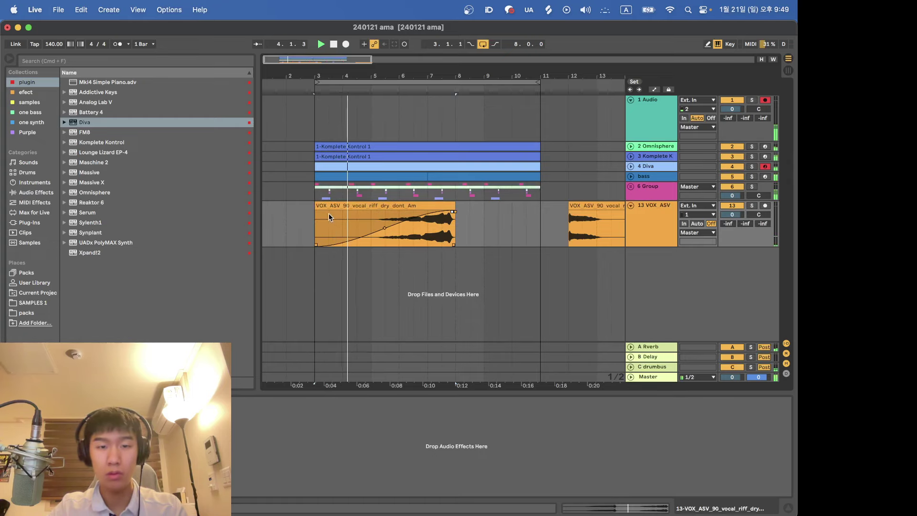
pyautogui.moveTo(316, 220); pyautogui.dragTo(372, 220)
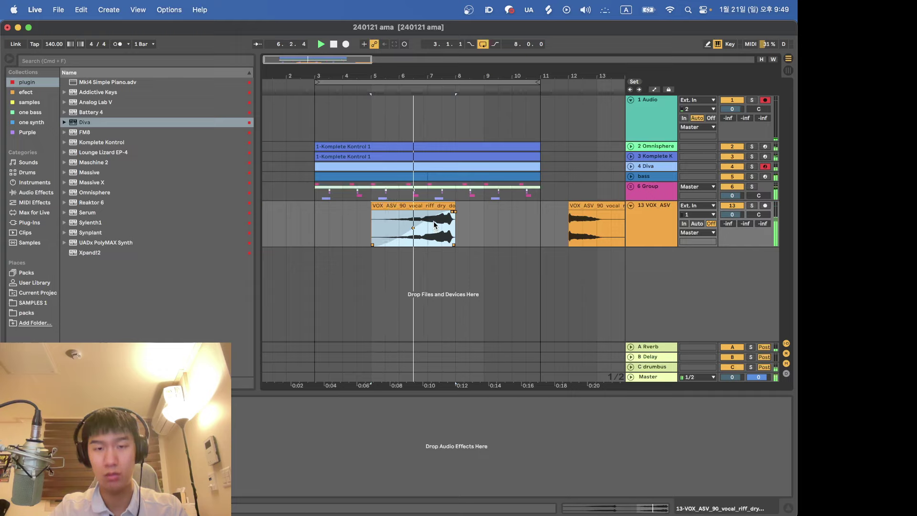
pyautogui.press('space')
pyautogui.press('space')
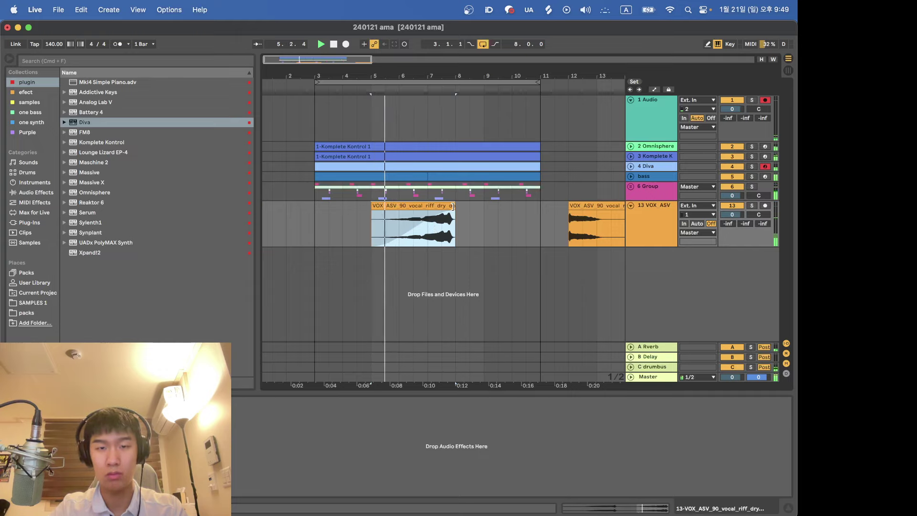
# Set the reversed clip's warp mode to Complex and lower the vocal track's volume to -15.1.
pyautogui.moveTo(453, 207); pyautogui.dragTo(426, 206)
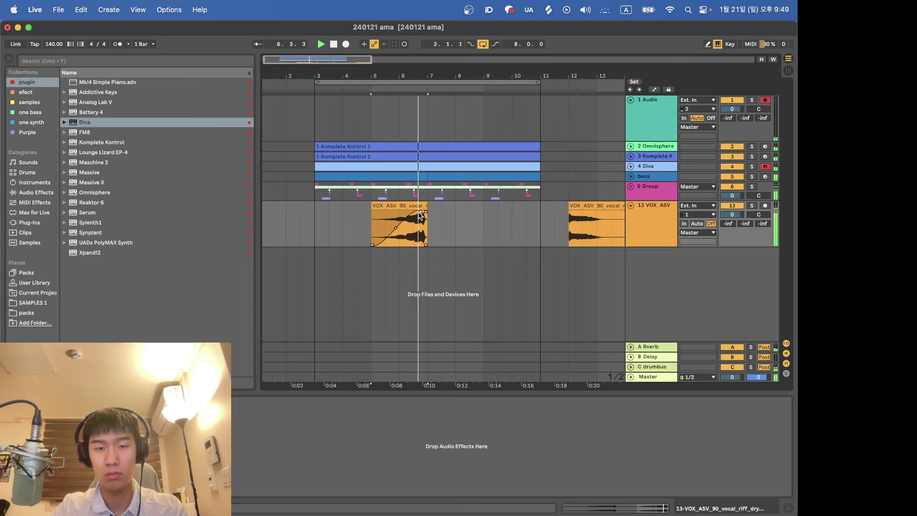
pyautogui.press('super+z')
pyautogui.doubleClick(403, 215)
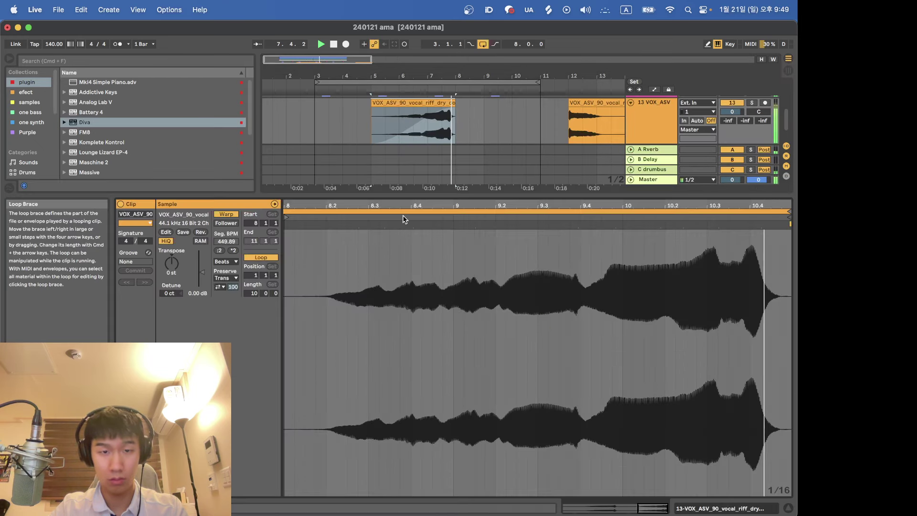
pyautogui.click(226, 261)
pyautogui.click(240, 304)
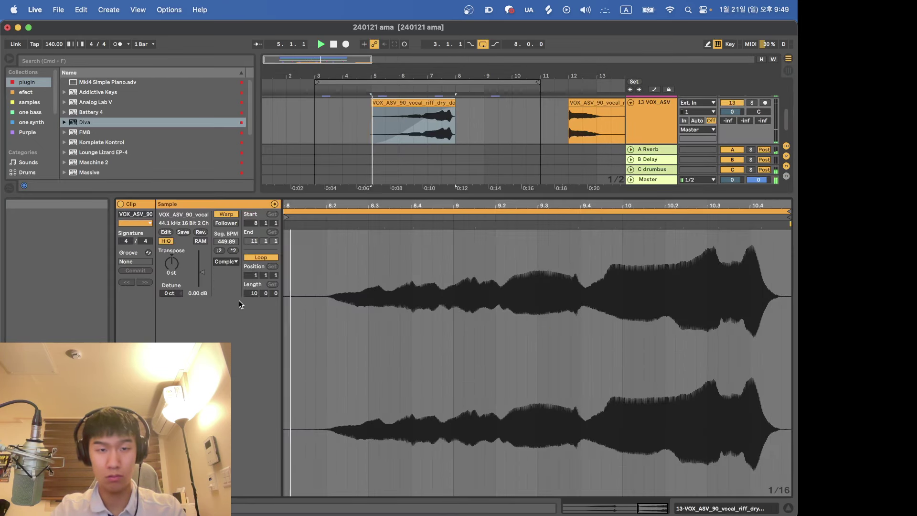
pyautogui.hotkey('shift', 'Tab')
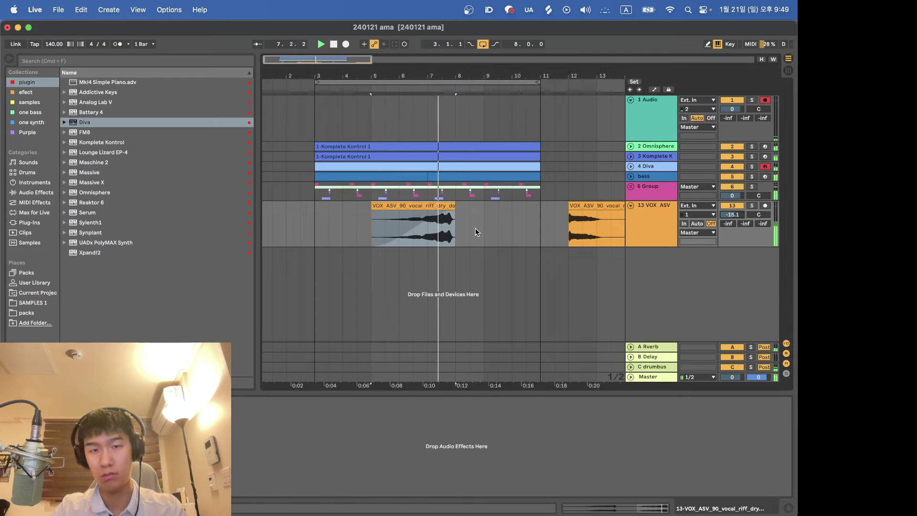
# Compress the reversed clip so it ends at bar 7, and move the other vocal clip from bar 12 to bar 10.
pyautogui.click(449, 225)
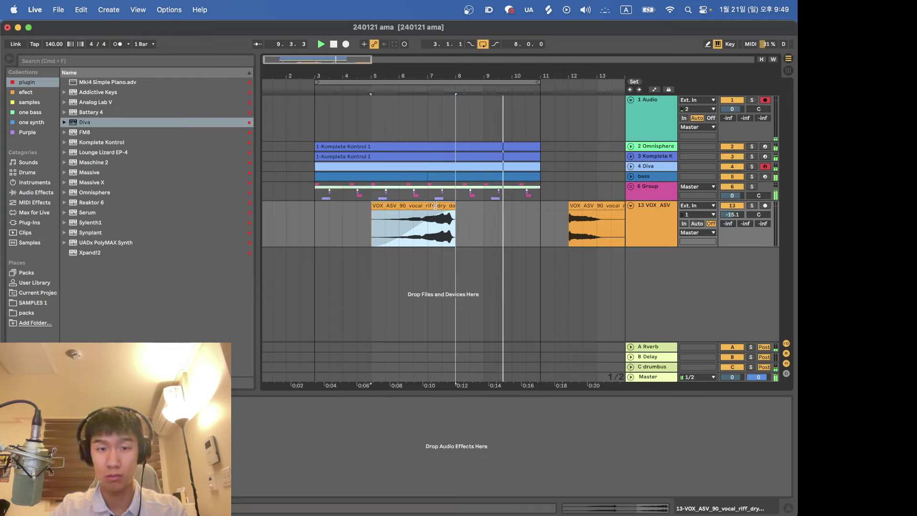
pyautogui.moveTo(456, 206); pyautogui.dragTo(437, 211)
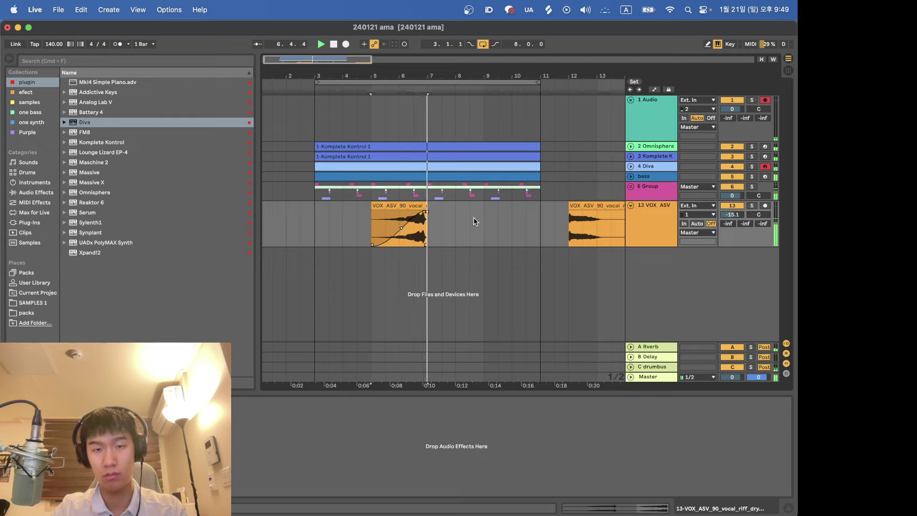
pyautogui.moveTo(582, 206); pyautogui.dragTo(524, 204)
# Split the second vocal clip at bar 11, delete the part after it, and reverse the remaining clip.
pyautogui.click(546, 214)
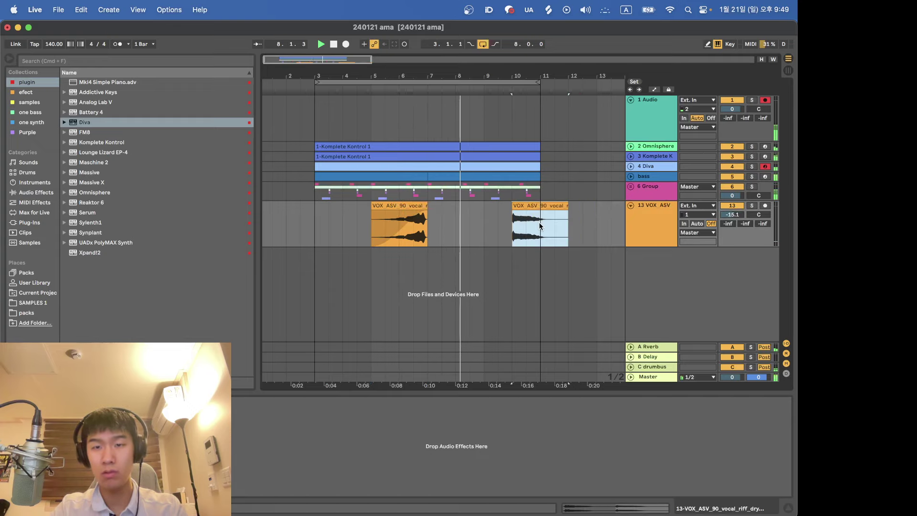
pyautogui.press('super+e')
pyautogui.click(546, 214)
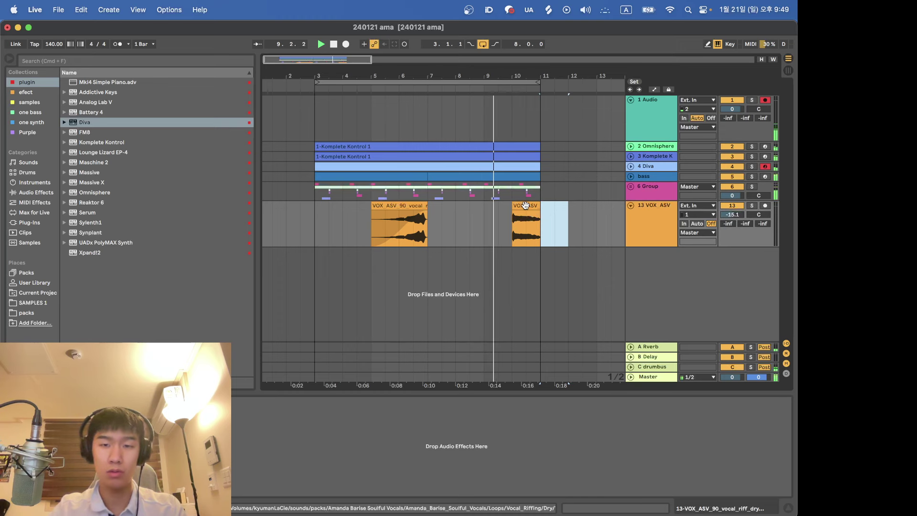
pyautogui.press('Delete')
pyautogui.hotkey('shift', 'Tab')
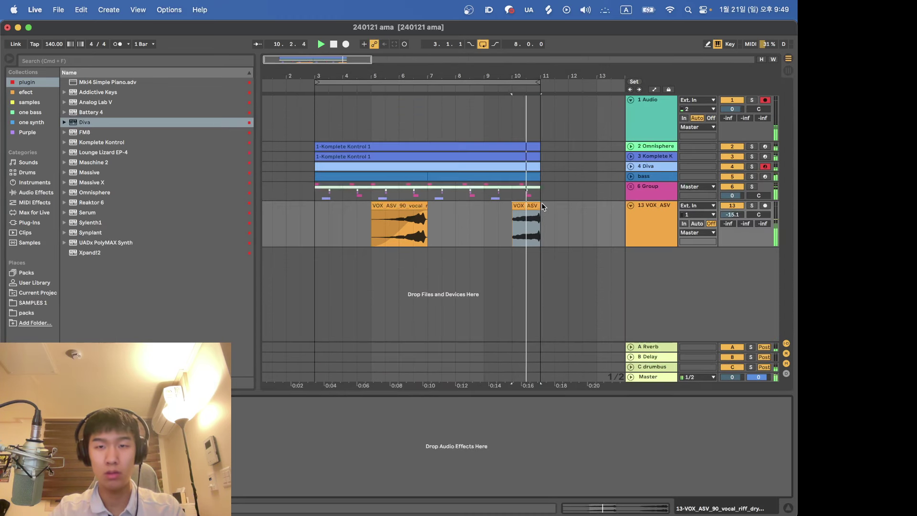
# Stretch the second reversed clip's start back to bar 9.3 and try shortening the first clip to start at bar 6.
pyautogui.click(514, 209)
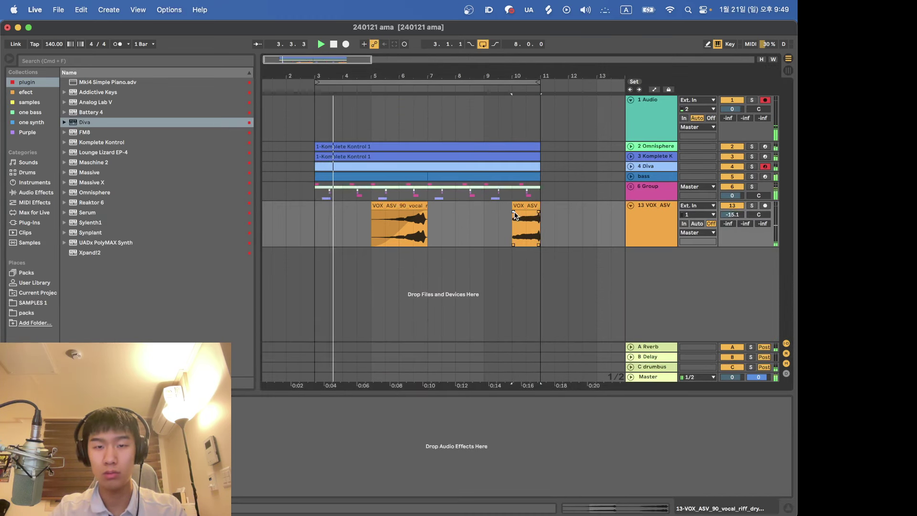
pyautogui.moveTo(514, 209)
pyautogui.mouseDown()
pyautogui.moveTo(482, 207)
pyautogui.moveTo(498, 208)
pyautogui.mouseUp()
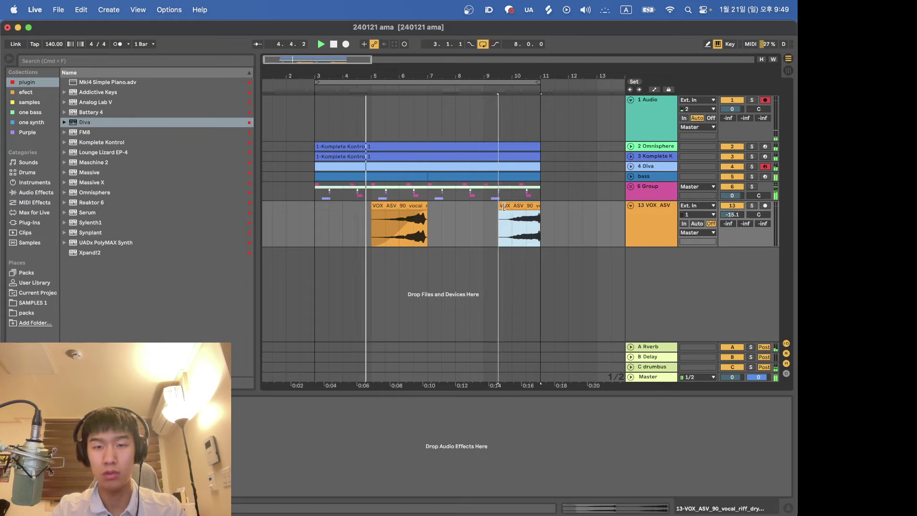
pyautogui.moveTo(372, 210); pyautogui.dragTo(399, 210)
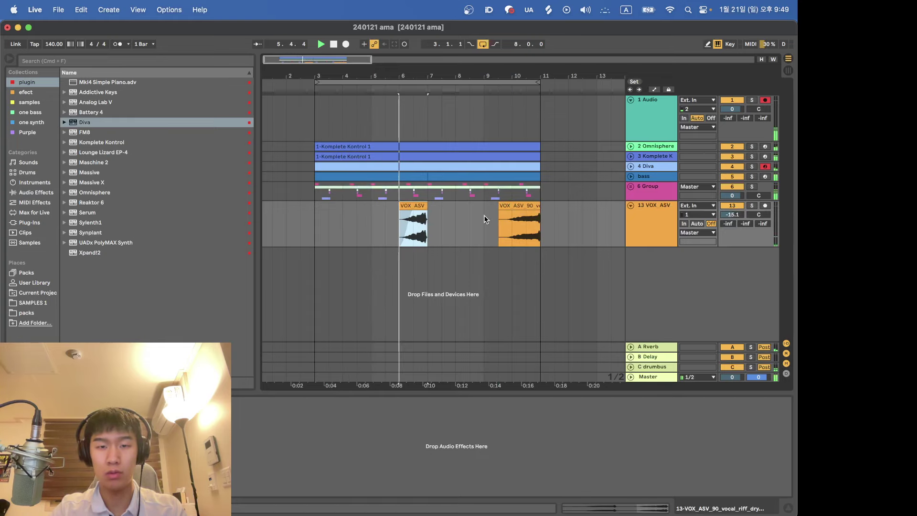
pyautogui.press('super+z')
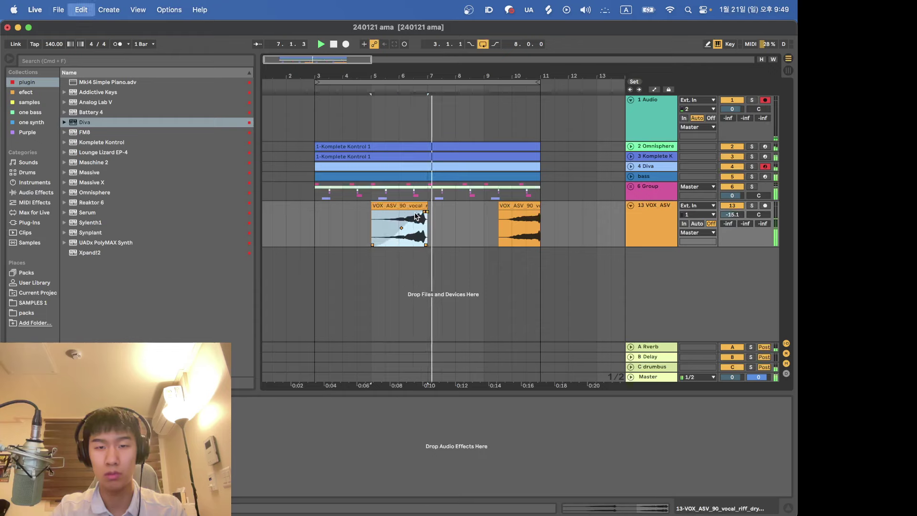
# Stretch the second reversed clip so it starts at bar 9 with a fade-in, and adjust its warp settings.
pyautogui.press('space')
pyautogui.press('space')
pyautogui.click(497, 209)
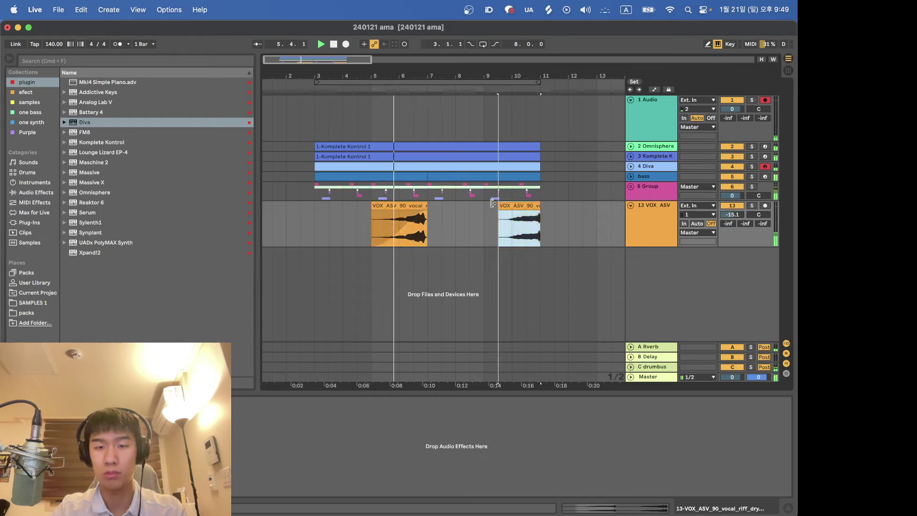
pyautogui.click(501, 223)
pyautogui.press('super+l')
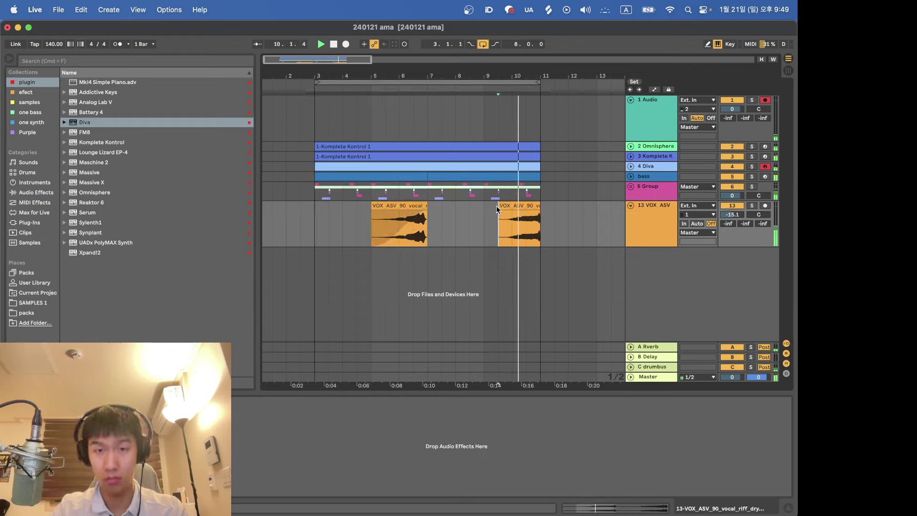
pyautogui.moveTo(498, 207)
pyautogui.mouseDown()
pyautogui.moveTo(466, 207)
pyautogui.moveTo(487, 211)
pyautogui.mouseUp()
pyautogui.doubleClick(528, 211)
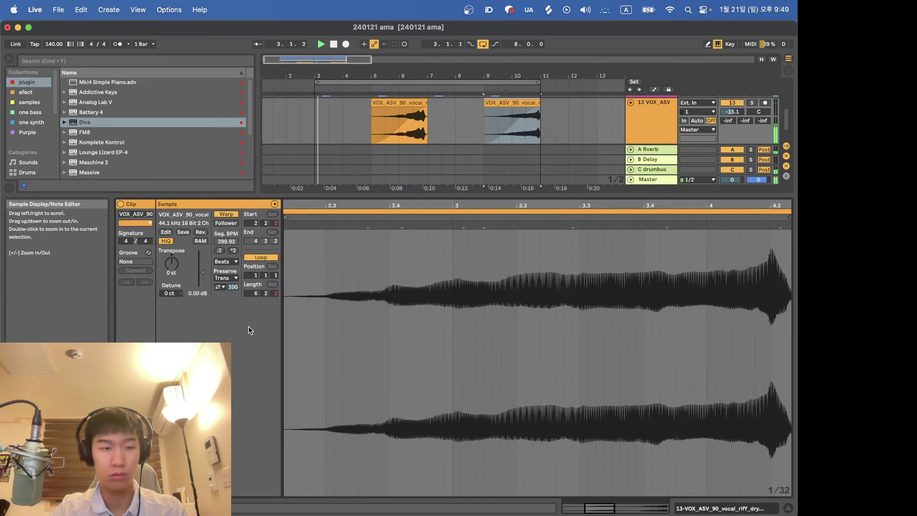
pyautogui.click(231, 276)
pyautogui.hotkey('shift', 'Tab')
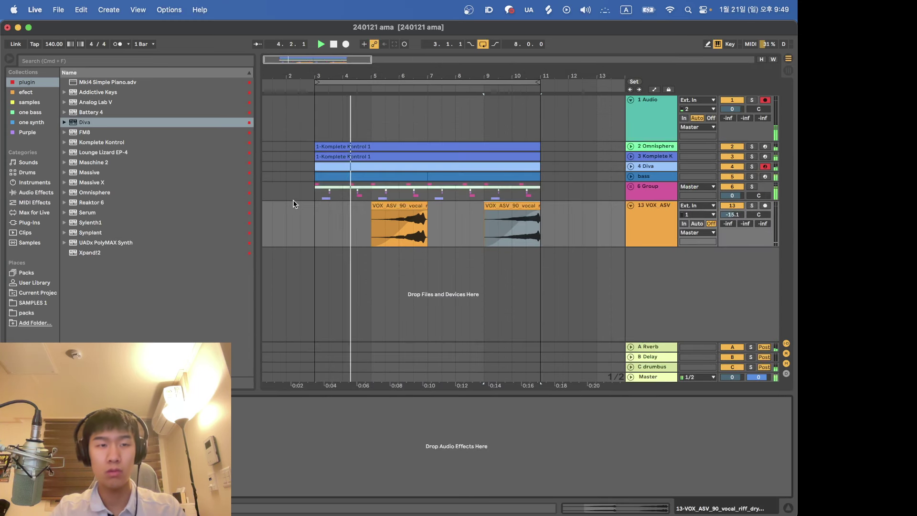
# Show the efect collection in the browser, solo the vocal track, and select its first reversed clip.
pyautogui.click(26, 92)
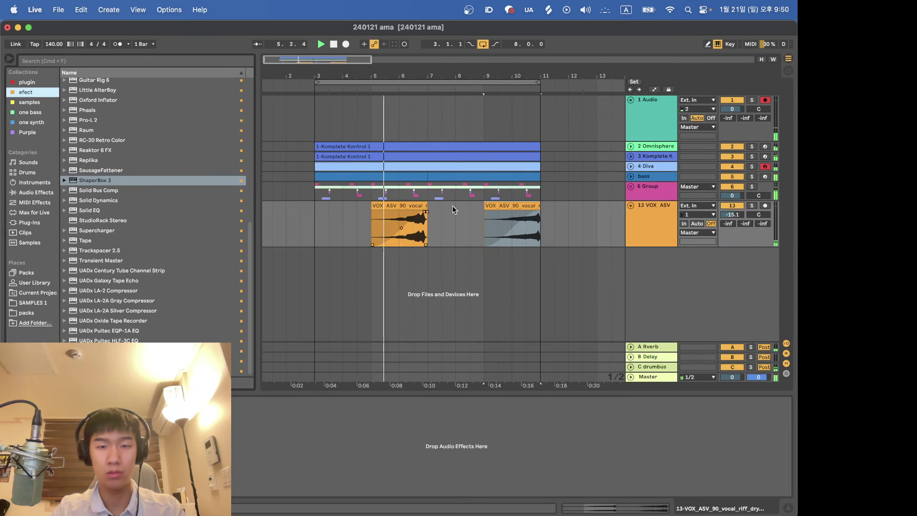
pyautogui.click(752, 205)
pyautogui.click(400, 205)
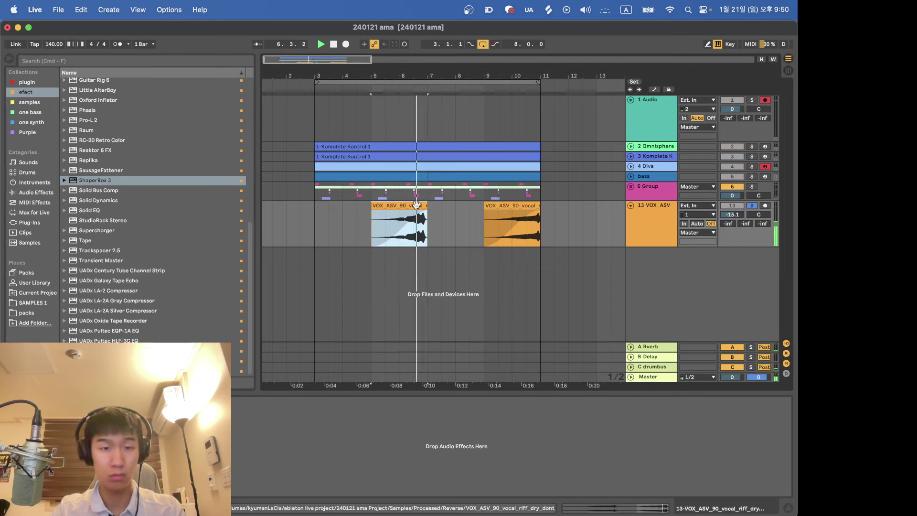
# Load EffectRack from the efect collection onto the vocal track and look through its available effect modules.
pyautogui.scroll(10, 133, 168)
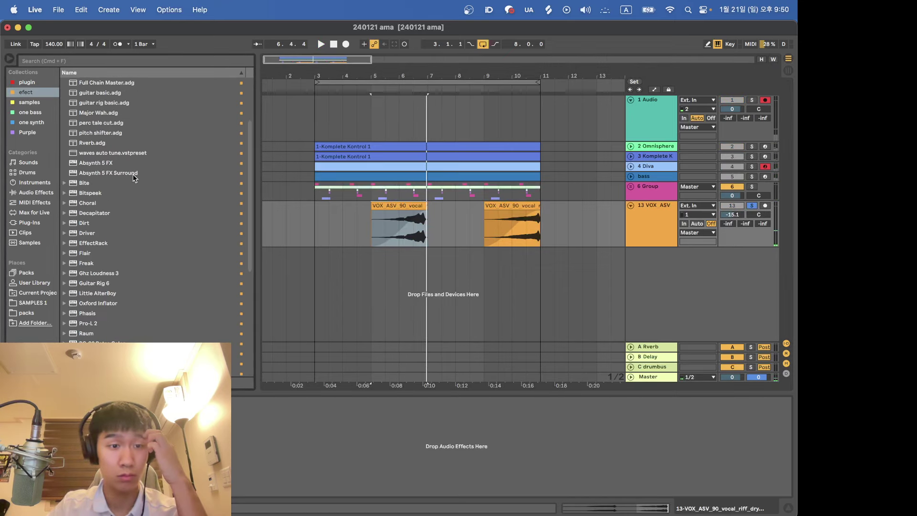
pyautogui.scroll(-4, 133, 176)
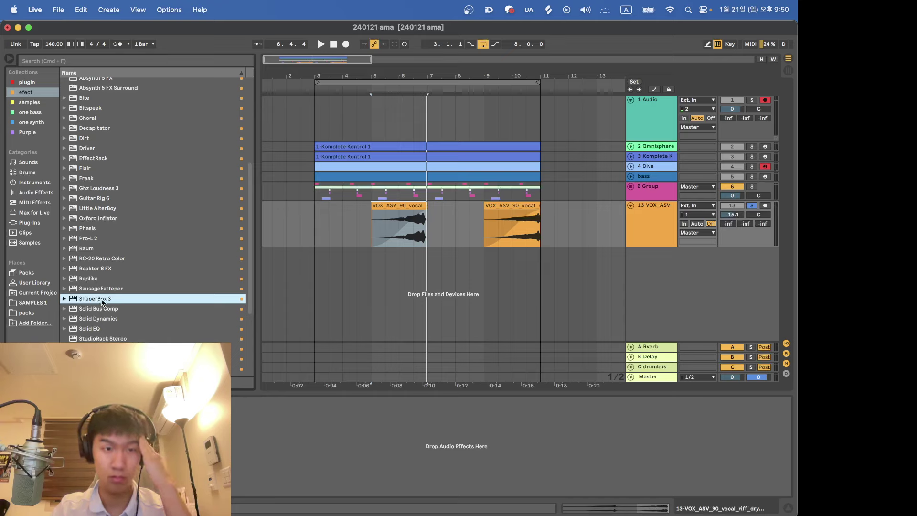
pyautogui.scroll(-1, 103, 302)
pyautogui.scroll(8, 103, 302)
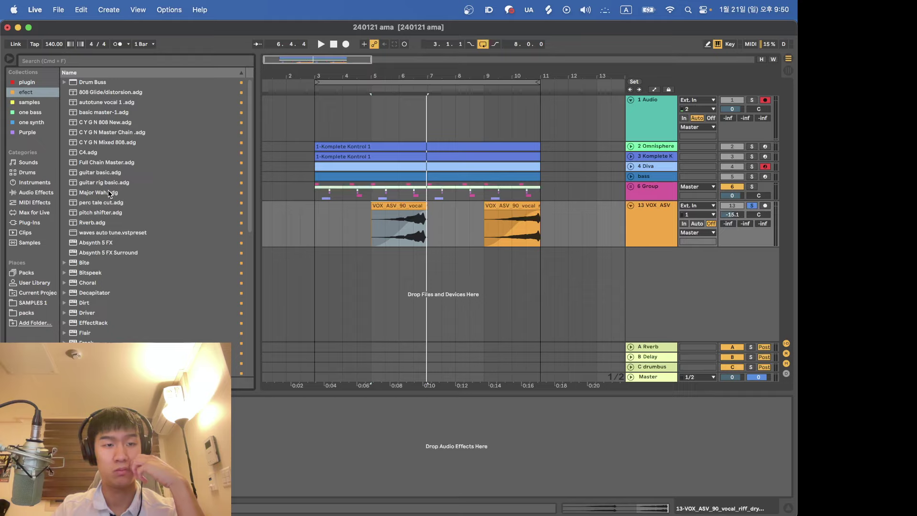
pyautogui.scroll(-2, 109, 193)
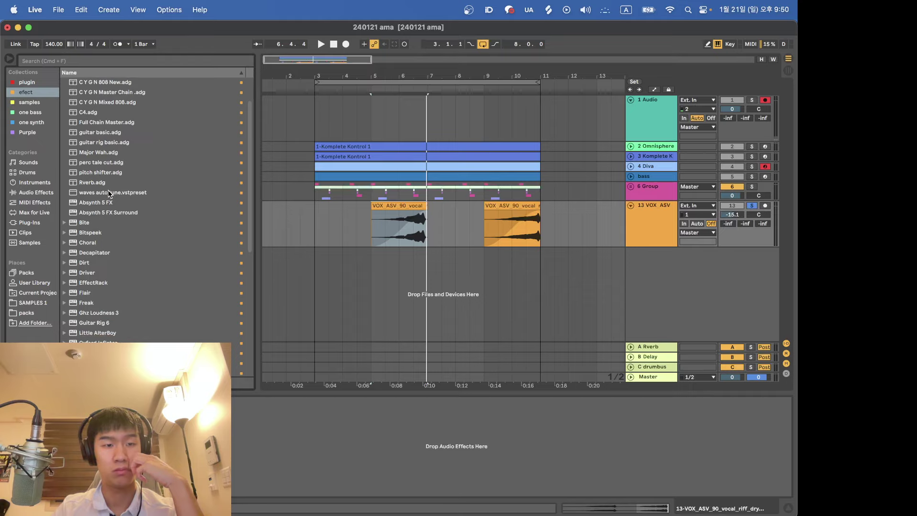
pyautogui.click(96, 282)
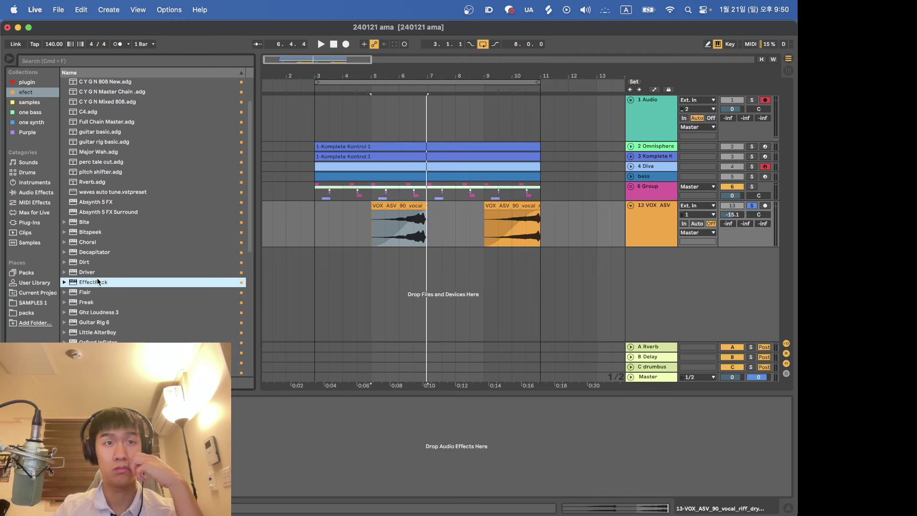
pyautogui.press('Return')
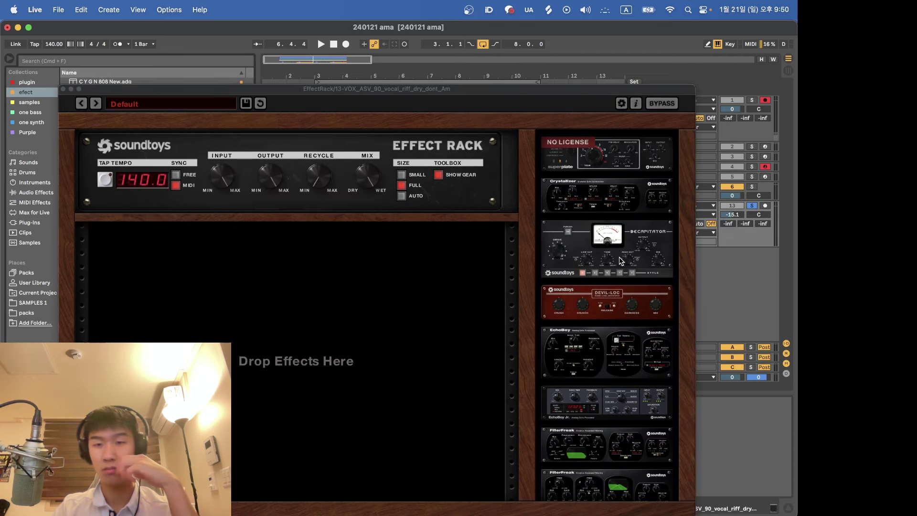
pyautogui.scroll(-3, 603, 215)
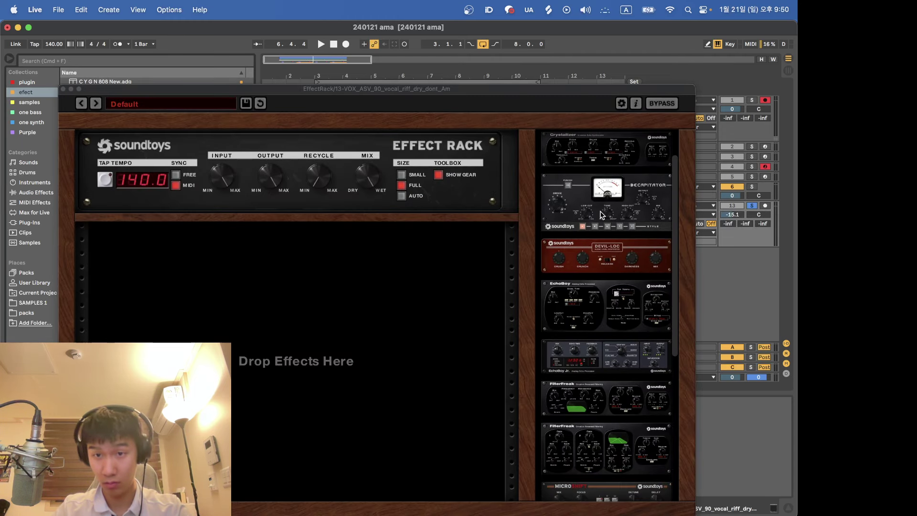
# Try the Devil-Loc effect in the empty Effect Rack and take it out again.
pyautogui.moveTo(596, 254); pyautogui.dragTo(190, 298)
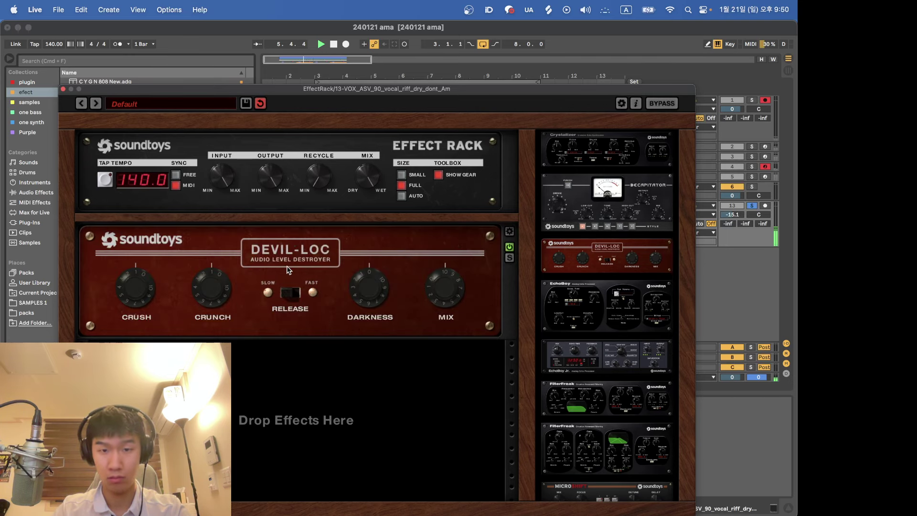
pyautogui.moveTo(295, 254); pyautogui.dragTo(515, 299)
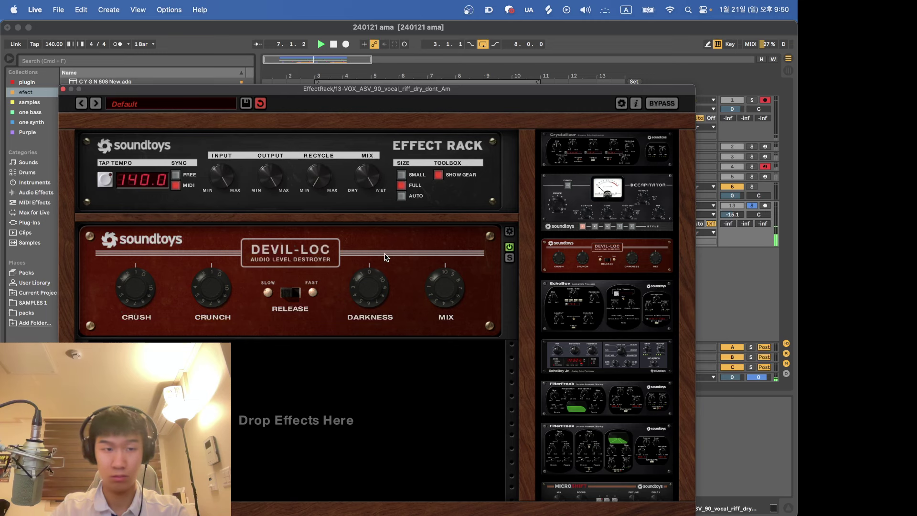
pyautogui.moveTo(384, 257); pyautogui.dragTo(629, 258)
# Look through the rest of the rack's available effects and close the Effect Rack window.
pyautogui.scroll(-5, 566, 356)
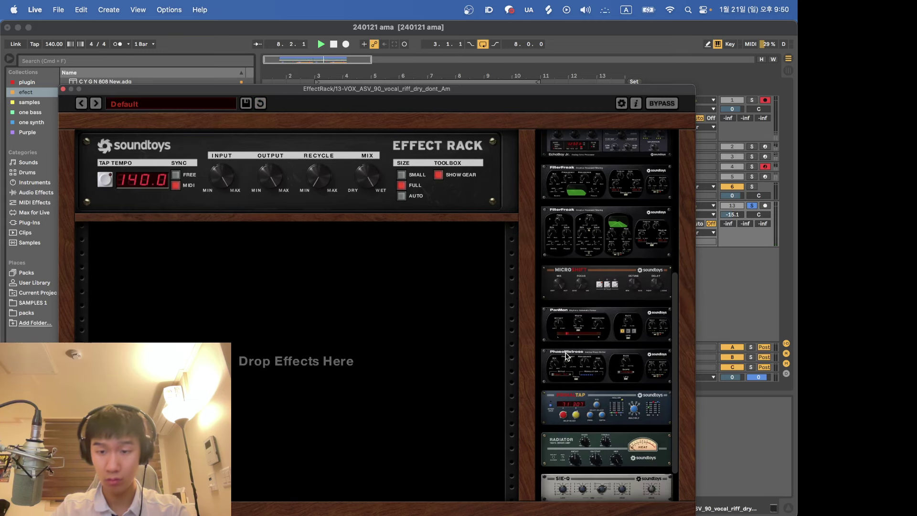
pyautogui.scroll(-3, 576, 397)
pyautogui.scroll(6, 583, 350)
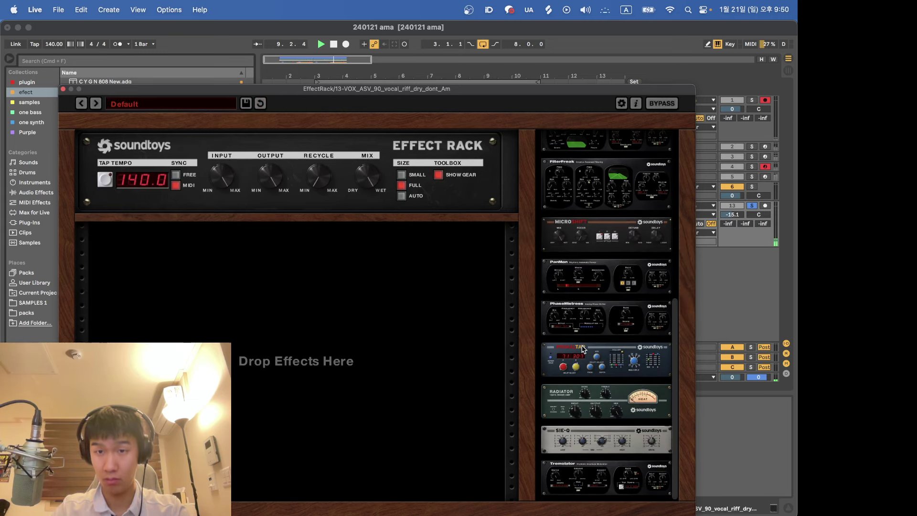
pyautogui.scroll(-4, 583, 349)
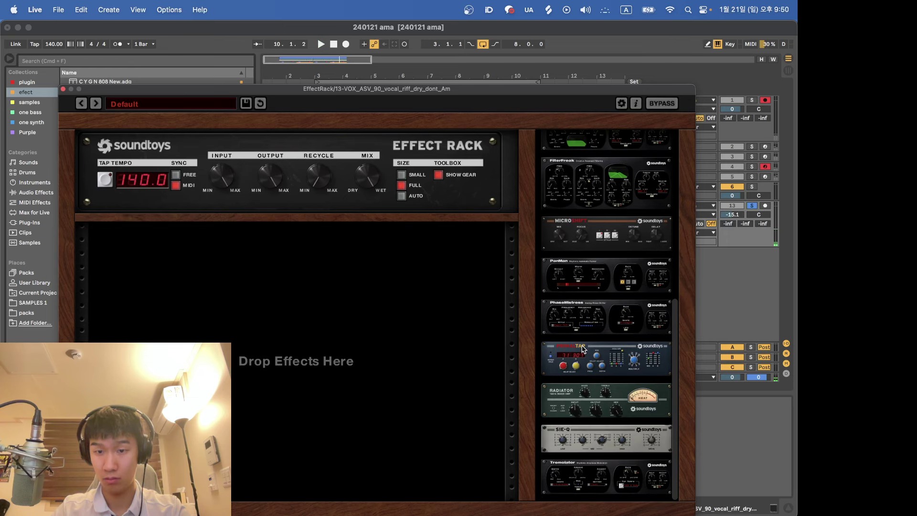
pyautogui.click(63, 88)
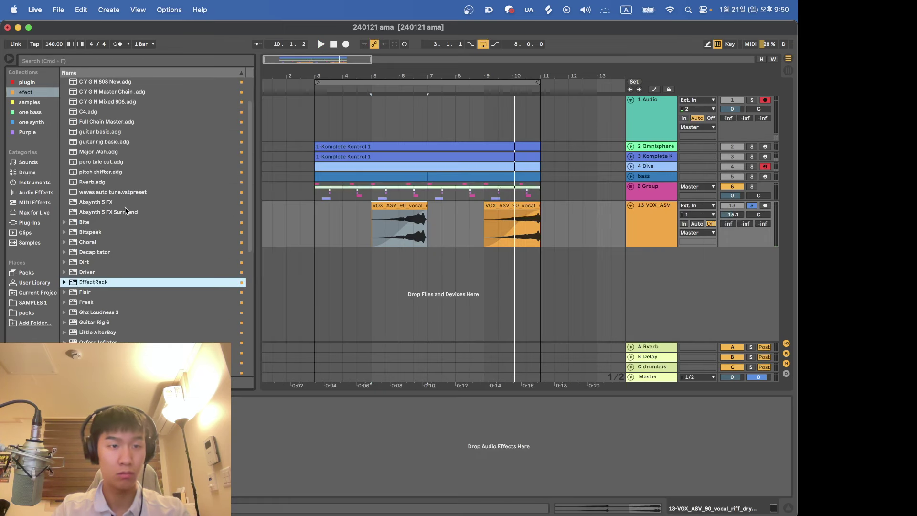
# Add Little AlterBoy from the effect collection to the vocal track and set its pitch to 3.0.
pyautogui.click(133, 243)
pyautogui.scroll(-4, 132, 244)
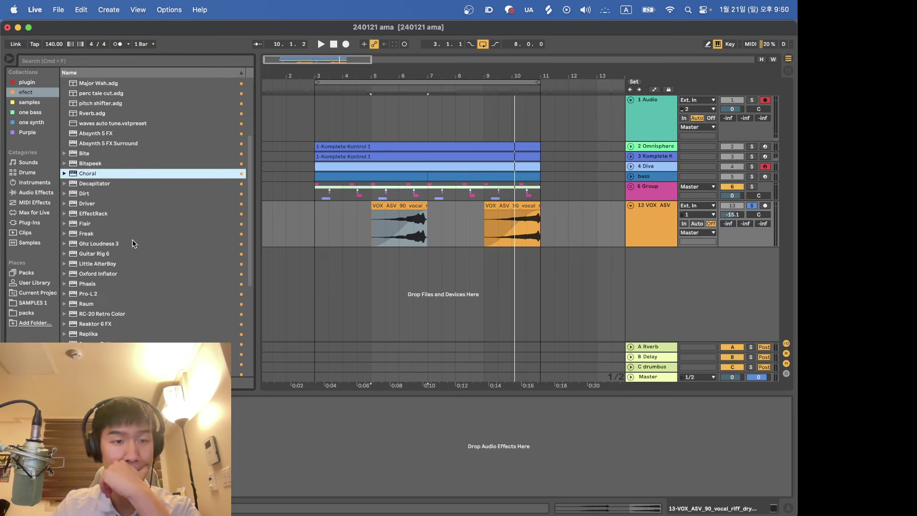
pyautogui.click(114, 264)
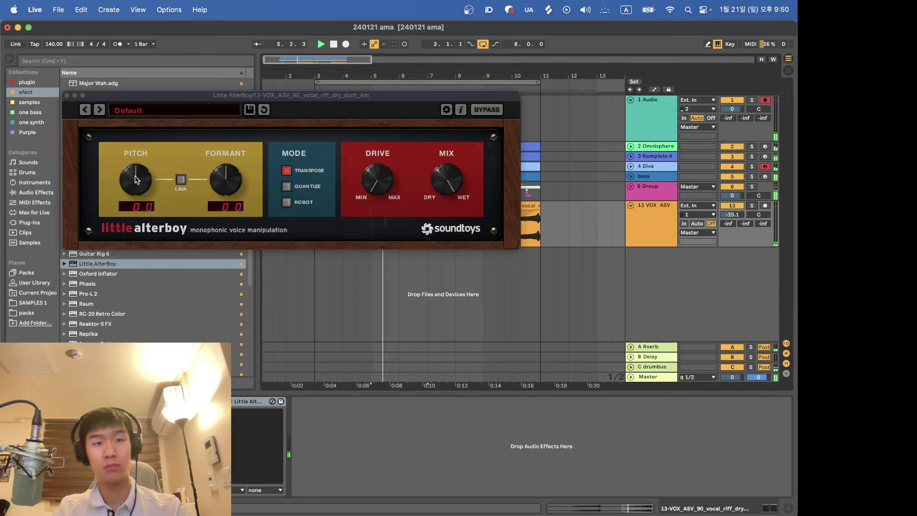
pyautogui.moveTo(136, 179); pyautogui.dragTo(134, 153)
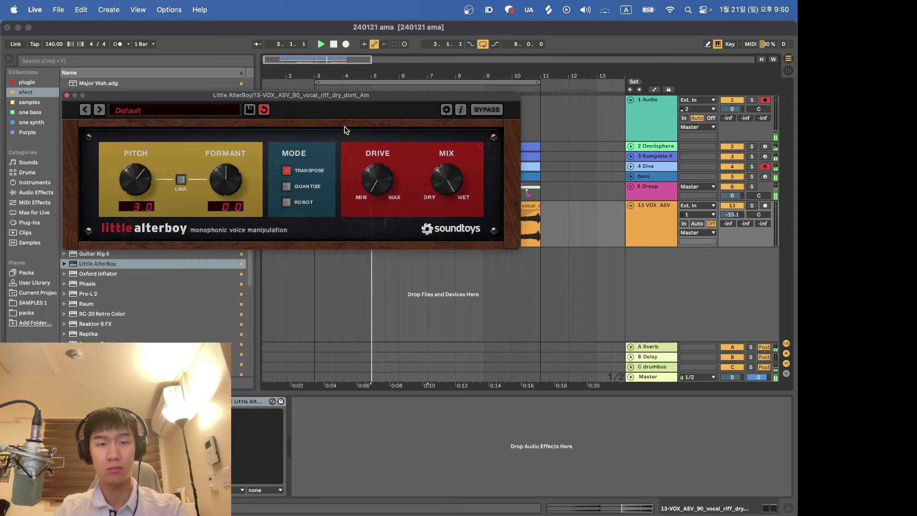
pyautogui.moveTo(344, 96); pyautogui.dragTo(411, 79)
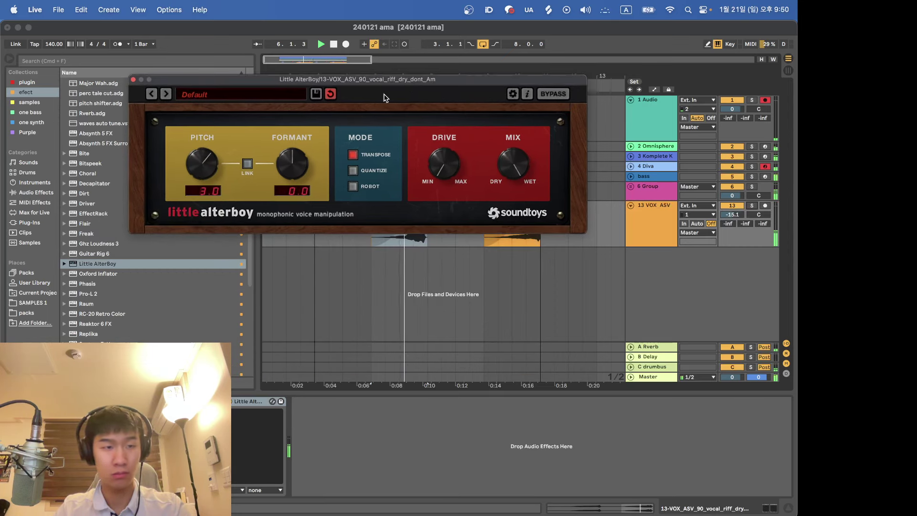
# Add the Tuner audio effect after Little AlterBoy on the vocal track.
pyautogui.click(36, 192)
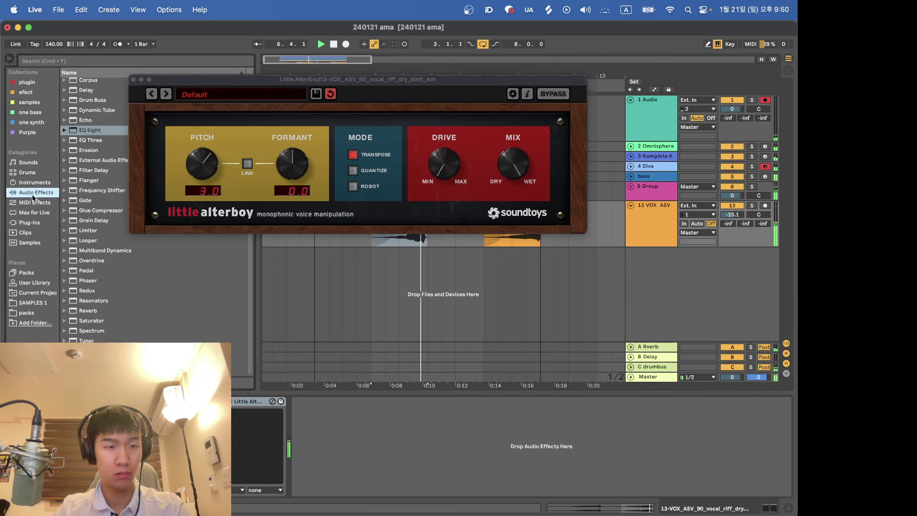
pyautogui.press('space')
pyautogui.doubleClick(89, 340)
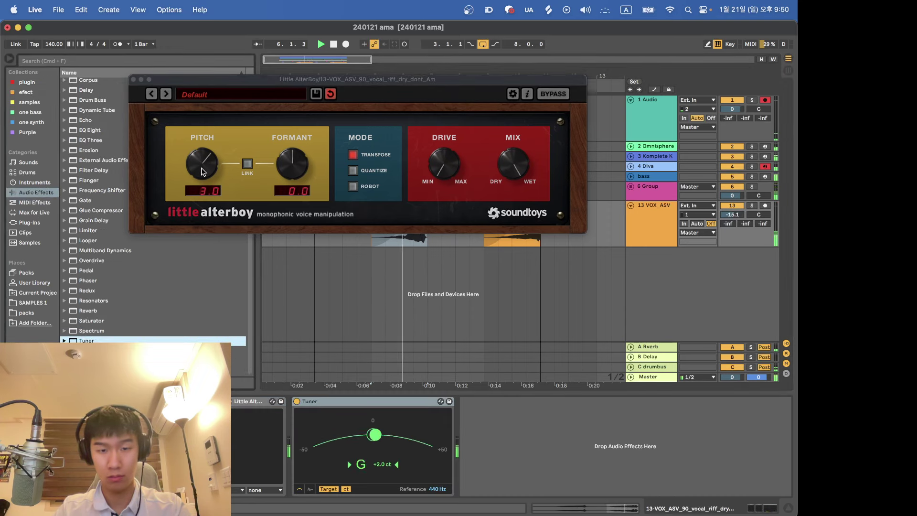
# Try Little AlterBoy's pitch at 6.0, 9.0 and 12.0, link it with the formant and return it to 0.0.
pyautogui.moveTo(203, 172); pyautogui.dragTo(202, 162)
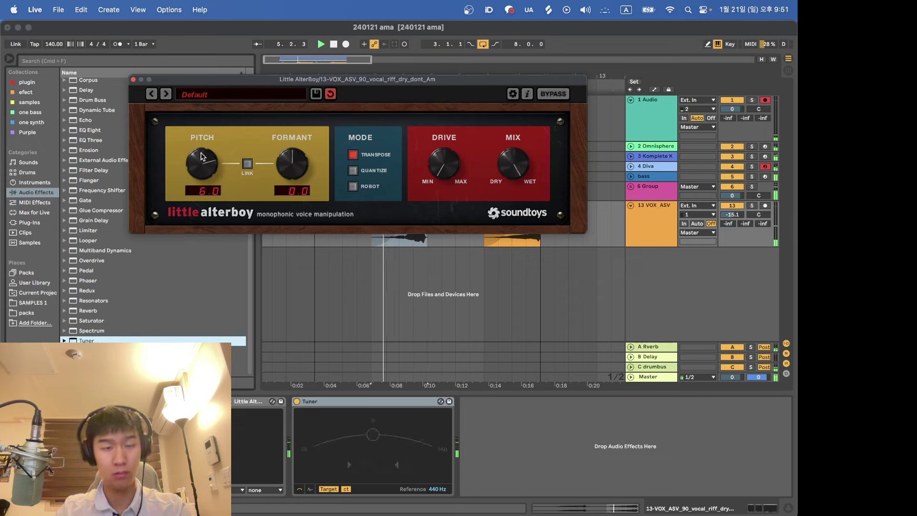
pyautogui.moveTo(201, 156); pyautogui.dragTo(208, 145)
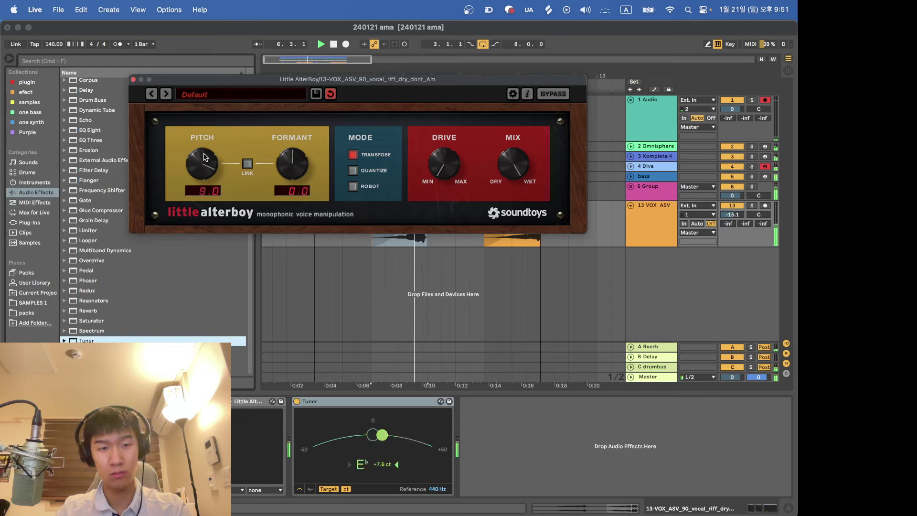
pyautogui.click(247, 163)
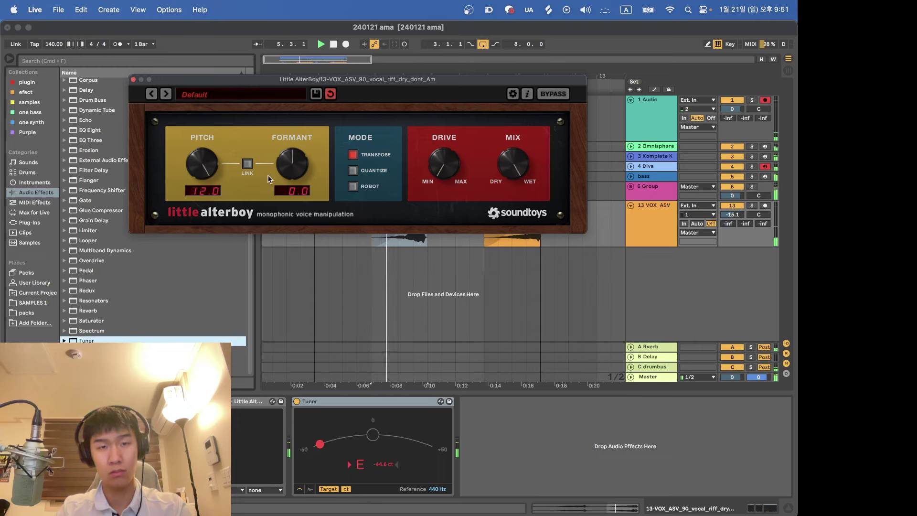
pyautogui.moveTo(206, 170); pyautogui.dragTo(219, 245)
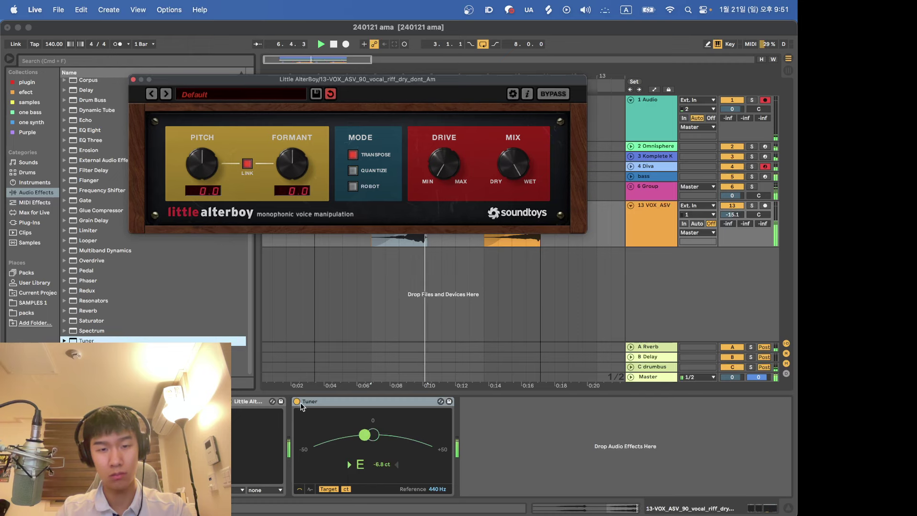
# Delete Little AlterBoy from the vocal track's device chain and reopen the Effect Rack window.
pyautogui.click(260, 400)
pyautogui.press('Delete')
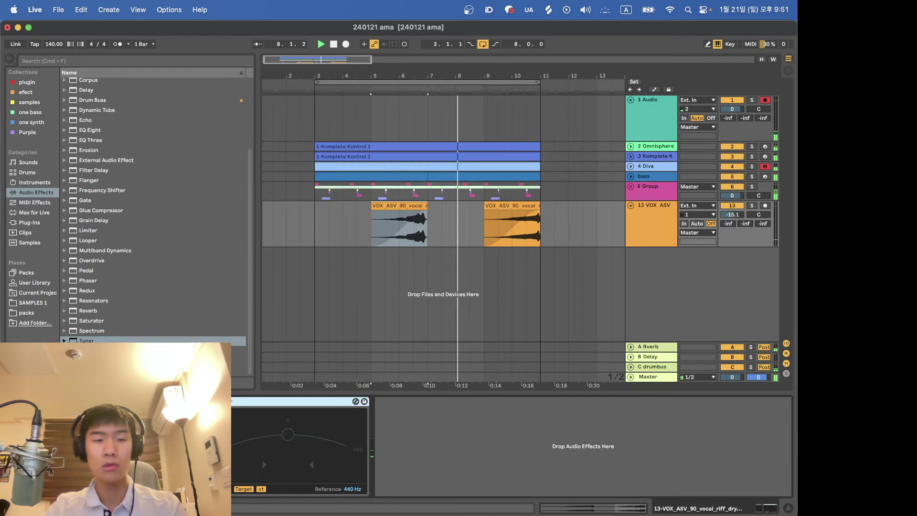
pyautogui.press('super+alt+p')
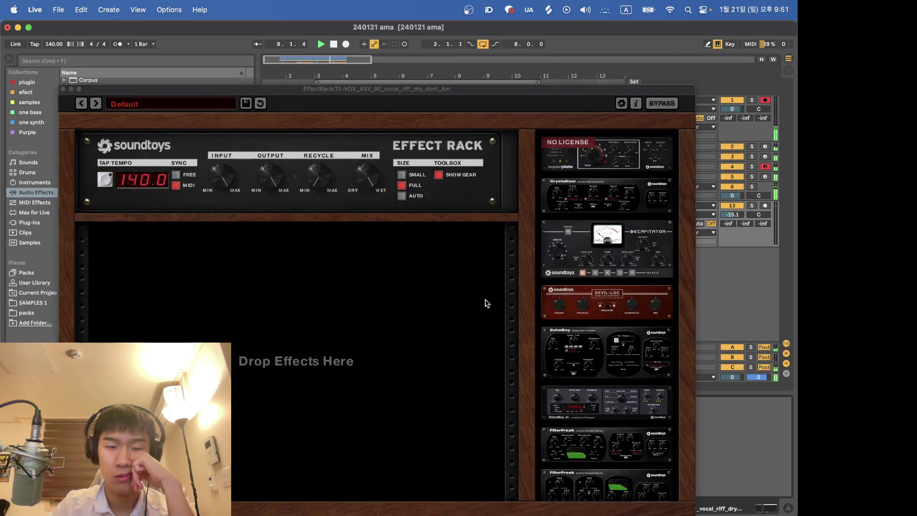
# Add the Radiator effect to the empty Effect Rack and raise its output.
pyautogui.scroll(-5, 576, 338)
pyautogui.moveTo(597, 382); pyautogui.dragTo(182, 256)
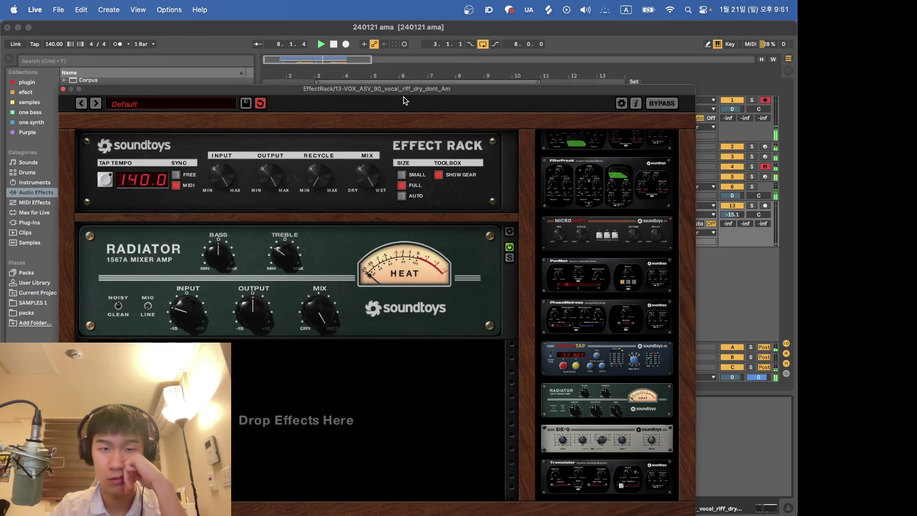
pyautogui.moveTo(414, 92); pyautogui.dragTo(416, 62)
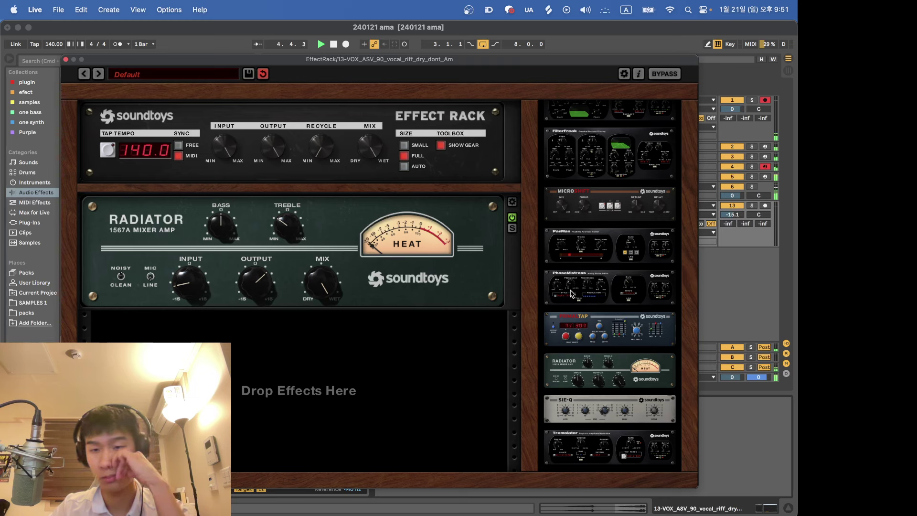
# Add MicroShift below Radiator in the Effect Rack, followed by EchoBoy underneath it.
pyautogui.scroll(1, 570, 293)
pyautogui.moveTo(610, 223); pyautogui.dragTo(263, 407)
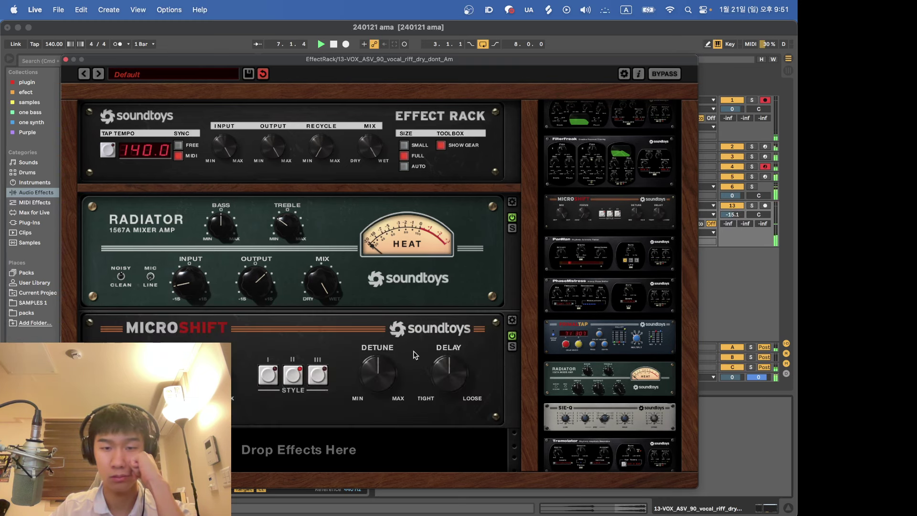
pyautogui.scroll(10, 597, 277)
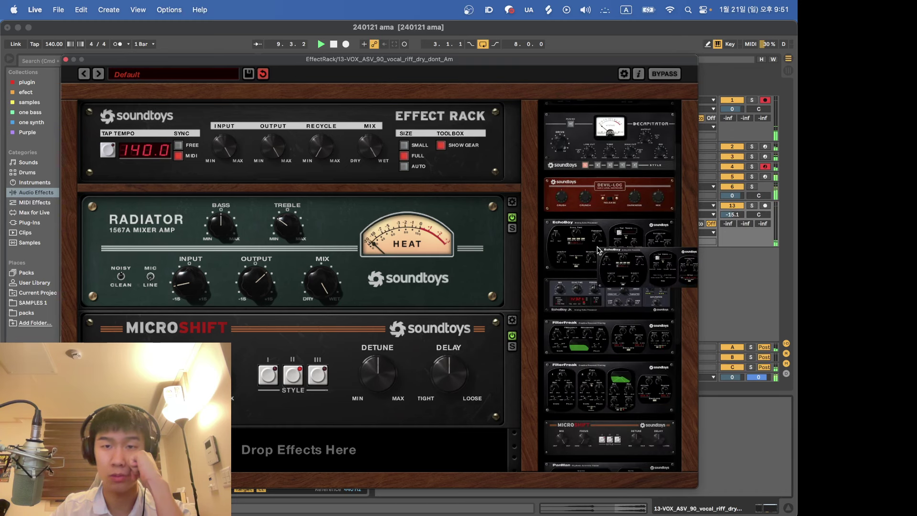
pyautogui.scroll(4, 608, 247)
pyautogui.moveTo(597, 274); pyautogui.dragTo(420, 445)
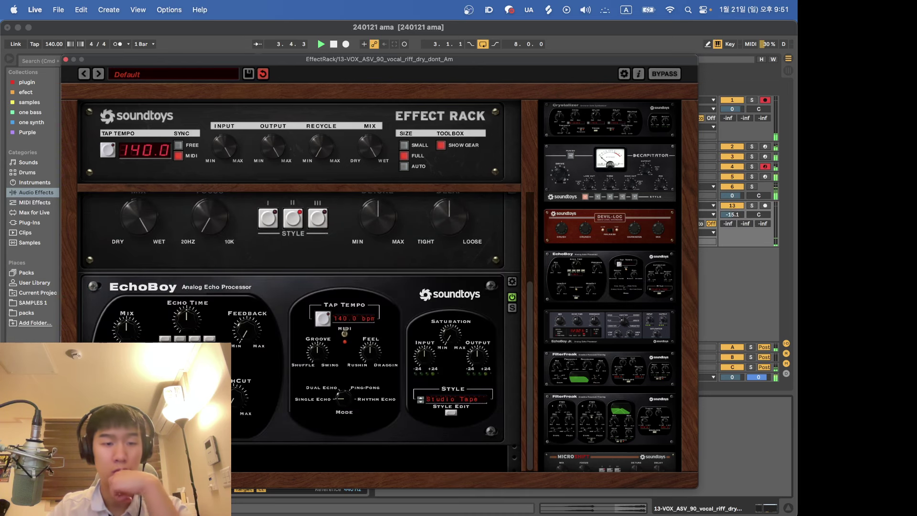
# Load the Ambients Echoes preset from the 05 Reverbs & Spaces category into EchoBoy.
pyautogui.scroll(-1, 512, 280)
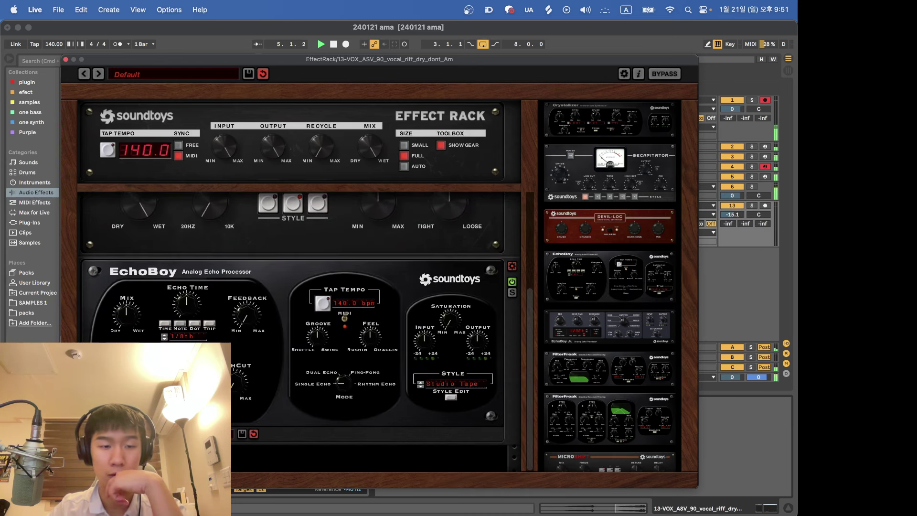
pyautogui.click(200, 433)
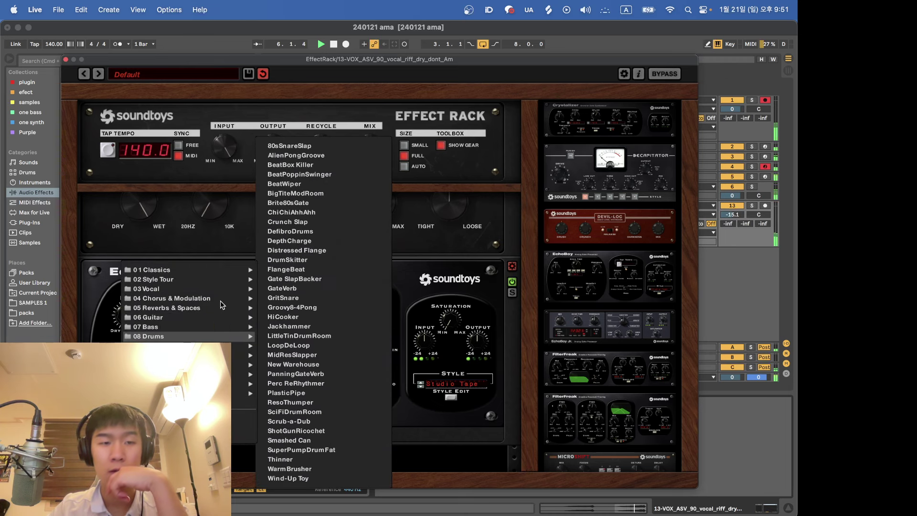
pyautogui.moveTo(217, 309)
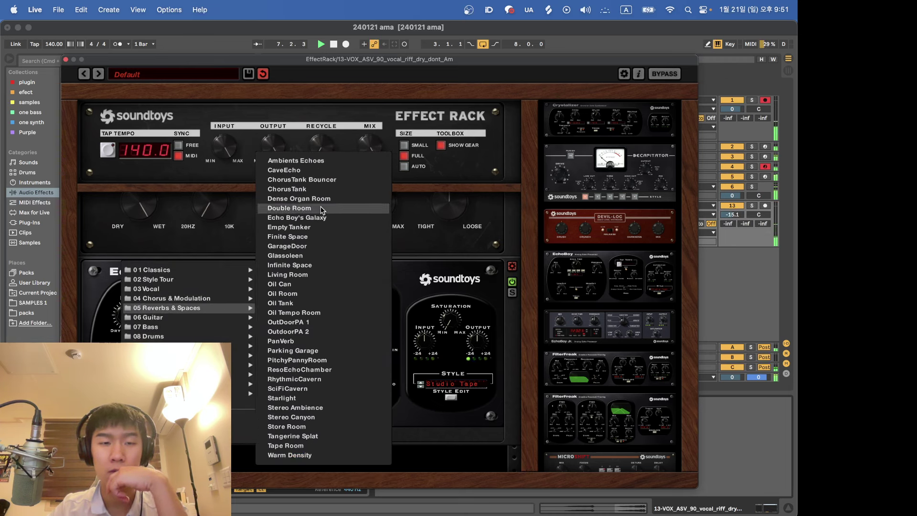
pyautogui.click(321, 161)
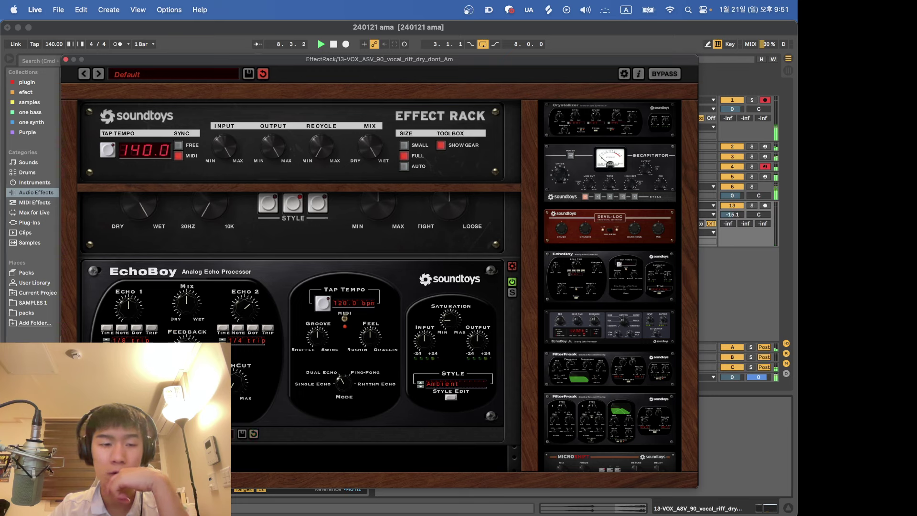
# Solo the vocal track and adjust EchoBoy's mix amount.
pyautogui.click(751, 206)
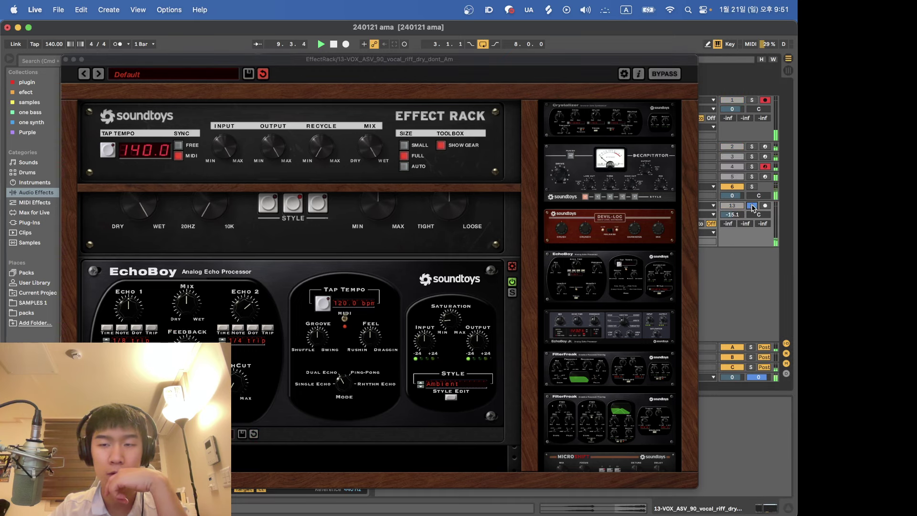
pyautogui.click(186, 307)
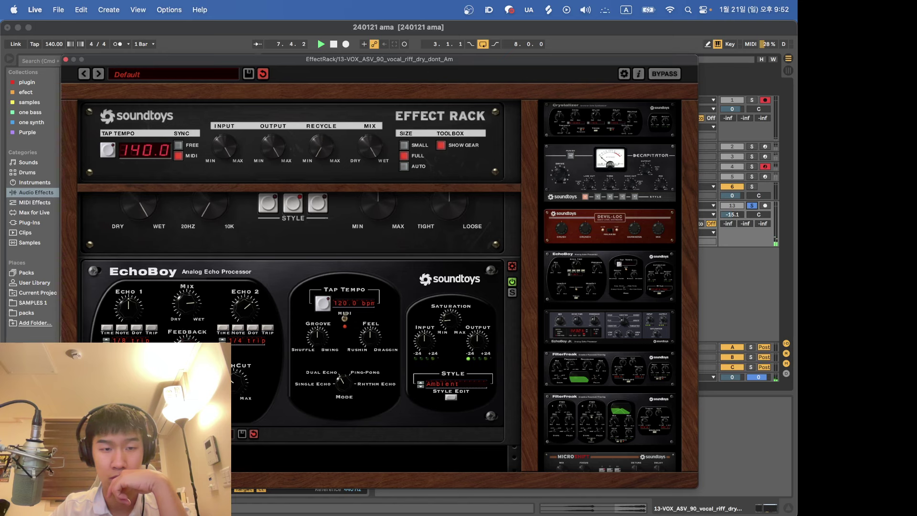
# Remove Radiator from the Effect Rack and put FilterFreak in its place above MicroShift.
pyautogui.scroll(5, 217, 287)
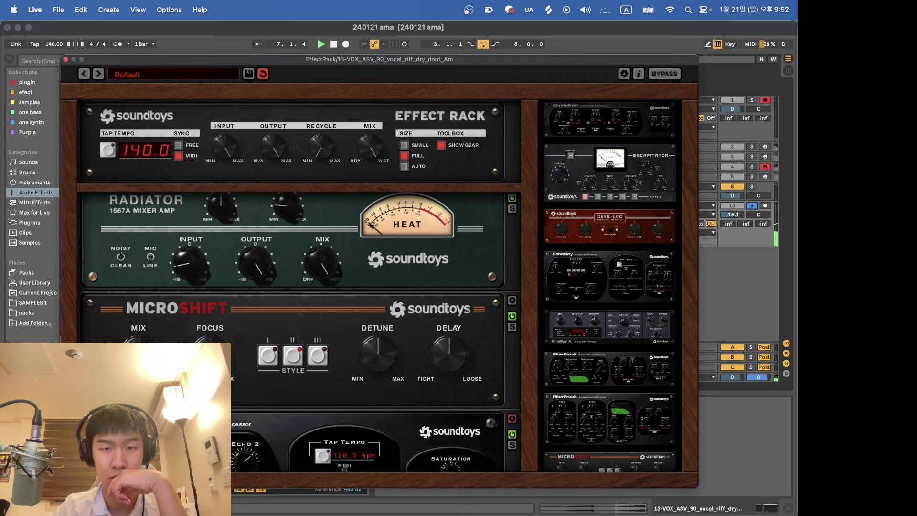
pyautogui.moveTo(430, 253); pyautogui.dragTo(632, 252)
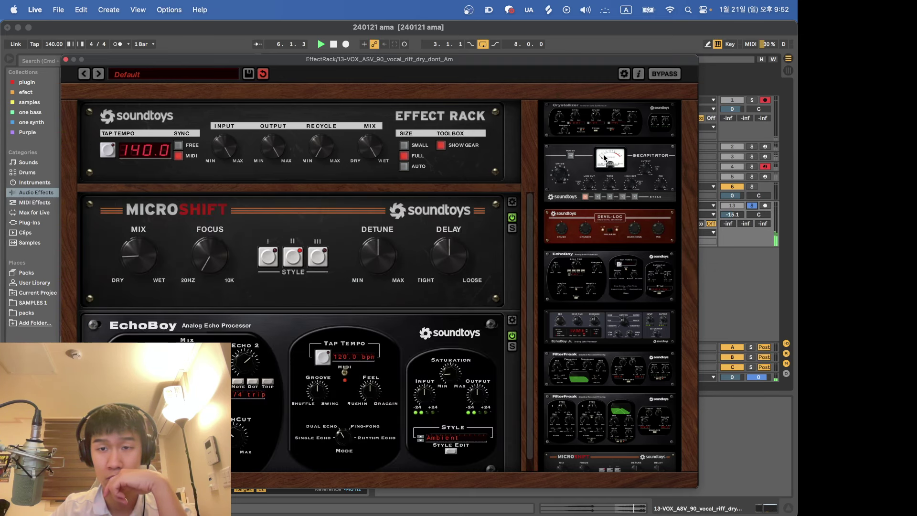
pyautogui.scroll(-10, 590, 327)
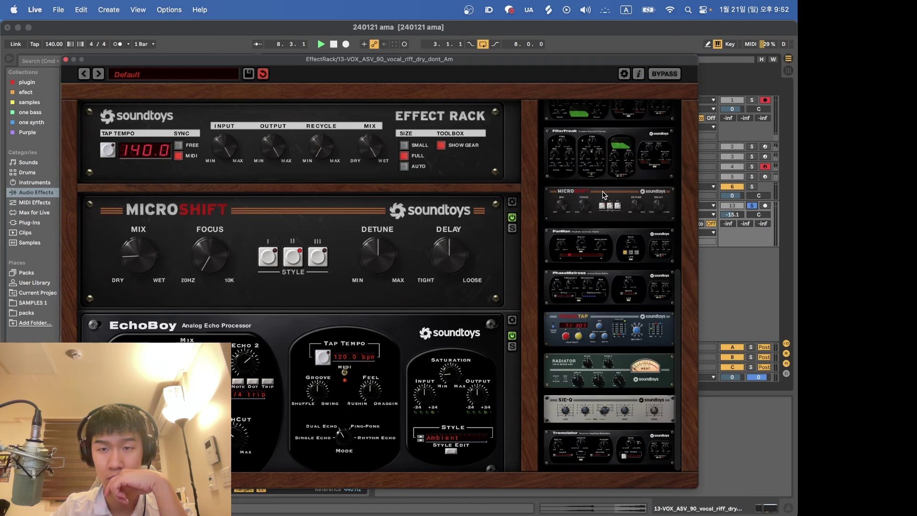
pyautogui.moveTo(607, 110); pyautogui.dragTo(386, 211)
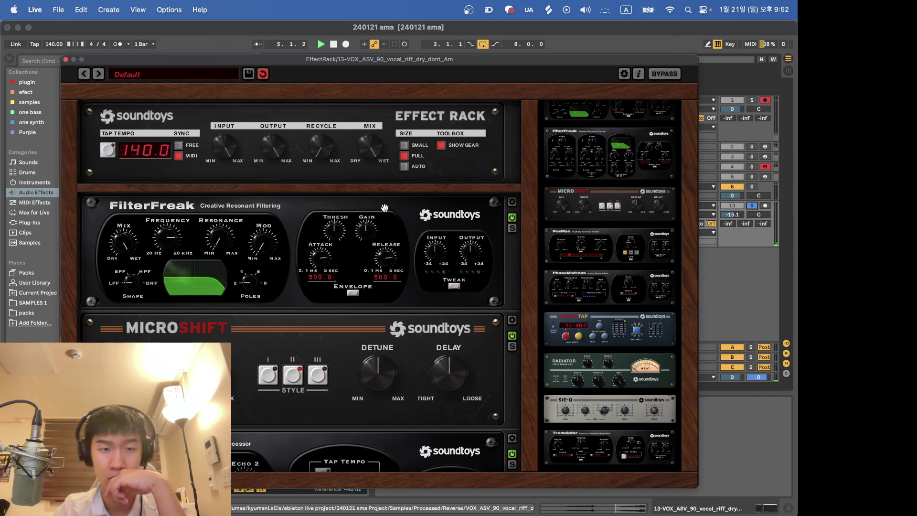
# Show FilterFreak's preset controls and step forward through the presets to FM Sweep.
pyautogui.click(511, 203)
pyautogui.click(119, 313)
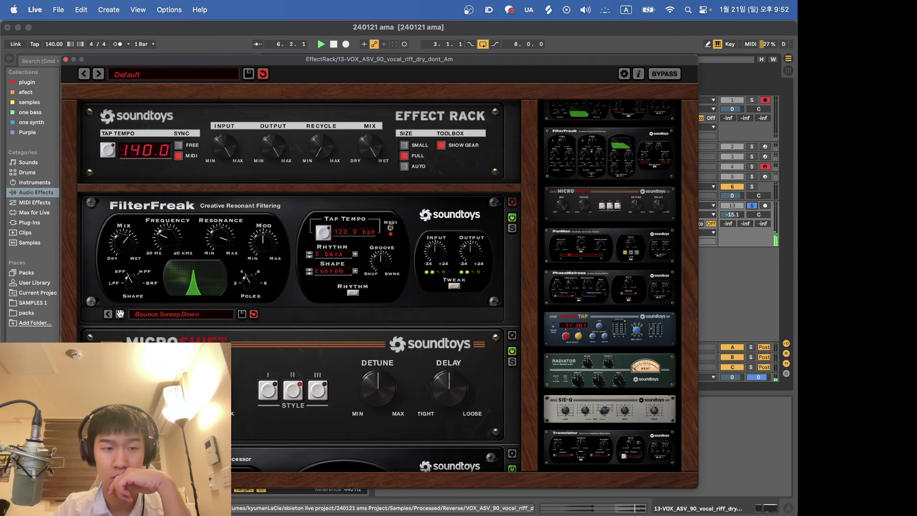
pyautogui.click(119, 313)
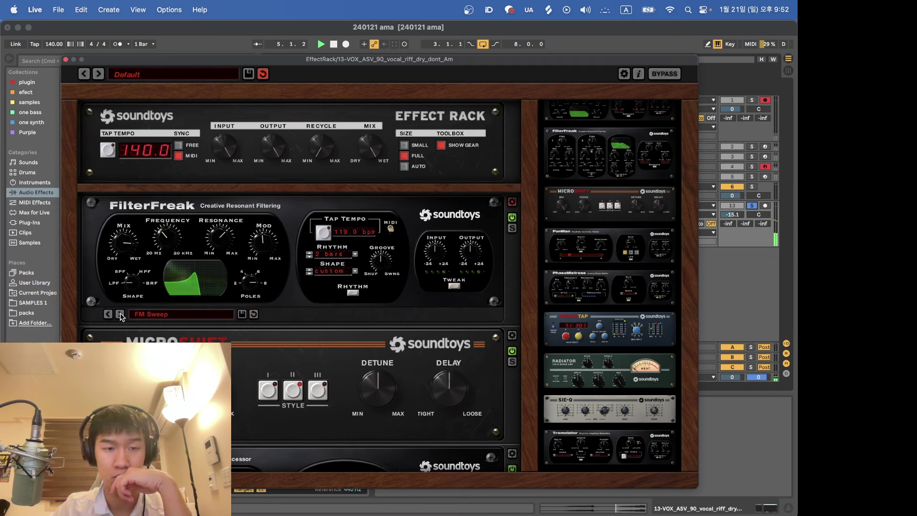
# Audition further FilterFreak presets, settle on Random Sweeper, and close the Effect Rack window.
pyautogui.click(119, 313)
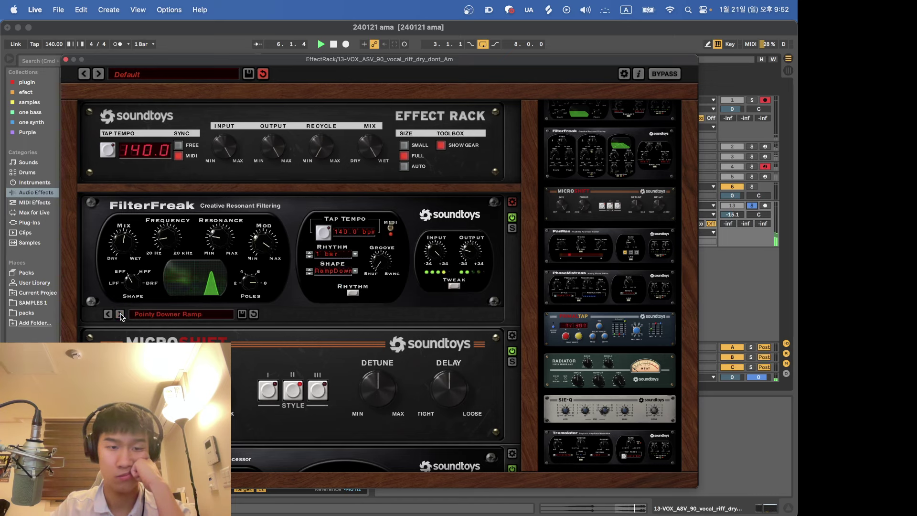
pyautogui.click(120, 313)
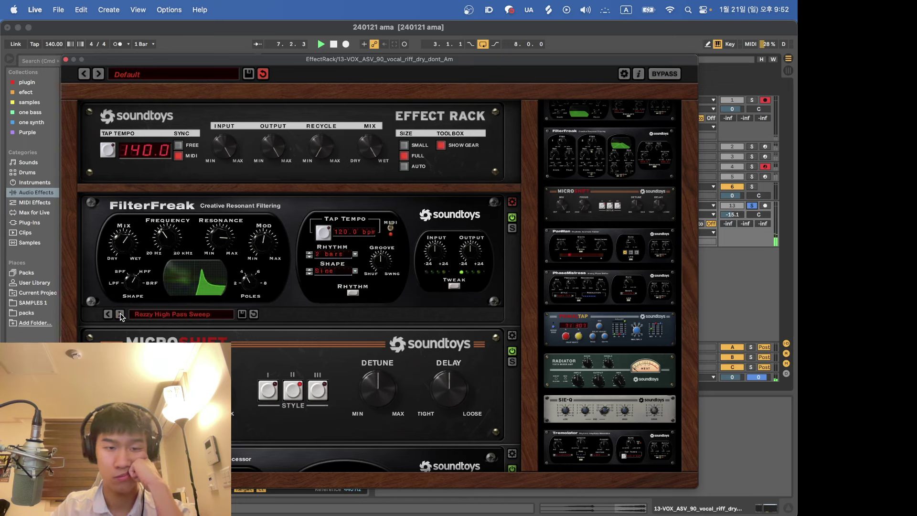
pyautogui.click(108, 314)
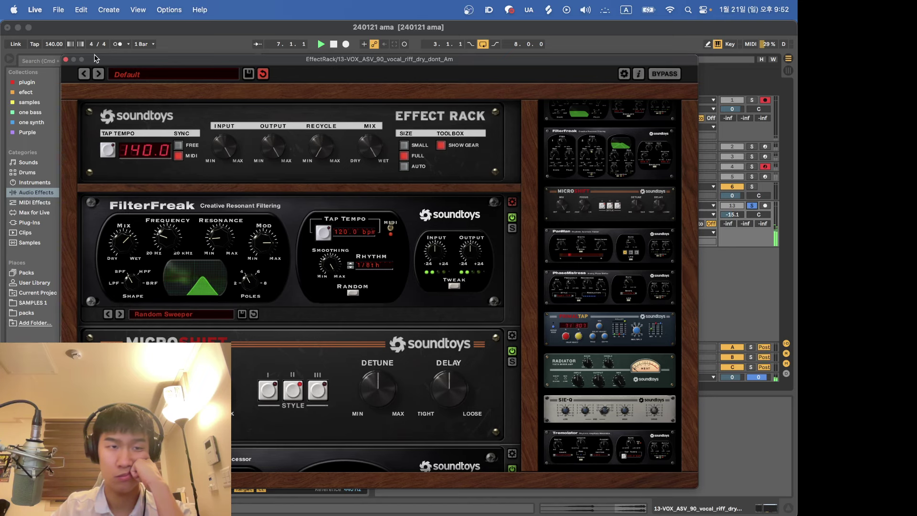
pyautogui.click(65, 60)
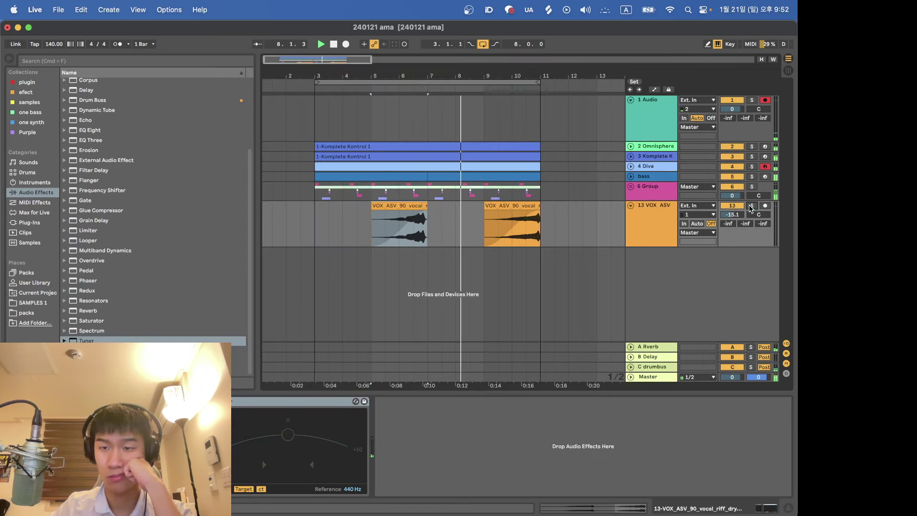
# Add EQ Eight's LOW CUT preset to the vocal track and lower its high band to -9.05 dB at 2.61 kHz.
pyautogui.click(64, 130)
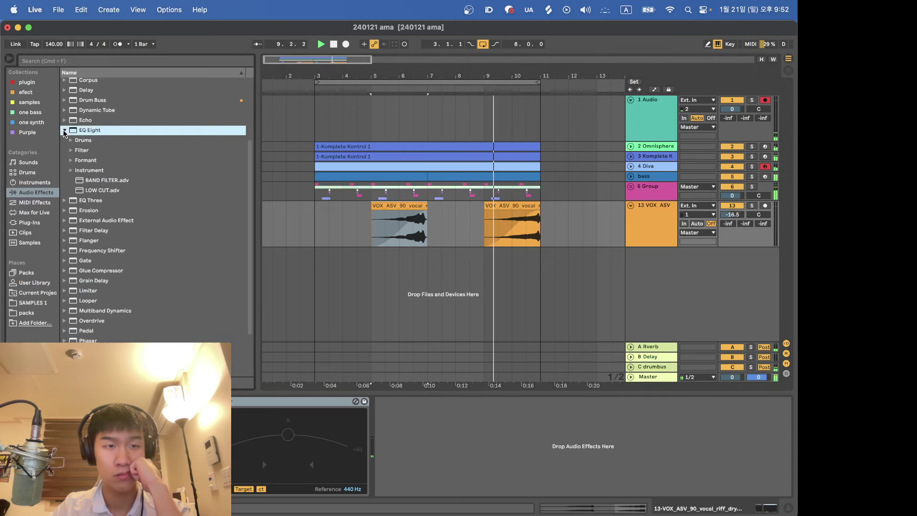
pyautogui.doubleClick(105, 191)
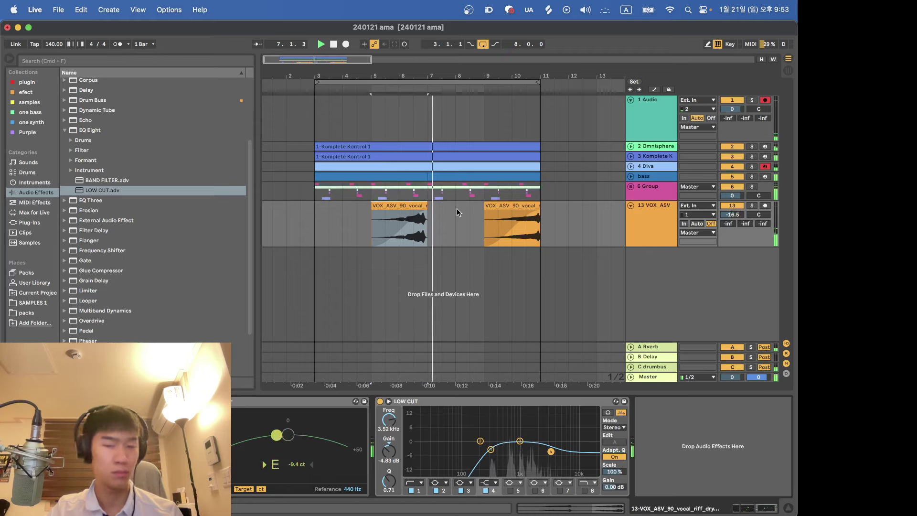
pyautogui.moveTo(551, 451); pyautogui.dragTo(545, 463)
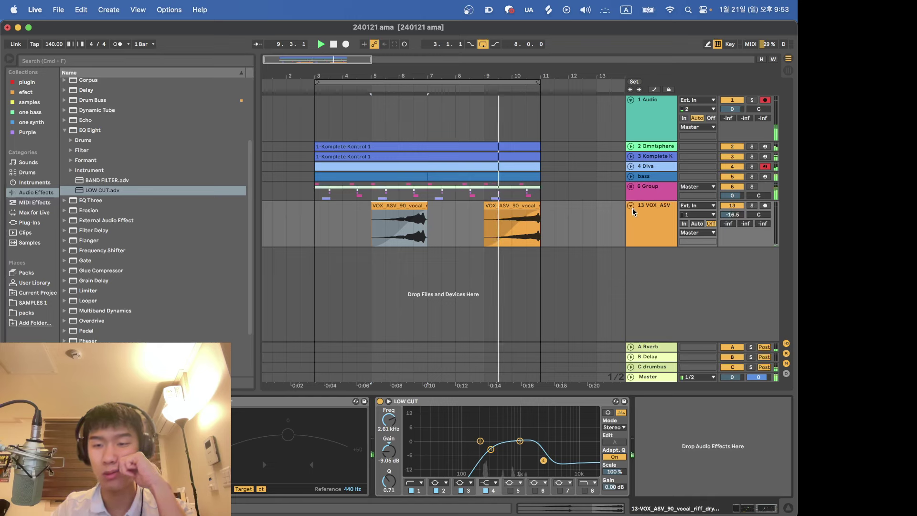
# Fold the vocal track and duplicate all the clips from bars 3 to 11 directly after themselves.
pyautogui.doubleClick(648, 205)
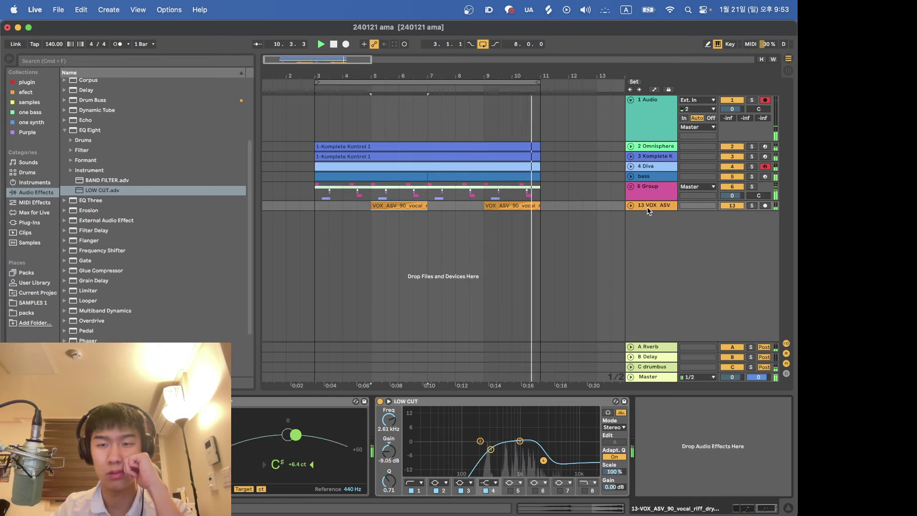
pyautogui.click(531, 204)
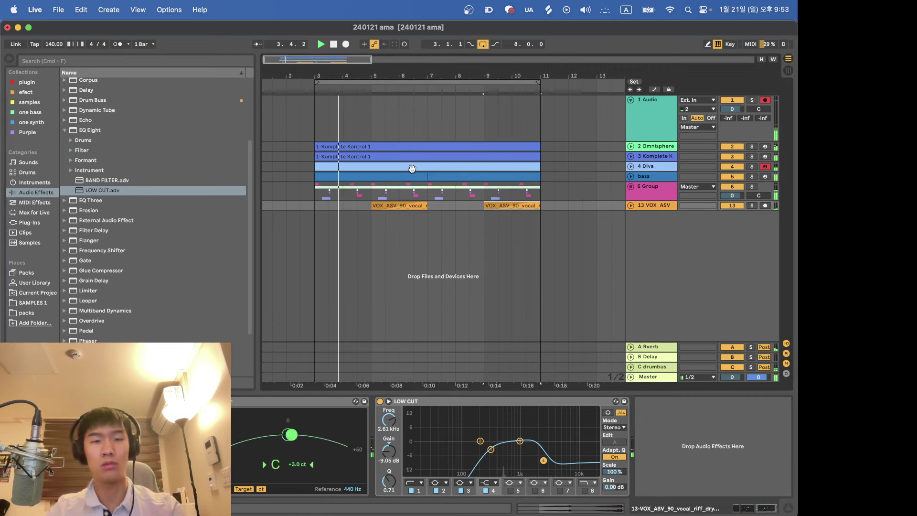
pyautogui.click(358, 145)
pyautogui.press('-')
pyautogui.press('-')
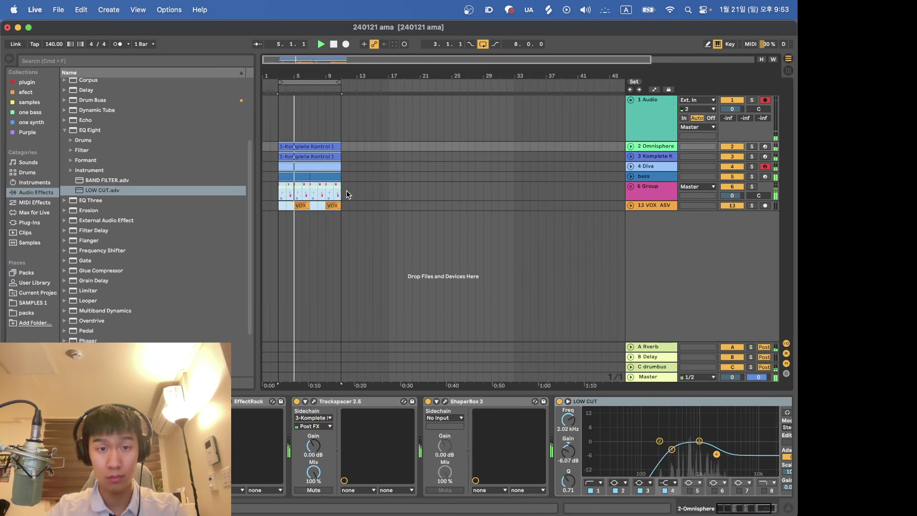
pyautogui.press('super+d')
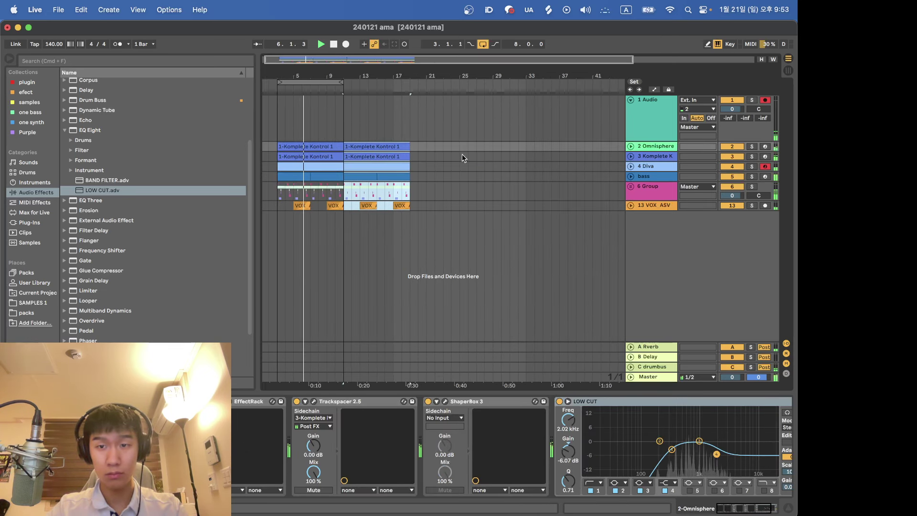
# Unfold the Omnisphere and Komplete Kontrol tracks and rename them "pad" and "piano".
pyautogui.click(630, 156)
pyautogui.click(631, 146)
pyautogui.click(644, 153)
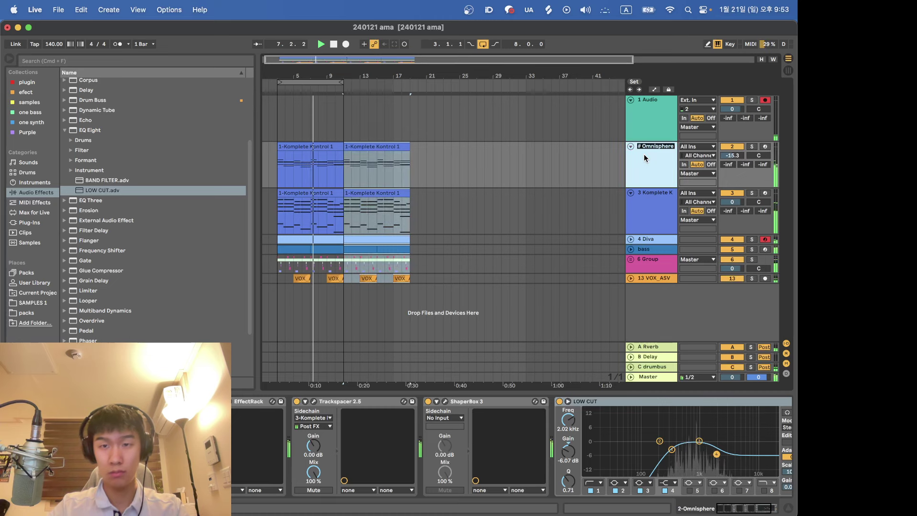
pyautogui.write('pad')
pyautogui.press('Tab')
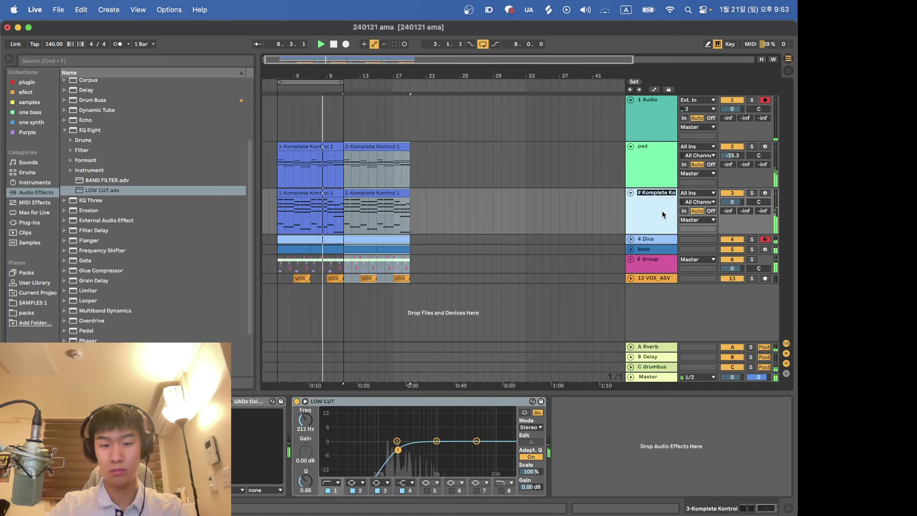
pyautogui.write('piano')
pyautogui.press('Return')
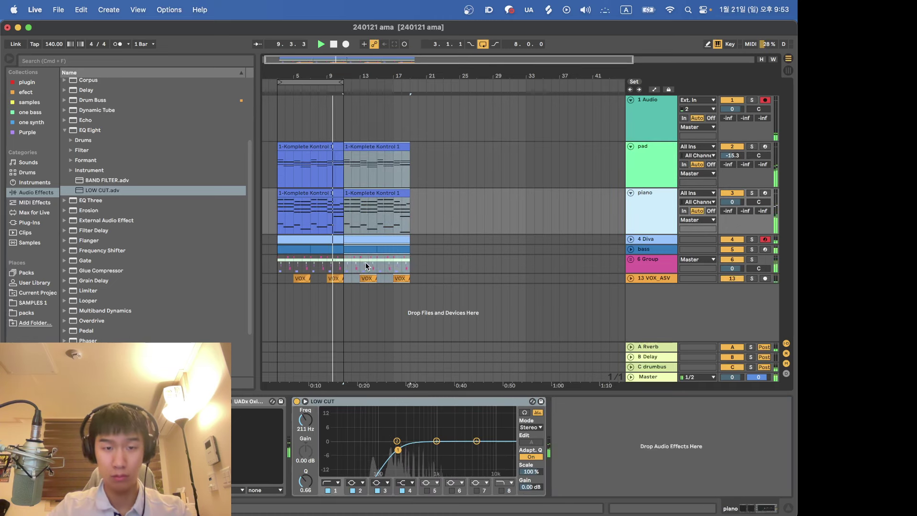
# Delete the Diva, bass, 6 Group and vocal clips from the first section, bars 3 to 11.
pyautogui.moveTo(340, 274); pyautogui.dragTo(297, 239)
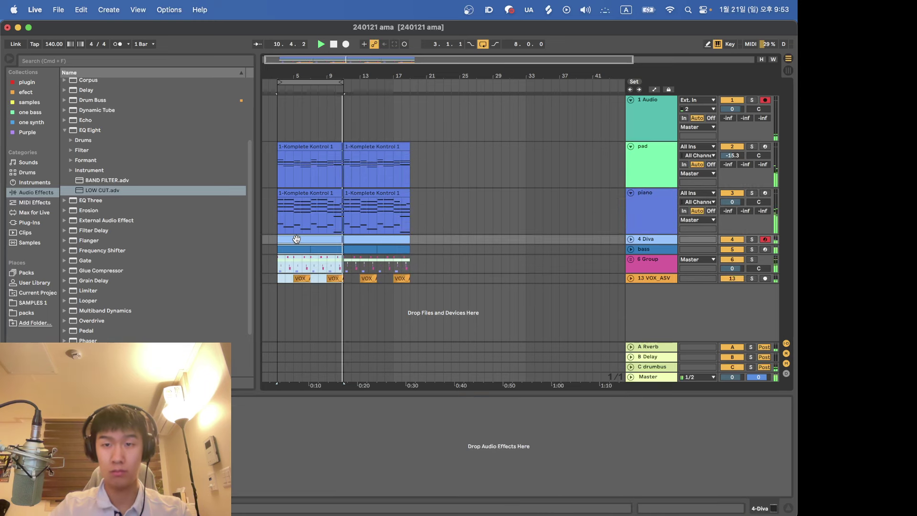
pyautogui.press('space')
pyautogui.press('space')
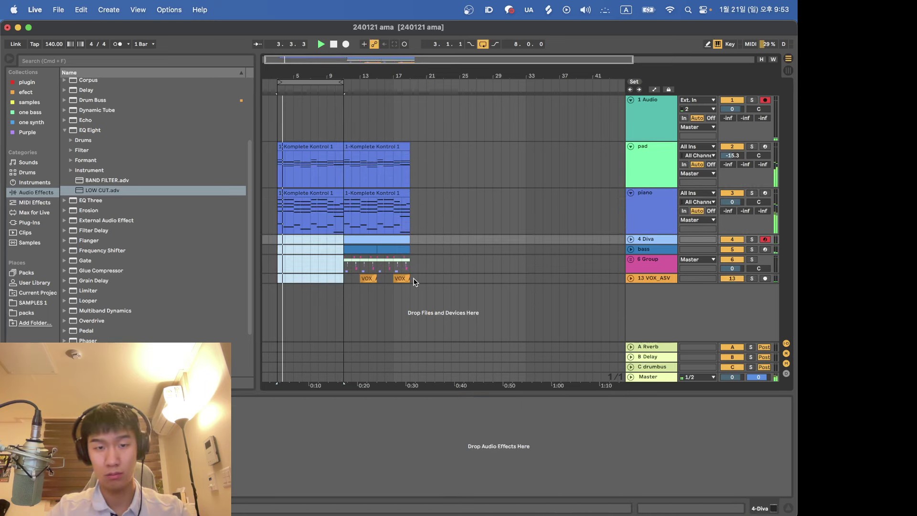
# Copy the vocal clips of the second section into the first section, starting at bar 3.
pyautogui.moveTo(410, 278); pyautogui.dragTo(345, 281)
pyautogui.press('super+c')
pyautogui.click(277, 278)
pyautogui.press('super+v')
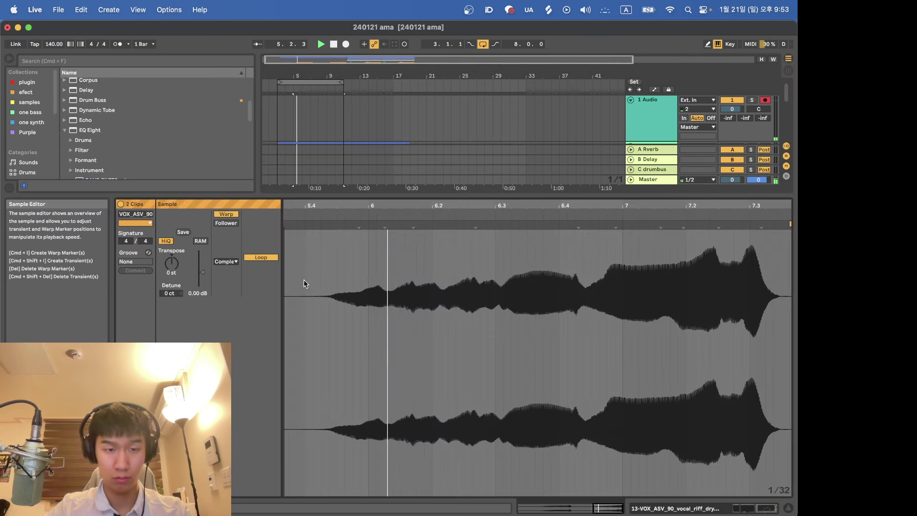
# Transpose the first section's vocal clips to -12 st and return to the vocal track's device chain.
pyautogui.doubleClick(304, 279)
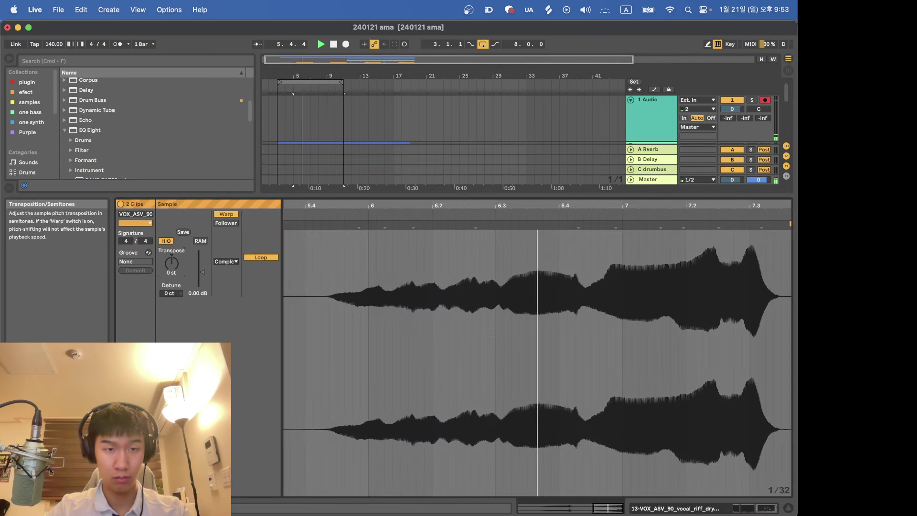
pyautogui.press('Up')
pyautogui.press('Up')
pyautogui.press('Up')
pyautogui.press('Up')
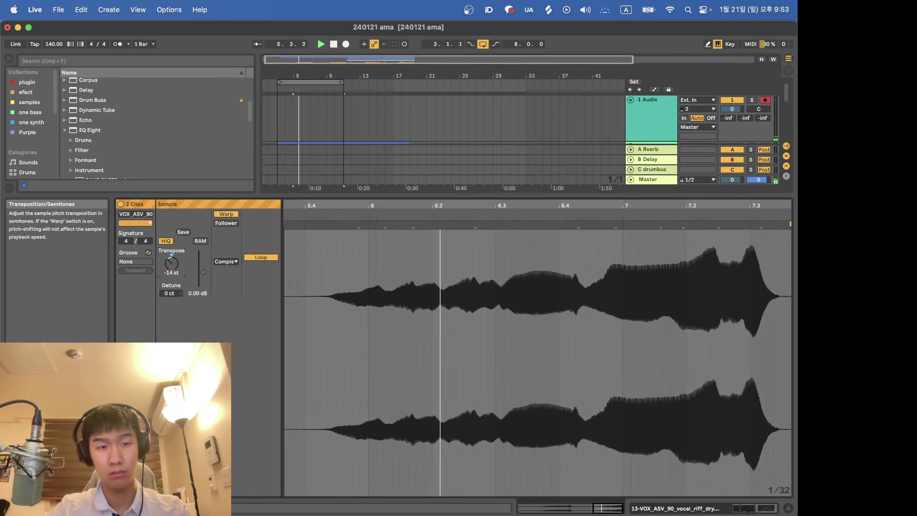
pyautogui.press('Up')
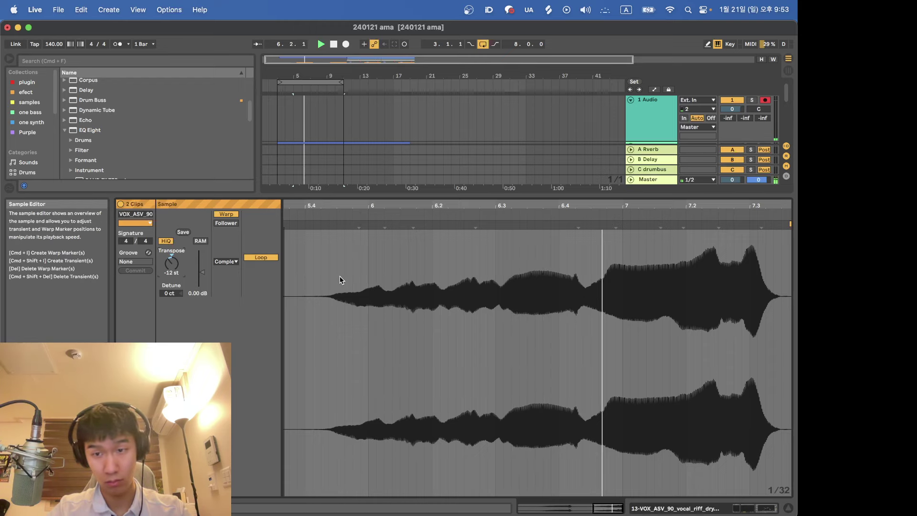
pyautogui.hotkey('shift', 'Tab')
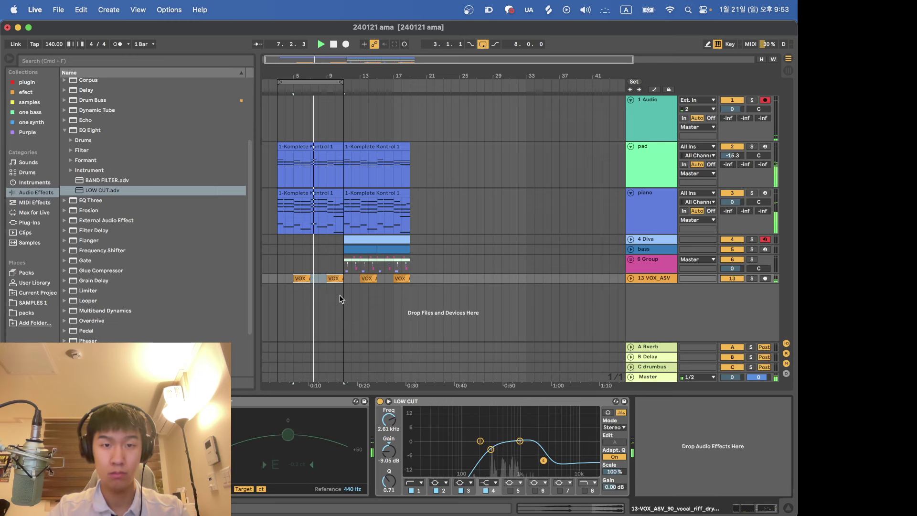
# Turn off the arrangement loop and duplicate the second section's clips on all tracks to bar 19.
pyautogui.click(483, 44)
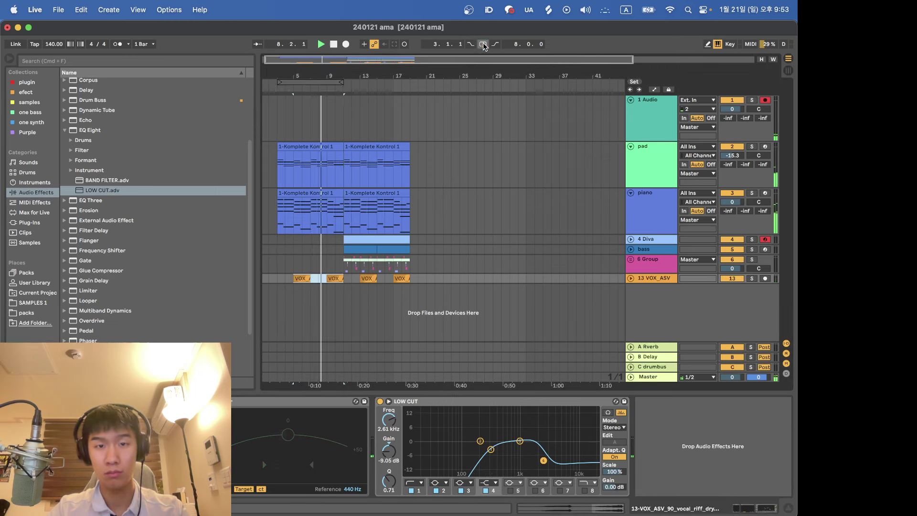
pyautogui.click(375, 149)
pyautogui.keyDown('shift'); pyautogui.click(404, 278); pyautogui.keyUp('shift')
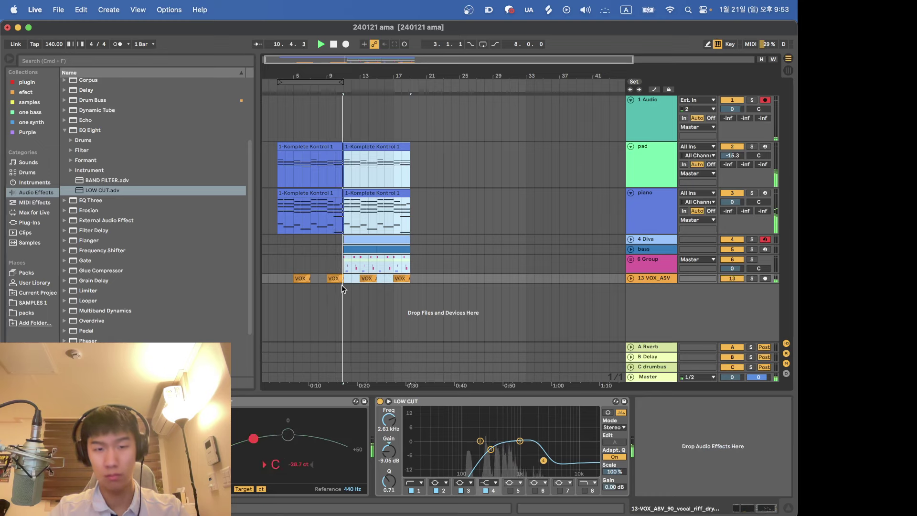
pyautogui.press('super+d')
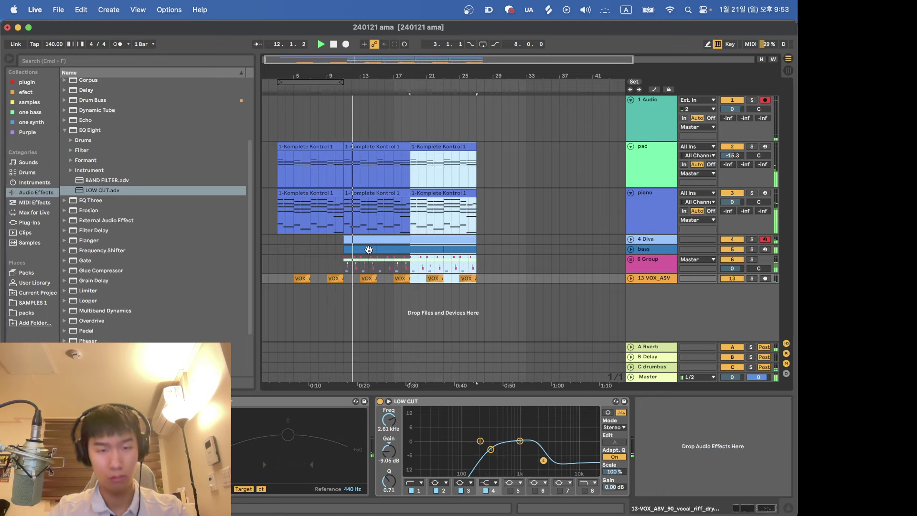
pyautogui.click(397, 249)
pyautogui.keyDown('shift'); pyautogui.click(397, 249); pyautogui.keyUp('shift')
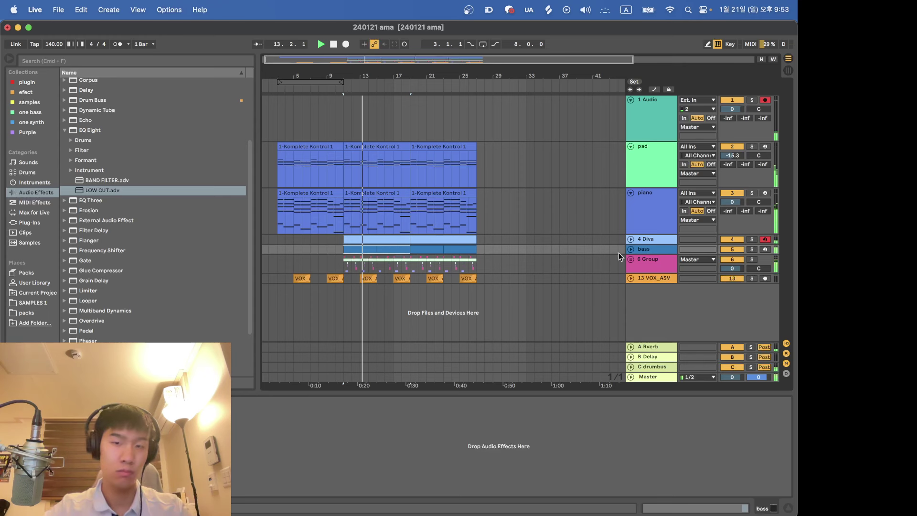
pyautogui.press('Tab')
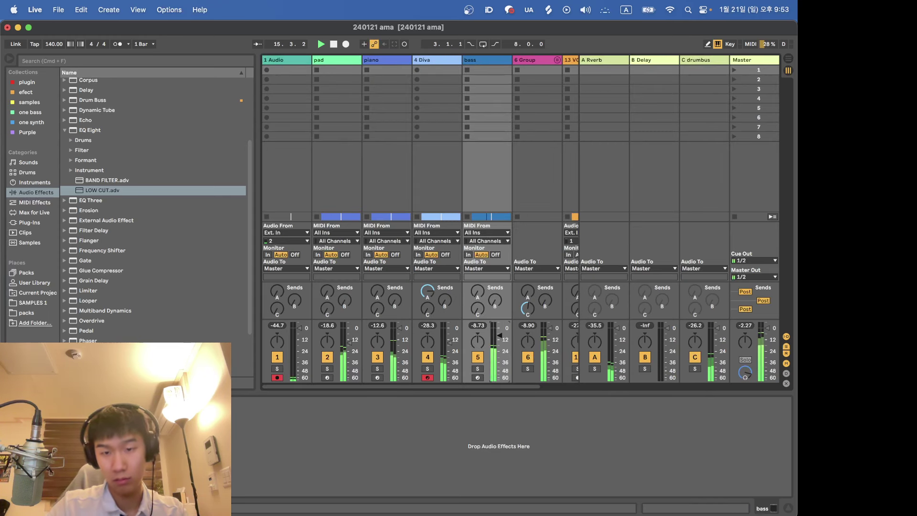
pyautogui.press('Tab')
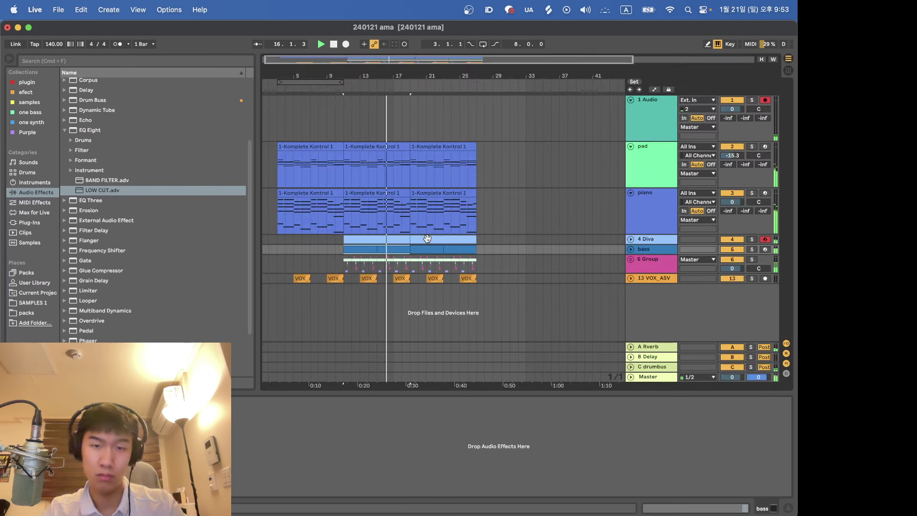
pyautogui.click(639, 233)
pyautogui.click(649, 178)
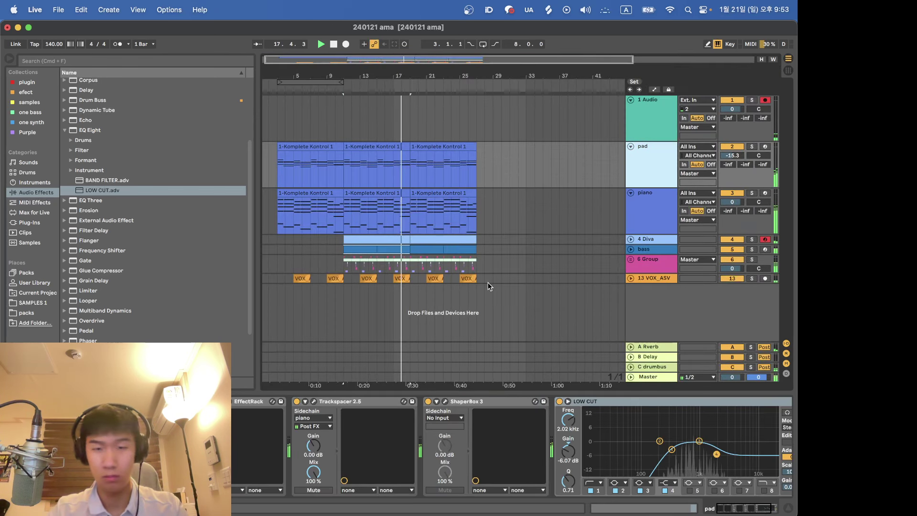
pyautogui.scroll(3, 429, 265)
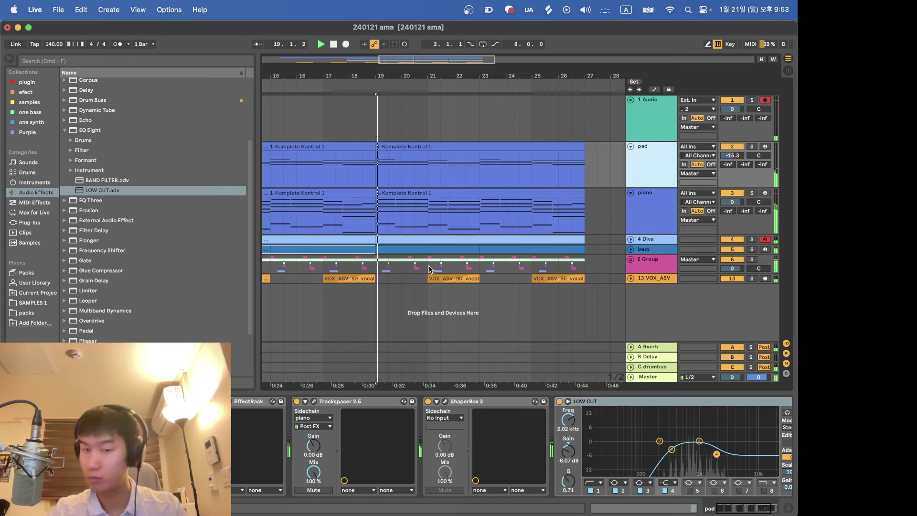
pyautogui.scroll(-1, 428, 265)
pyautogui.click(428, 265)
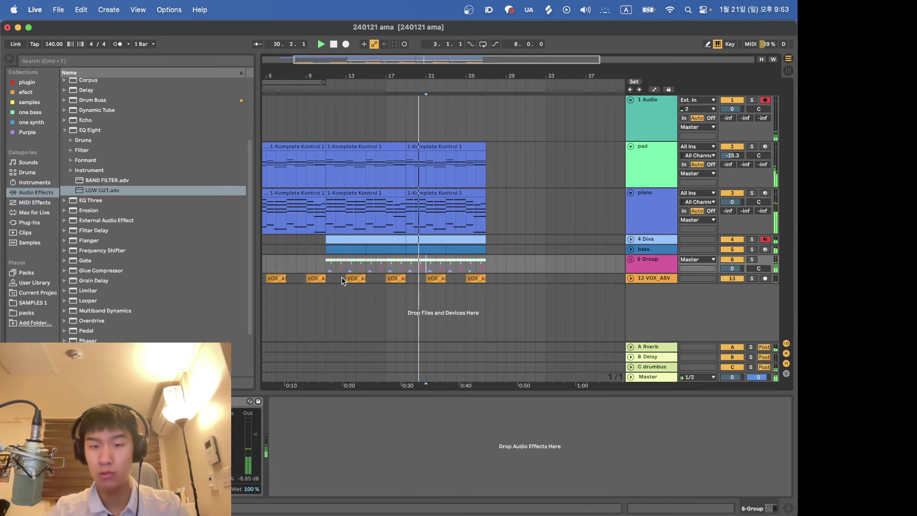
# Duplicate the third section's clips from the piano track down to the vocal track to bar 27, leaving out the pad.
pyautogui.click(458, 215)
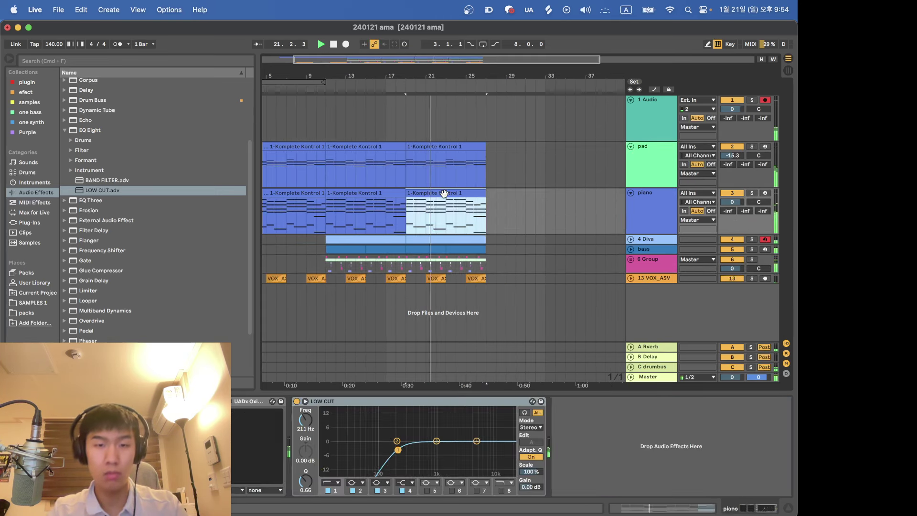
pyautogui.keyDown('shift'); pyautogui.click(478, 278); pyautogui.keyUp('shift')
pyautogui.press('super+d')
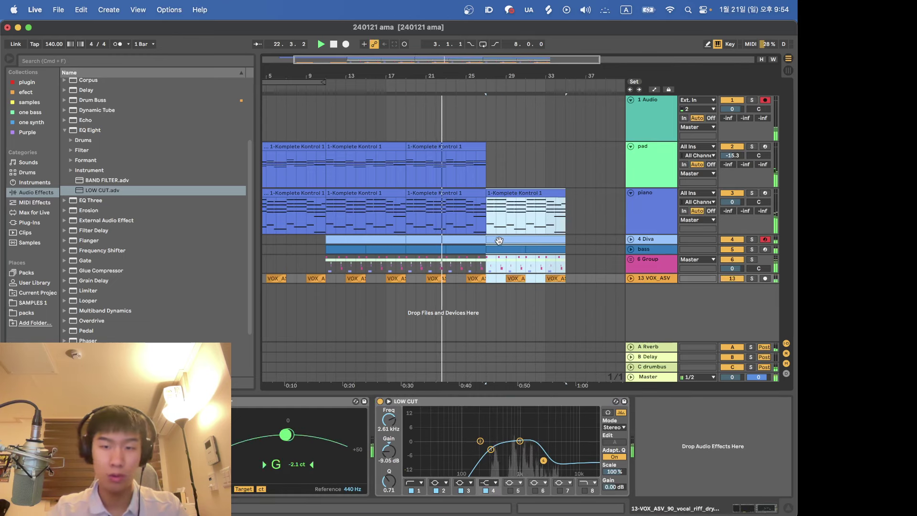
# Delete the Diva and bass clips from the fourth section, starting at bar 27.
pyautogui.click(498, 240)
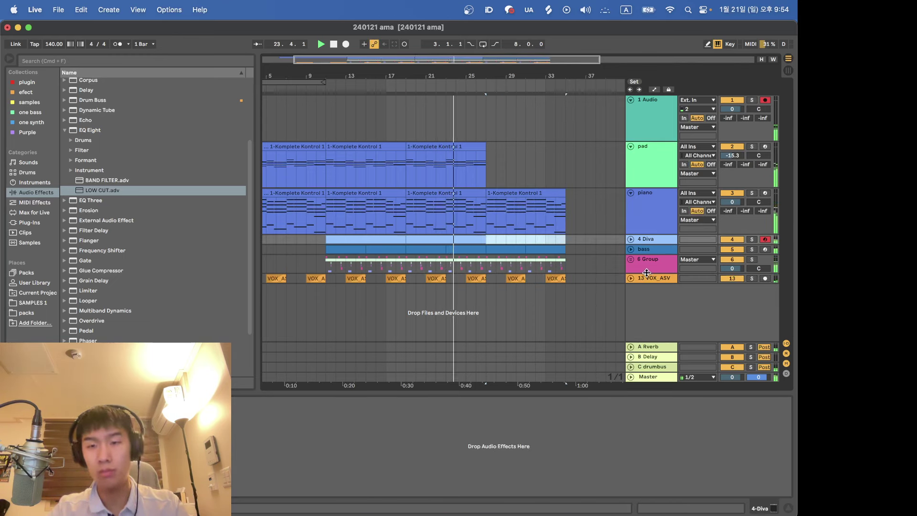
pyautogui.click(555, 246)
pyautogui.click(519, 251)
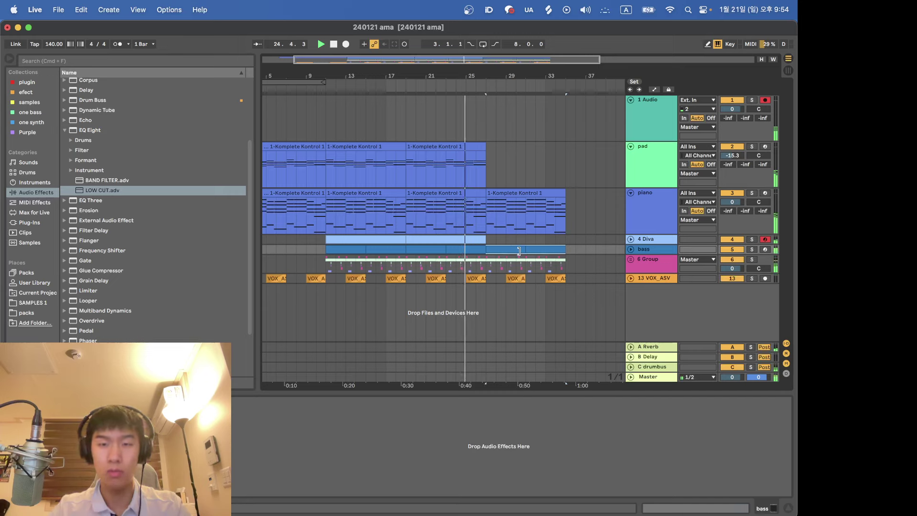
pyautogui.press('Delete')
# Duplicate the second section's bass clip to bar 19 and move the vocal track directly below the piano track.
pyautogui.click(356, 251)
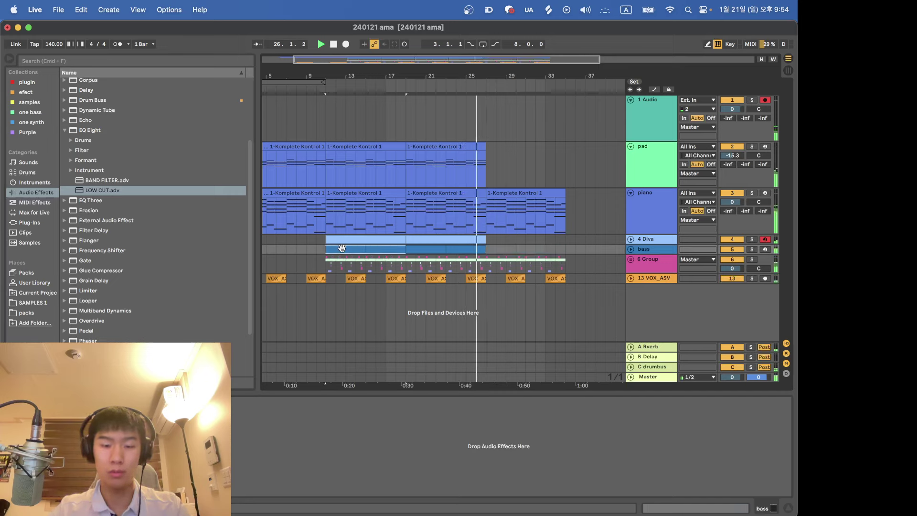
pyautogui.press('super+d')
pyautogui.moveTo(654, 279); pyautogui.dragTo(659, 239)
# Duplicate the fourth section's clips from the piano track down to the drum group to bar 35.
pyautogui.click(538, 272)
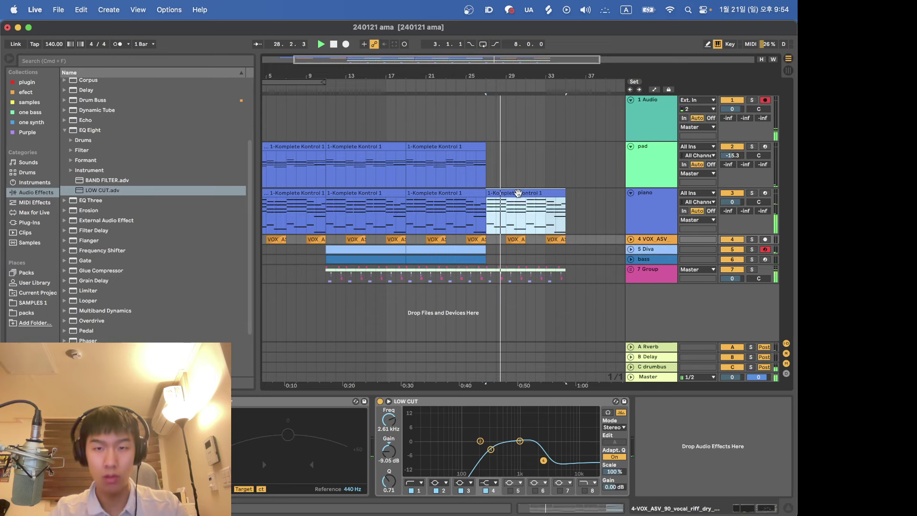
pyautogui.scroll(-3, 472, 248)
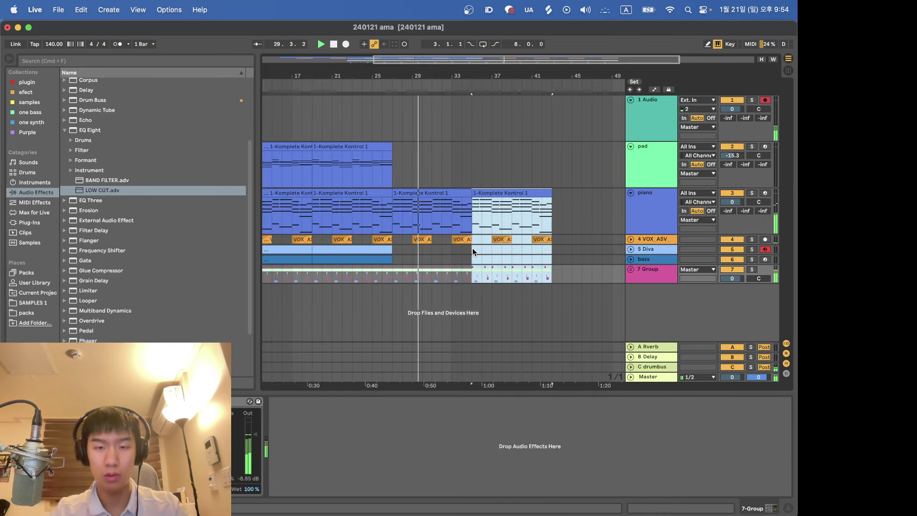
pyautogui.click(457, 198)
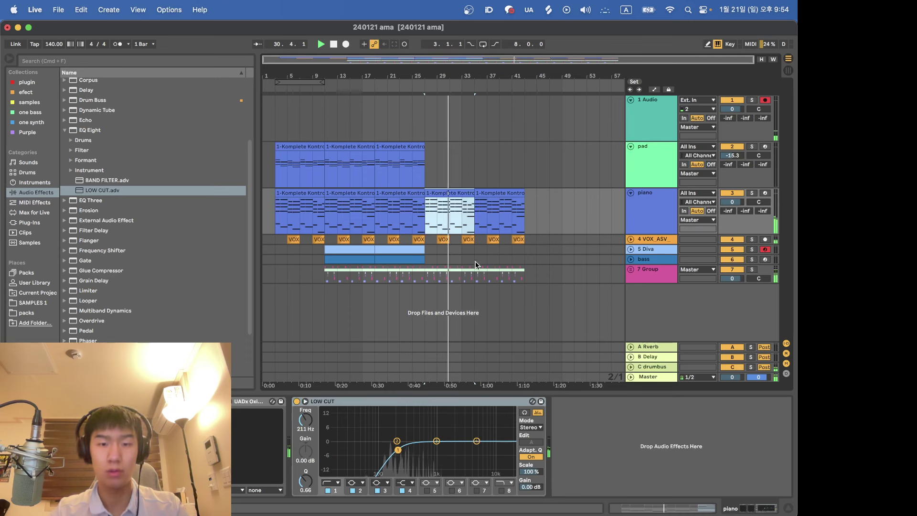
# Unfold the vocal track, lower its volume to -26.8 dB, and collapse the EQ Eight presets in the browser.
pyautogui.click(630, 239)
pyautogui.click(668, 256)
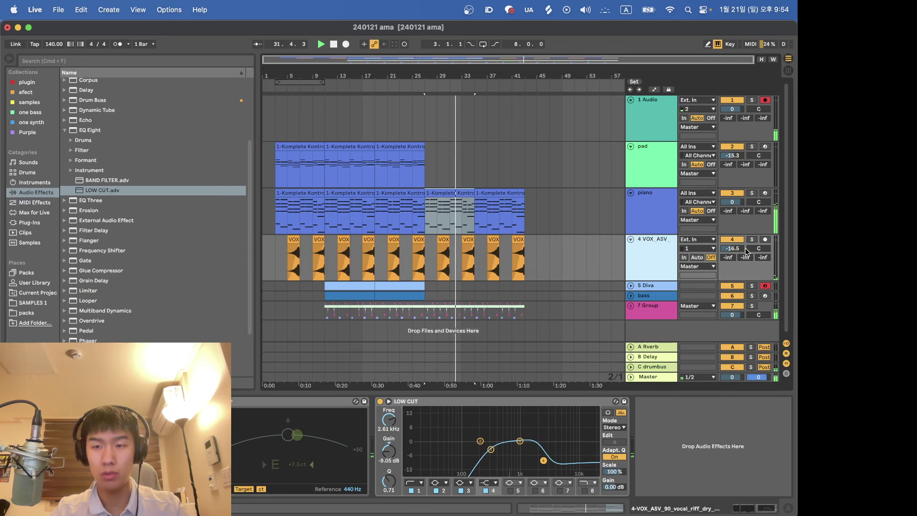
pyautogui.moveTo(735, 249); pyautogui.dragTo(741, 251)
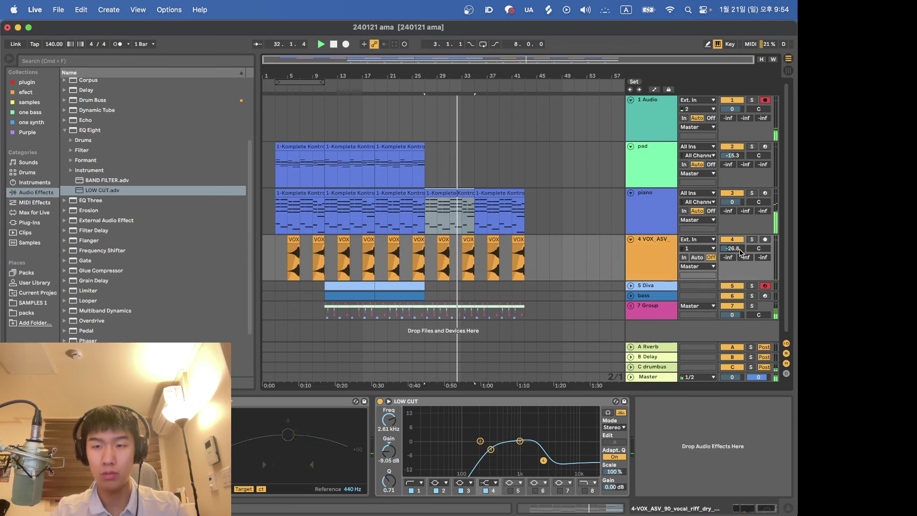
pyautogui.click(93, 129)
pyautogui.click(651, 211)
pyautogui.keyDown('shift'); pyautogui.click(652, 260); pyautogui.keyUp('shift')
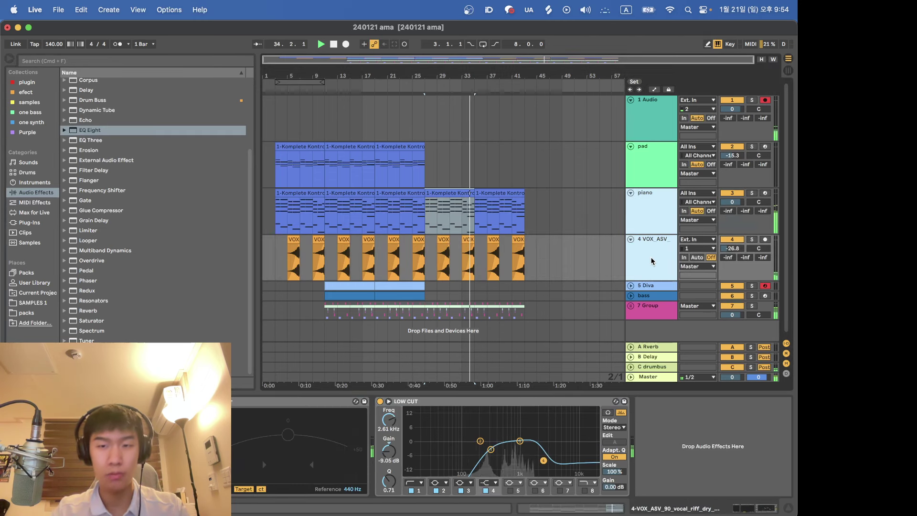
pyautogui.press('Left')
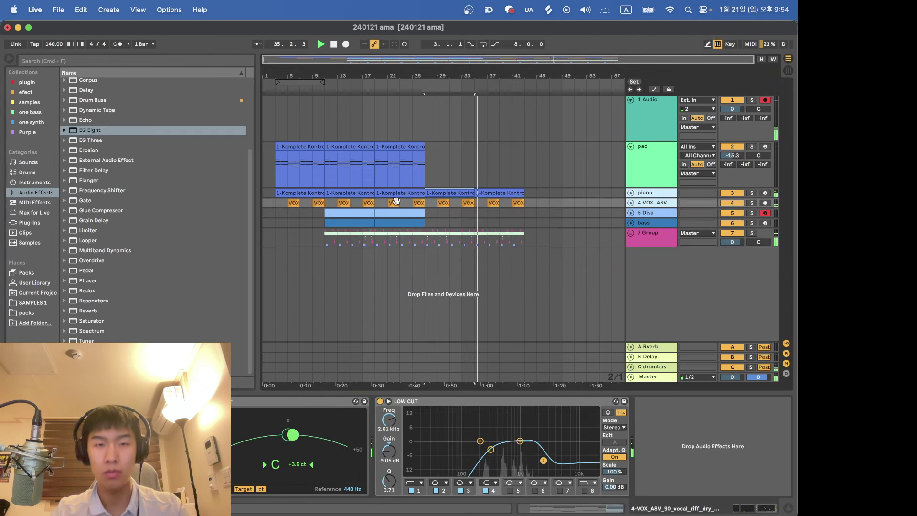
pyautogui.click(631, 193)
pyautogui.click(663, 209)
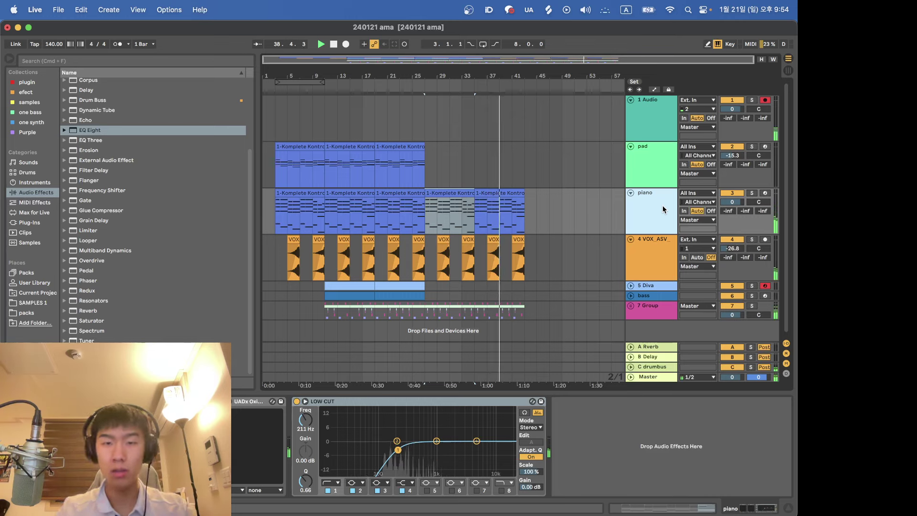
pyautogui.click(661, 170)
pyautogui.click(655, 199)
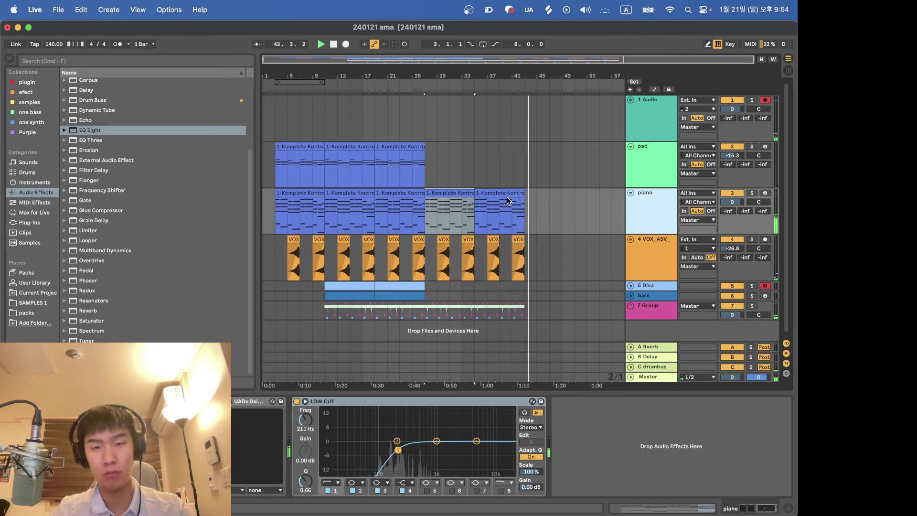
# Open the third section's piano clip and clear its MIDI Ctrl envelope for controller 64 - Hold.
pyautogui.click(372, 228)
pyautogui.doubleClick(380, 225)
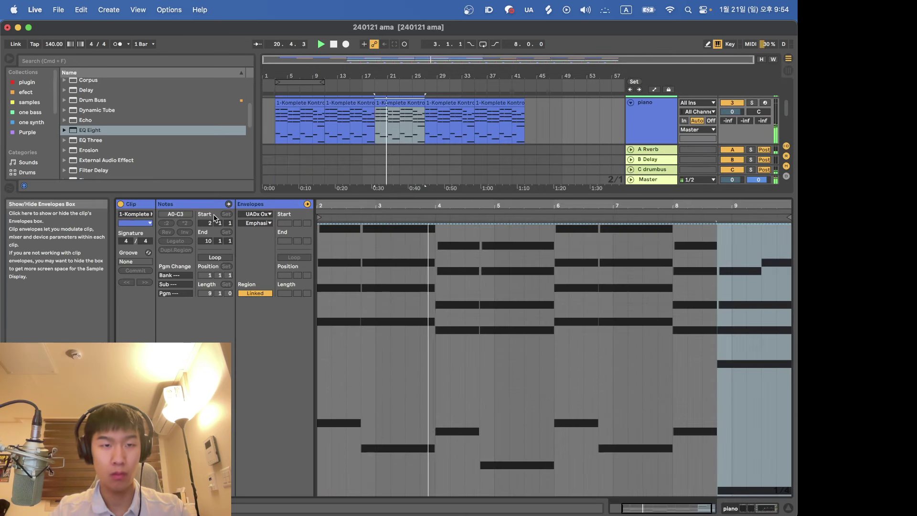
pyautogui.click(256, 214)
pyautogui.click(264, 223)
pyautogui.click(264, 222)
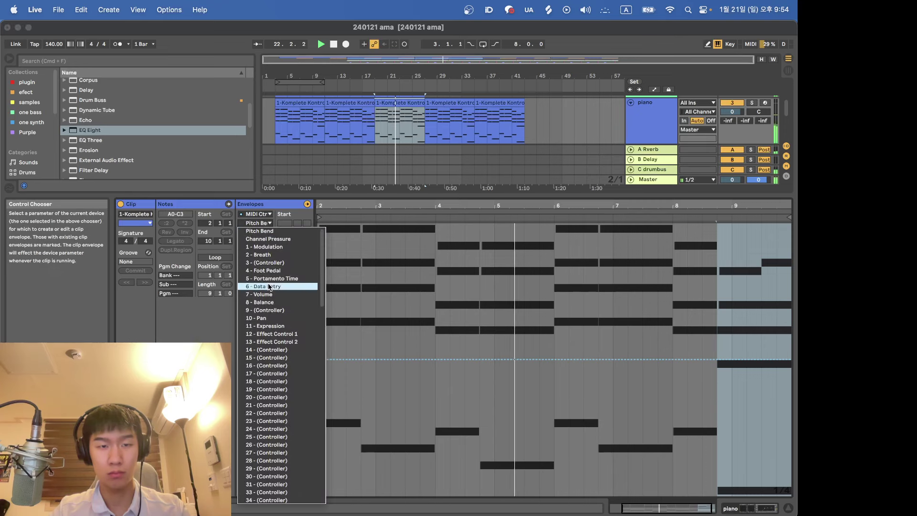
pyautogui.scroll(-5, 282, 334)
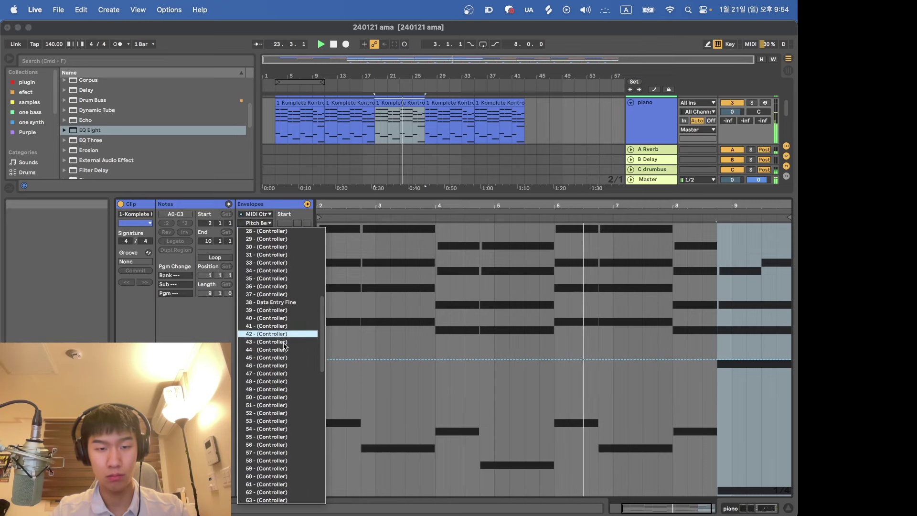
pyautogui.scroll(-2, 282, 334)
pyautogui.click(274, 476)
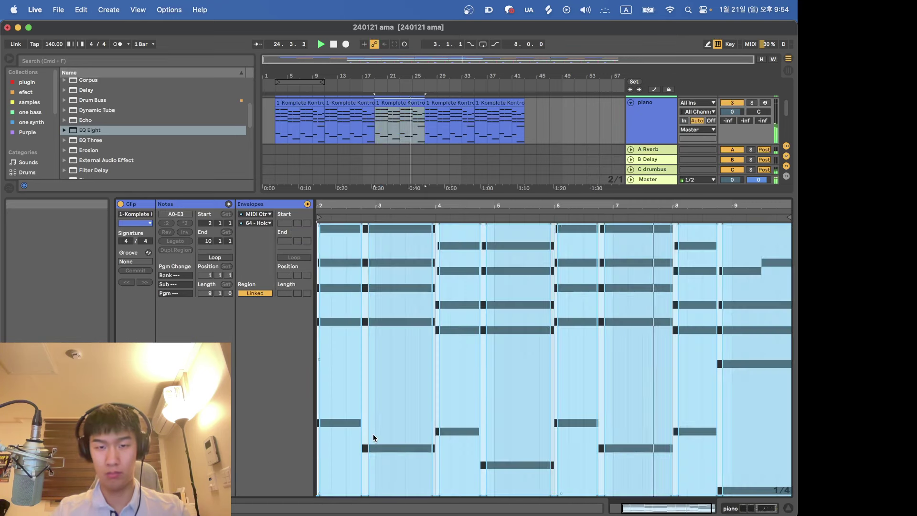
pyautogui.hotkey('shift', 'Tab')
pyautogui.press('Right')
pyautogui.press('Right')
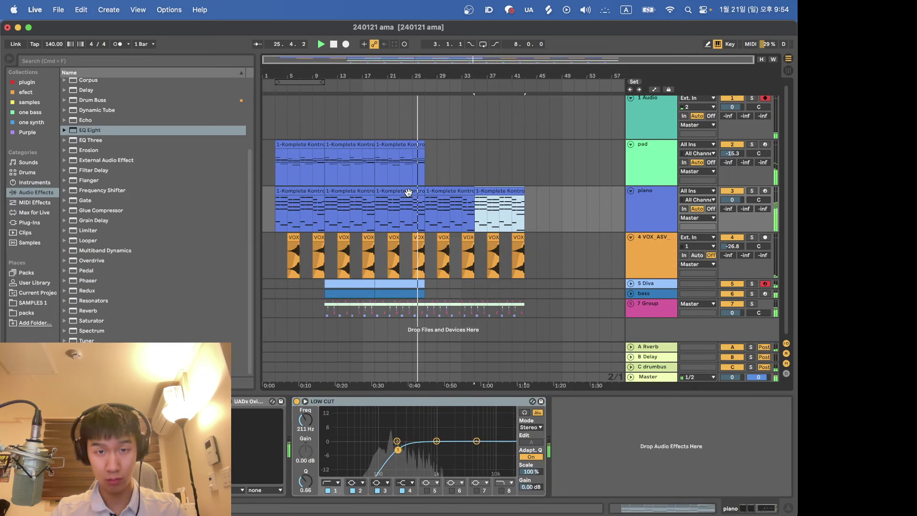
pyautogui.click(349, 191)
pyautogui.click(311, 191)
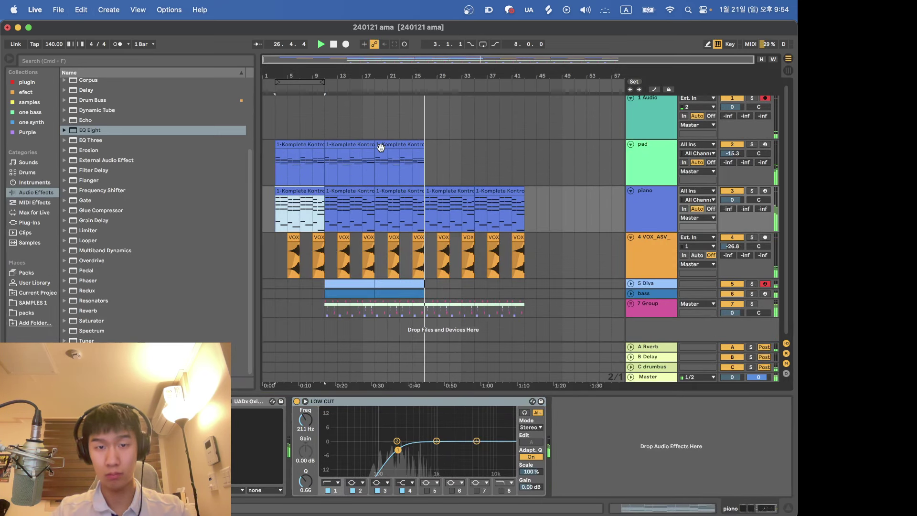
# Copy the third section's pad clip to the fifth section at bar 35 and check its notes.
pyautogui.moveTo(378, 148); pyautogui.dragTo(483, 148)
pyautogui.hotkey('shift', 'Tab')
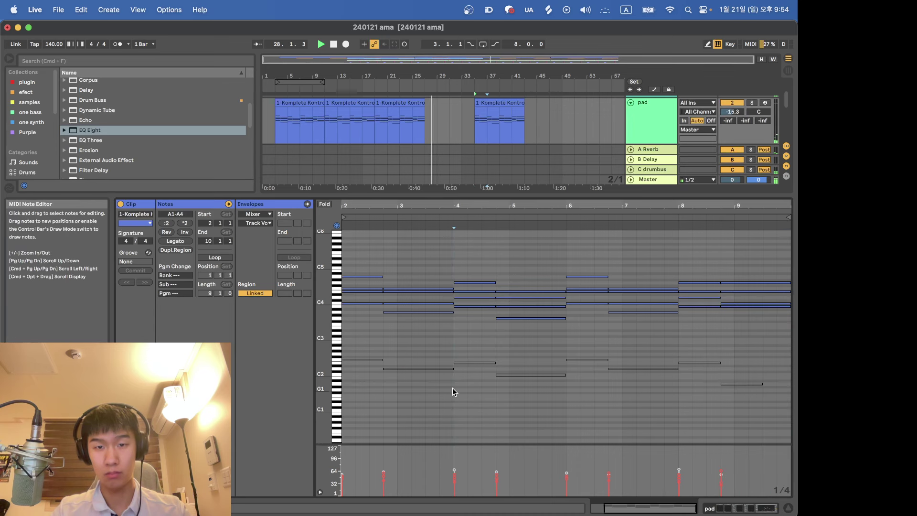
pyautogui.hotkey('shift', 'Tab')
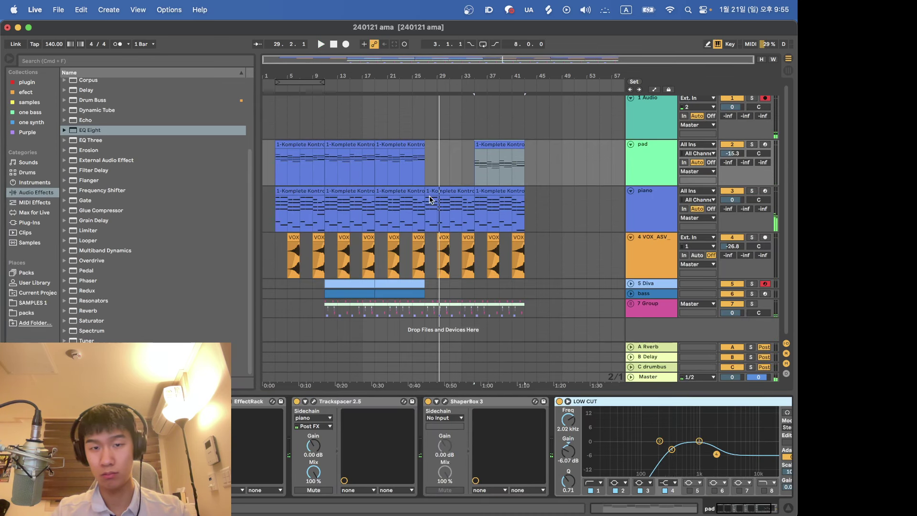
# Inspect the 64 - Hold envelope of the third section's piano clip.
pyautogui.click(388, 191)
pyautogui.hotkey('shift', 'Tab')
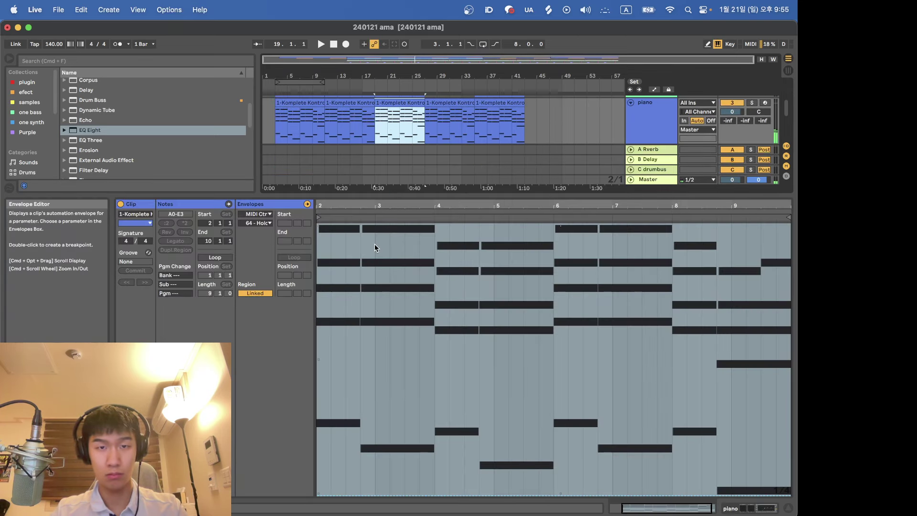
pyautogui.hotkey('shift', 'Tab')
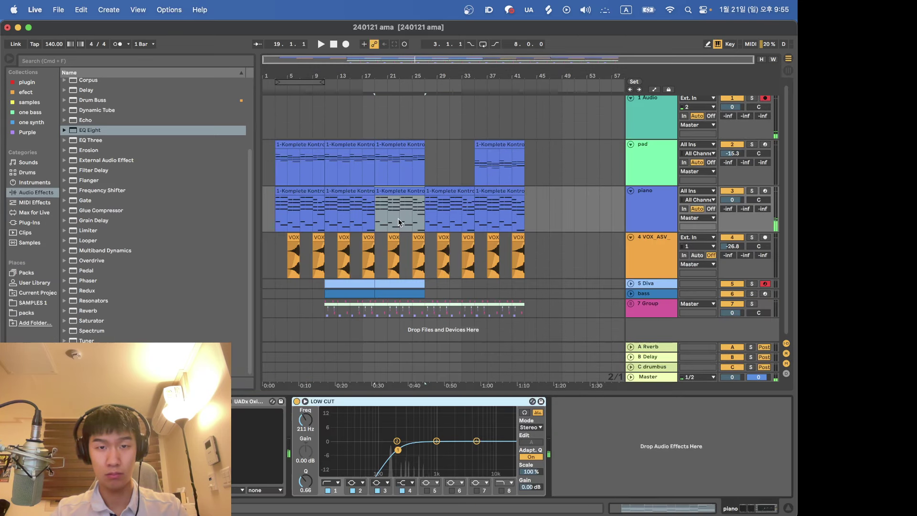
# Arm both the piano track and 1 Audio for recording, and start playback from the fourth section at bar 27.
pyautogui.click(765, 191)
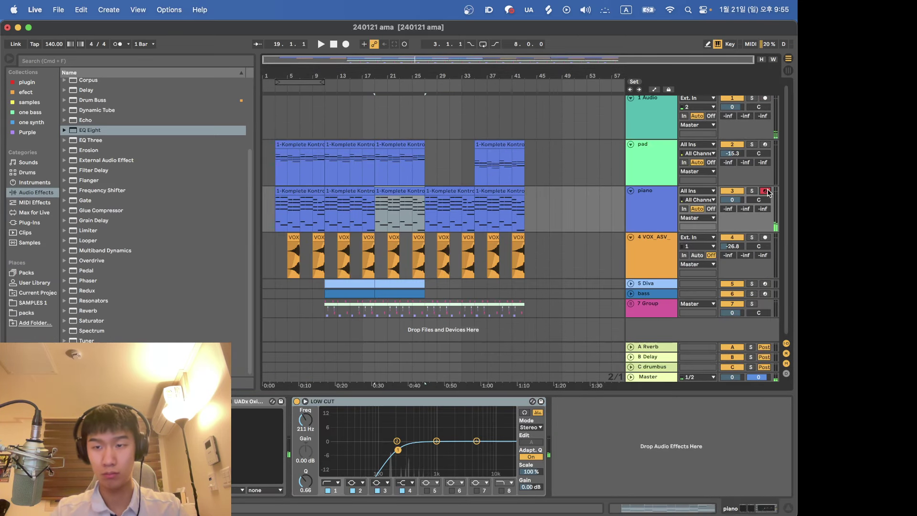
pyautogui.click(766, 101)
pyautogui.click(446, 201)
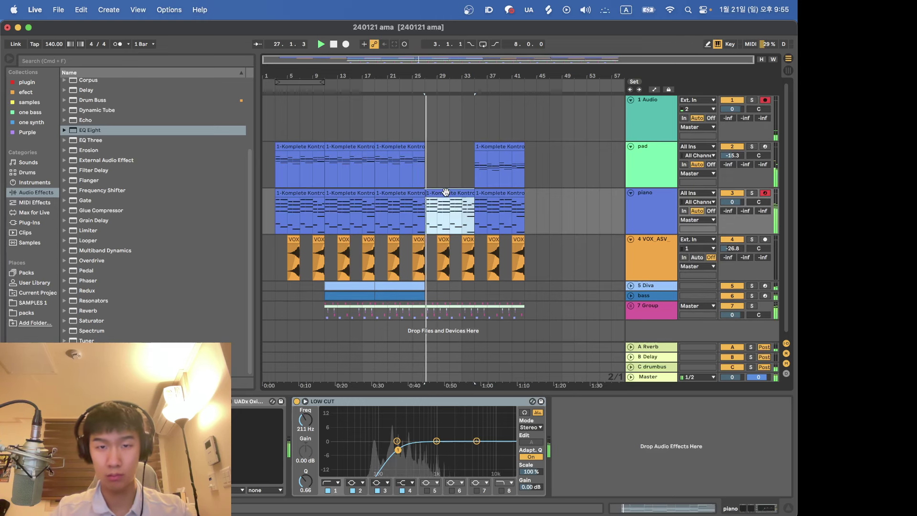
# Recolour the fifth section's pad clip cyan and play the arrangement from bar 35.
pyautogui.click(488, 147)
pyautogui.rightClick(489, 149)
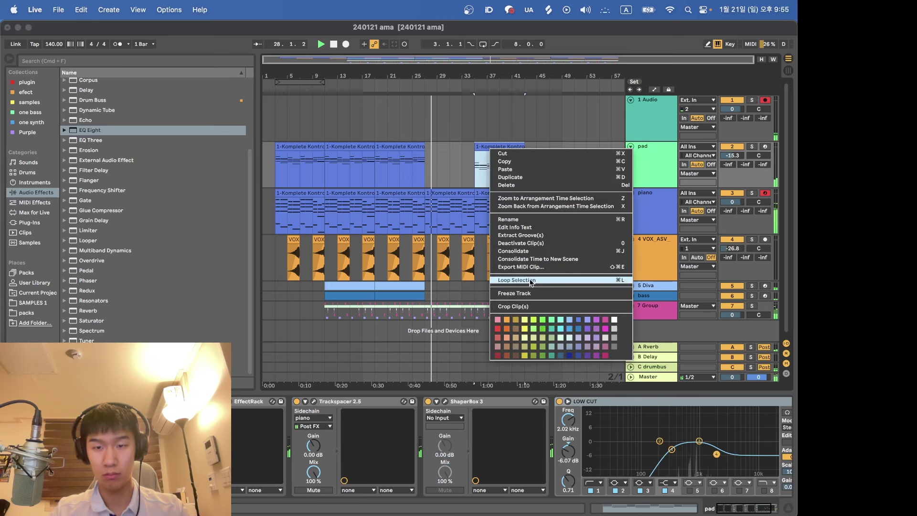
pyautogui.click(561, 329)
pyautogui.click(480, 173)
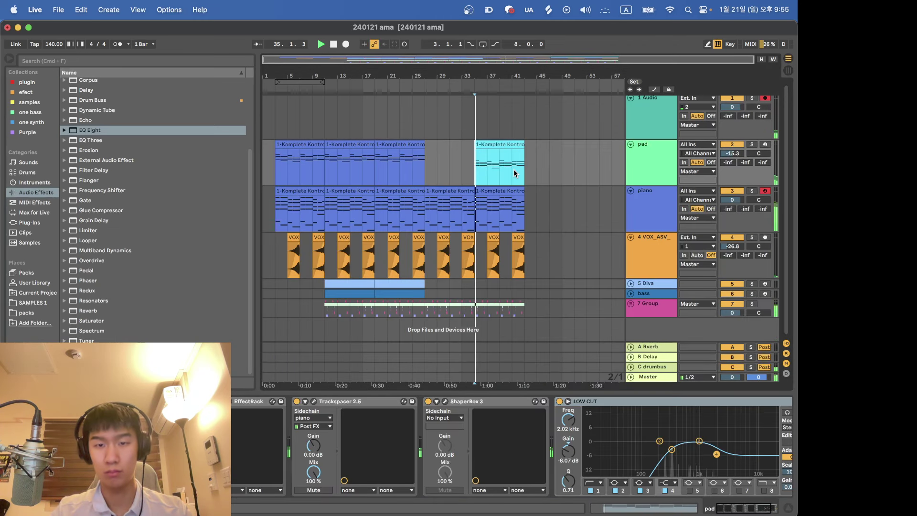
# Fold the pad, piano and vocal tracks in the arrangement.
pyautogui.click(627, 171)
pyautogui.keyDown('shift'); pyautogui.click(635, 199); pyautogui.keyUp('shift')
pyautogui.press('Left')
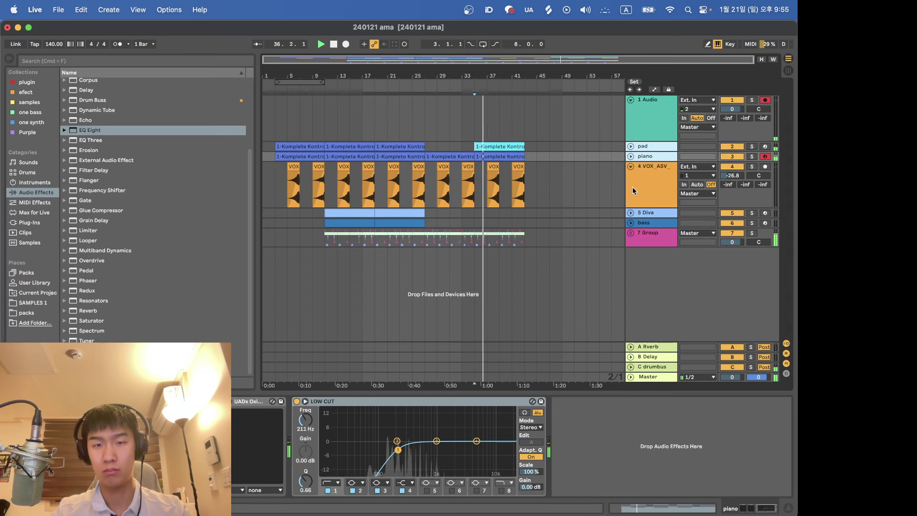
pyautogui.click(630, 166)
# Copy a bass clip into the fifth section at bar 35 and shorten its first F1 note to about one beat.
pyautogui.click(512, 145)
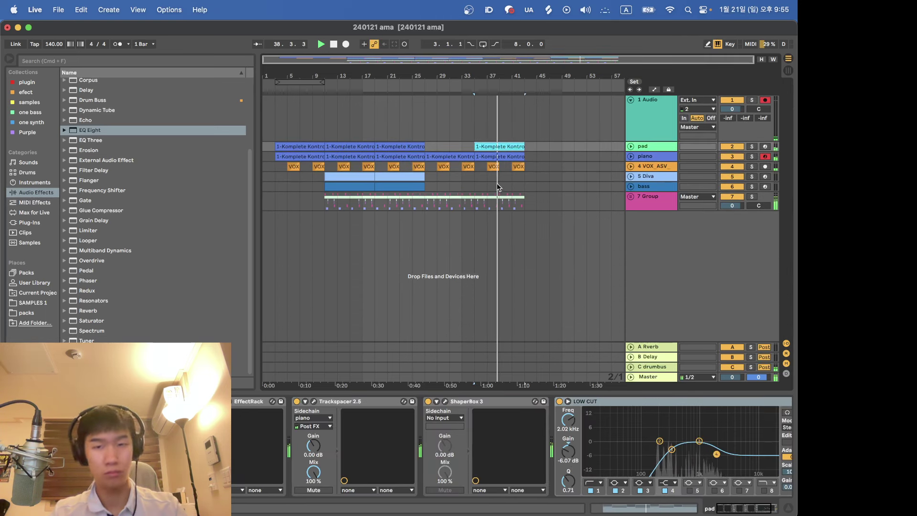
pyautogui.doubleClick(500, 187)
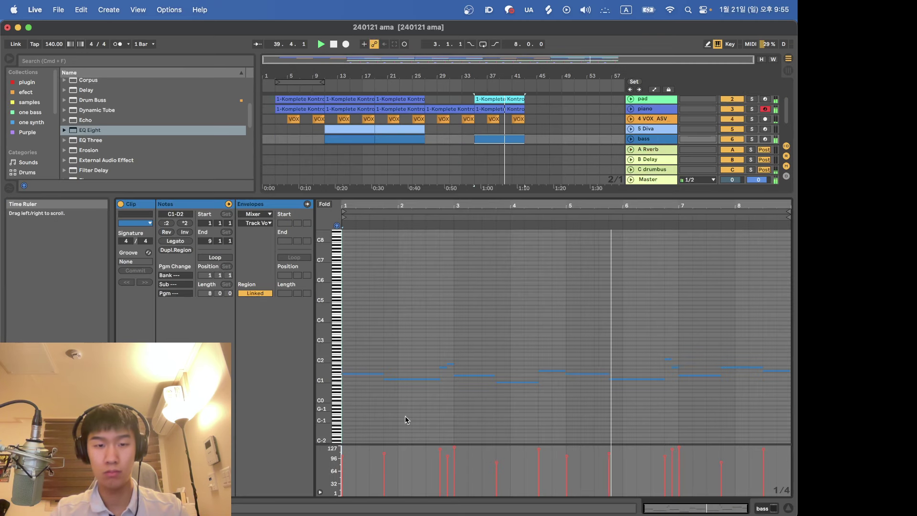
pyautogui.press('space')
pyautogui.moveTo(381, 375); pyautogui.dragTo(353, 374)
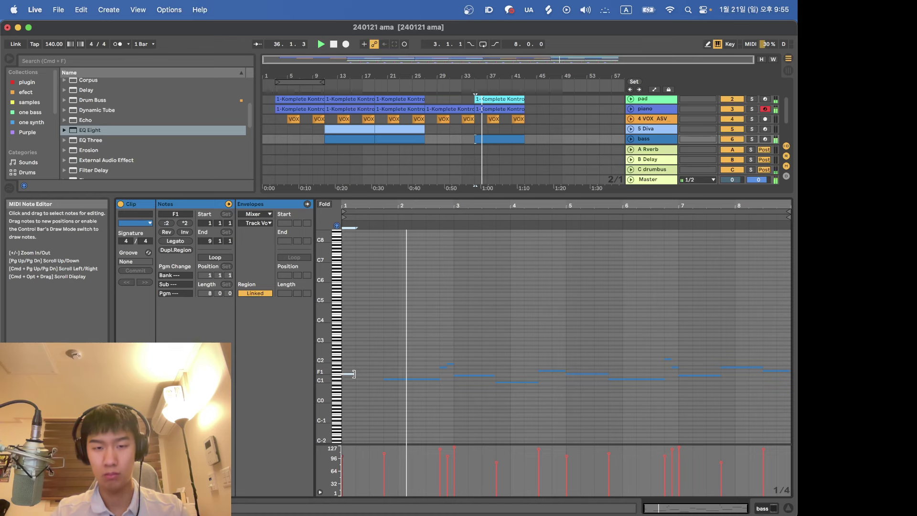
pyautogui.hotkey('shift', 'Tab')
pyautogui.click(505, 186)
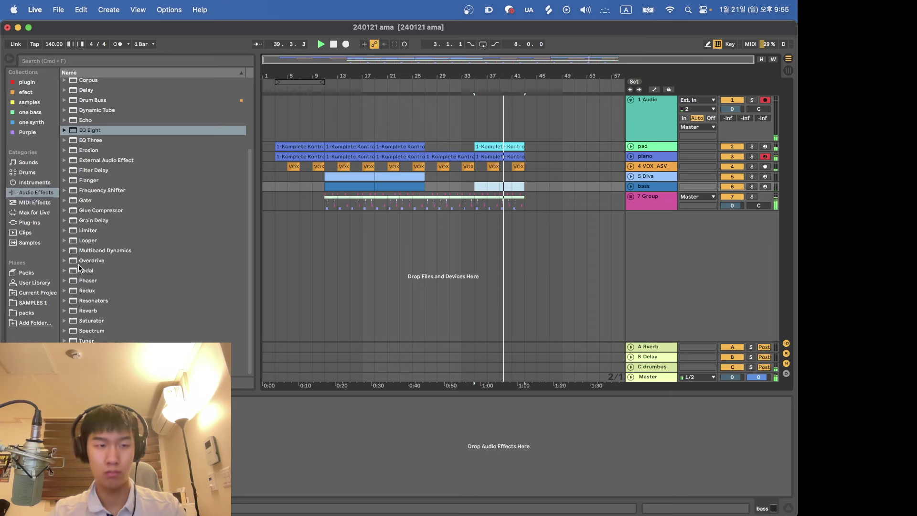
# Switch to Splice and search the sample library for 808.
pyautogui.click(381, 510)
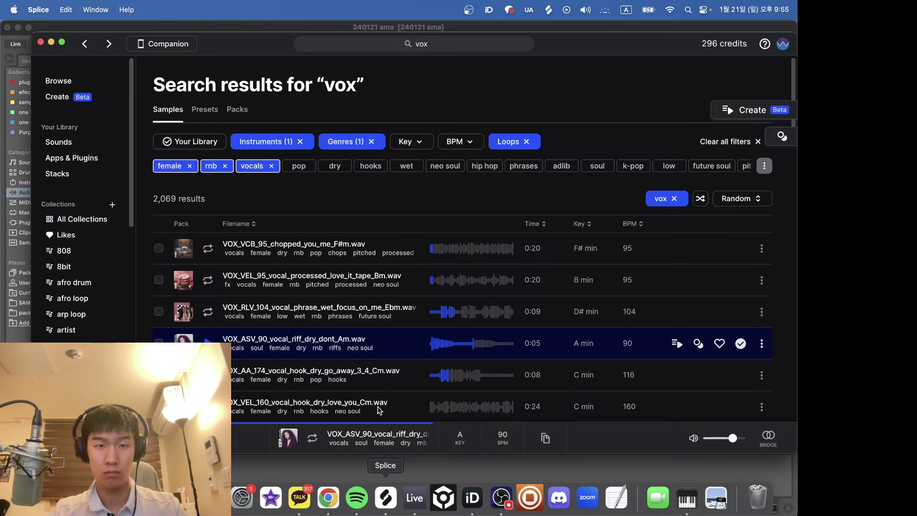
pyautogui.click(415, 44)
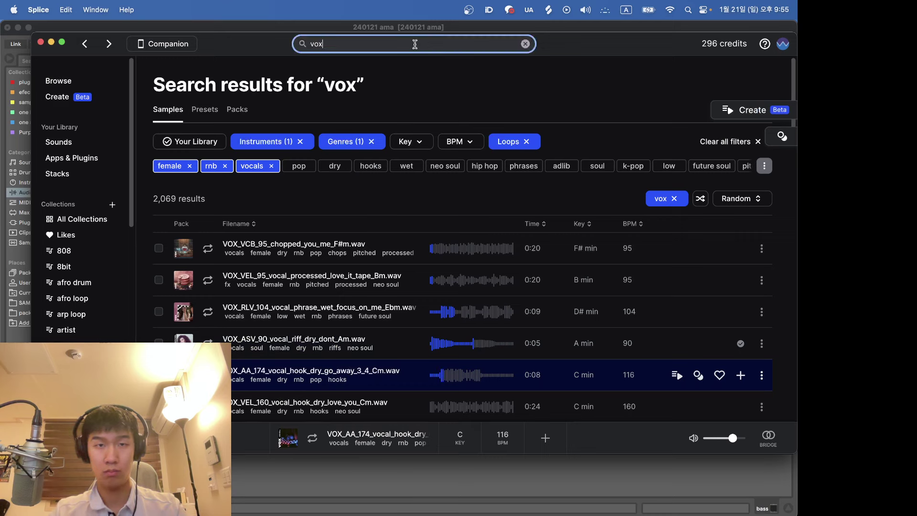
pyautogui.press('Return')
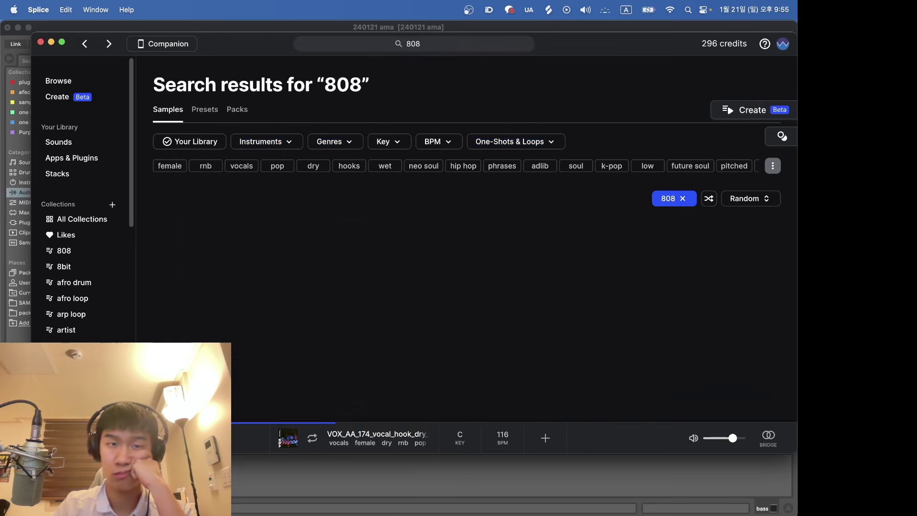
pyautogui.click(275, 145)
pyautogui.click(275, 146)
# Audition the 808 samples, sort the results by Most popular, and preview the first ones in the new order.
pyautogui.press('Down')
pyautogui.press('Down')
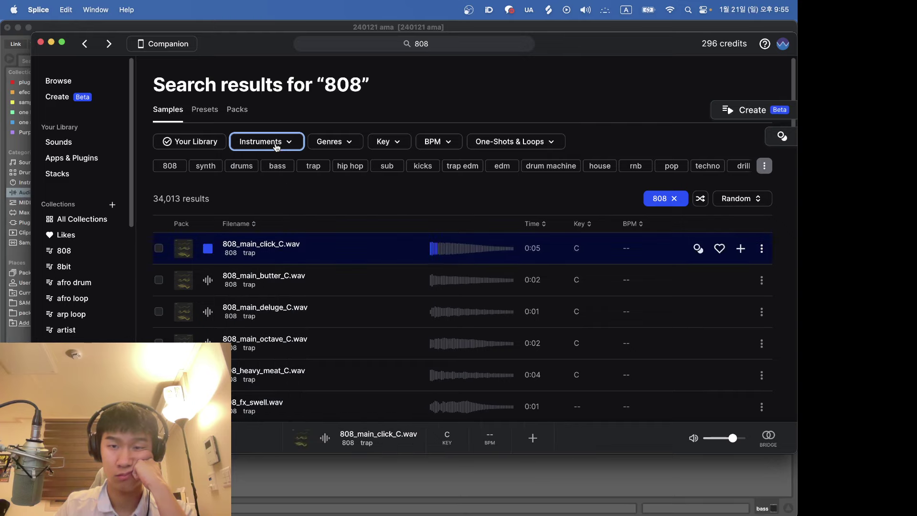
pyautogui.click(716, 203)
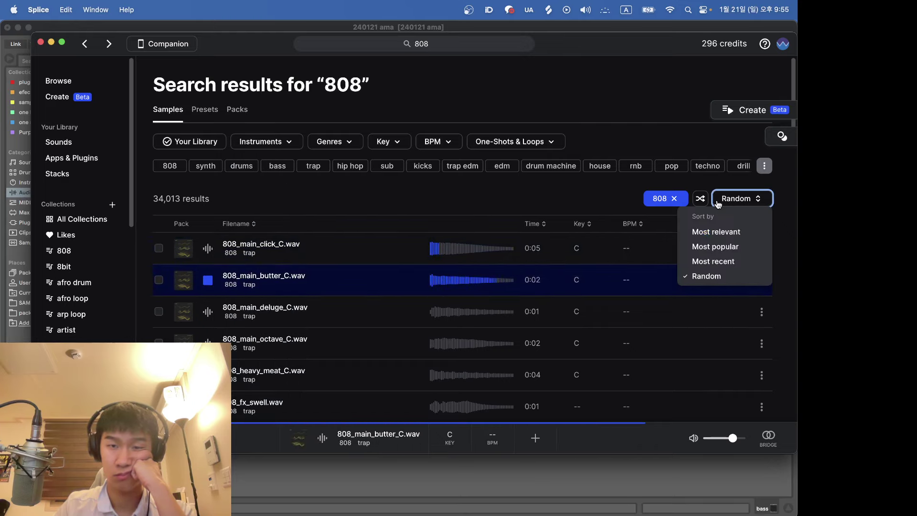
pyautogui.click(710, 246)
pyautogui.press('Down')
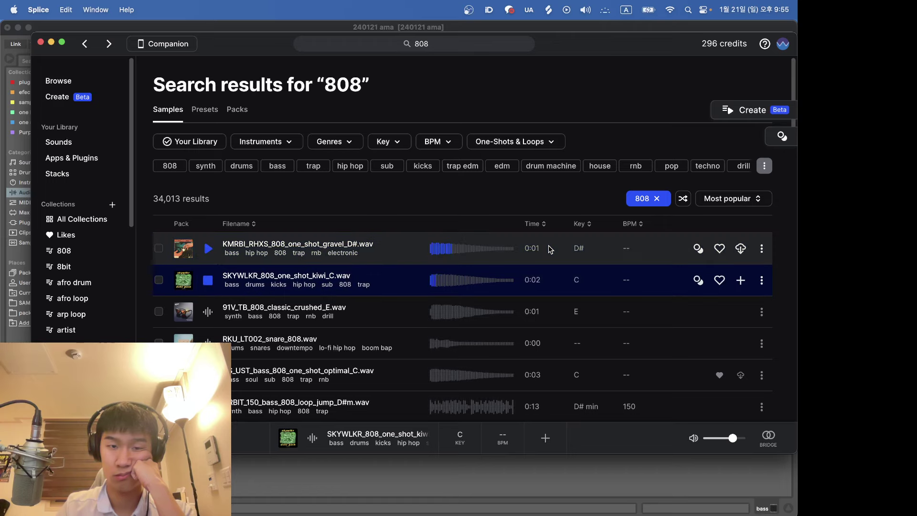
# Audition the most popular 808 results and add 91V_TB_808_classic_crushed_E.wav to the library.
pyautogui.press('Down')
pyautogui.press('Down')
pyautogui.press('Down')
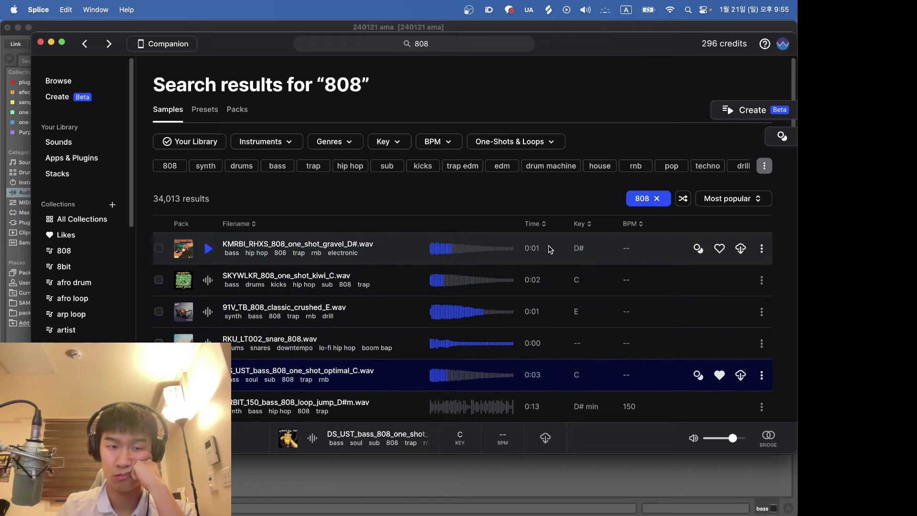
pyautogui.press('Down')
pyautogui.press('Up')
pyautogui.press('Up')
pyautogui.press('Up')
pyautogui.press('Down')
pyautogui.press('Up')
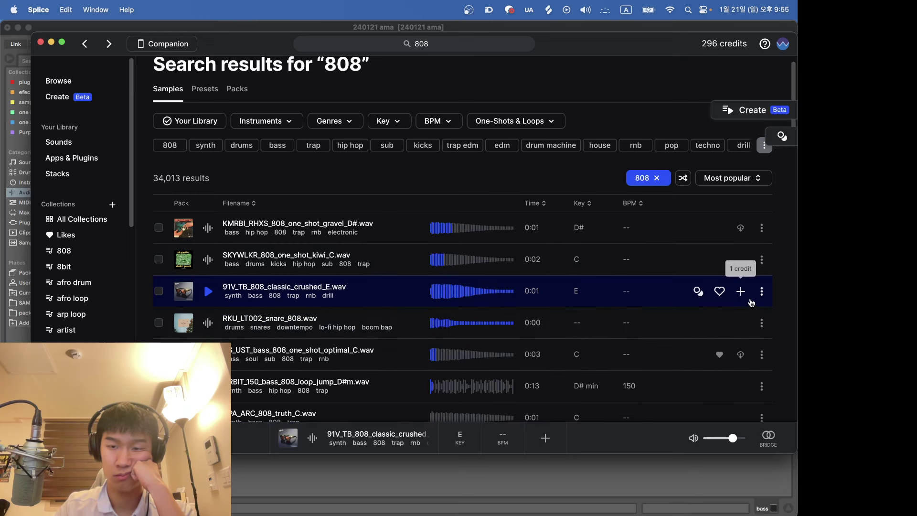
# Switch to Ableton Live, insert a MIDI track below the bass track and colour it green.
pyautogui.click(574, 491)
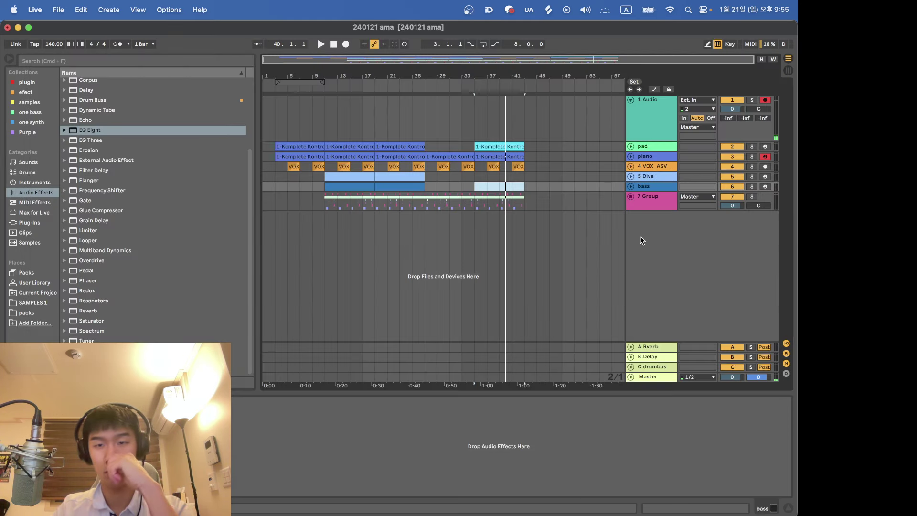
pyautogui.press('super+shift+t')
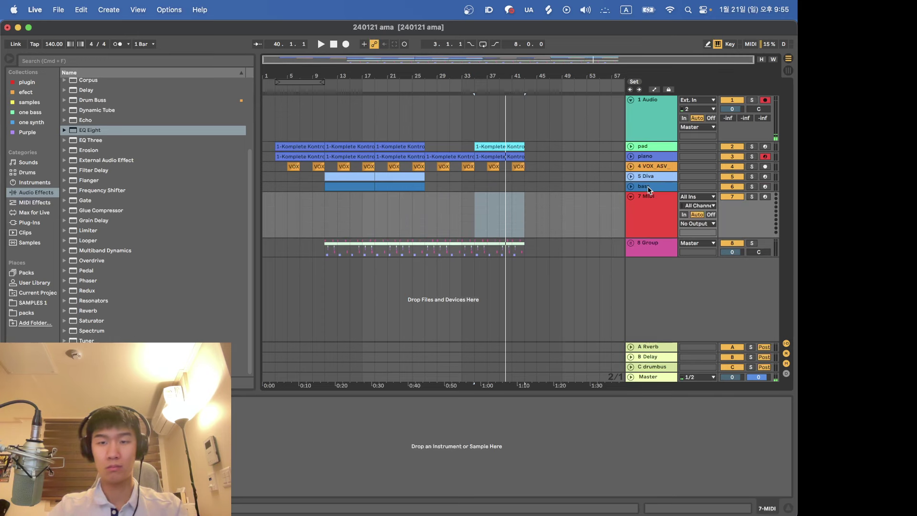
pyautogui.rightClick(648, 237)
pyautogui.click(696, 386)
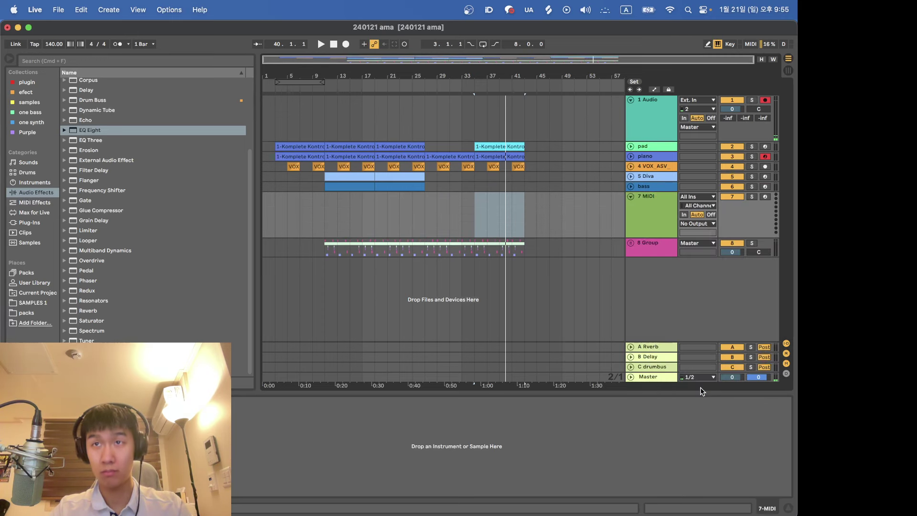
# Bring 91V_TB_808_classic_crushed_E.wav from Splice onto the new MIDI track as its instrument sample and return to Live.
pyautogui.click(521, 501)
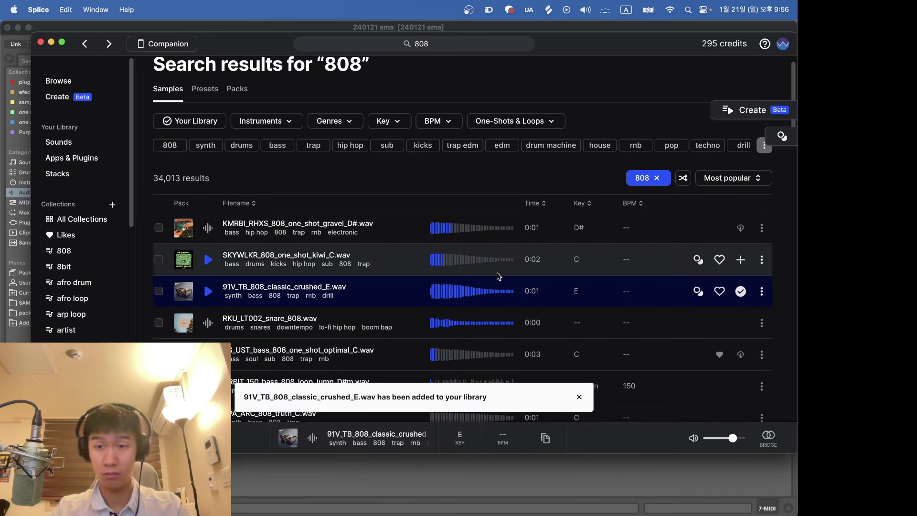
pyautogui.moveTo(501, 277); pyautogui.dragTo(414, 495)
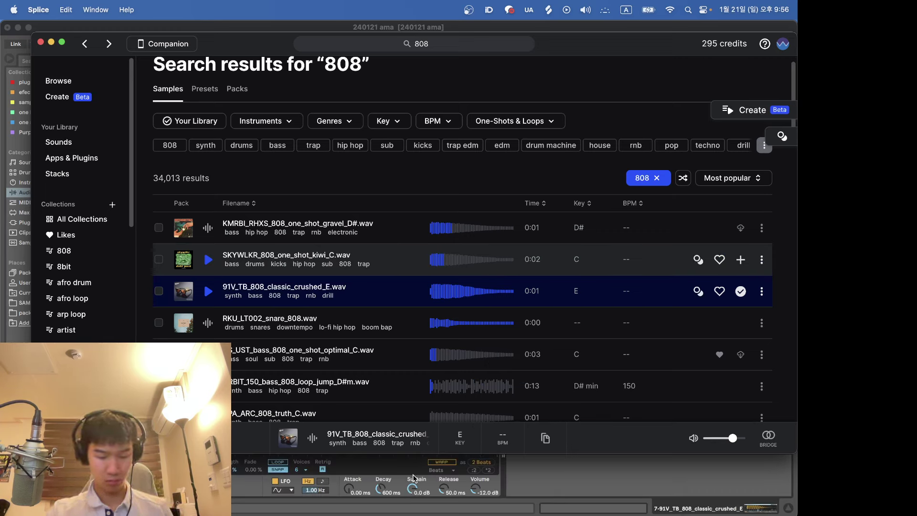
pyautogui.click(515, 511)
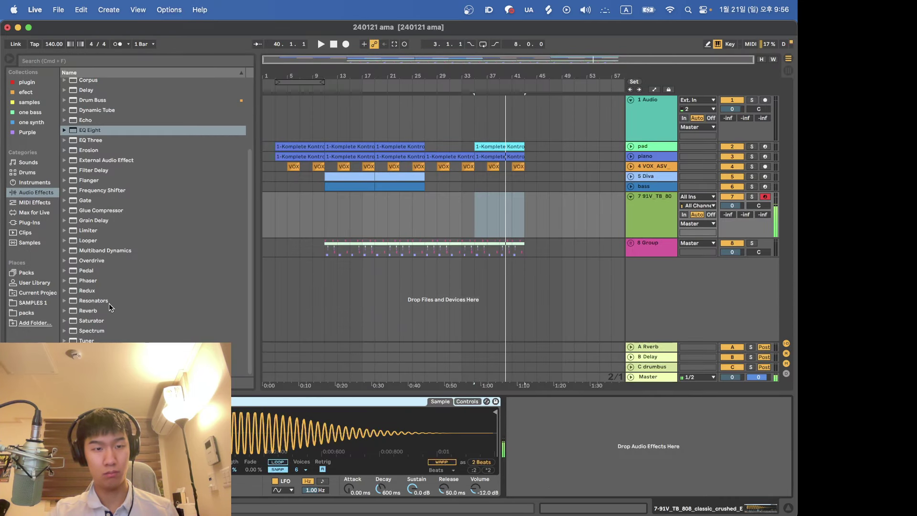
# Add a Tuner to the 808 track and tune the sample to Transpose -4 st and Detune -3 ct.
pyautogui.click(110, 351)
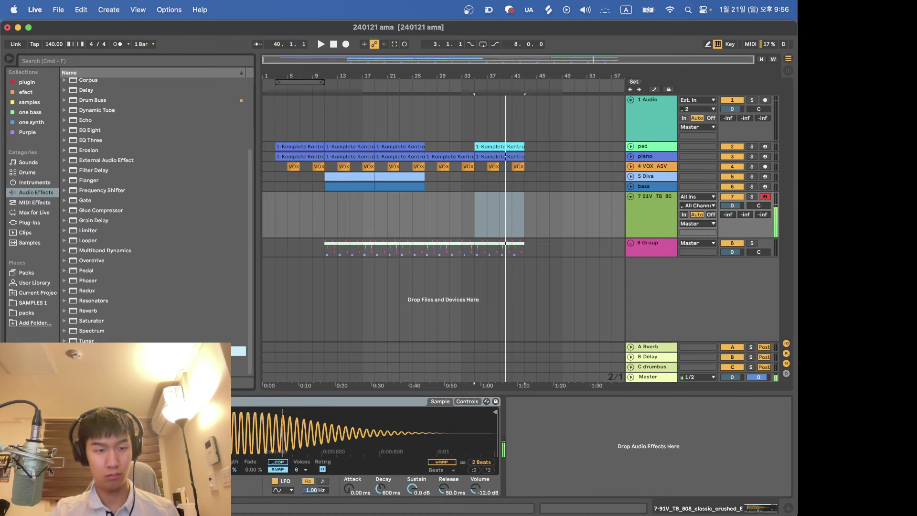
pyautogui.click(96, 340)
pyautogui.press('Return')
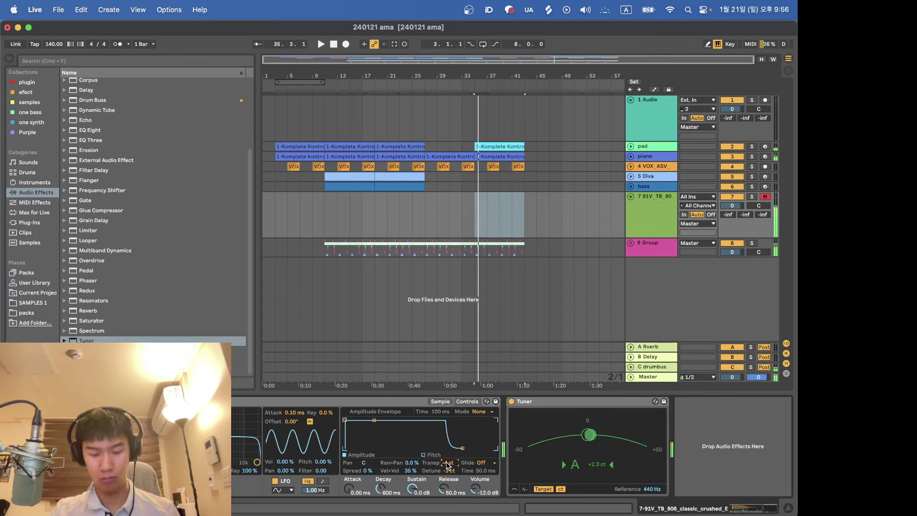
# Record an 808 bass line on the new track through the fifth section, from bar 35 to about bar 43.
pyautogui.press('space')
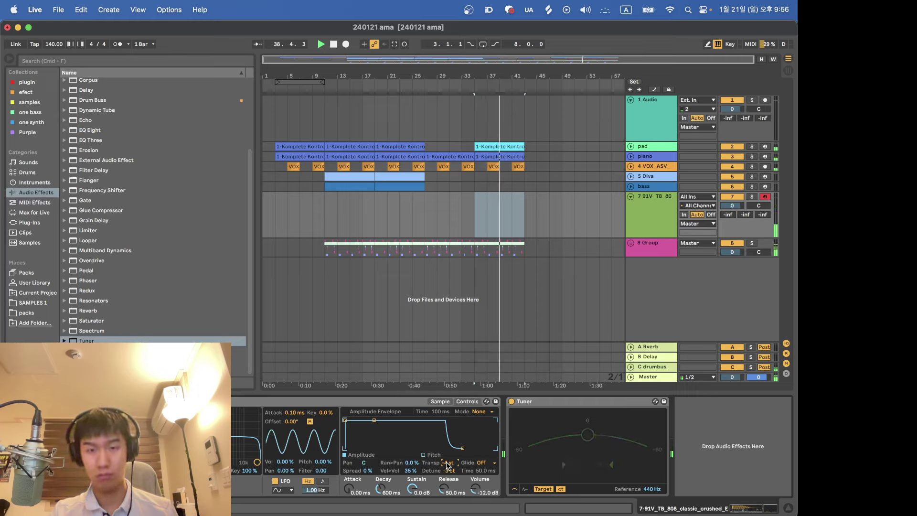
pyautogui.scroll(5, 525, 268)
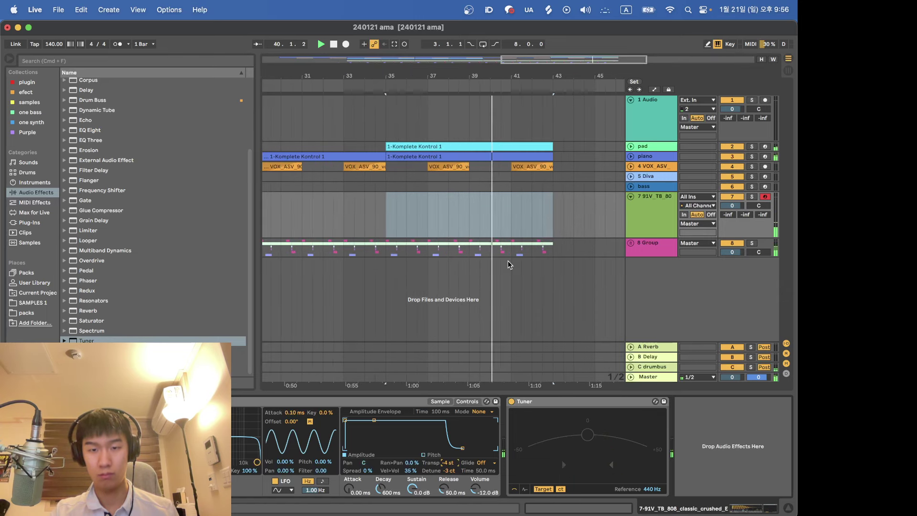
pyautogui.click(345, 48)
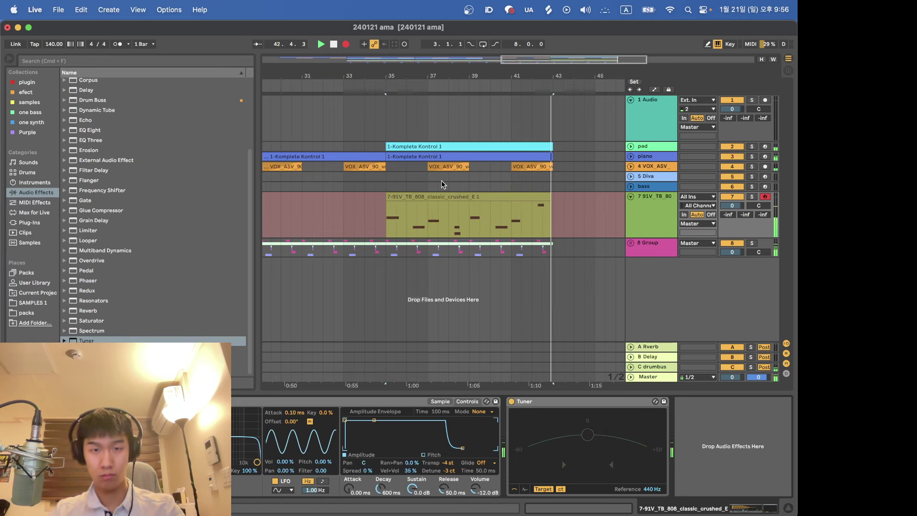
pyautogui.press('space')
# Delete the extra C3 note in bar 4 of the recorded 808 clip and apply Legato to all remaining notes.
pyautogui.doubleClick(443, 213)
pyautogui.click(531, 351)
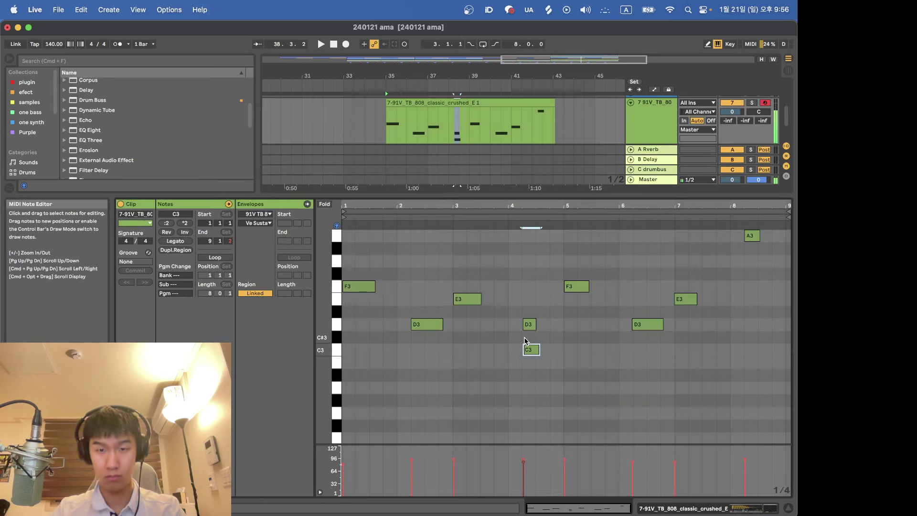
pyautogui.press('Delete')
pyautogui.press('super+a')
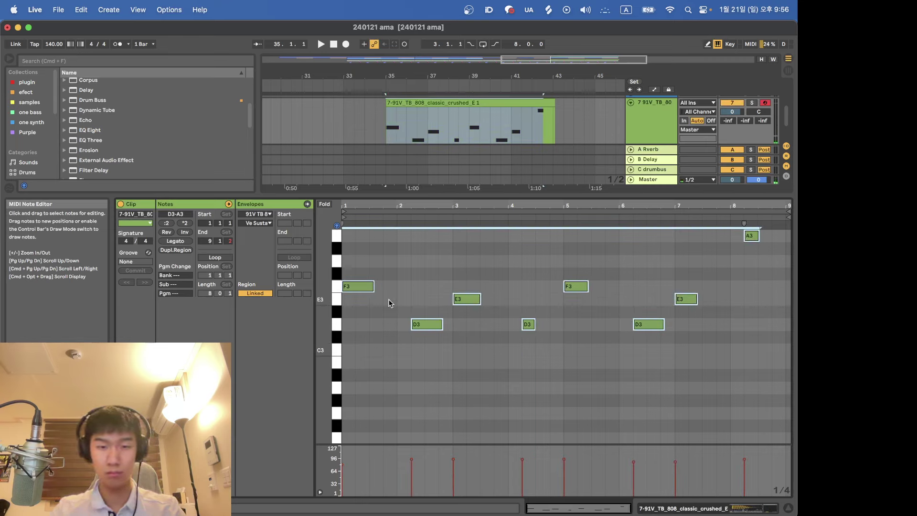
pyautogui.click(176, 241)
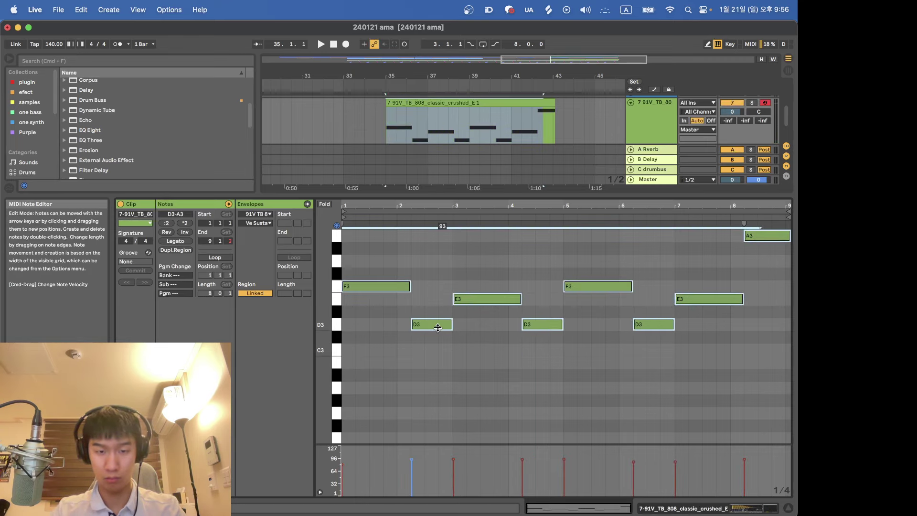
# Play back the 808 line and lower the 808 track's volume to -11.3 dB.
pyautogui.press('space')
pyautogui.click(391, 325)
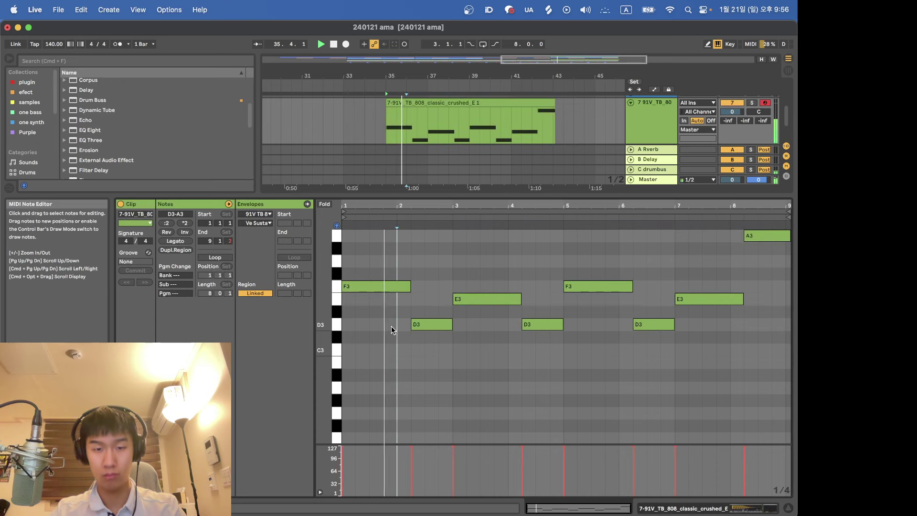
pyautogui.hotkey('shift', 'Tab')
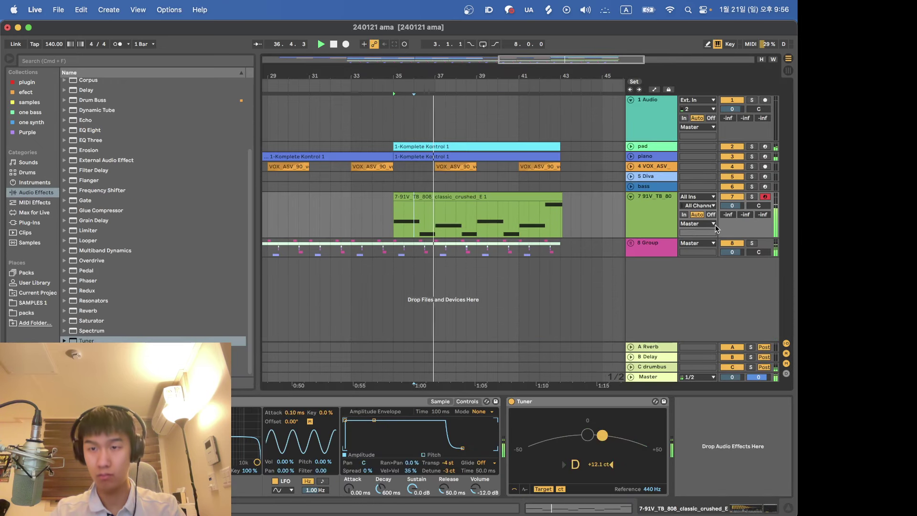
pyautogui.press('Tab')
pyautogui.hscroll(5, 502, 344)
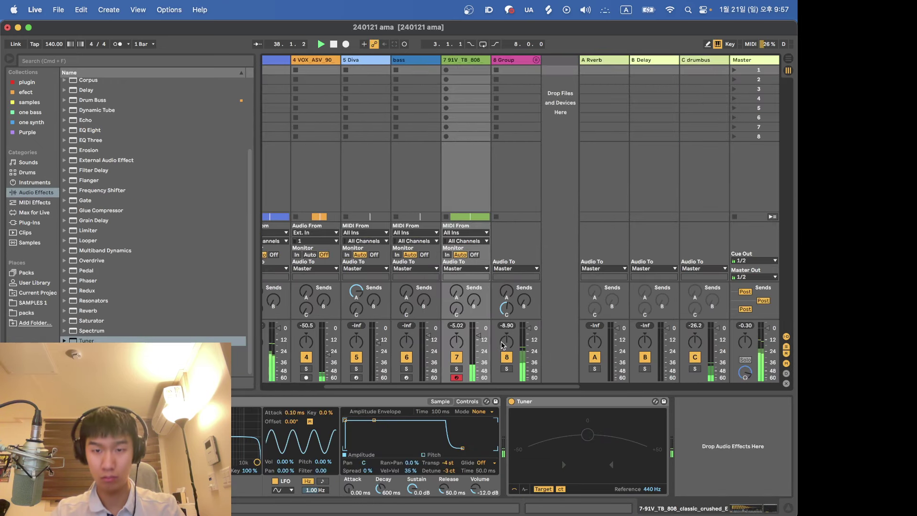
pyautogui.press('Tab')
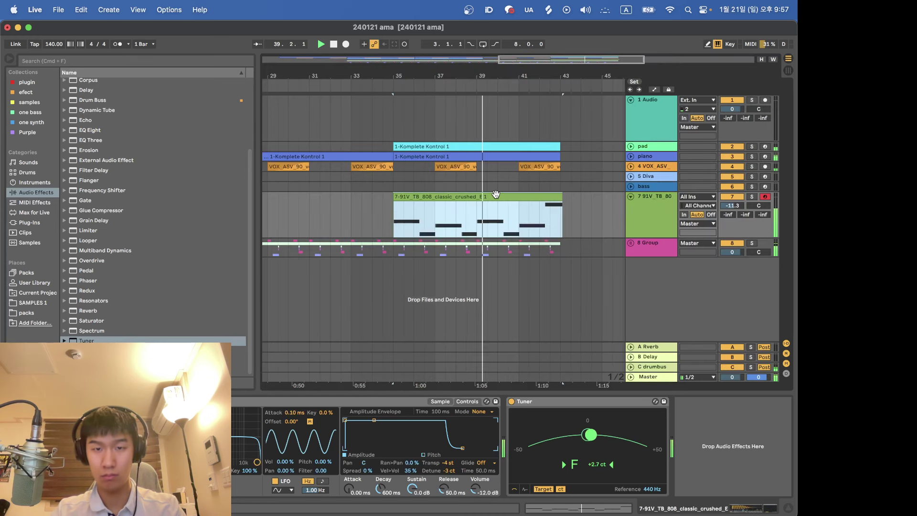
# Move the D3 note in bar 4 of the 808 clip down to C3.
pyautogui.hotkey('shift', 'Tab')
pyautogui.click(438, 323)
pyautogui.moveTo(542, 325); pyautogui.dragTo(542, 350)
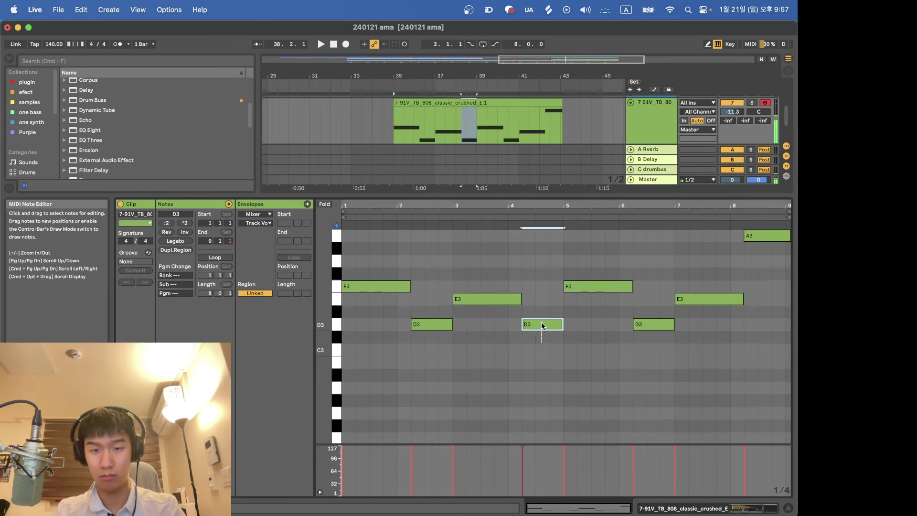
# Play back the edited 808 line and set the 808 track's volume to -14.5 dB.
pyautogui.press('space')
pyautogui.hotkey('shift', 'Tab')
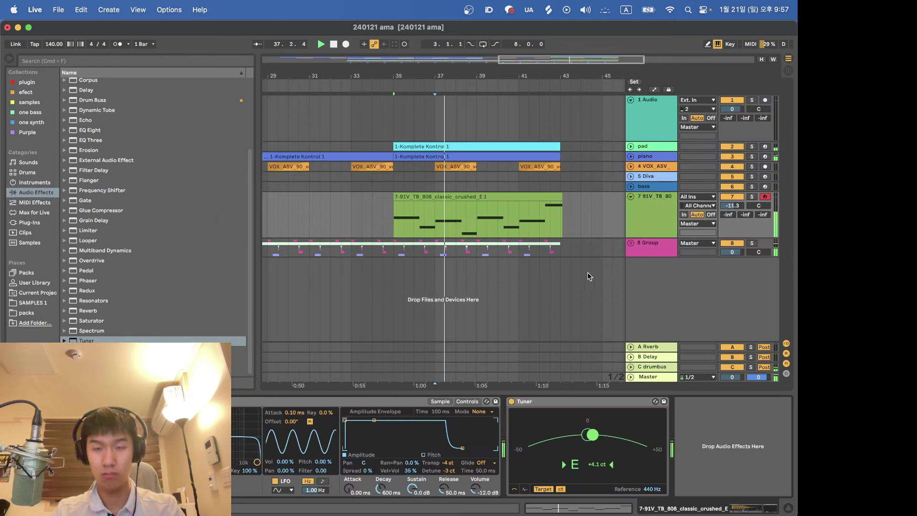
pyautogui.press('Tab')
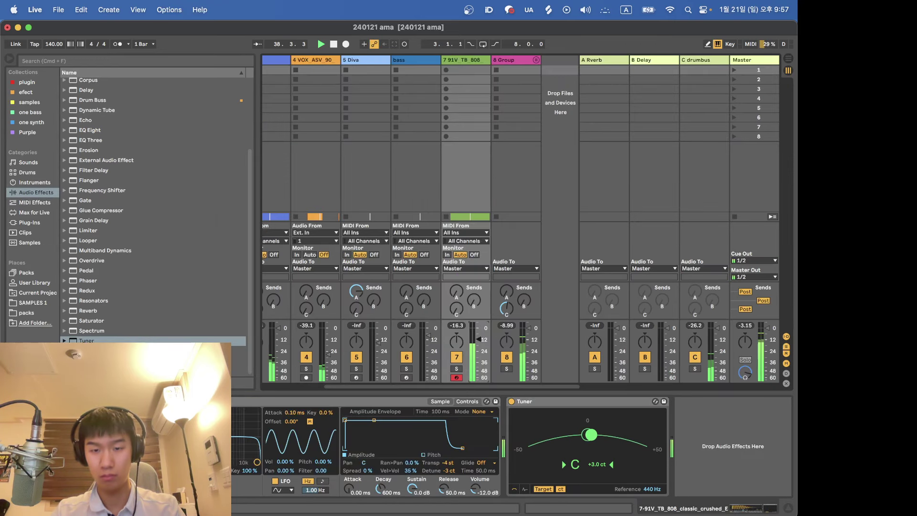
pyautogui.press('Tab')
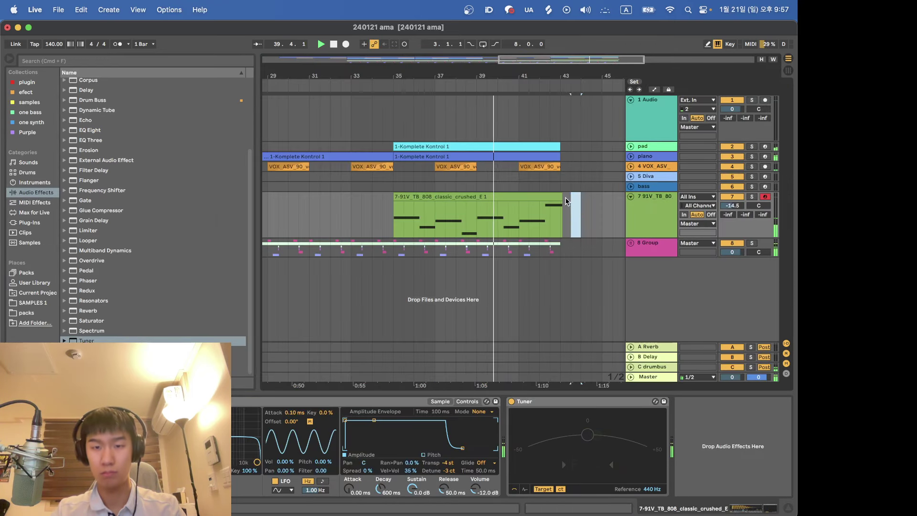
# Copy the pad, piano and vocal clips of bars 19 to 27 to bar 43 as the start of the sixth section.
pyautogui.scroll(-3, 552, 201)
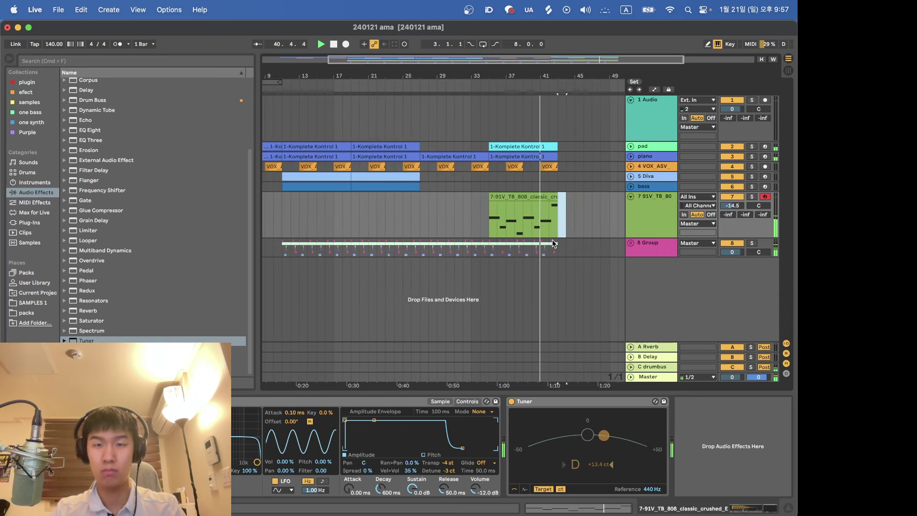
pyautogui.moveTo(396, 147); pyautogui.dragTo(396, 246)
pyautogui.click(562, 150)
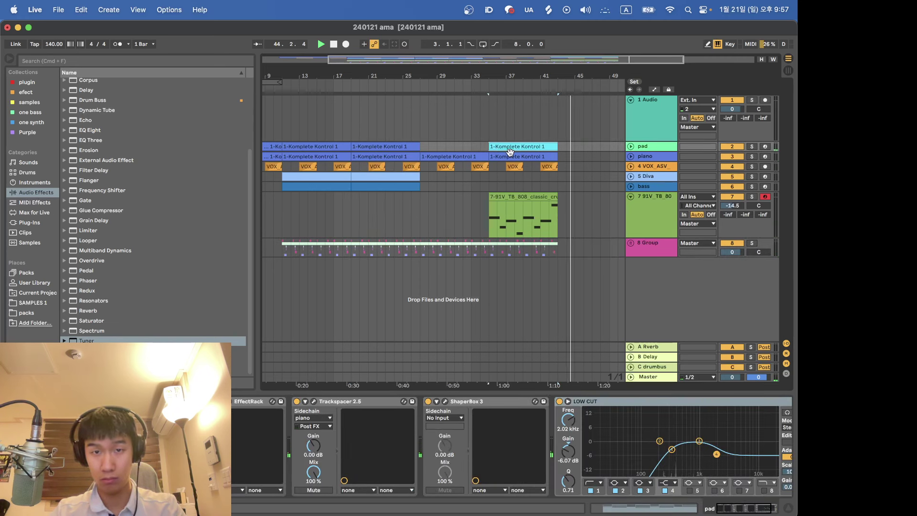
pyautogui.click(408, 148)
pyautogui.press('super+d')
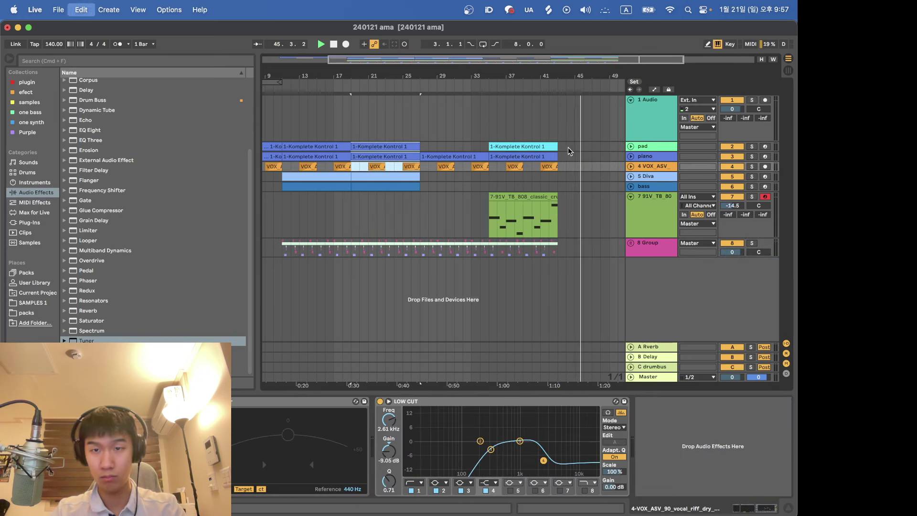
# Unfold the drum group and collapse its second snare track and the clap track.
pyautogui.click(629, 243)
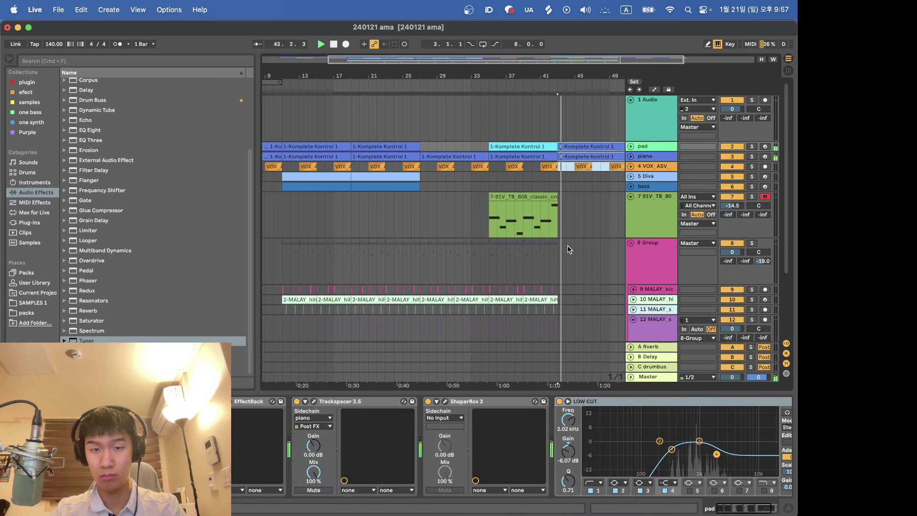
pyautogui.scroll(-4, 568, 258)
pyautogui.click(628, 264)
pyautogui.press('Left')
pyautogui.click(638, 277)
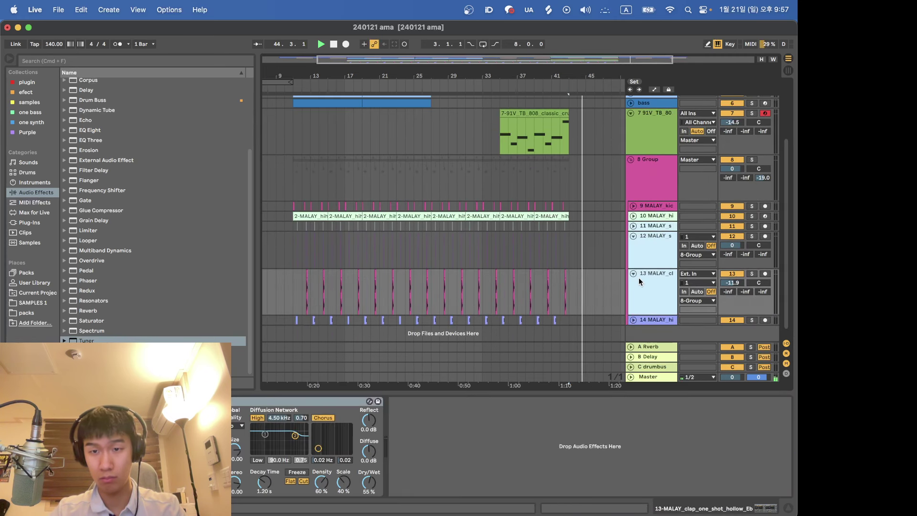
pyautogui.press('Left')
# Duplicate the last four-bar closed hi-hat clip twice to fill bars 43 to 51.
pyautogui.scroll(3, 562, 252)
pyautogui.click(558, 217)
pyautogui.scroll(-2, 558, 217)
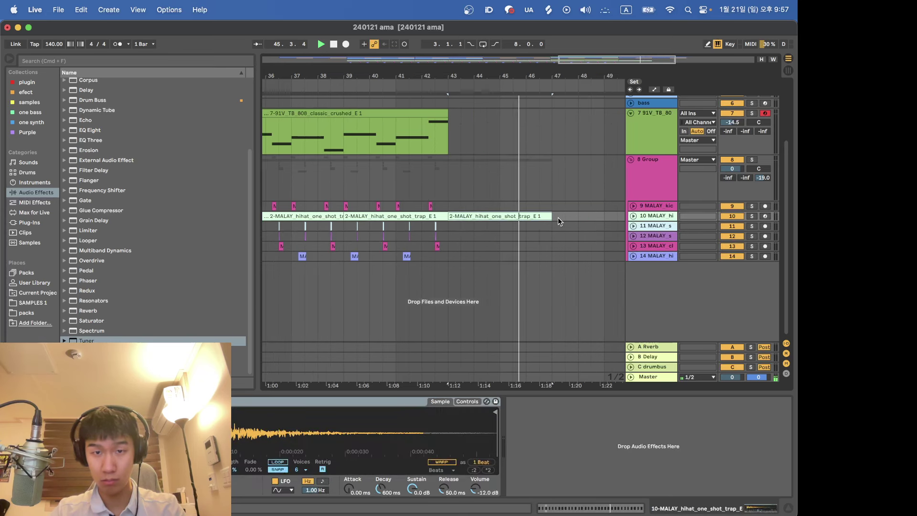
pyautogui.hscroll(3, 478, 239)
pyautogui.scroll(-2, 467, 245)
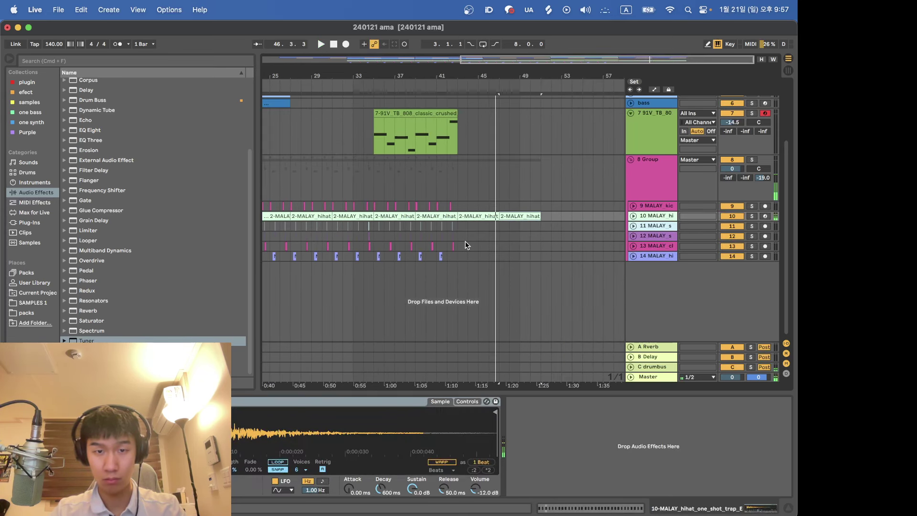
# Play the fifth section and duplicate the snare hits of bars 38 to 43 on track 11 to bar 43.
pyautogui.click(401, 271)
pyautogui.press('space')
pyautogui.scroll(3, 406, 268)
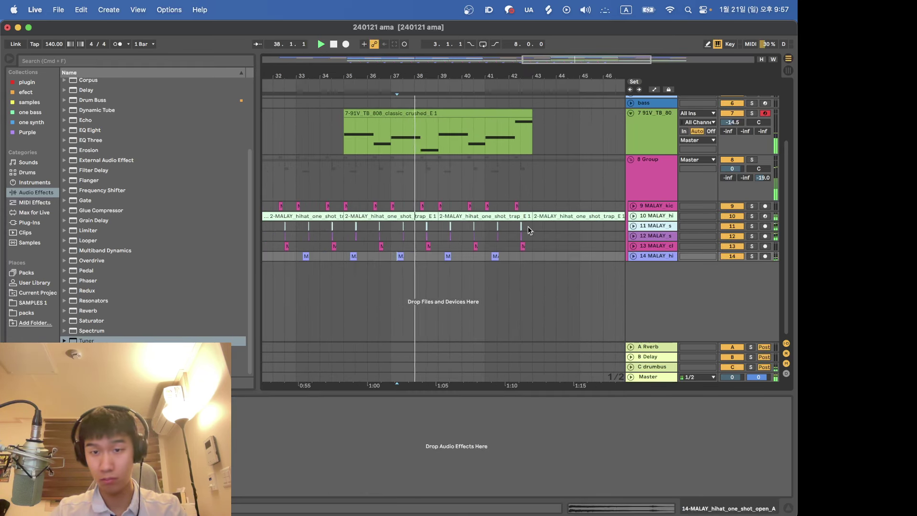
pyautogui.moveTo(529, 226); pyautogui.dragTo(460, 229)
pyautogui.press('super+d')
pyautogui.hscroll(3, 420, 239)
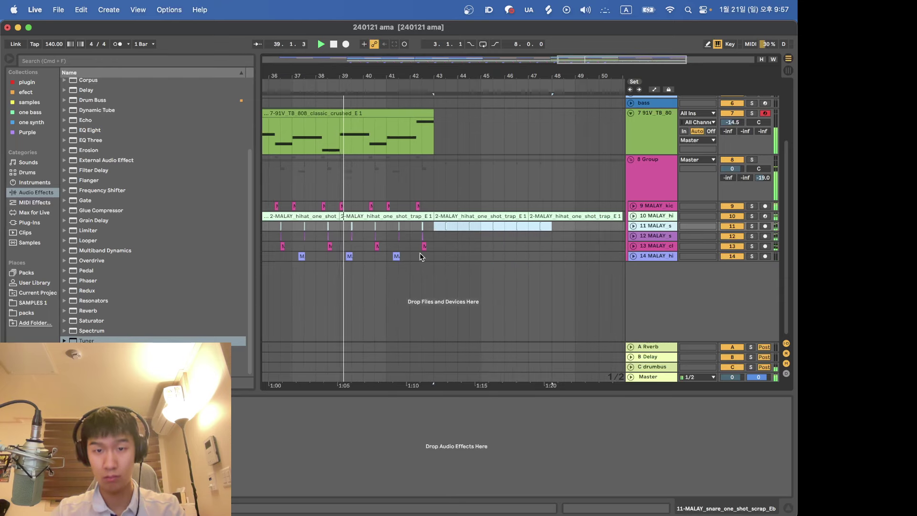
# Duplicate the open hi-hat clips of bars 35 to 43 to bar 43.
pyautogui.click(432, 258)
pyautogui.scroll(-2, 431, 258)
pyautogui.moveTo(435, 256)
pyautogui.mouseDown()
pyautogui.moveTo(303, 256)
pyautogui.moveTo(433, 256)
pyautogui.mouseUp()
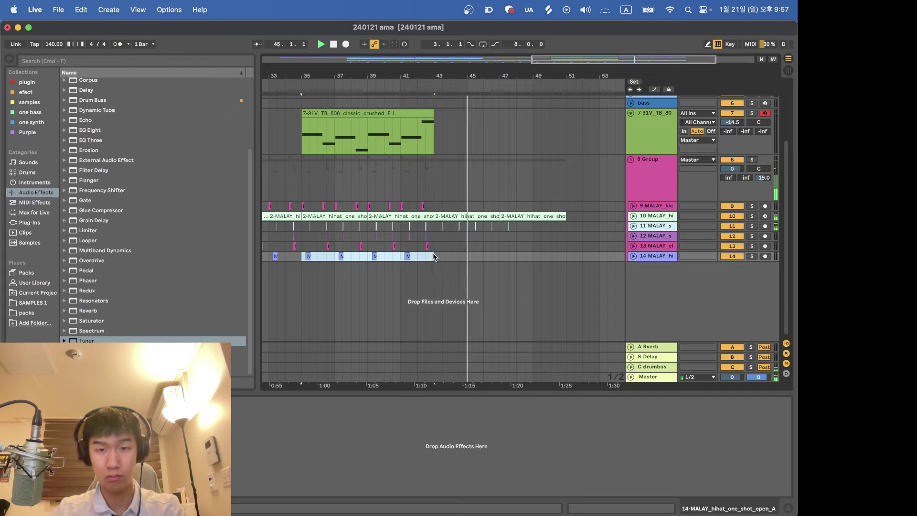
pyautogui.press('super+d')
# Duplicate the snare hits of bars 43 to 47 on track 11 to bar 47.
pyautogui.click(518, 229)
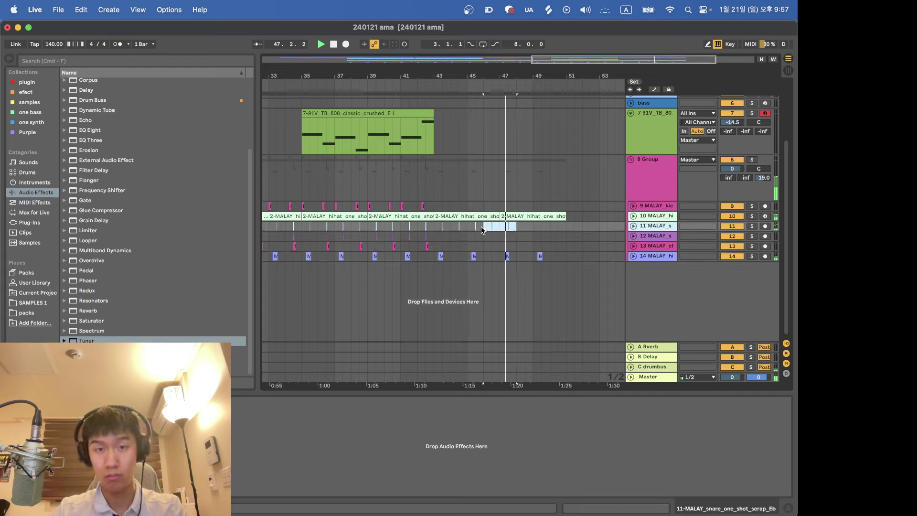
pyautogui.click(481, 217)
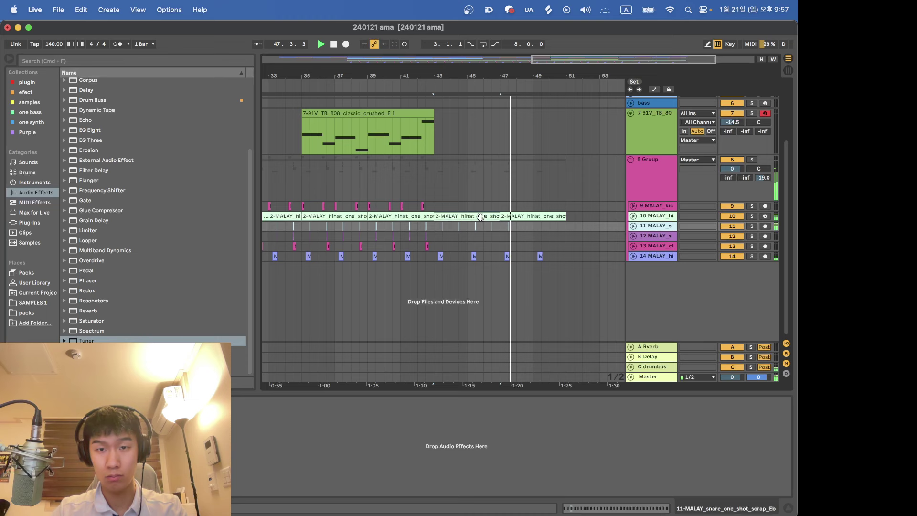
pyautogui.click(432, 227)
pyautogui.press('super+d')
pyautogui.scroll(3, 524, 258)
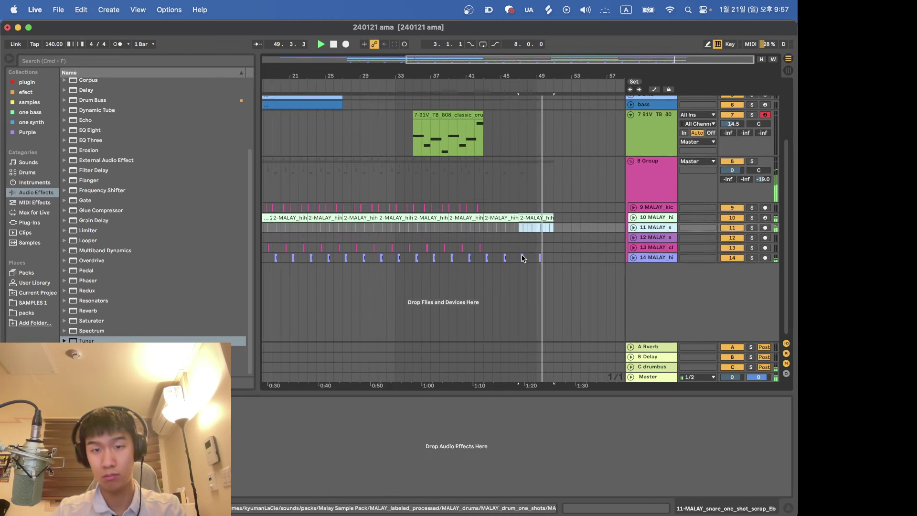
# Clear the half bar before bar 51 on the kick, closed hi-hat and first snare tracks, and fold the drum group.
pyautogui.moveTo(549, 255); pyautogui.dragTo(553, 246)
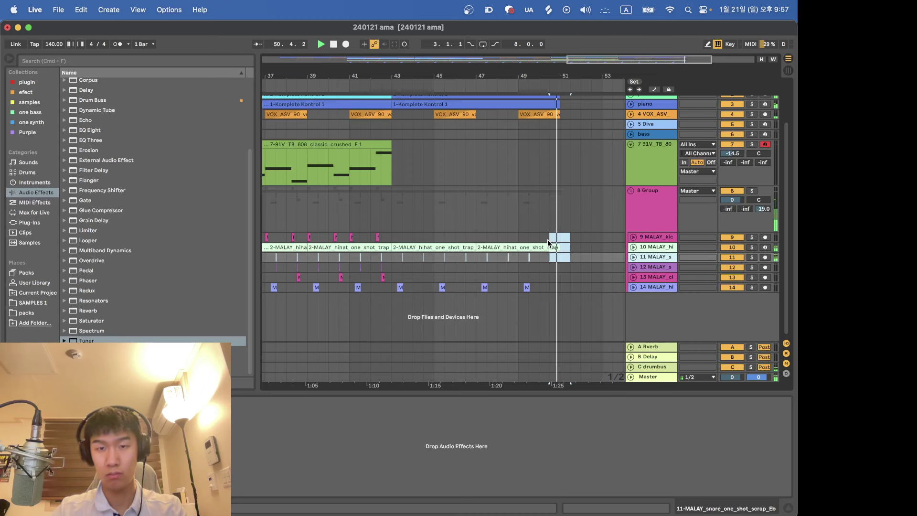
pyautogui.press('-')
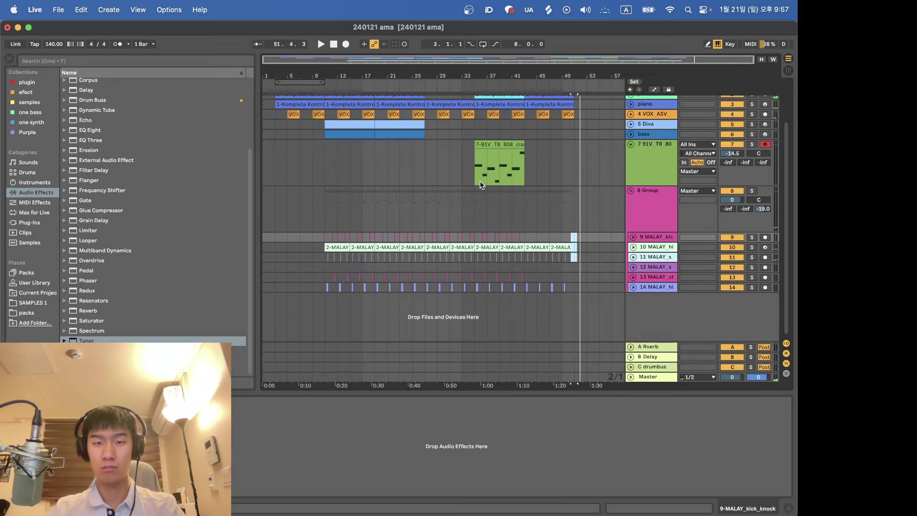
pyautogui.scroll(2, 653, 215)
pyautogui.click(630, 227)
# Copy bars 11 to 27 of all tracks from the pad to the drum group and paste them at bar 51.
pyautogui.click(412, 144)
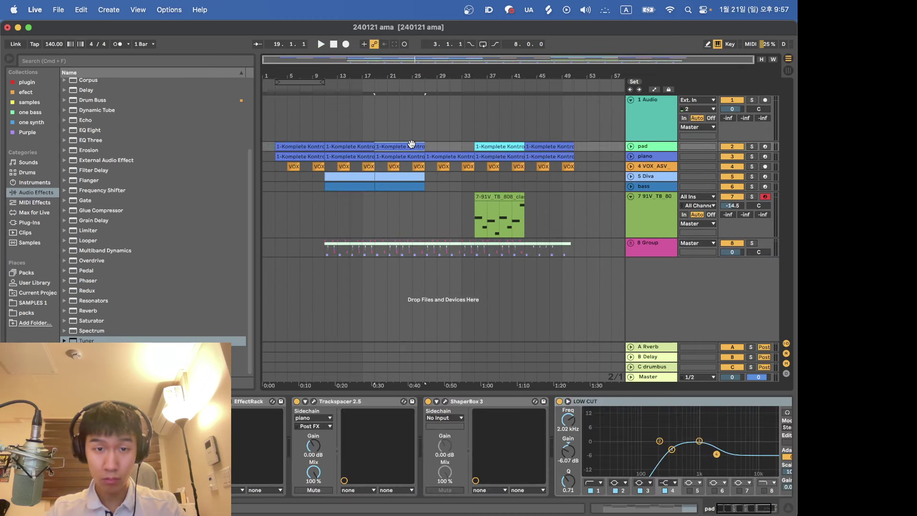
pyautogui.keyDown('shift'); pyautogui.click(323, 258); pyautogui.keyUp('shift')
pyautogui.click(582, 147)
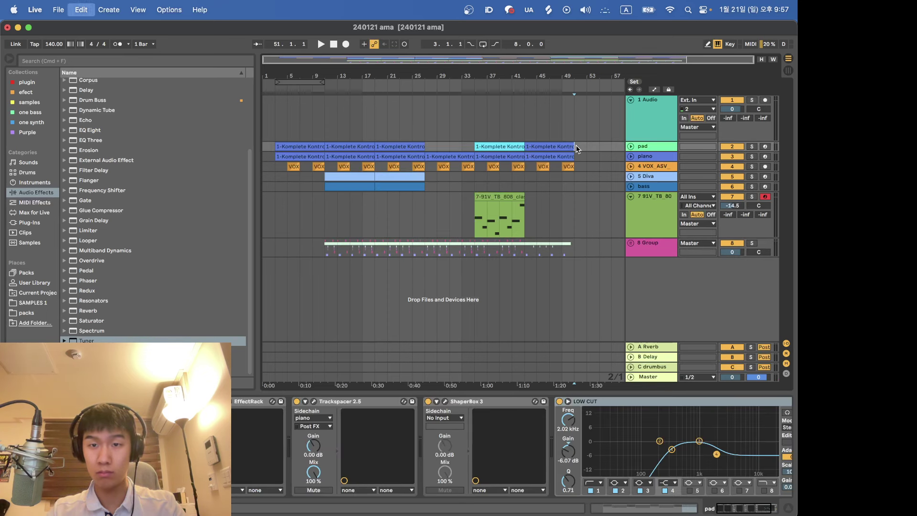
pyautogui.press('super+v')
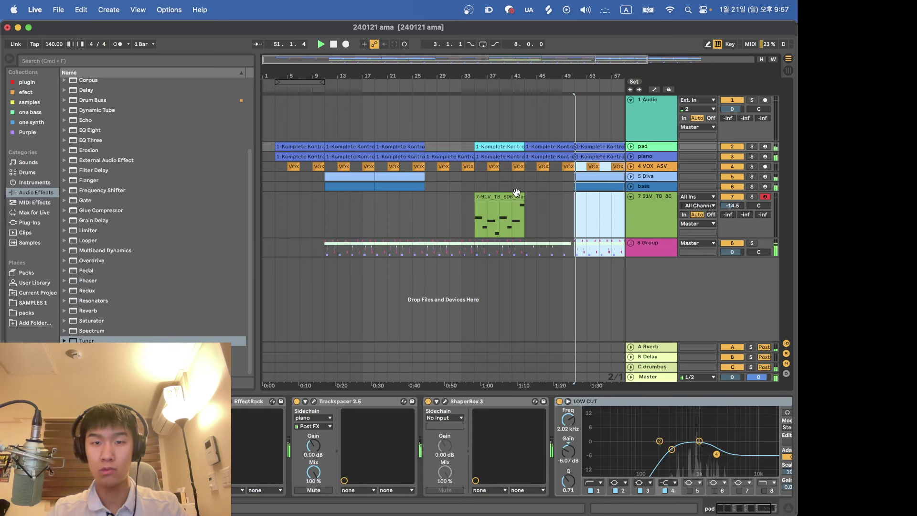
# In the piano clip of bars 27 to 35, raise the F2 and A2 notes at clip bar 6 by an octave, and fold the track.
pyautogui.click(630, 156)
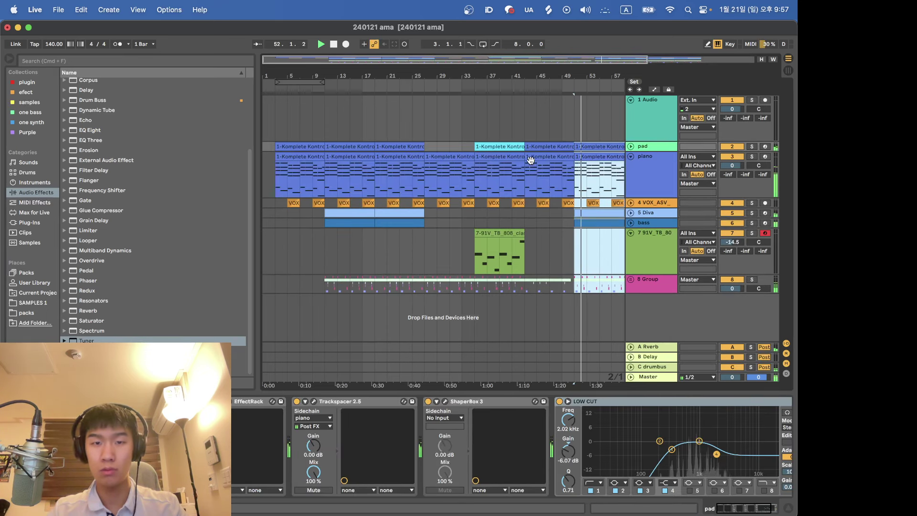
pyautogui.doubleClick(447, 152)
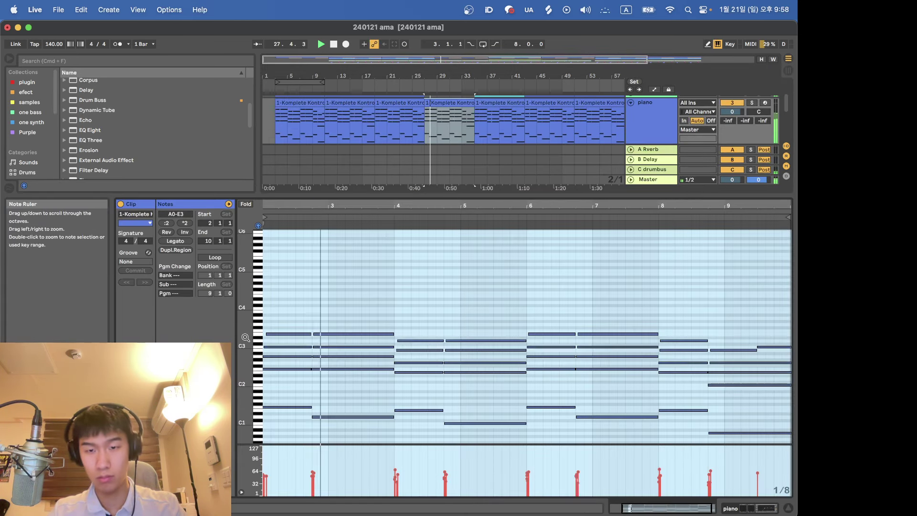
pyautogui.click(542, 369)
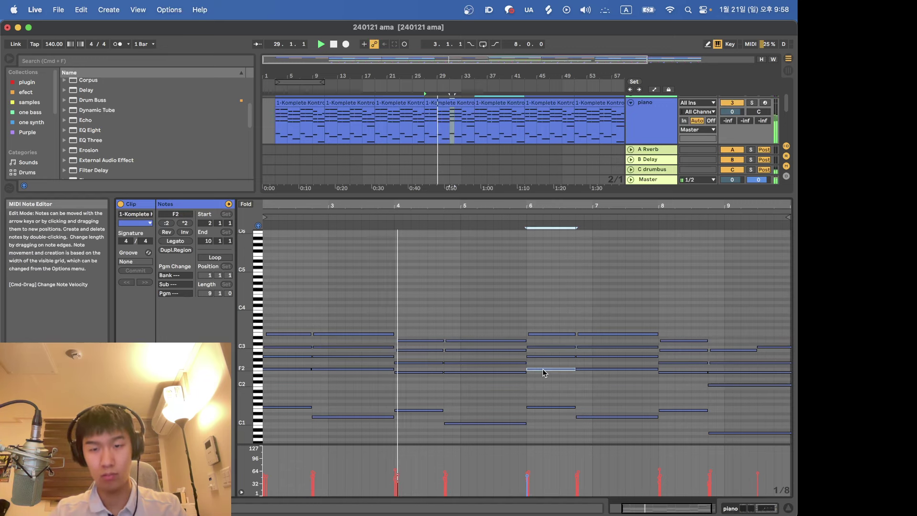
pyautogui.moveTo(543, 368); pyautogui.dragTo(548, 359)
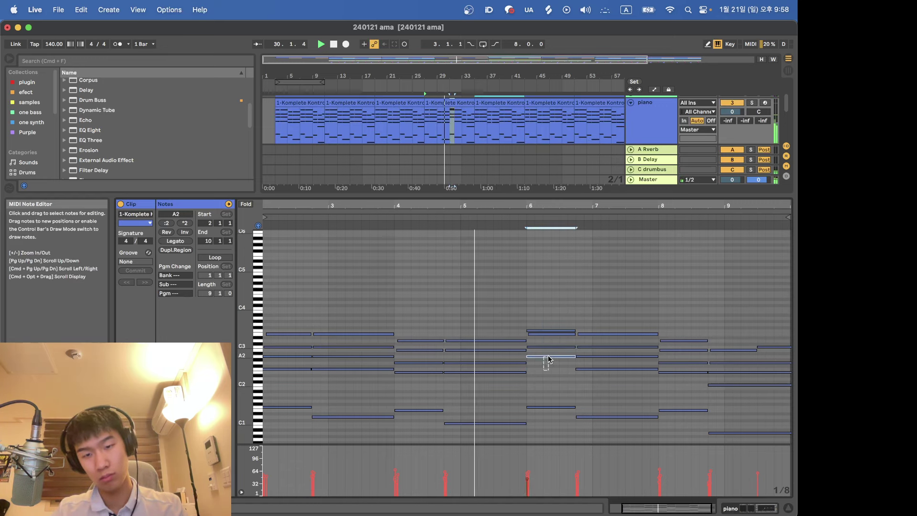
pyautogui.hotkey('shift', 'Up')
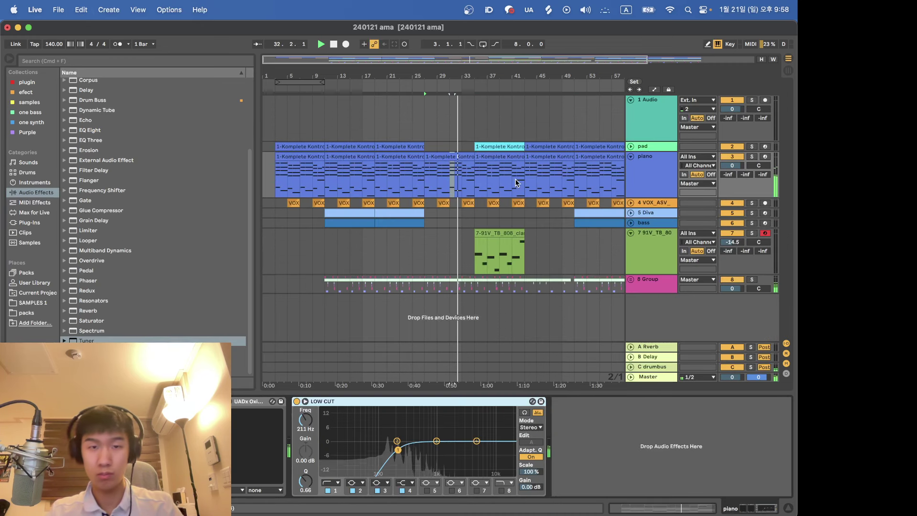
pyautogui.click(662, 124)
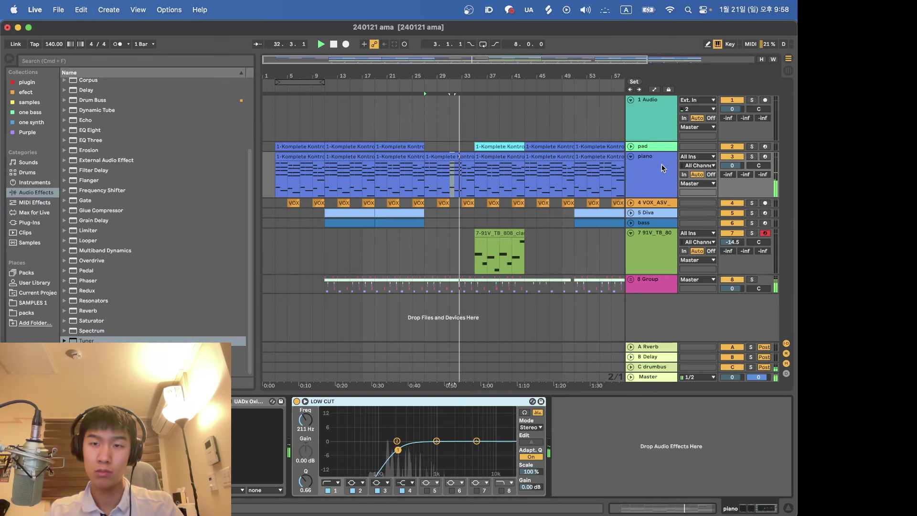
pyautogui.click(630, 157)
# Arm the 1 Audio track for recording and fold the 808 track.
pyautogui.click(765, 100)
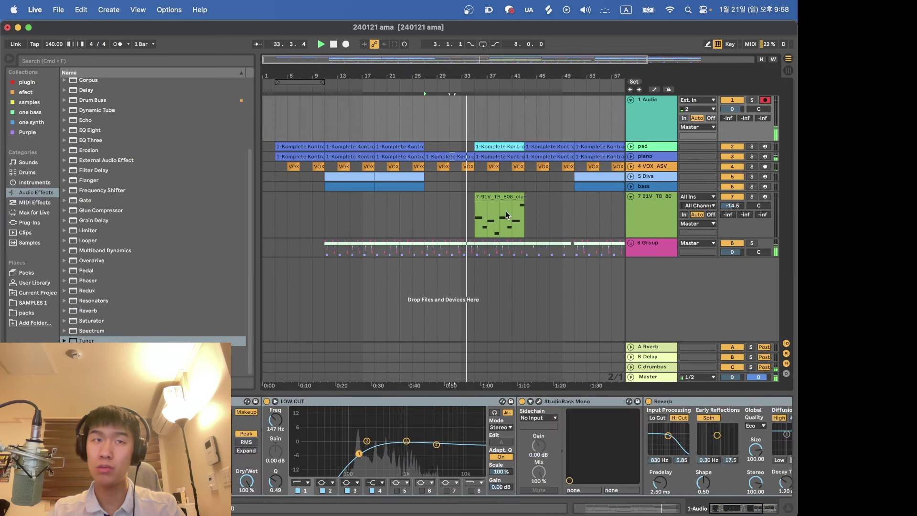
pyautogui.click(467, 216)
pyautogui.click(631, 196)
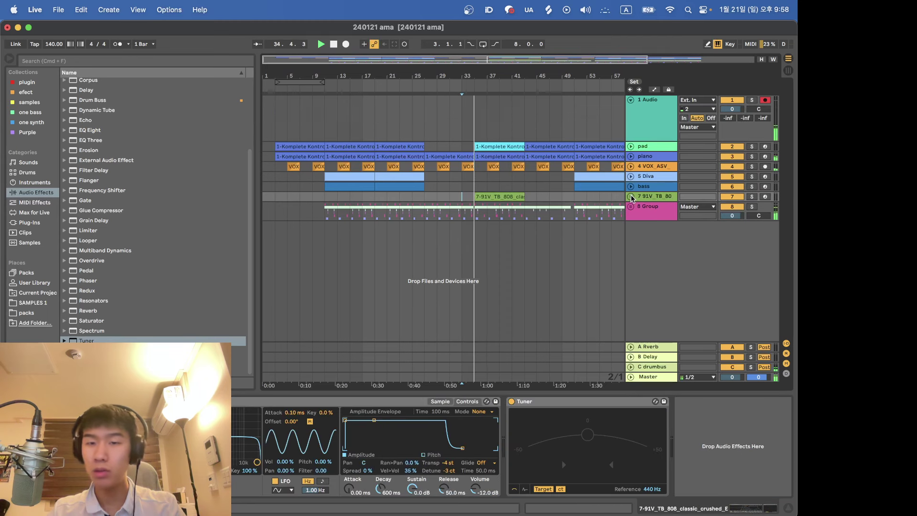
# Save the Live set with the sections extended to bar 67.
pyautogui.press('-')
pyautogui.press('-')
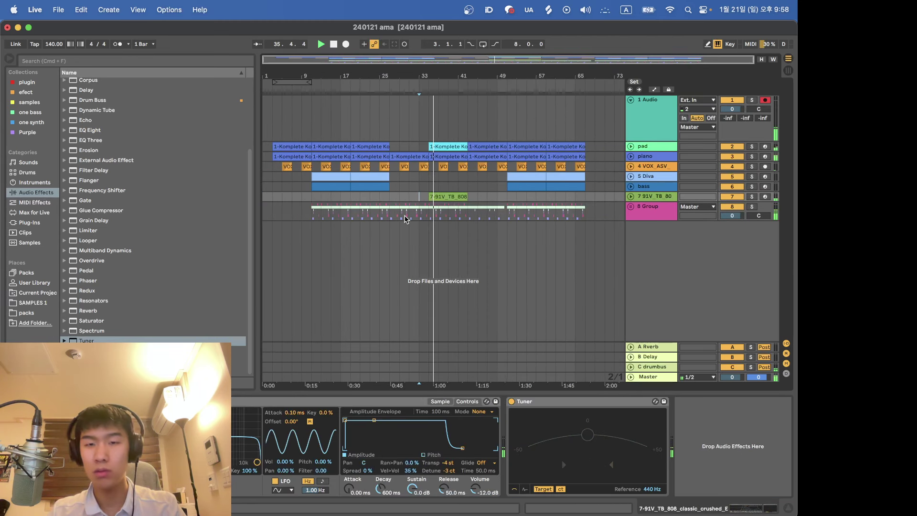
pyautogui.click(427, 219)
pyautogui.press('super+s')
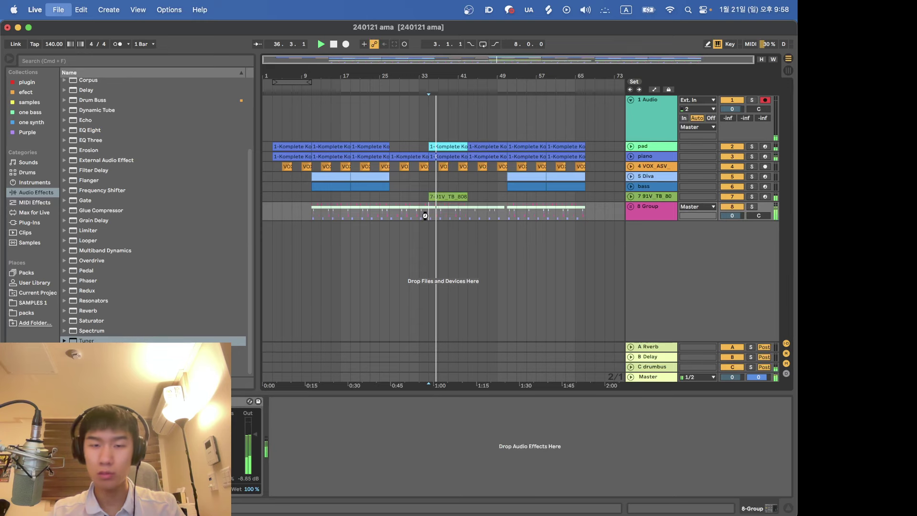
# Copy the bass clip that starts at bar 51 to bar 43.
pyautogui.press('+')
pyautogui.press('+')
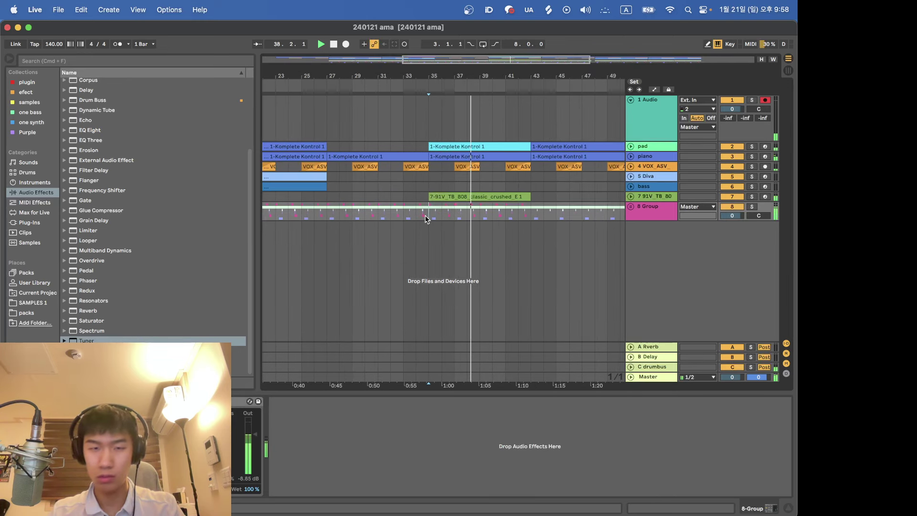
pyautogui.press('-')
pyautogui.press('-')
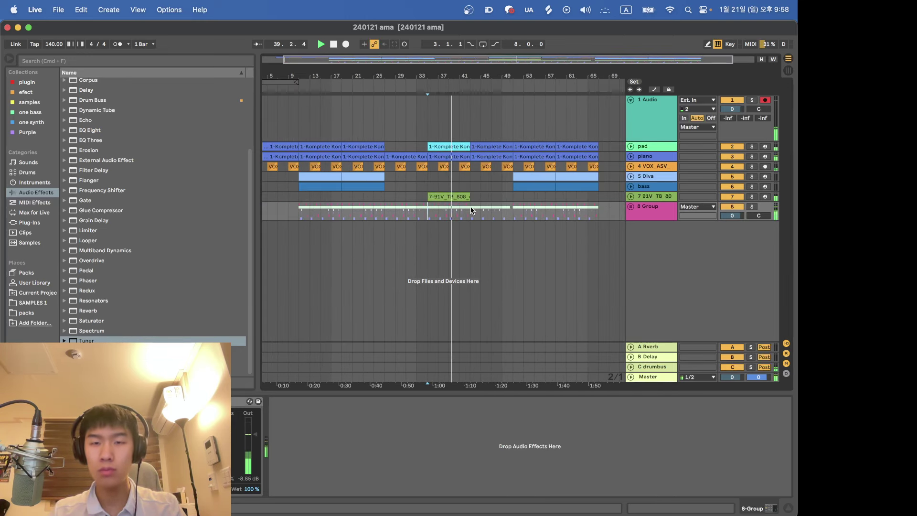
pyautogui.click(527, 186)
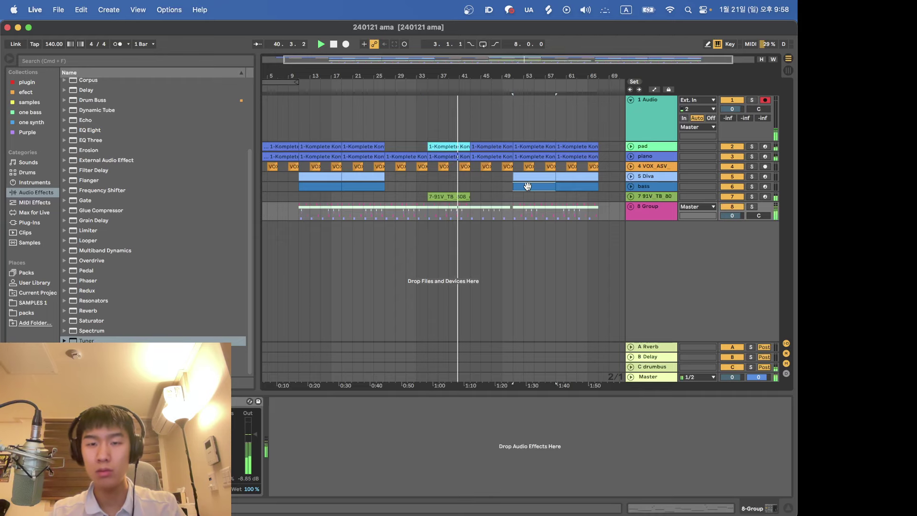
pyautogui.moveTo(527, 187); pyautogui.dragTo(484, 188)
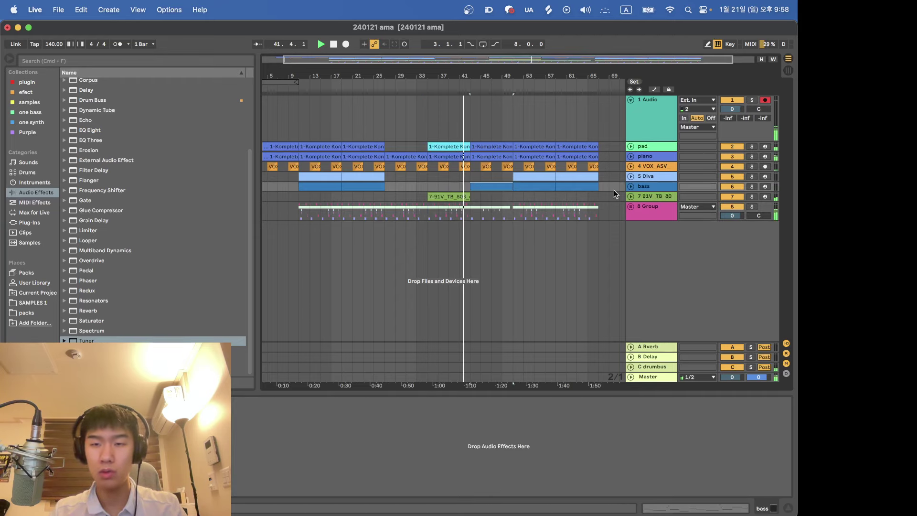
# Cut off the last half bar of the new bass clip so it ends at 50.3.
pyautogui.doubleClick(490, 188)
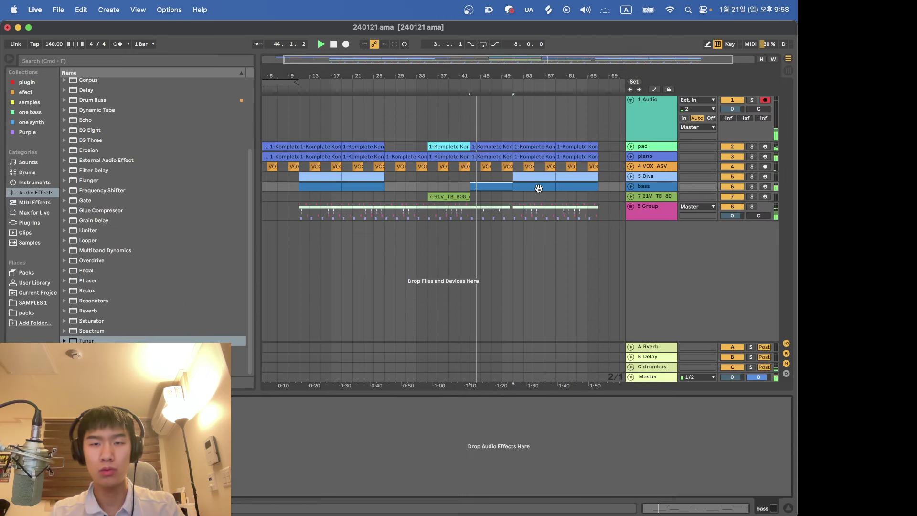
pyautogui.hotkey('shift', 'Tab')
pyautogui.scroll(3, 512, 188)
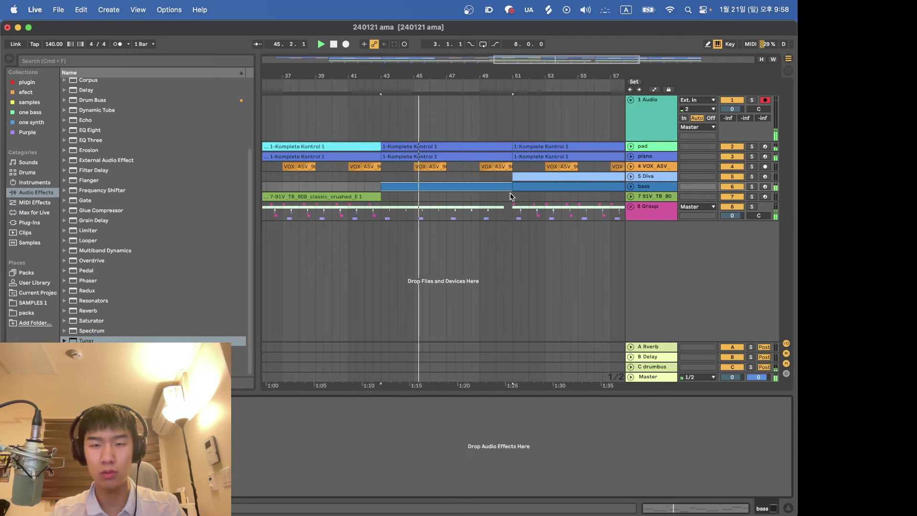
pyautogui.scroll(2, 506, 188)
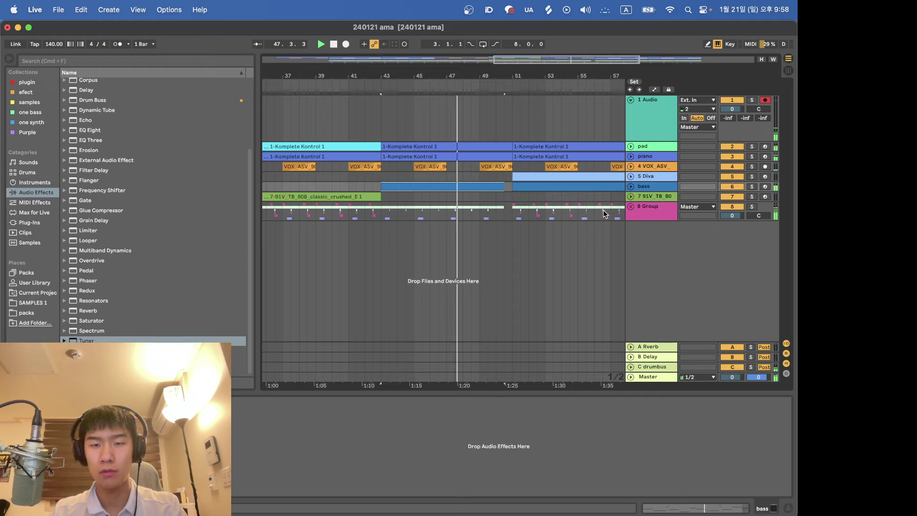
# Unfold the drum group, silence the closed and open hi-hat clips from bar 47 to bar 51, and fold the group.
pyautogui.click(634, 204)
pyautogui.click(630, 207)
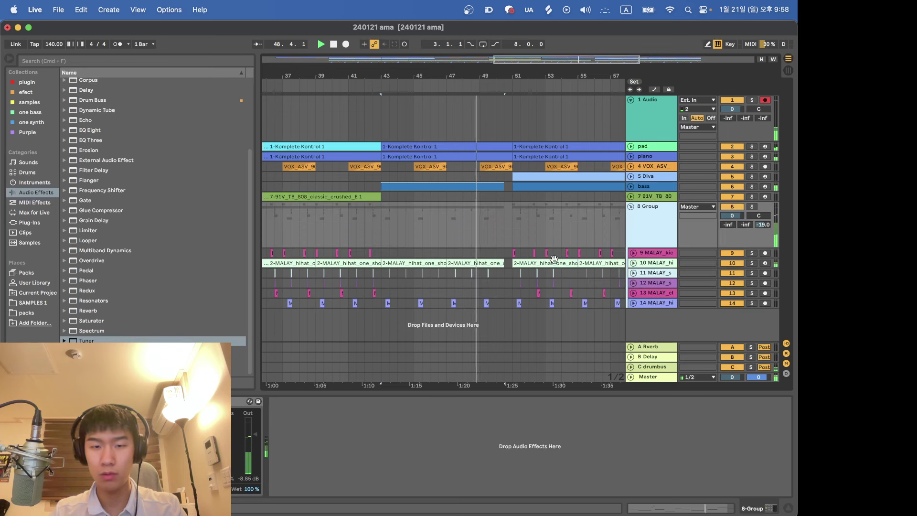
pyautogui.click(489, 263)
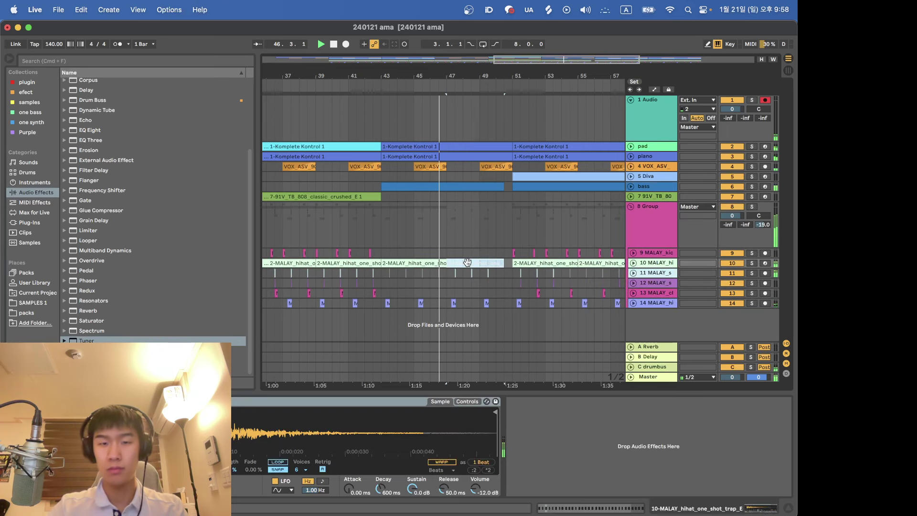
pyautogui.press('Down')
pyautogui.press('Down')
pyautogui.press('Down')
pyautogui.press('Down')
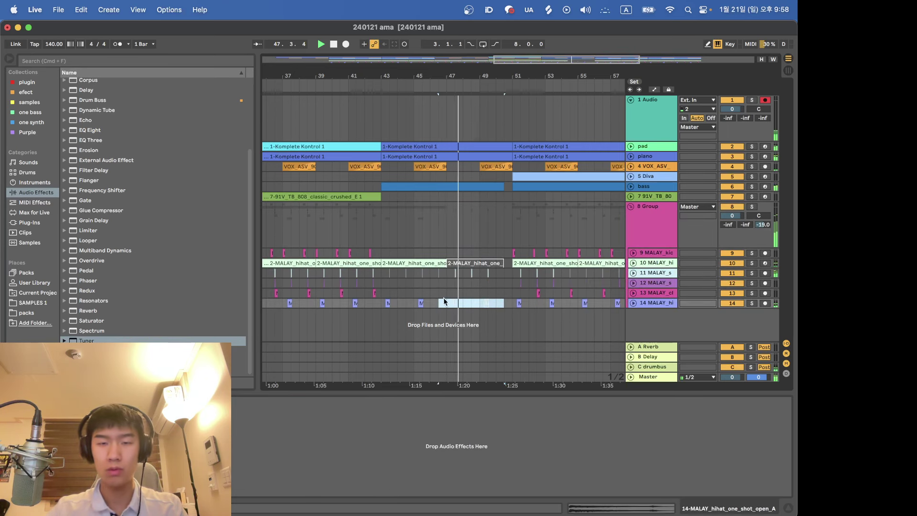
pyautogui.click(631, 207)
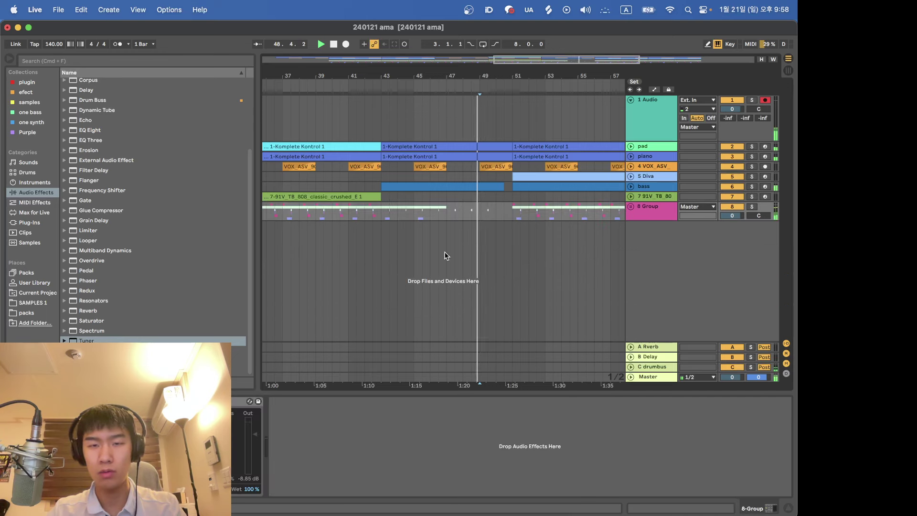
# Save the Live set with the shortened hi-hats of the sixth section.
pyautogui.press('-')
pyautogui.press('-')
pyautogui.press('super+s')
pyautogui.press('+')
pyautogui.press('+')
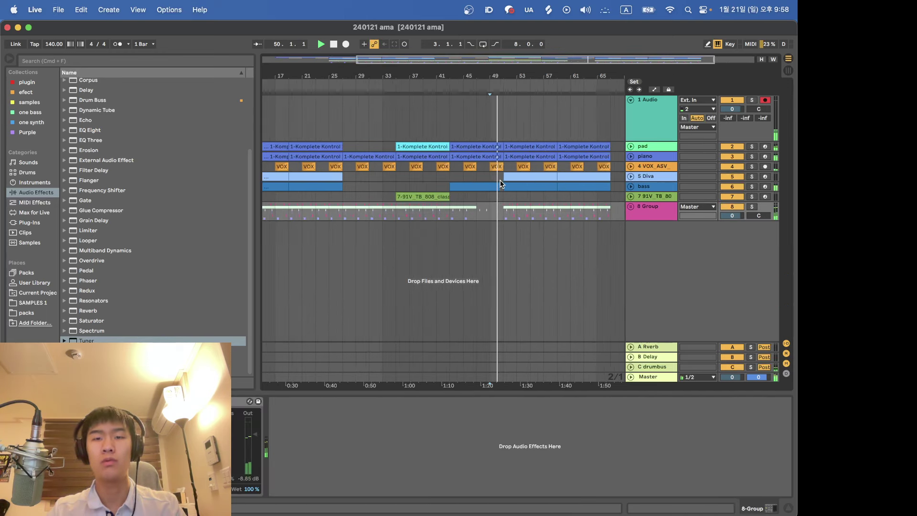
# Copy the pad clip of bars 35 to 43 to bar 67.
pyautogui.press('-')
pyautogui.press('-')
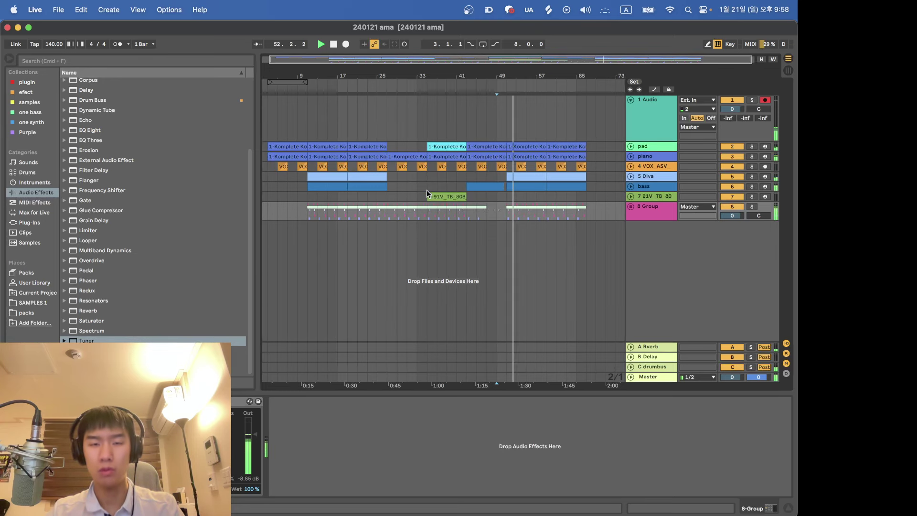
pyautogui.moveTo(450, 146); pyautogui.dragTo(610, 154)
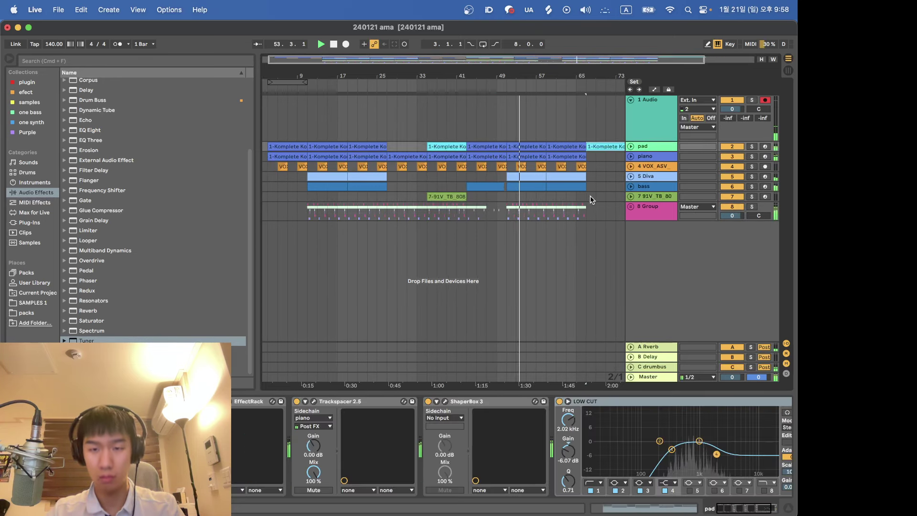
# Copy the 808 clip and the drum group's clips of bars 35 to 43 to bar 67, and save the set.
pyautogui.click(464, 216)
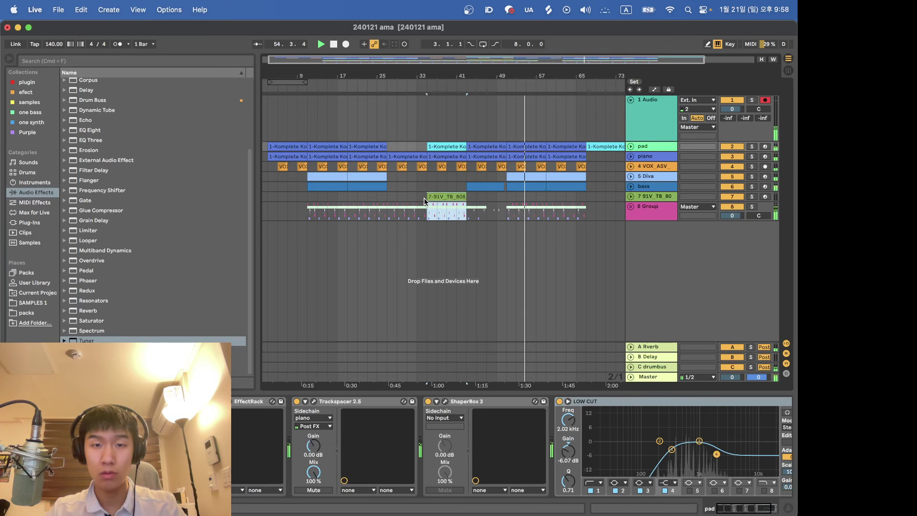
pyautogui.press('super+c')
pyautogui.click(583, 210)
pyautogui.press('super+v')
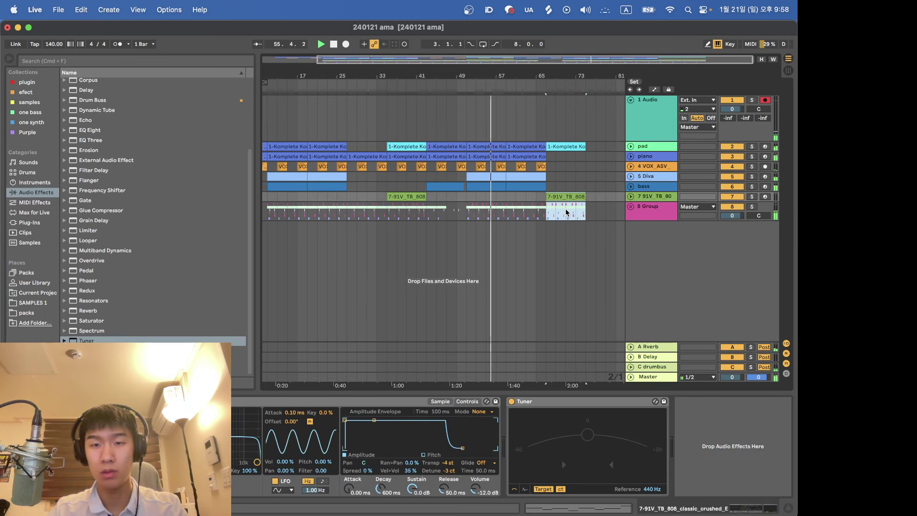
pyautogui.click(543, 217)
pyautogui.press('super+s')
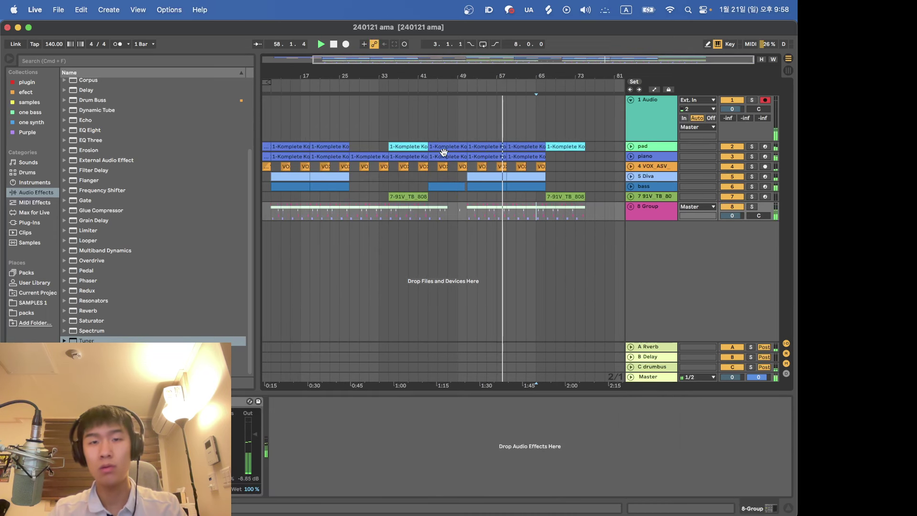
# Duplicate the pad clip of bars 35 to 43 over bars 43 to 51, and briefly unfold the piano track to check its notes.
pyautogui.click(416, 146)
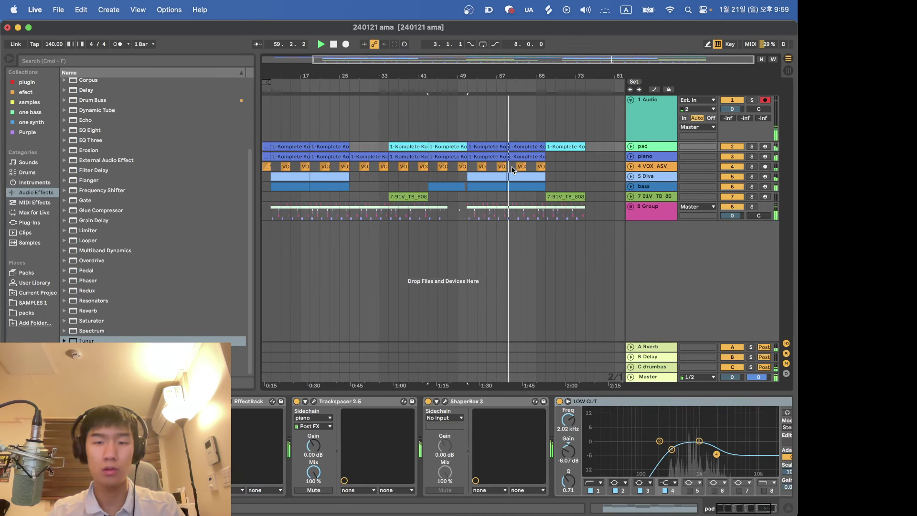
pyautogui.click(632, 160)
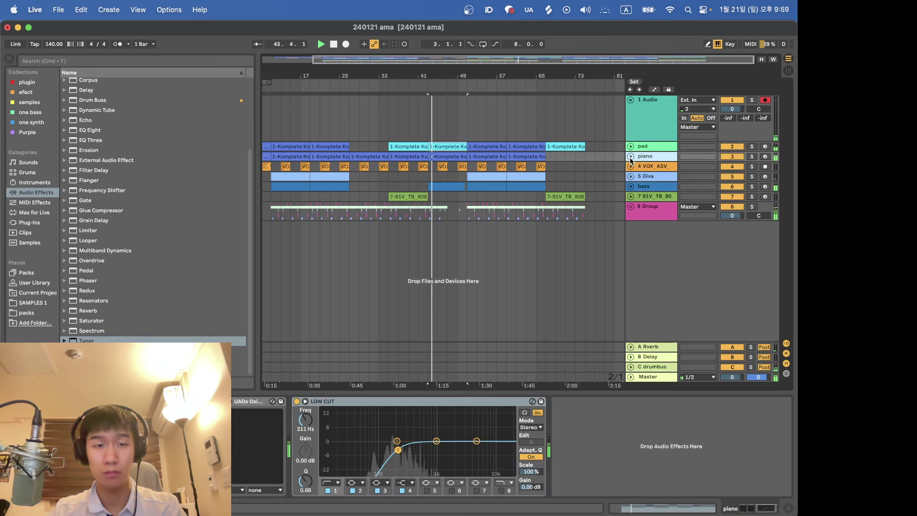
pyautogui.click(631, 157)
pyautogui.scroll(3, 345, 174)
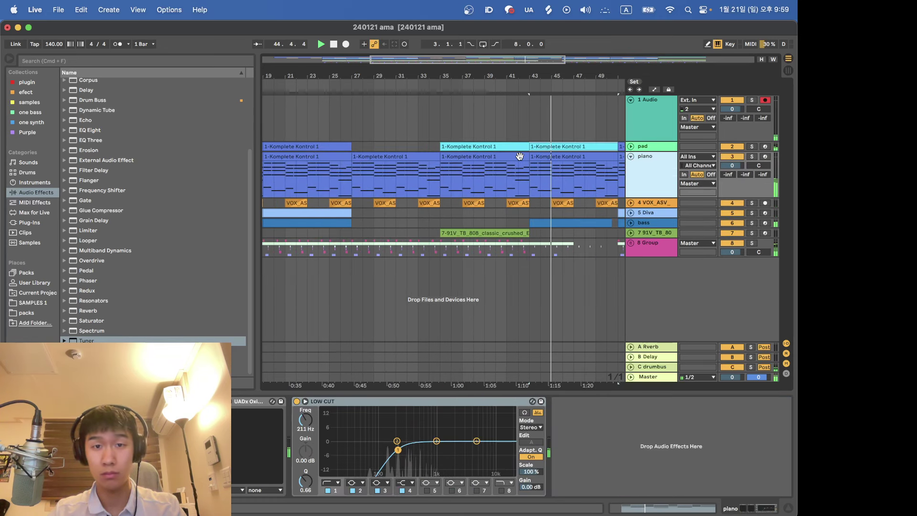
pyautogui.click(631, 158)
pyautogui.scroll(-3, 549, 186)
pyautogui.scroll(-2, 548, 185)
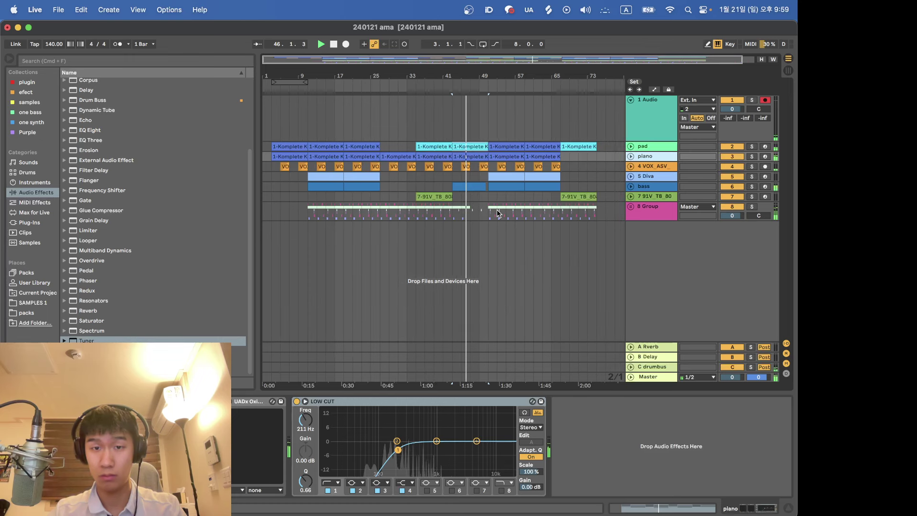
# Listen to the arrangement from bar 51 and from bar 67.
pyautogui.click(487, 219)
pyautogui.scroll(-1, 488, 219)
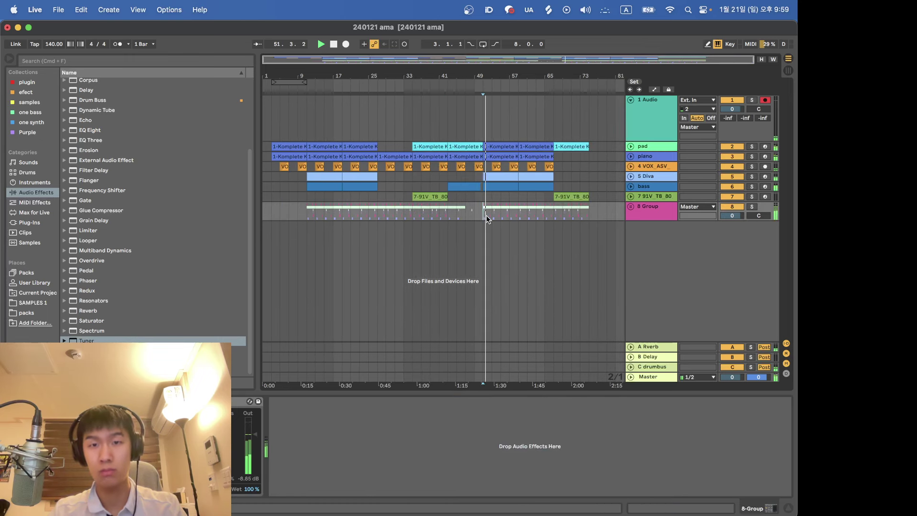
pyautogui.click(555, 212)
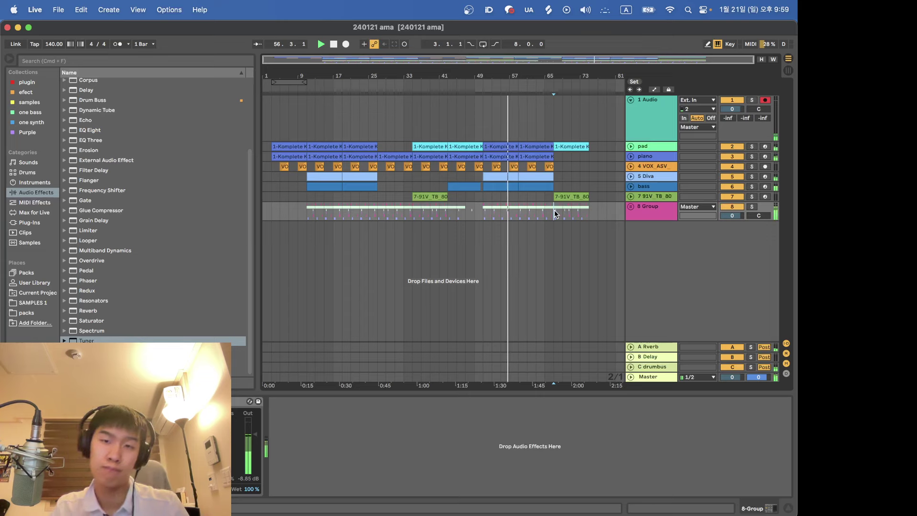
pyautogui.press('space')
pyautogui.press('space')
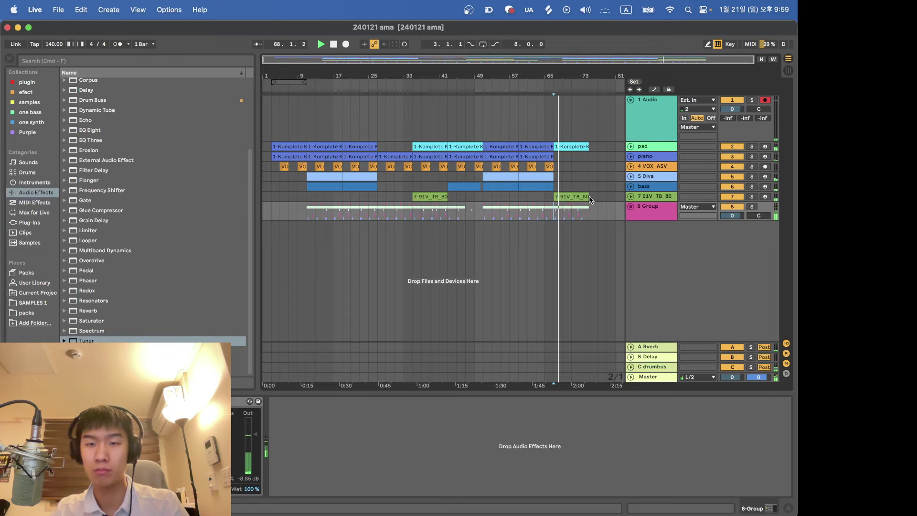
# Duplicate the VOX_ASV vocal clips of bars 59 to 67 to bar 67.
pyautogui.scroll(5, 578, 176)
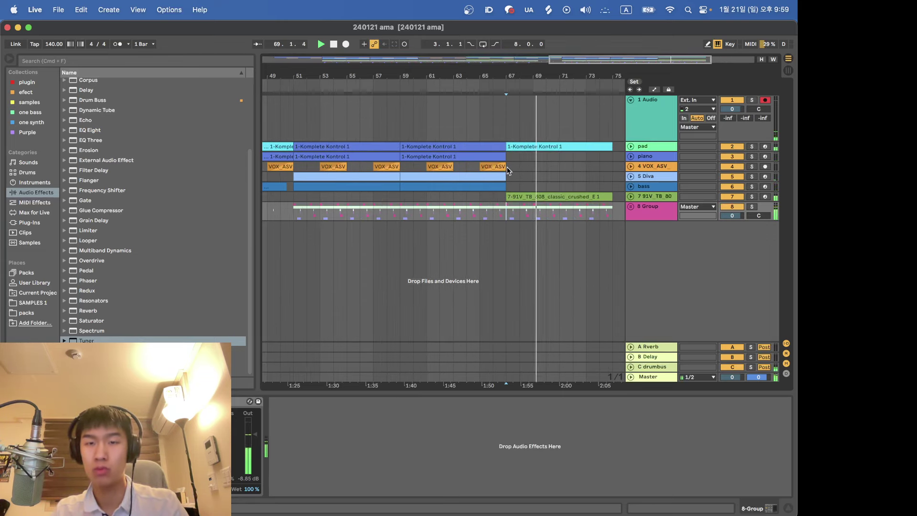
pyautogui.moveTo(507, 167); pyautogui.dragTo(401, 167)
pyautogui.press('super+d')
# Insert a MIDI track below the 1 Audio track and load the Diva synth on it.
pyautogui.click(651, 133)
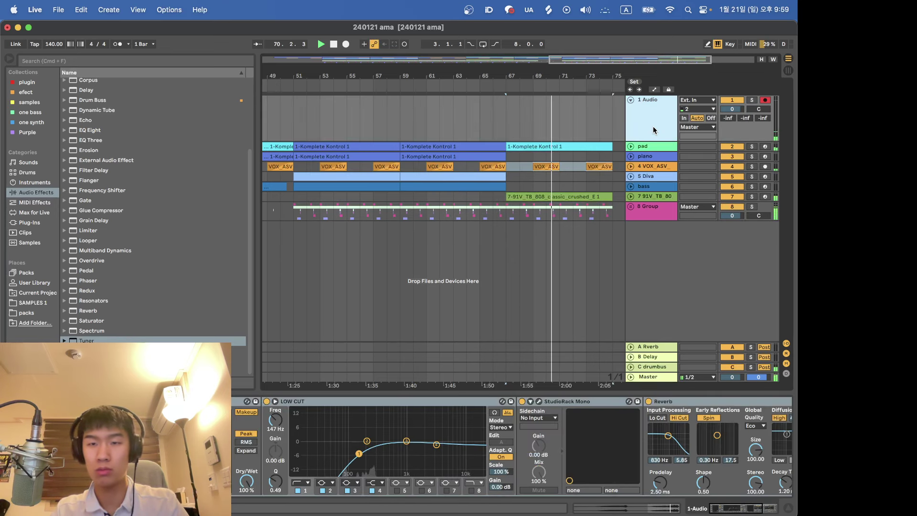
pyautogui.press('shift+super+t')
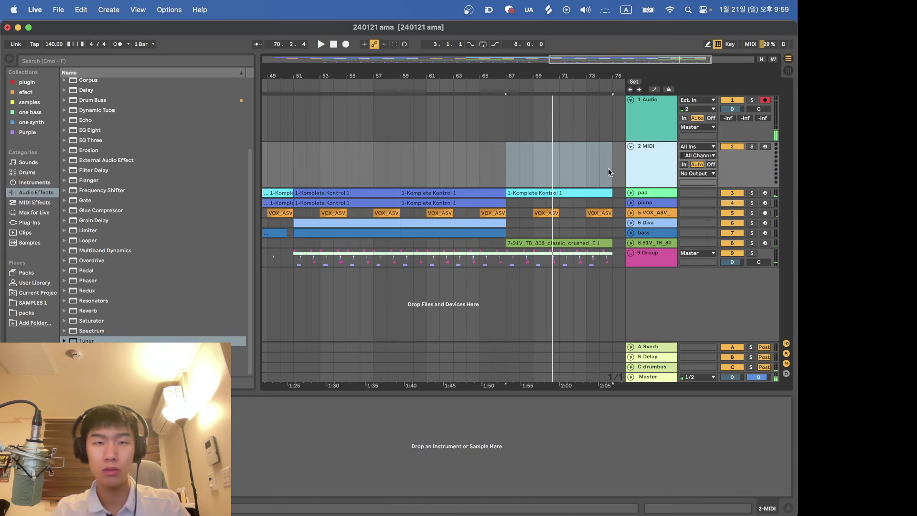
pyautogui.click(44, 83)
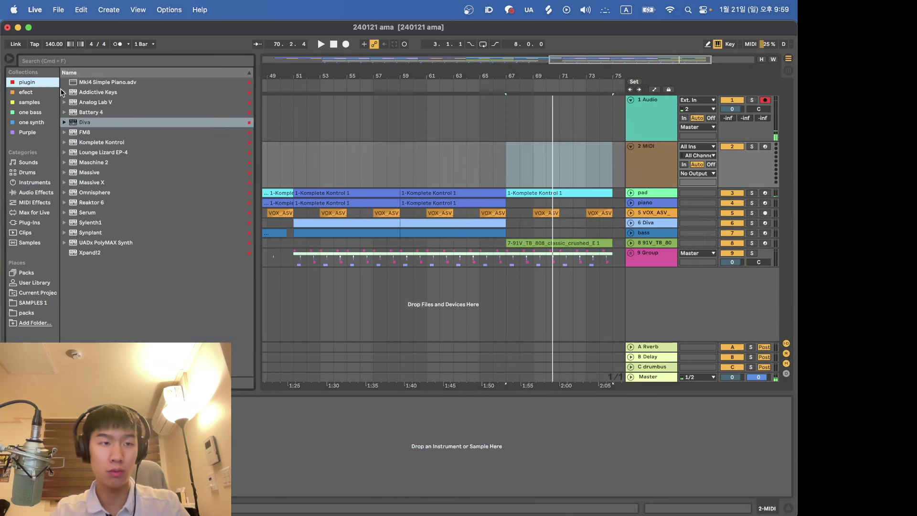
pyautogui.doubleClick(97, 125)
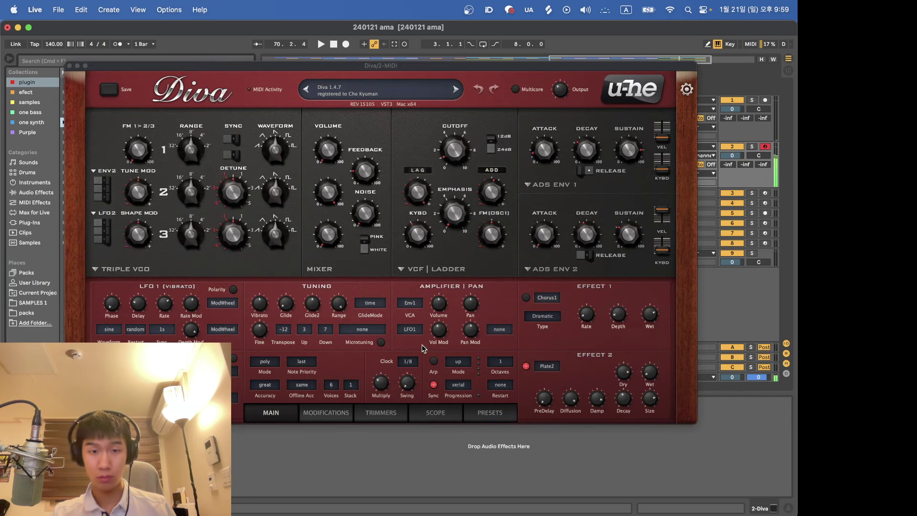
# Load the HS Divanity preset from Diva's 2 LEAD folder, mark it as a favourite, and close the plugin window.
pyautogui.click(484, 413)
pyautogui.click(123, 166)
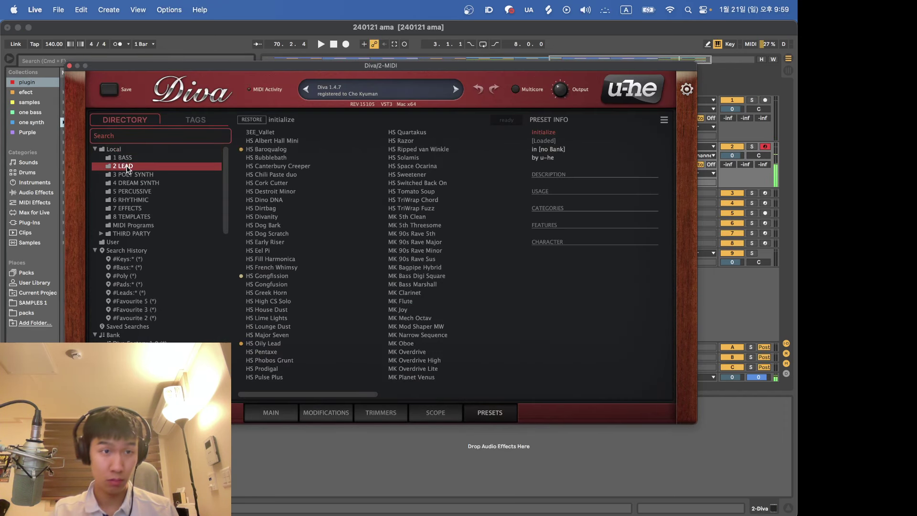
pyautogui.click(299, 218)
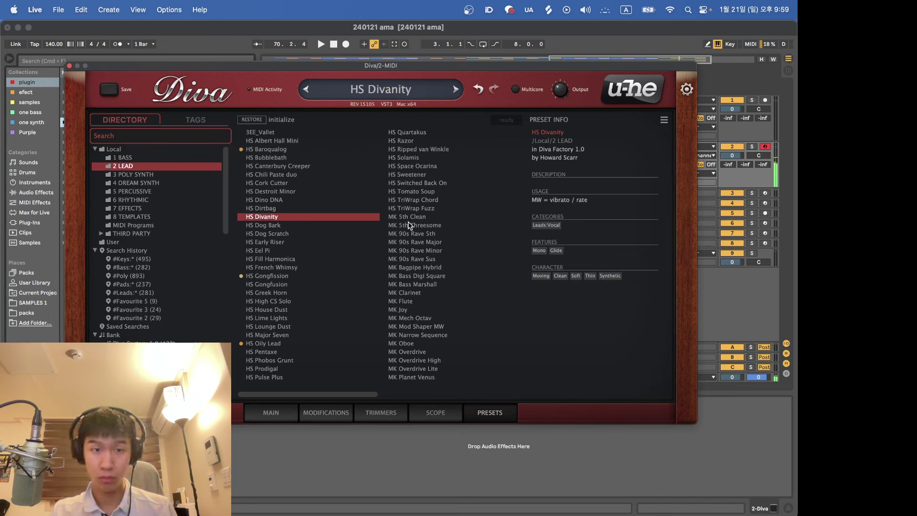
pyautogui.rightClick(317, 218)
pyautogui.click(342, 236)
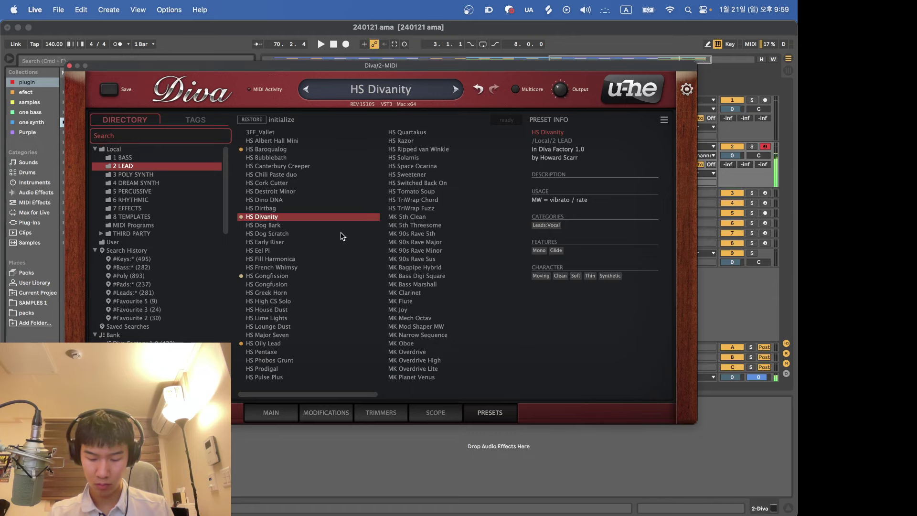
pyautogui.click(69, 66)
# Set the new Diva track's volume to -5.3 dB while playing from bar 65, and replay from bar 67.
pyautogui.click(477, 141)
pyautogui.press('space')
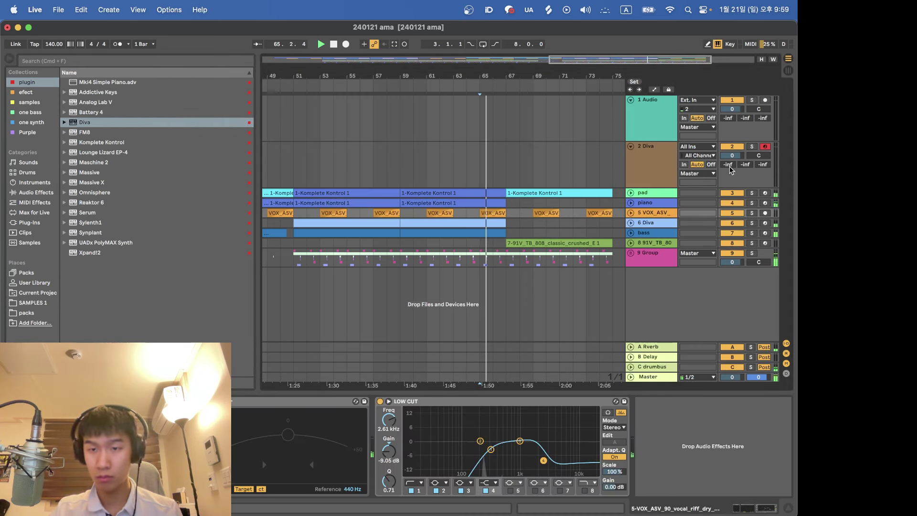
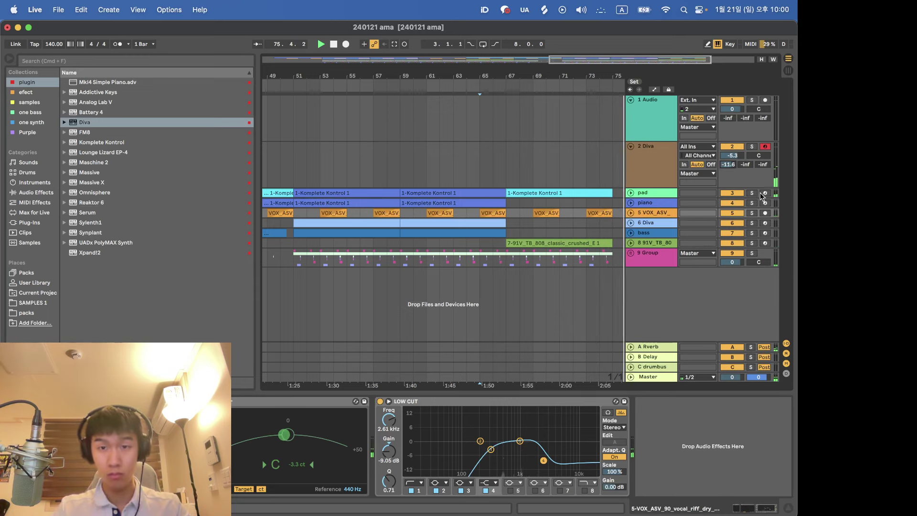
pyautogui.click(506, 175)
pyautogui.press('space')
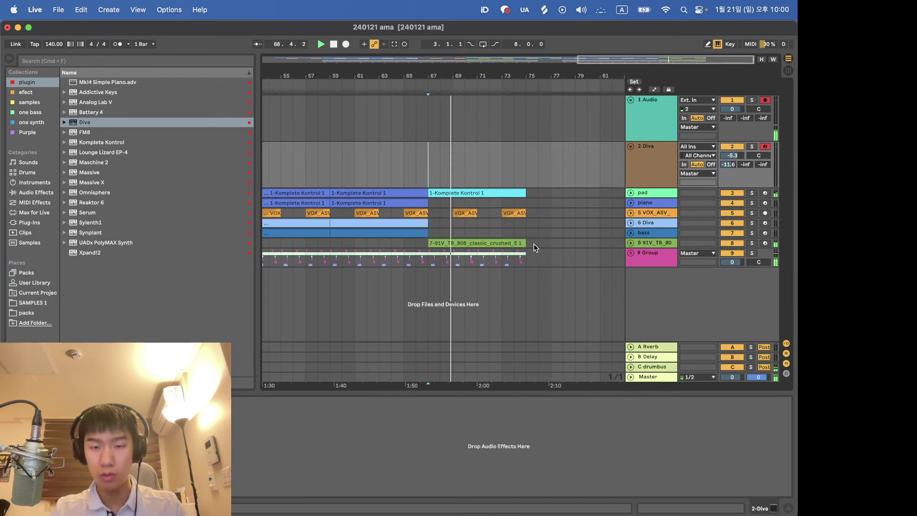
# Copy the clips of bars 35 to 43 on all tracks from pad through the drum group to bar 75.
pyautogui.press('-')
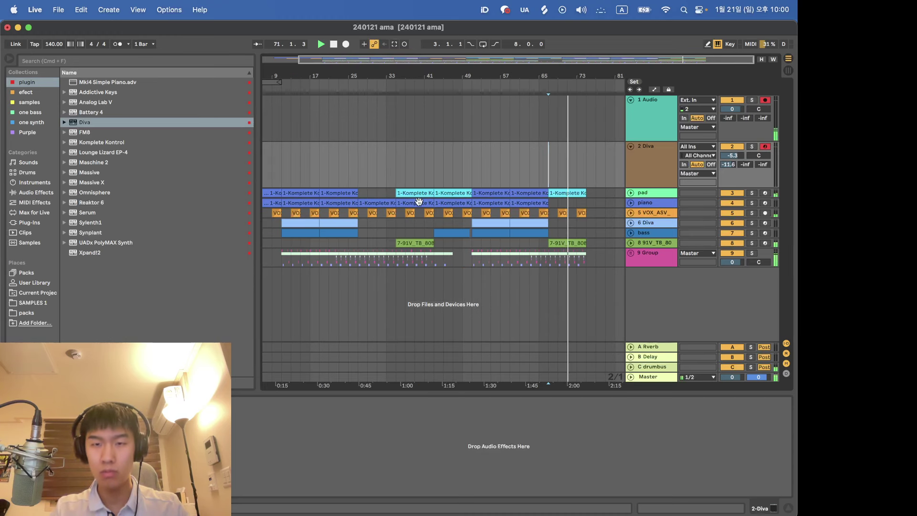
pyautogui.moveTo(429, 199); pyautogui.dragTo(437, 264)
pyautogui.press('super+c')
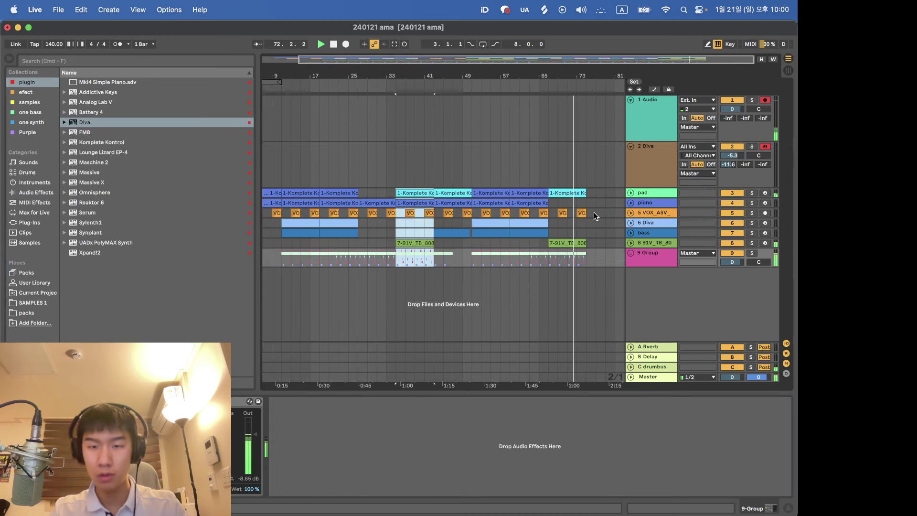
pyautogui.click(573, 193)
pyautogui.press('super+v')
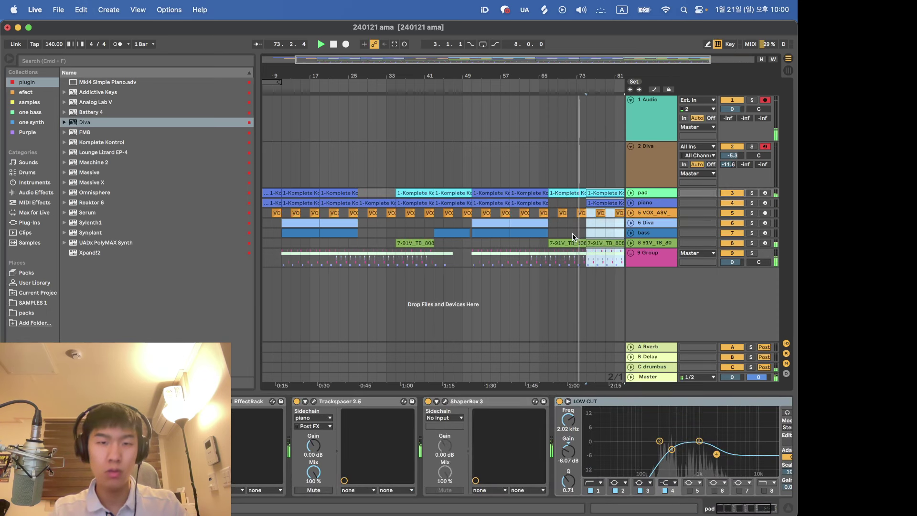
# Copy the clips of bars 43 to 51 on all tracks from pad through the drum group to bar 83.
pyautogui.click(572, 233)
pyautogui.press('-')
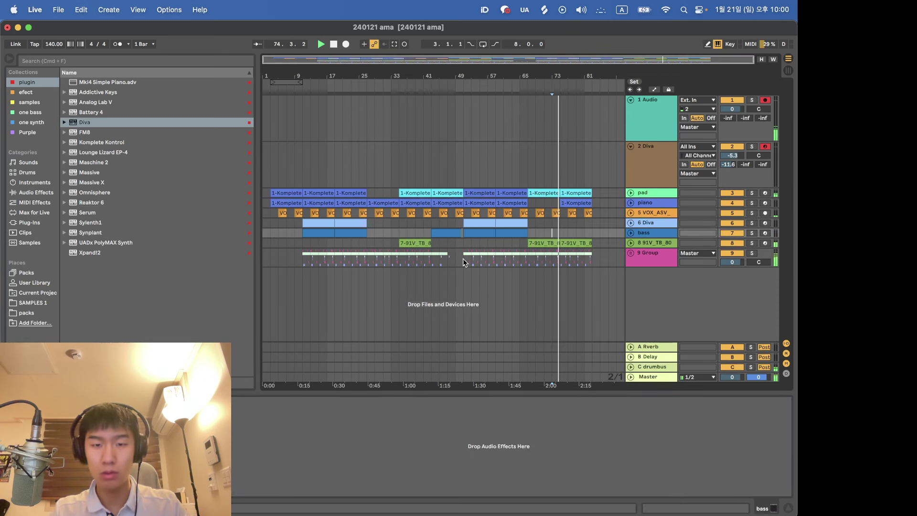
pyautogui.moveTo(462, 259); pyautogui.dragTo(431, 192)
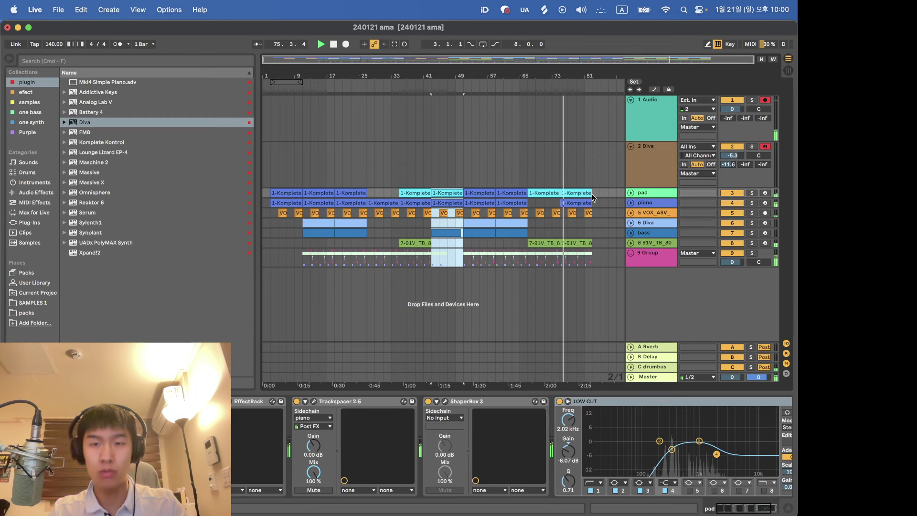
pyautogui.press('super+c')
pyautogui.click(592, 195)
pyautogui.press('super+v')
pyautogui.hscroll(3, 503, 190)
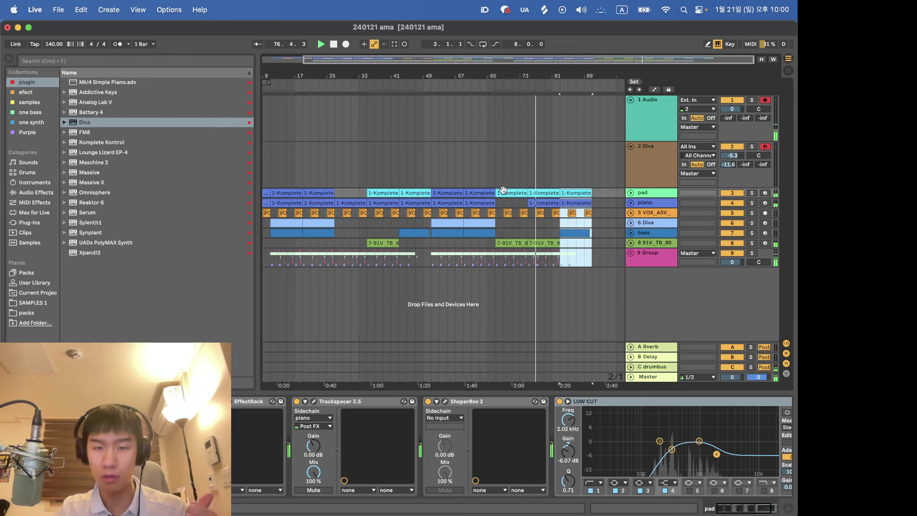
# In the drum group, silence the closed and open hi-hats of bars 83 to 87, reactivate those of bars 87 to 91, and fold the group.
pyautogui.press('u')
pyautogui.press('+')
pyautogui.press('+')
pyautogui.press('+')
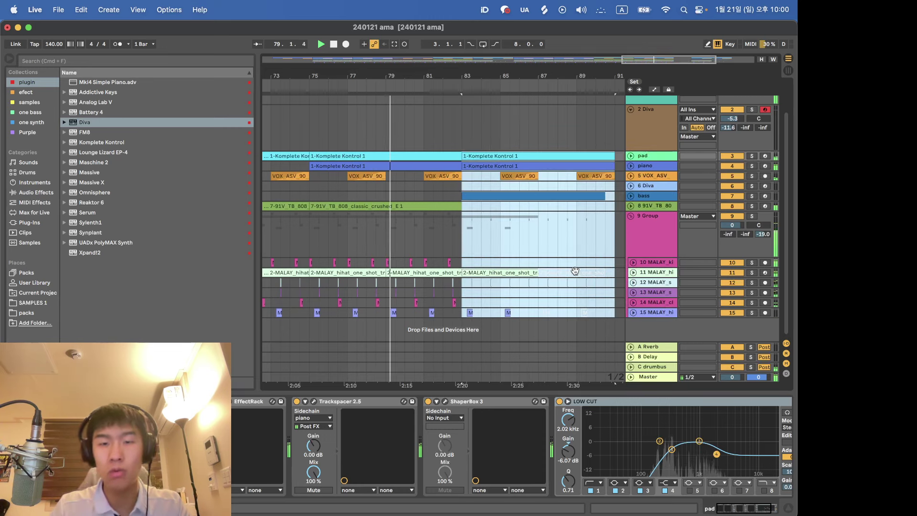
pyautogui.click(575, 271)
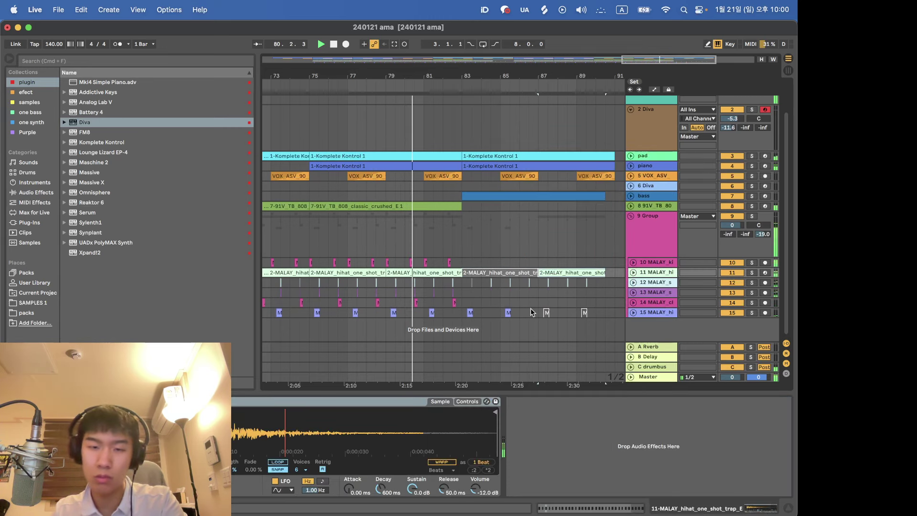
pyautogui.moveTo(531, 312); pyautogui.dragTo(466, 313)
pyautogui.moveTo(589, 313); pyautogui.dragTo(541, 314)
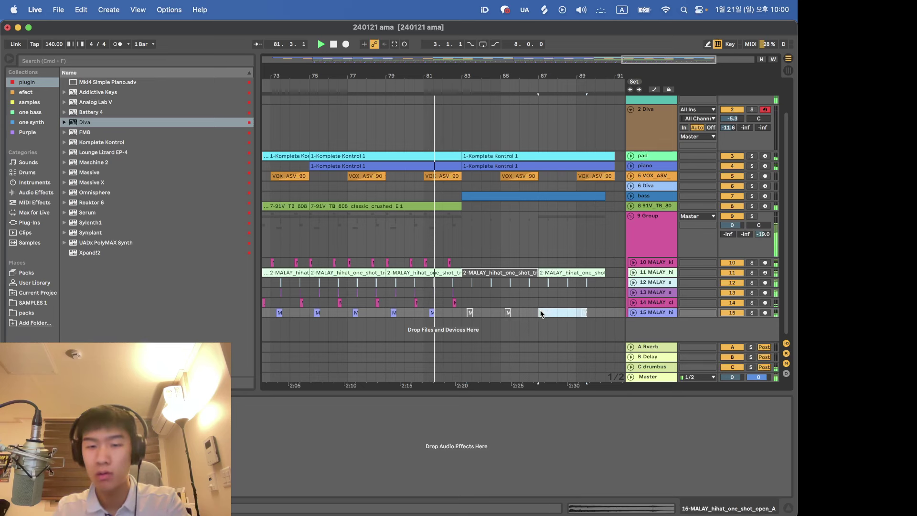
pyautogui.click(631, 216)
pyautogui.scroll(-3, 528, 234)
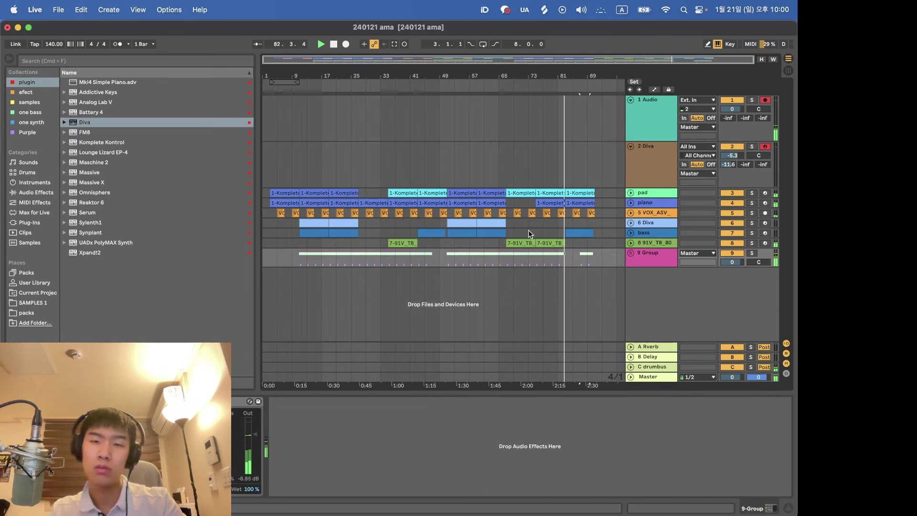
# Copy the full section of bars 51 to 67, from pad through the drum group, to bar 91 and save the set.
pyautogui.click(467, 192)
pyautogui.scroll(3, 503, 255)
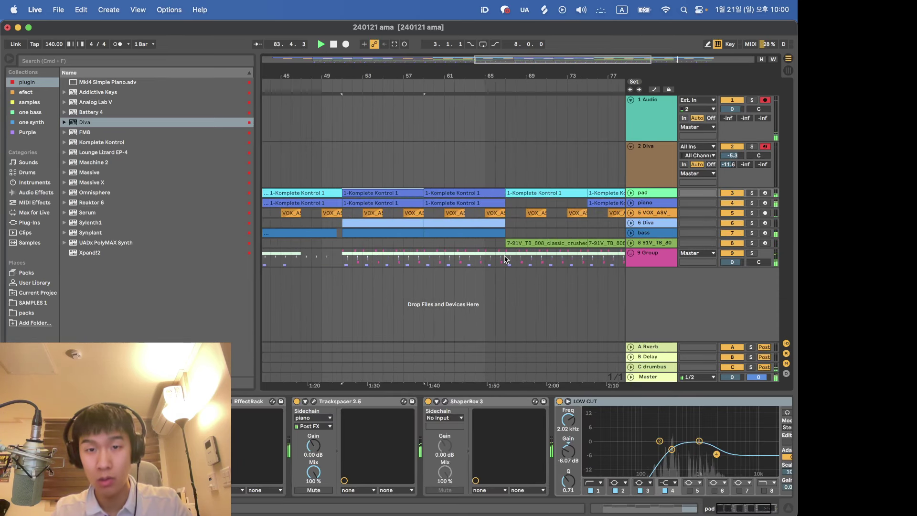
pyautogui.click(505, 259)
pyautogui.scroll(-2, 505, 258)
pyautogui.scroll(3, 596, 198)
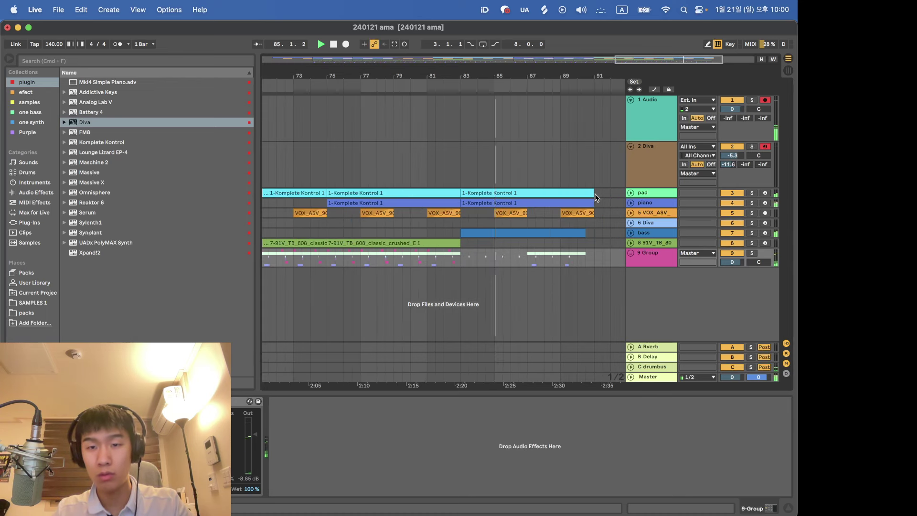
pyautogui.click(596, 197)
pyautogui.scroll(-5, 569, 279)
pyautogui.click(570, 261)
pyautogui.press('super+s')
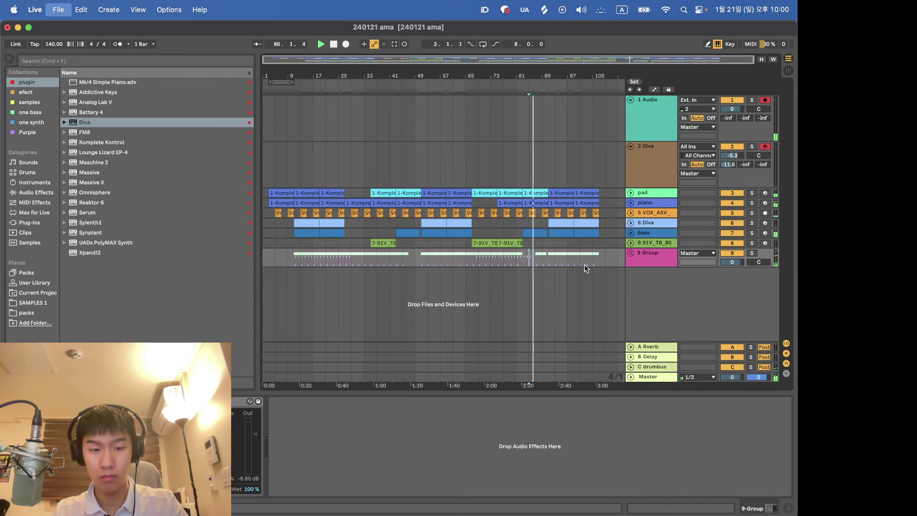
# Duplicate the pad, piano and VOX_ASV clips of bars 99 to 107 to bar 107.
pyautogui.scroll(3, 584, 264)
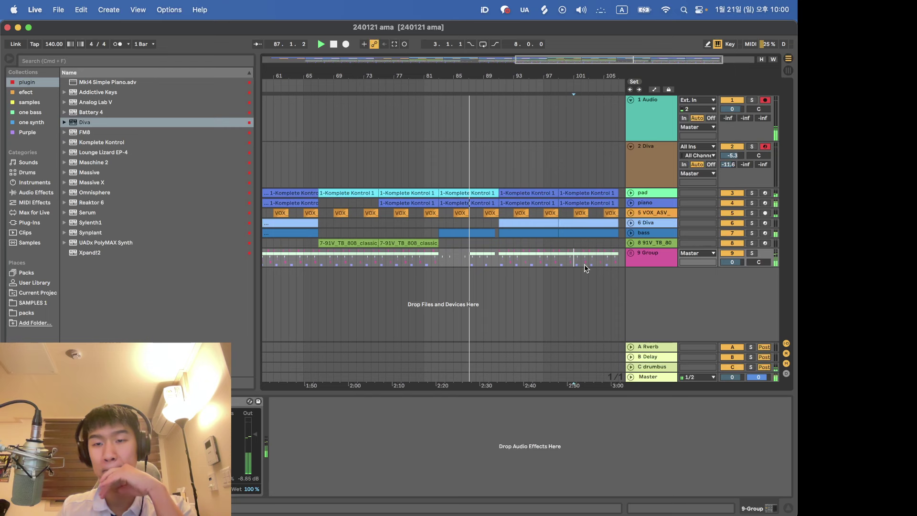
pyautogui.click(585, 201)
pyautogui.click(588, 193)
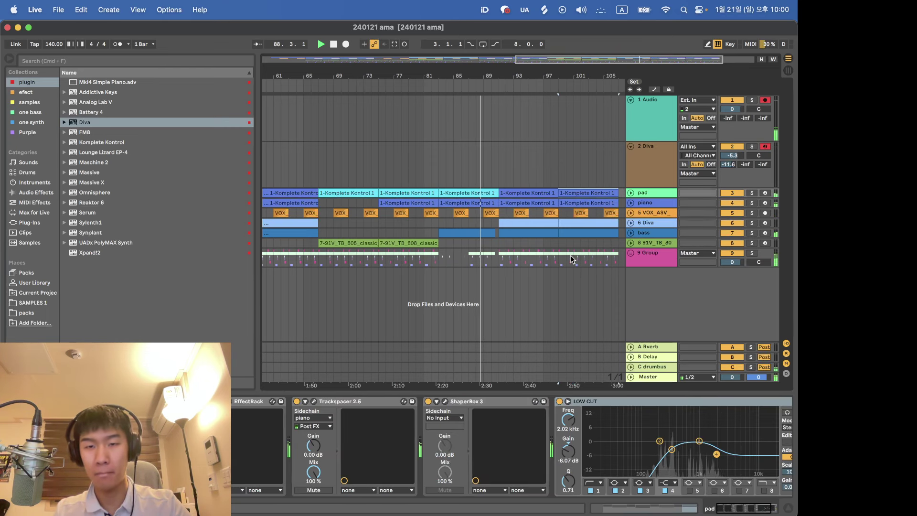
pyautogui.click(569, 212)
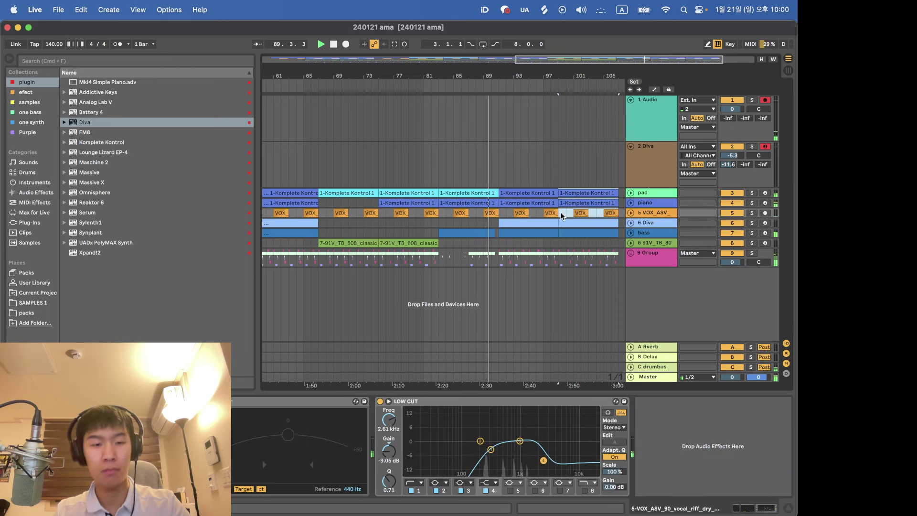
pyautogui.hscroll(5, 501, 233)
pyautogui.scroll(-5, 500, 233)
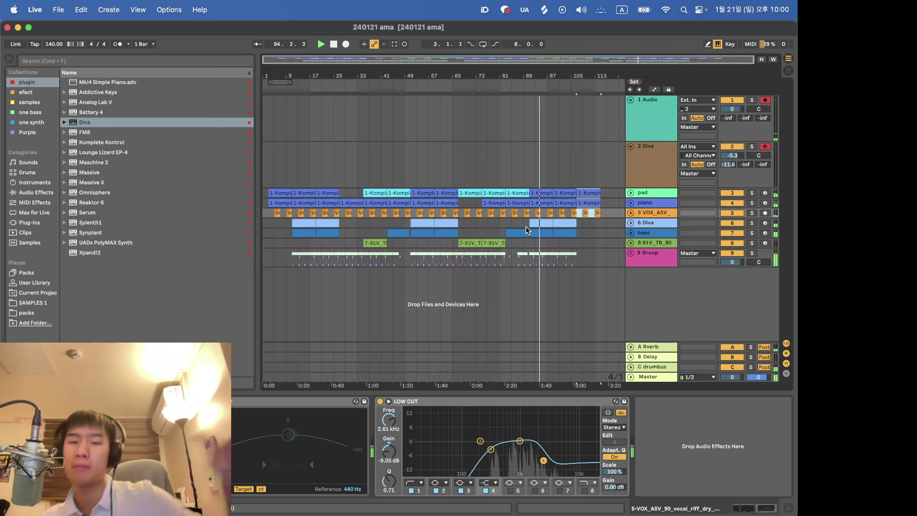
# Set the VOX_ASV track's volume to -19.3 dB while the song plays, and fold the track.
pyautogui.click(630, 213)
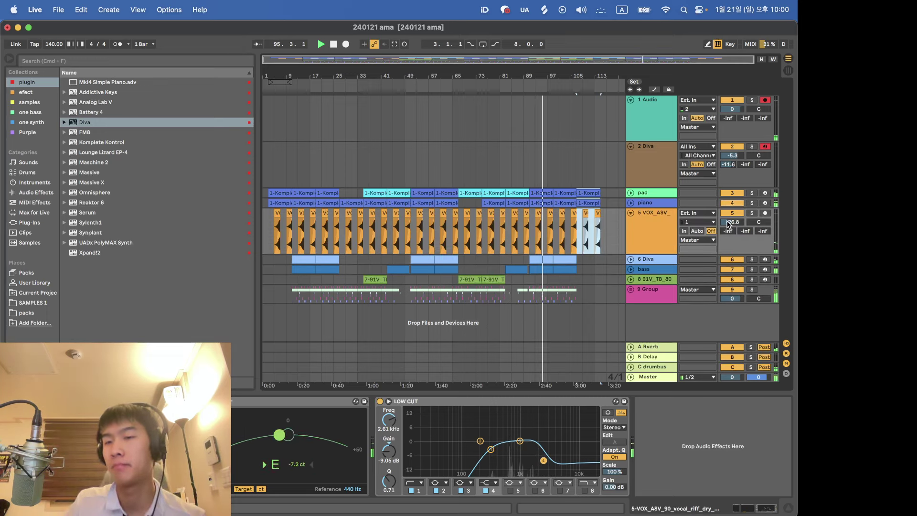
pyautogui.click(630, 214)
pyautogui.click(531, 248)
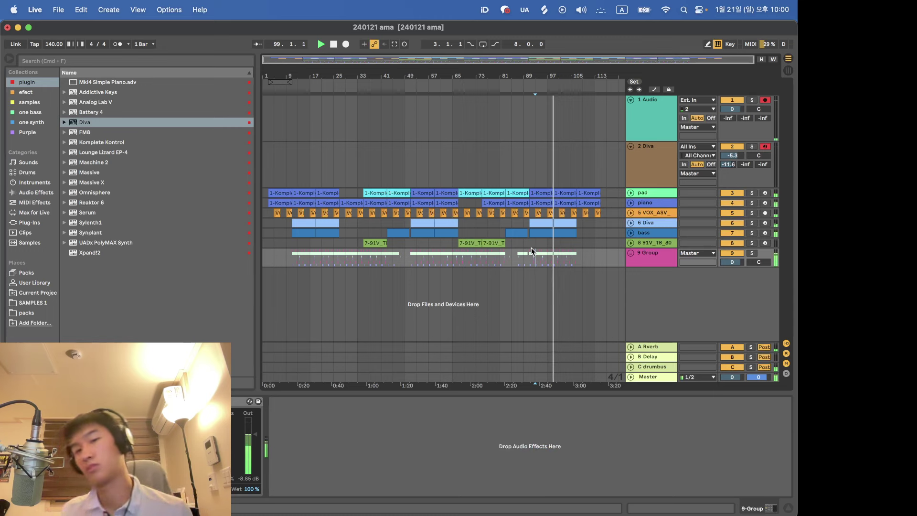
pyautogui.click(631, 214)
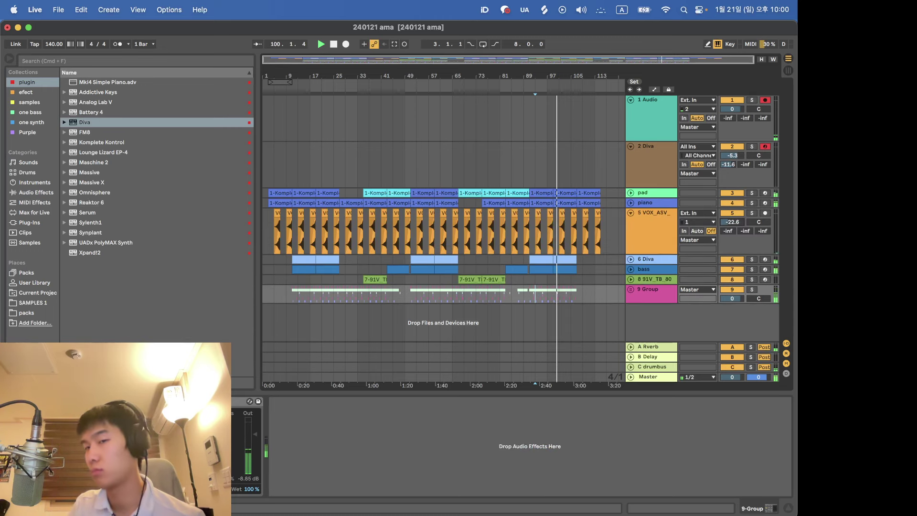
pyautogui.moveTo(733, 228); pyautogui.dragTo(734, 226)
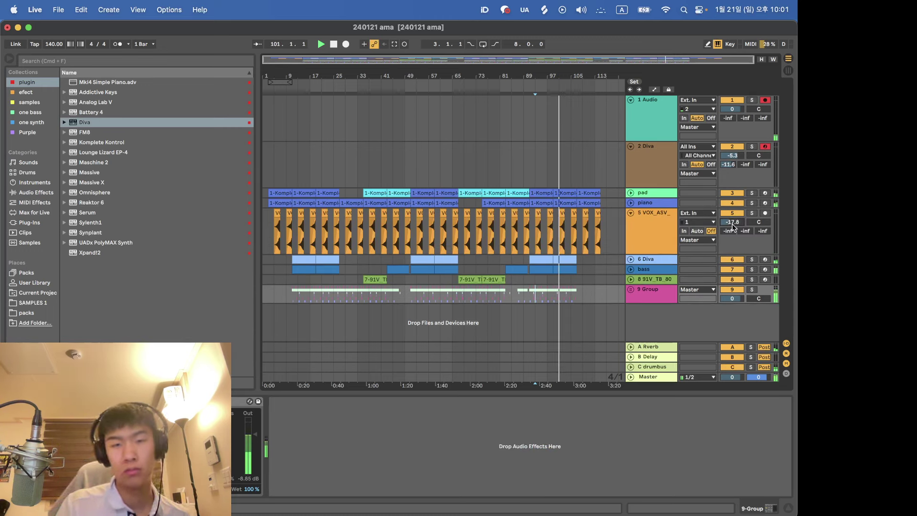
pyautogui.click(659, 232)
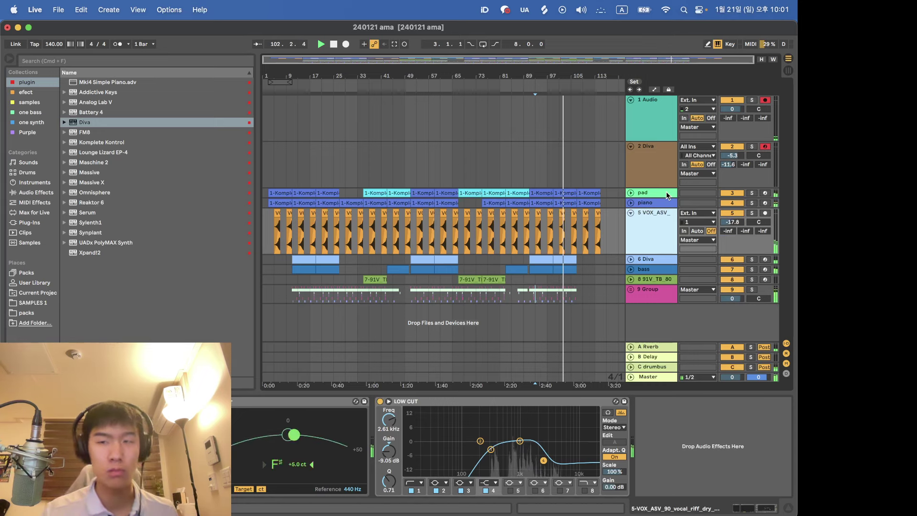
pyautogui.moveTo(737, 225); pyautogui.dragTo(736, 232)
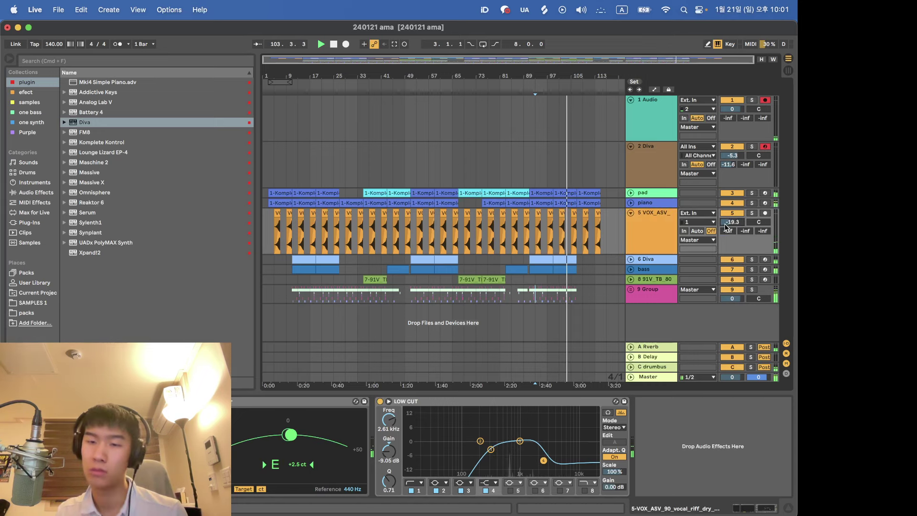
pyautogui.click(630, 213)
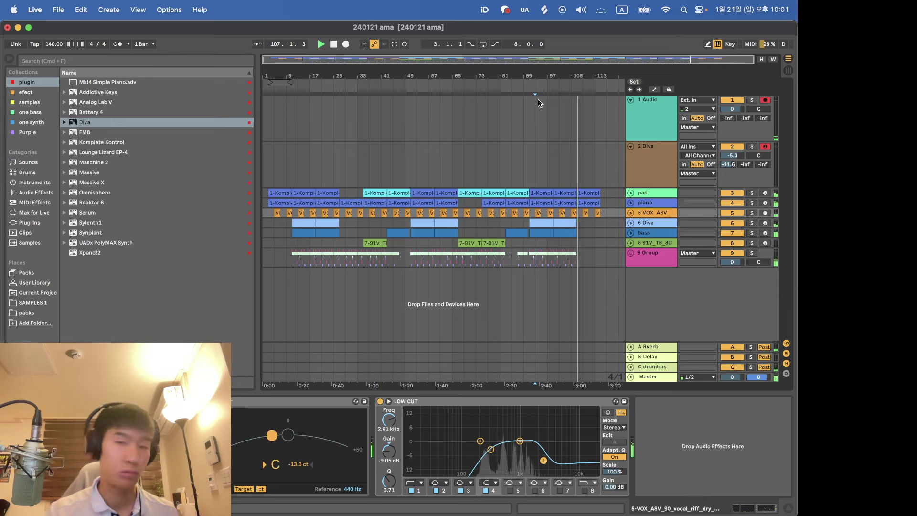
# Try transposing the VOX_ASV clip just before bar 107 to -2 st.
pyautogui.press('space')
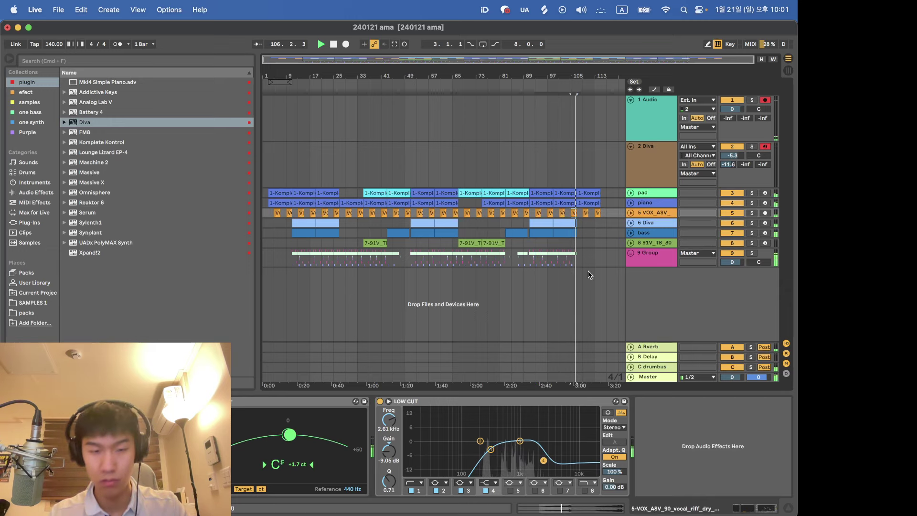
pyautogui.click(630, 213)
pyautogui.doubleClick(576, 212)
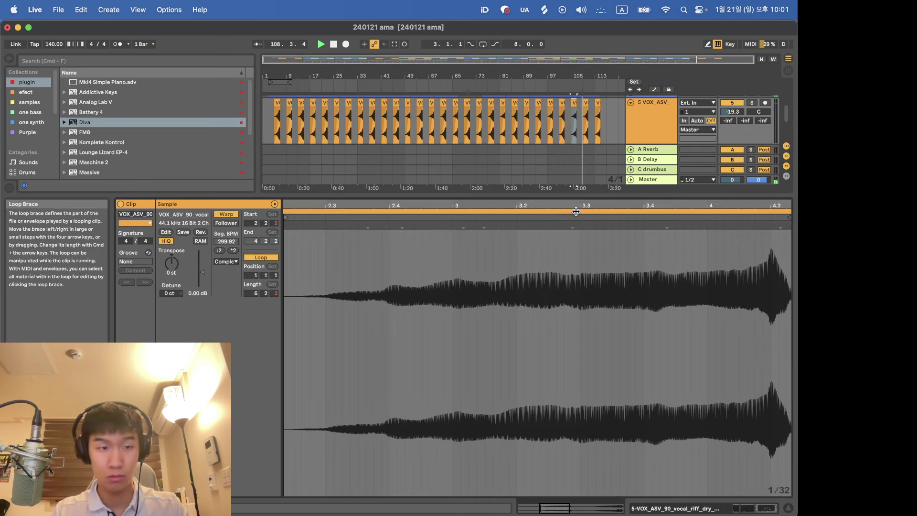
pyautogui.moveTo(171, 263); pyautogui.dragTo(171, 269)
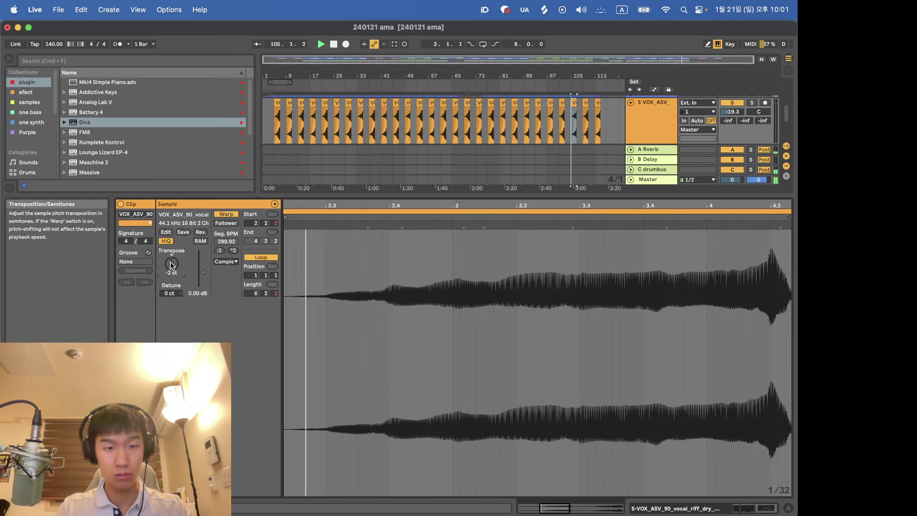
pyautogui.hotkey('shift', 'Tab')
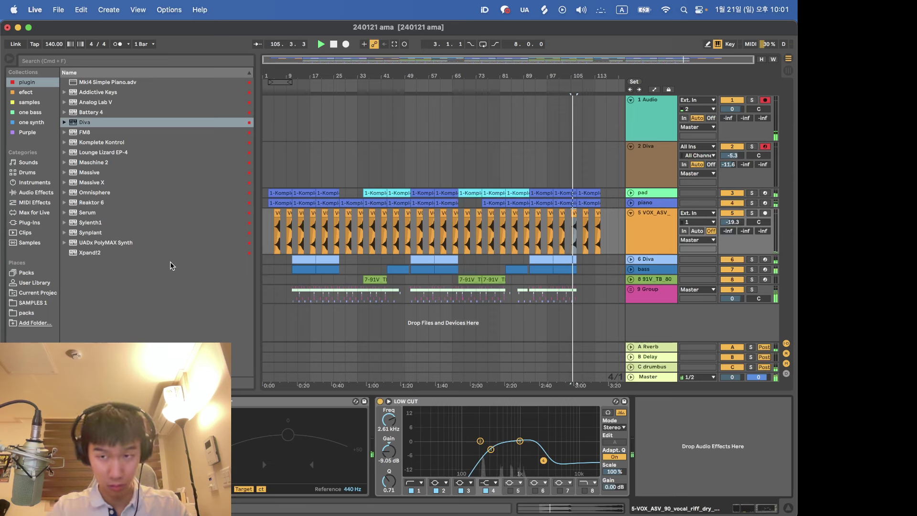
# Solo the VOX_ASV track and audition its clip just before bar 107 with the transpose back at 0 st.
pyautogui.click(752, 213)
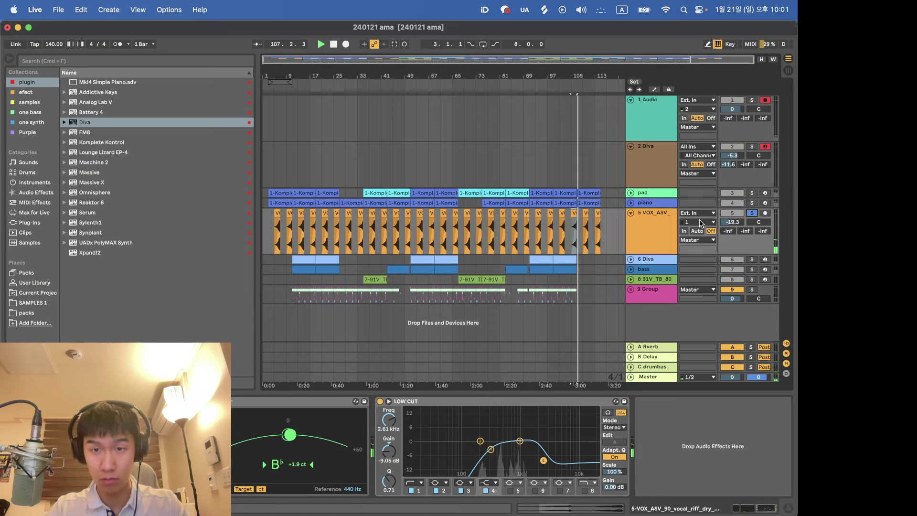
pyautogui.press('space')
pyautogui.hotkey('shift', 'Tab')
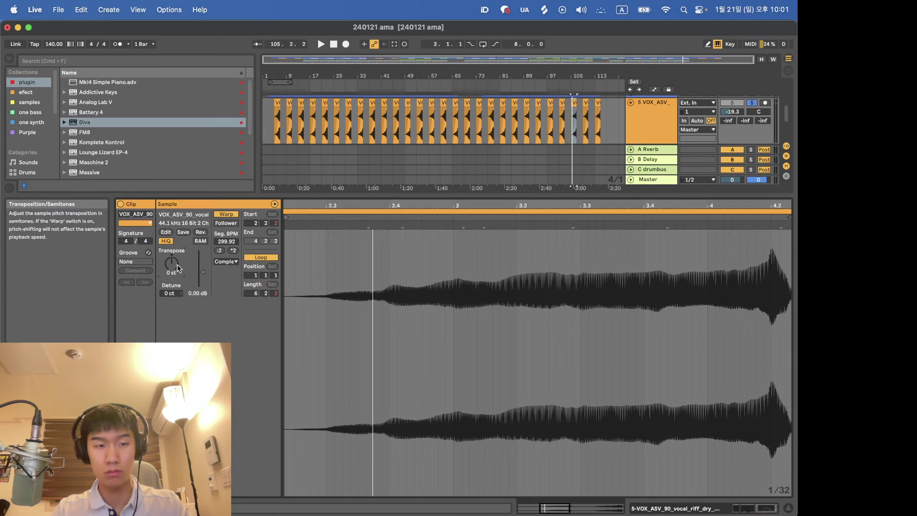
pyautogui.hotkey('shift', 'Tab')
pyautogui.press('space')
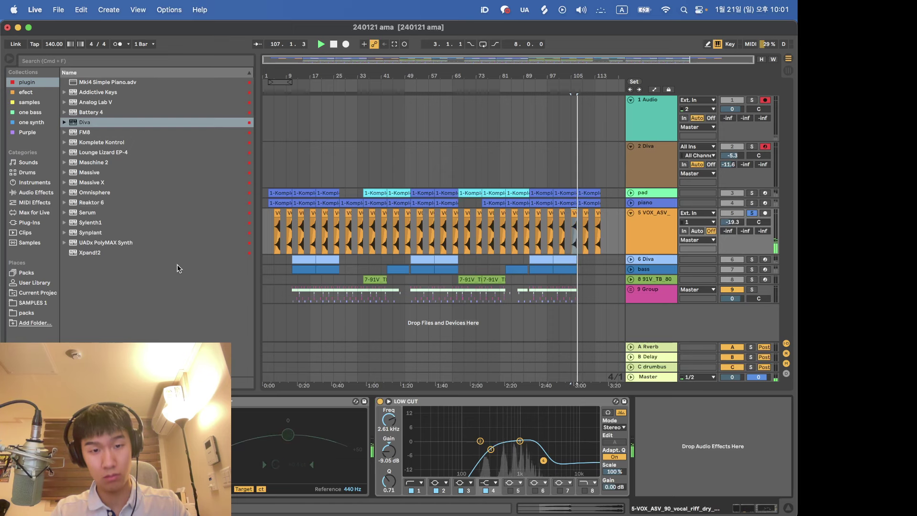
pyautogui.hotkey('shift', 'Tab')
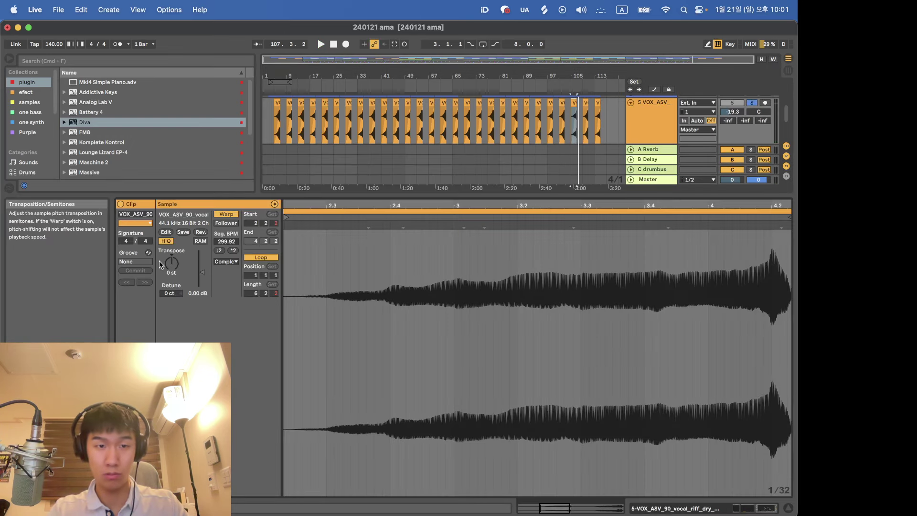
pyautogui.hotkey('shift', 'Tab')
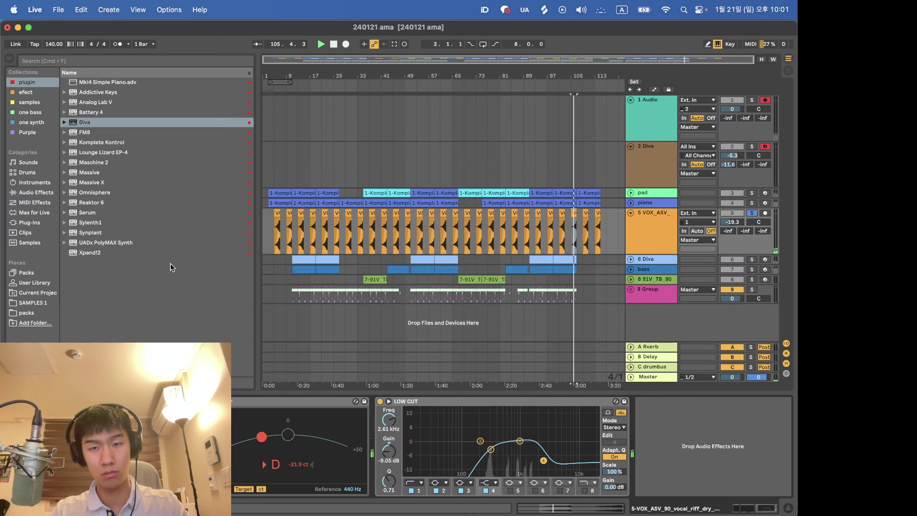
pyautogui.scroll(3, 605, 236)
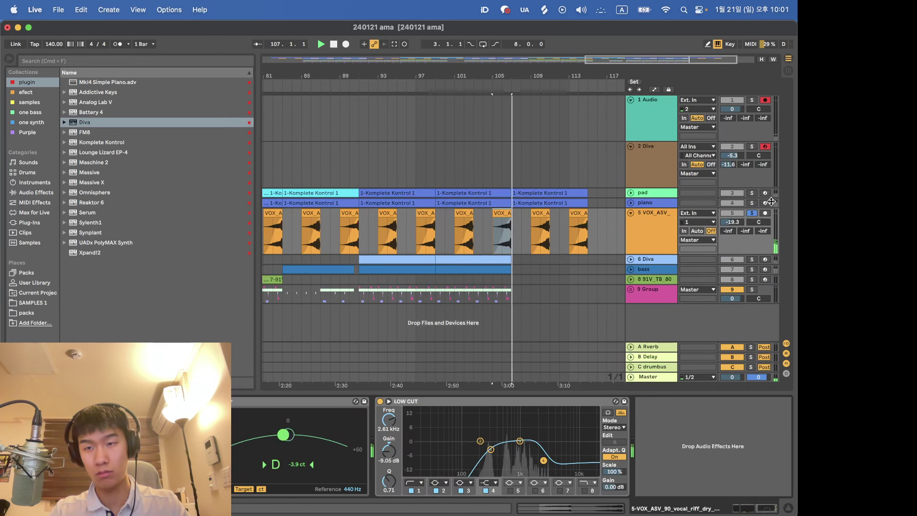
pyautogui.scroll(-3, 429, 221)
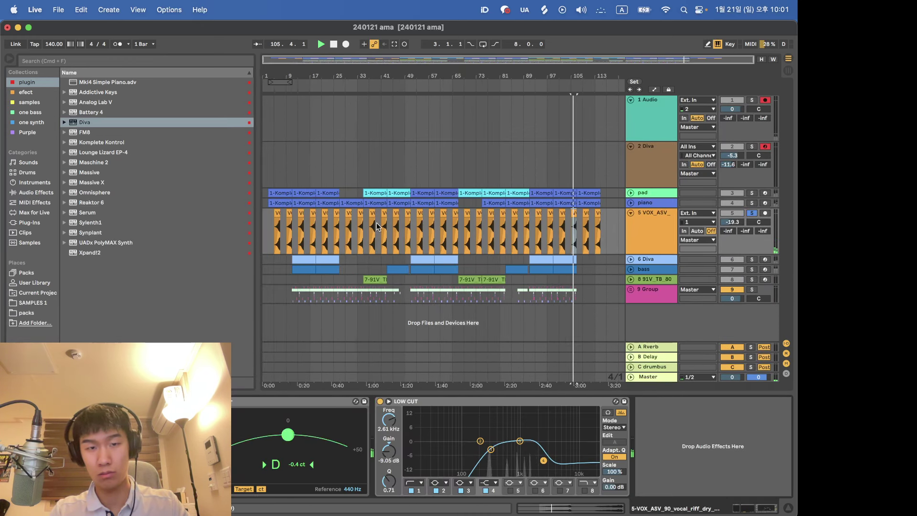
pyautogui.click(285, 228)
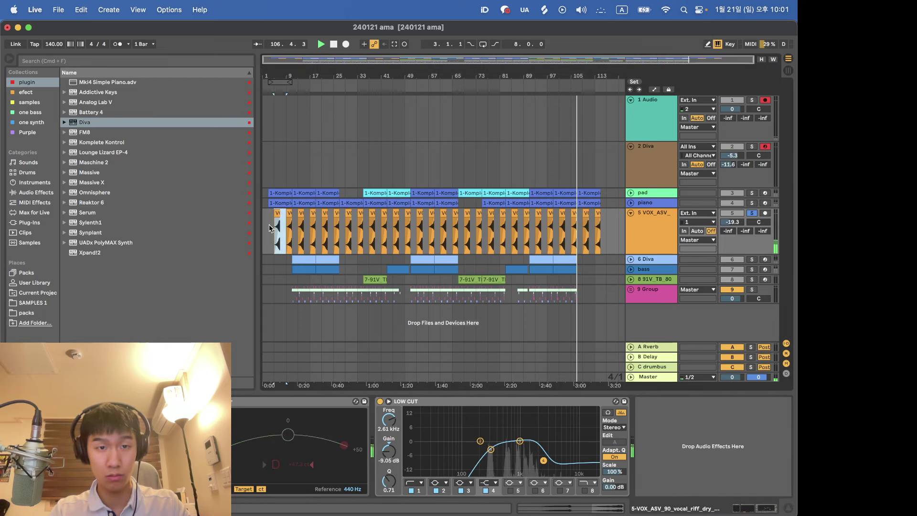
pyautogui.scroll(2, 269, 224)
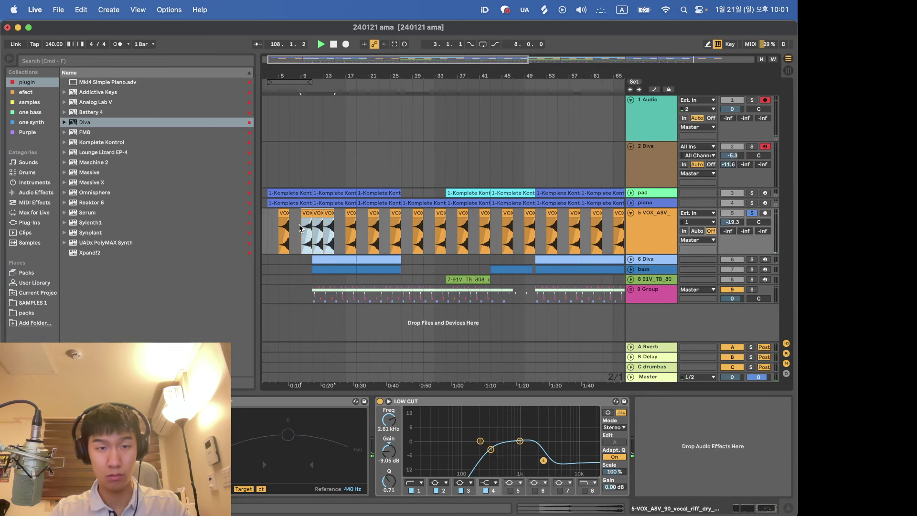
pyautogui.hscroll(-1, 267, 228)
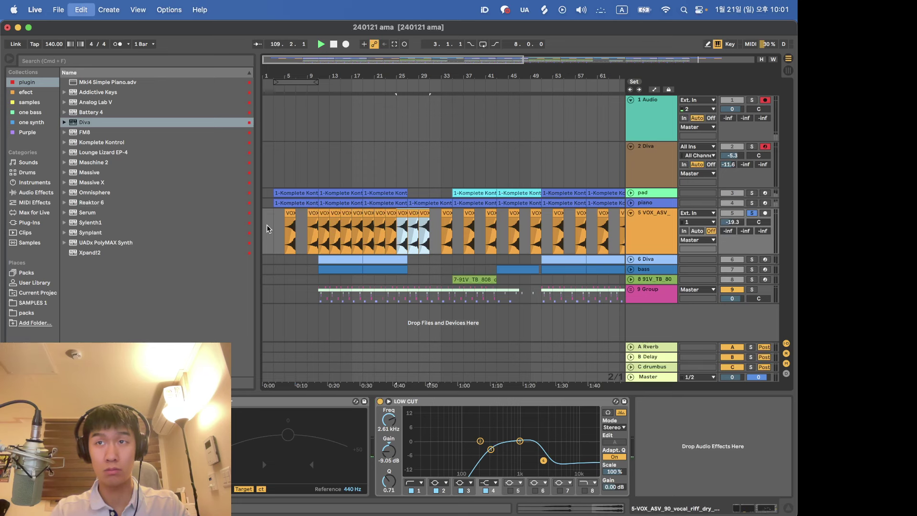
pyautogui.scroll(-2, 268, 229)
pyautogui.press('super+z')
pyautogui.press('super+z')
pyautogui.press('super+z')
pyautogui.press('super+z')
pyautogui.press('super+z')
pyautogui.press('super+z')
pyautogui.press('super+z')
pyautogui.press('super+z')
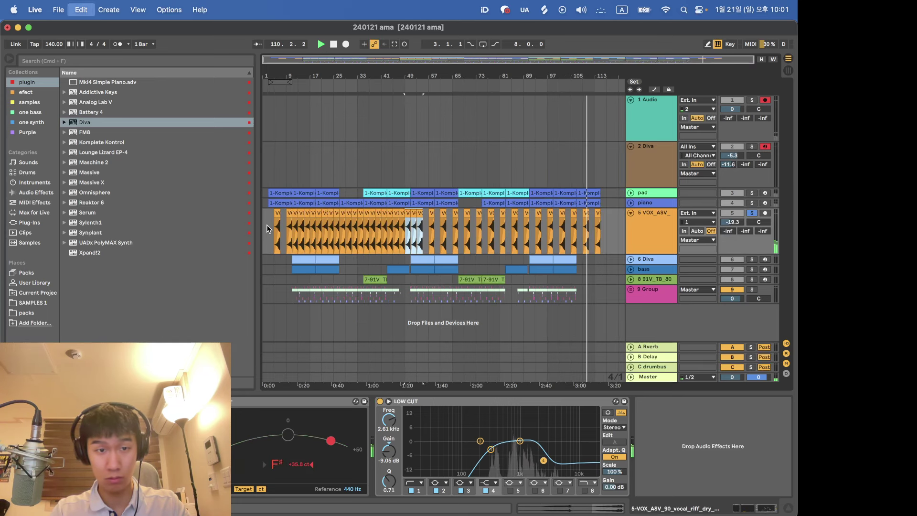
pyautogui.press('super+z')
pyautogui.press('super+z')
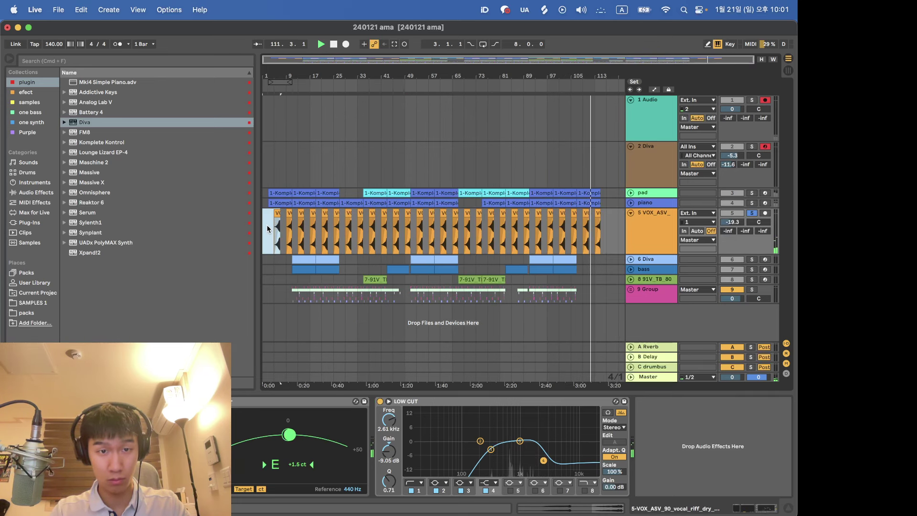
# Duplicate bars 3 to 7 of the VOX_ASV track repeatedly up to bar 115, undo the surplus copy, and unsolo and fold the track.
pyautogui.scroll(3, 275, 229)
pyautogui.moveTo(287, 230); pyautogui.dragTo(319, 222)
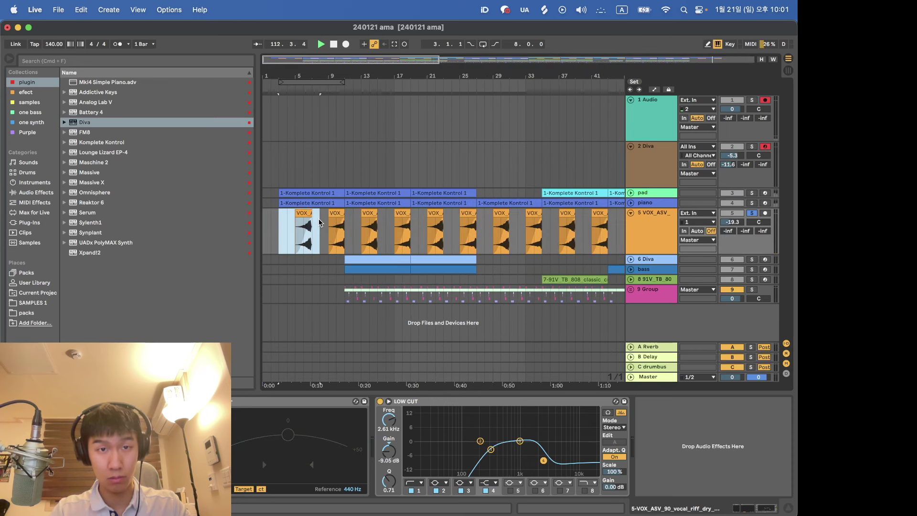
pyautogui.scroll(-3, 315, 223)
pyautogui.press('super+d')
pyautogui.press('super+d')
pyautogui.press('super+d')
pyautogui.press('super+d')
pyautogui.press('super+d')
pyautogui.press('super+d')
pyautogui.press('super+d')
pyautogui.press('super+d')
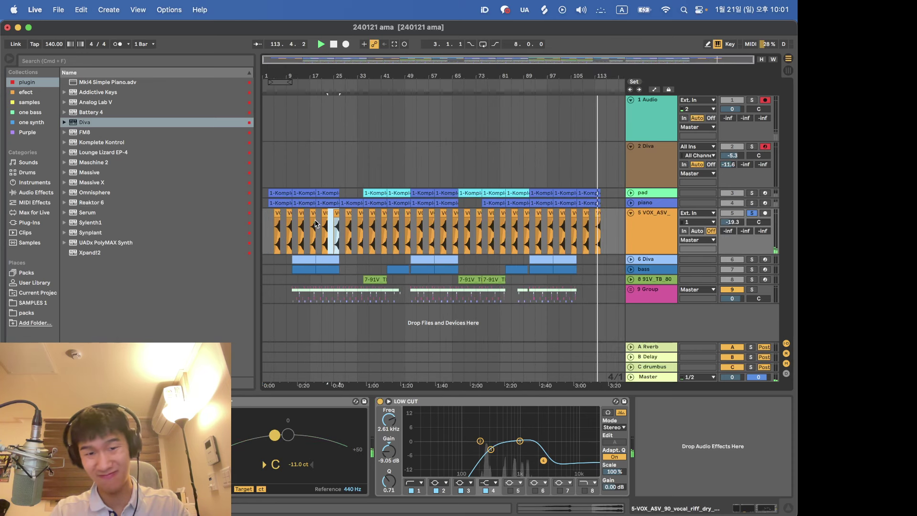
pyautogui.press('super+d')
pyautogui.press('super+d')
pyautogui.press('super+d')
pyautogui.press('super+d')
pyautogui.press('super+d')
pyautogui.press('super+d')
pyautogui.press('super+d')
pyautogui.press('super+d')
pyautogui.press('super+d')
pyautogui.press('super+d')
pyautogui.press('super+d')
pyautogui.press('super+d')
pyautogui.press('super+d')
pyautogui.press('super+d')
pyautogui.press('super+d')
pyautogui.press('super+d')
pyautogui.press('super+d')
pyautogui.press('super+d')
pyautogui.press('super+d')
pyautogui.press('super+d')
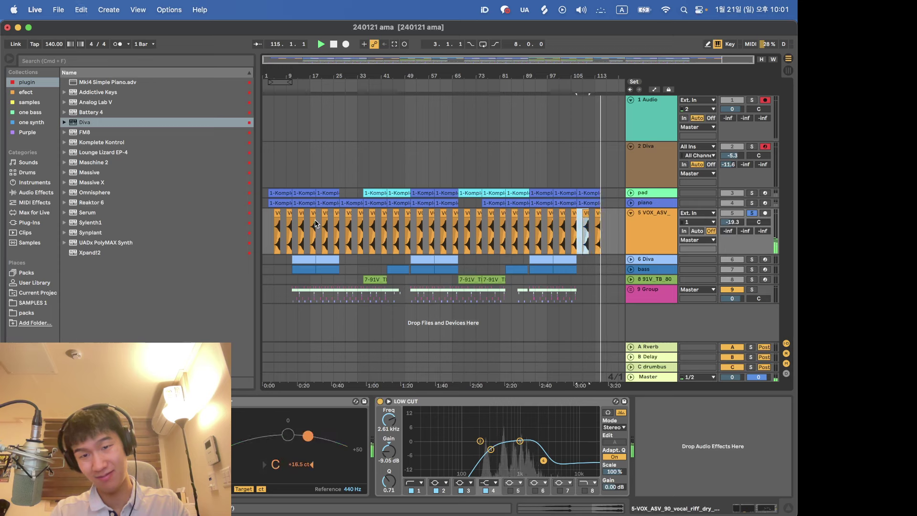
pyautogui.press('super+z')
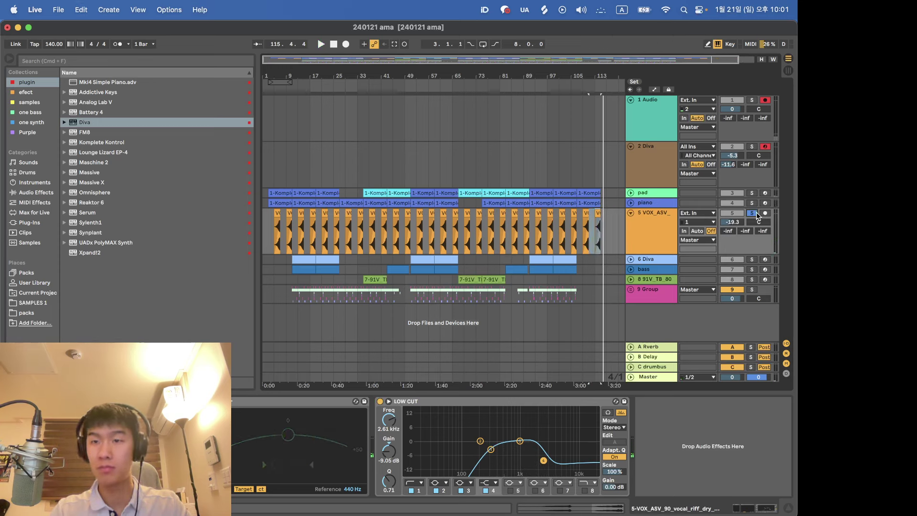
pyautogui.click(755, 214)
pyautogui.click(631, 213)
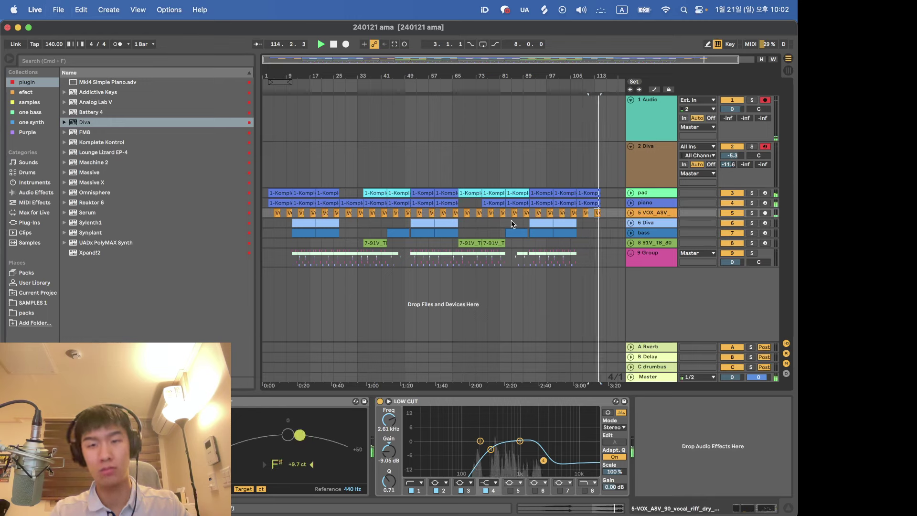
# Inspect the transpose setting of the VOX_ASV clips from bar 13 to 115 together and play the song from bar 13.
pyautogui.click(631, 213)
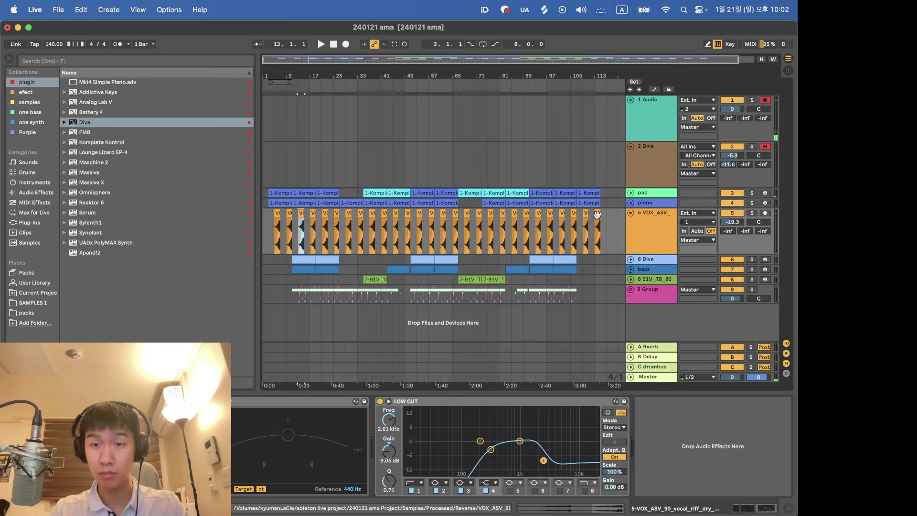
pyautogui.doubleClick(295, 218)
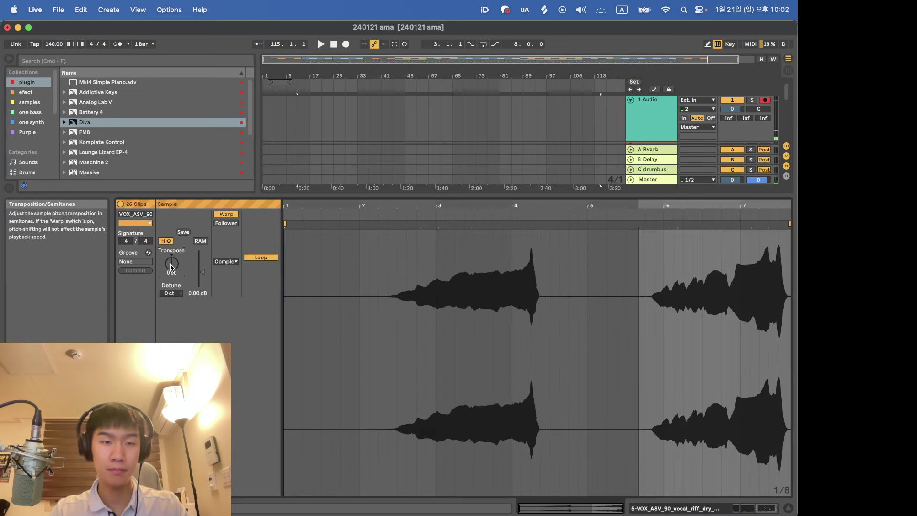
pyautogui.hotkey('shift', 'Tab')
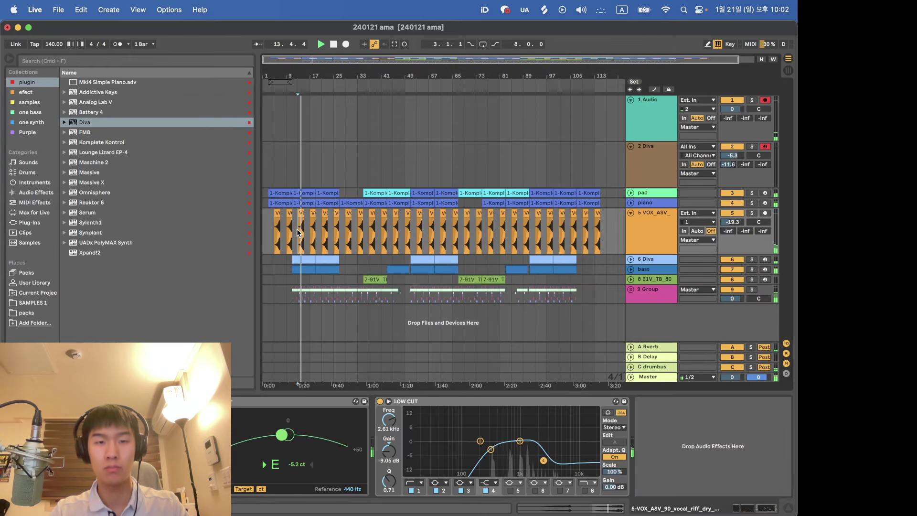
pyautogui.scroll(-1, 609, 226)
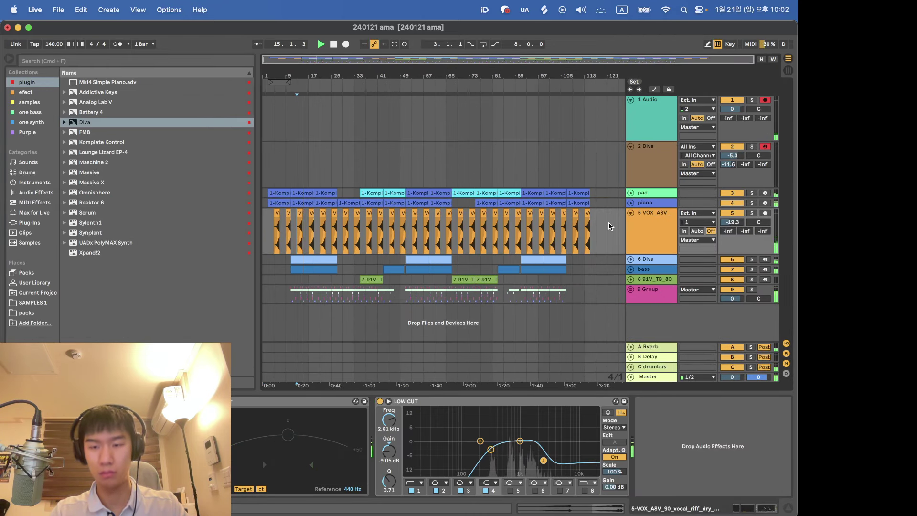
# Duplicate the VOX_ASV clips of bars 11 to 19, with the second clip deactivated, repeatedly up to bar 115.
pyautogui.press('Left')
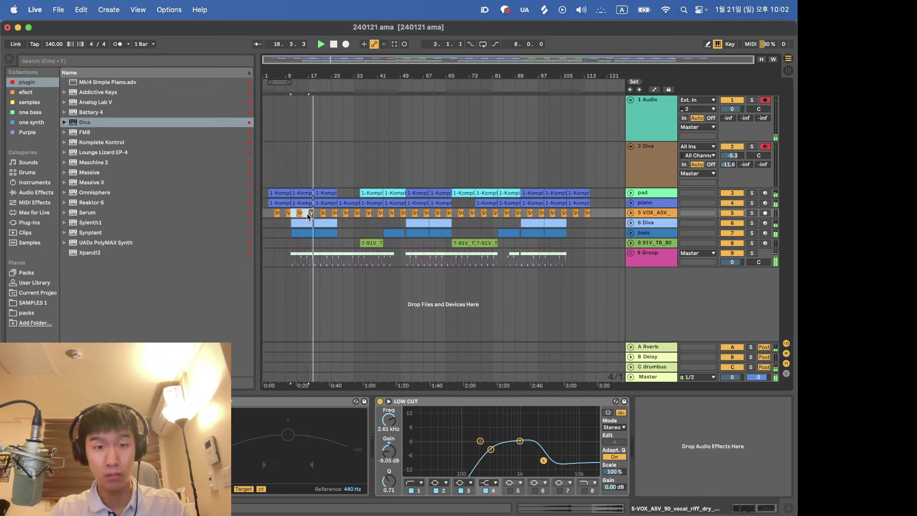
pyautogui.press('super+d')
pyautogui.press('super+d')
pyautogui.press('super+d')
pyautogui.press('super+d')
pyautogui.press('super+d')
pyautogui.press('super+d')
pyautogui.press('super+d')
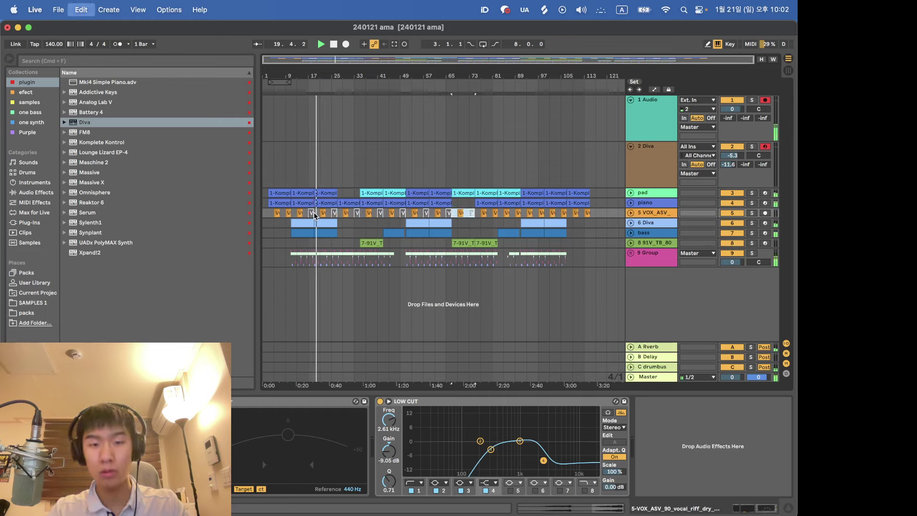
pyautogui.press('super+d')
pyautogui.press('super+d')
pyautogui.press('super+d')
pyautogui.press('super+d')
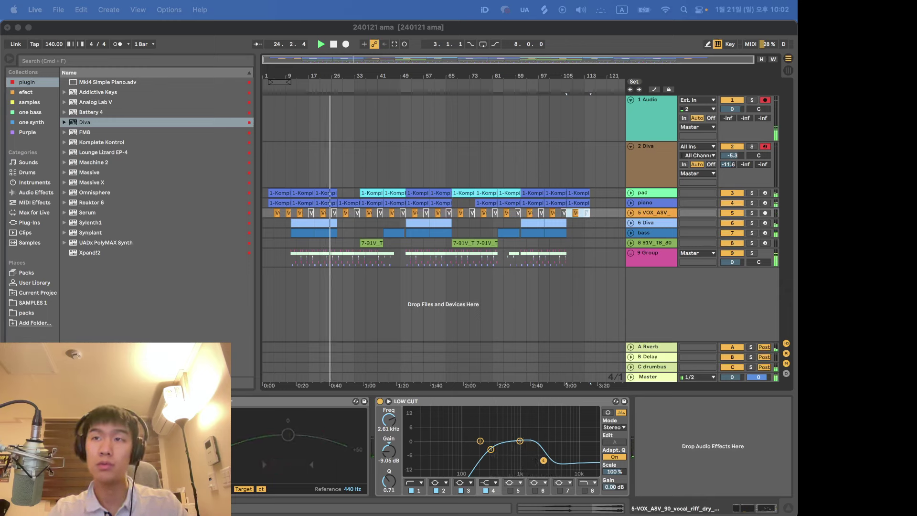
# Play the song from bar 67 and improvise a short melody on the armed 2 Diva track.
pyautogui.click(341, 259)
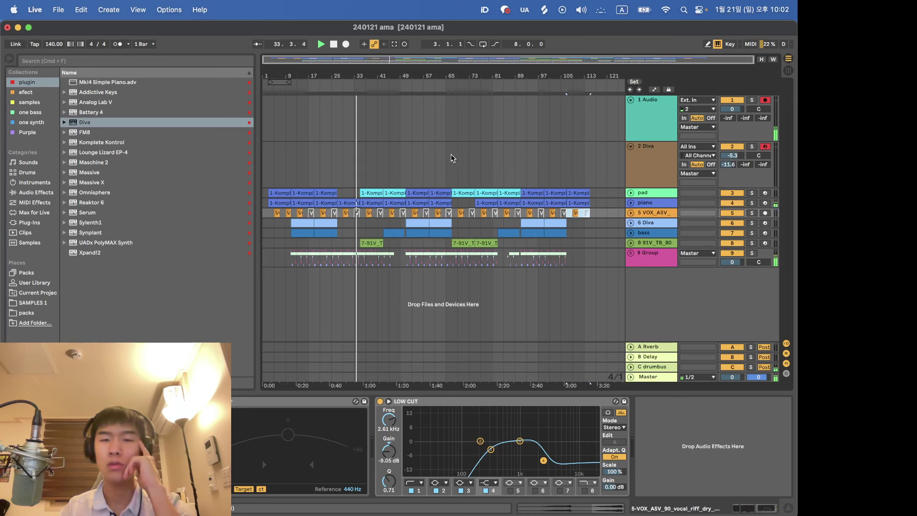
pyautogui.scroll(5, 453, 159)
pyautogui.click(440, 165)
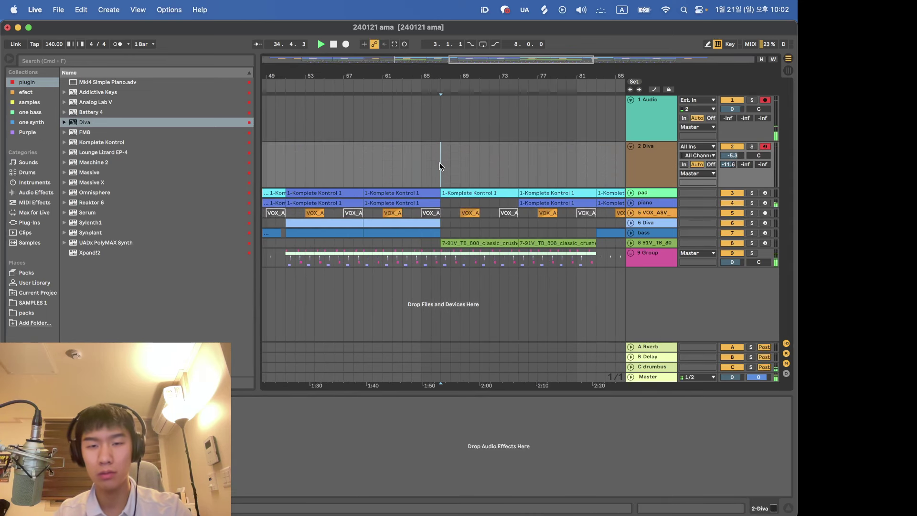
pyautogui.press('space')
pyautogui.press('space')
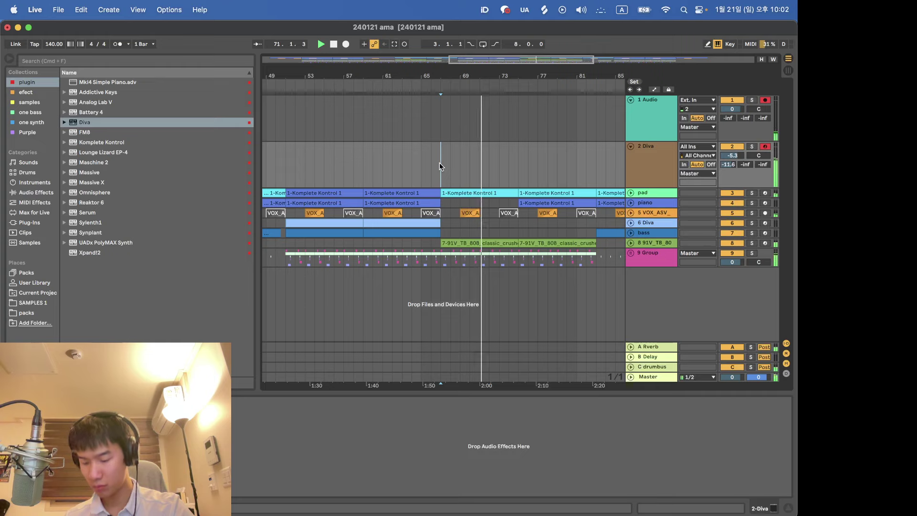
pyautogui.click(440, 166)
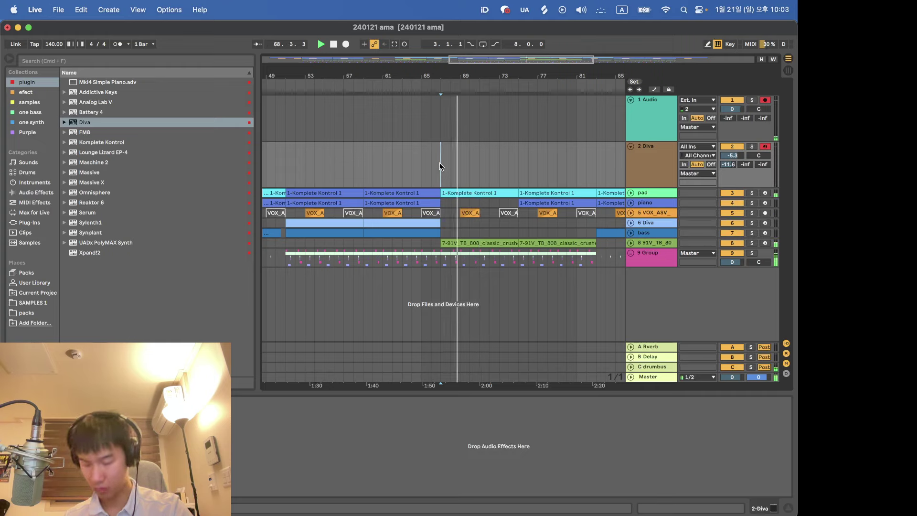
# Capture the played melody as a MIDI clip from bar 68 on the 2 Diva track and edit its notes around beat 1.4.
pyautogui.click(393, 45)
pyautogui.click(459, 146)
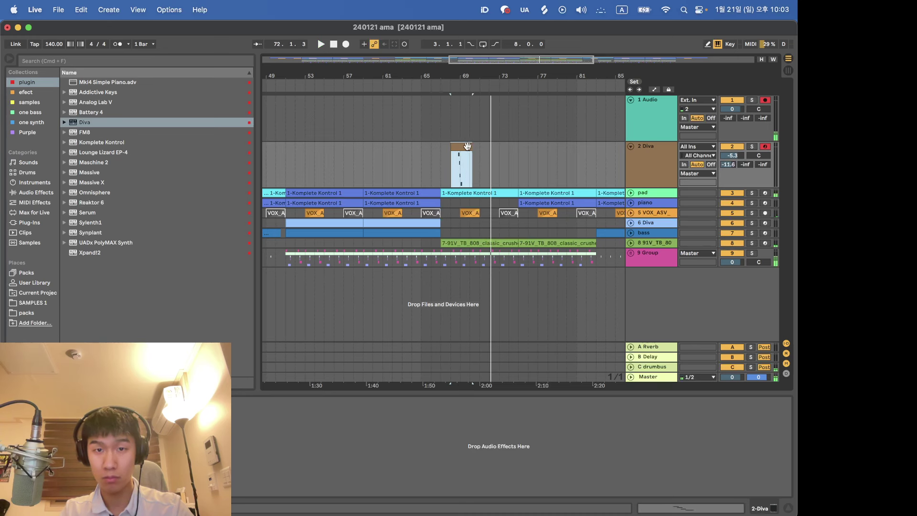
pyautogui.doubleClick(460, 148)
pyautogui.moveTo(487, 311); pyautogui.dragTo(468, 273)
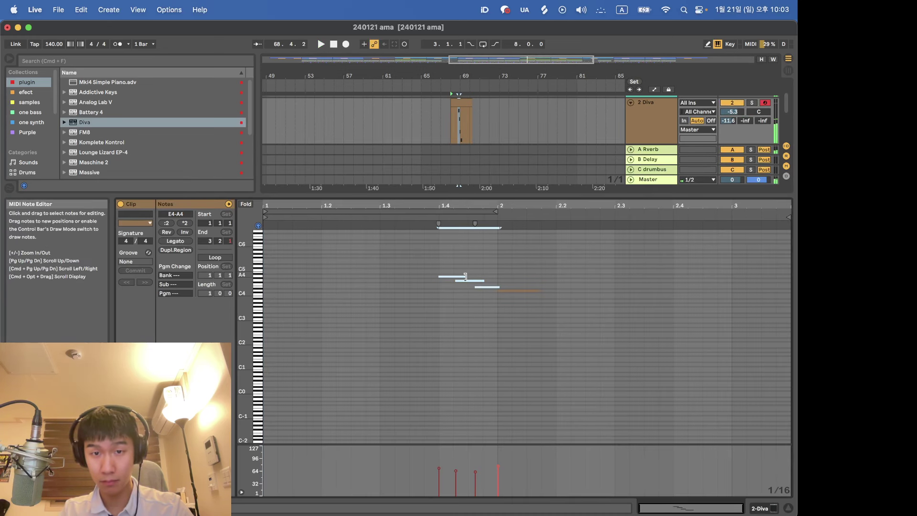
pyautogui.press('space')
pyautogui.hotkey('shift', 'Tab')
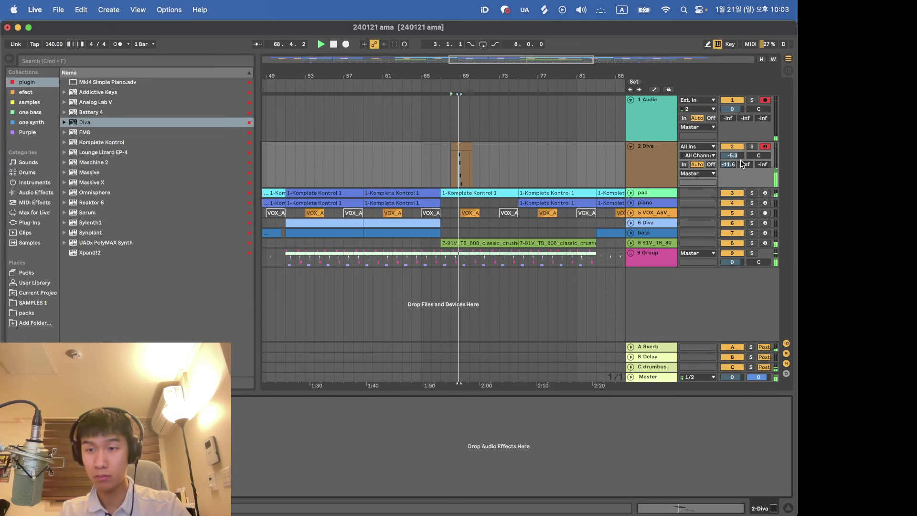
# Lower the 2 Diva volume to -22.5 dB and automate its track panning to sweep from right to left across the notes around bar 69.
pyautogui.moveTo(733, 155); pyautogui.dragTo(755, 158)
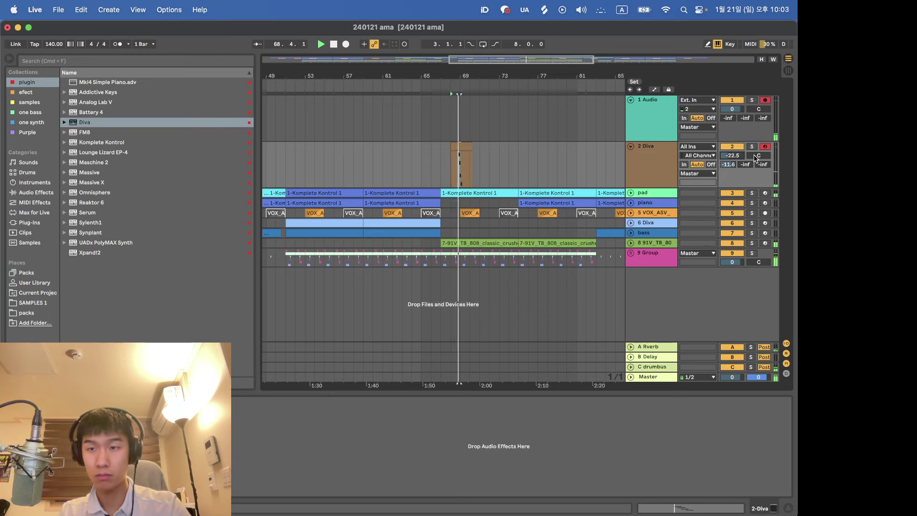
pyautogui.rightClick(755, 158)
pyautogui.click(698, 170)
pyautogui.scroll(3, 368, 172)
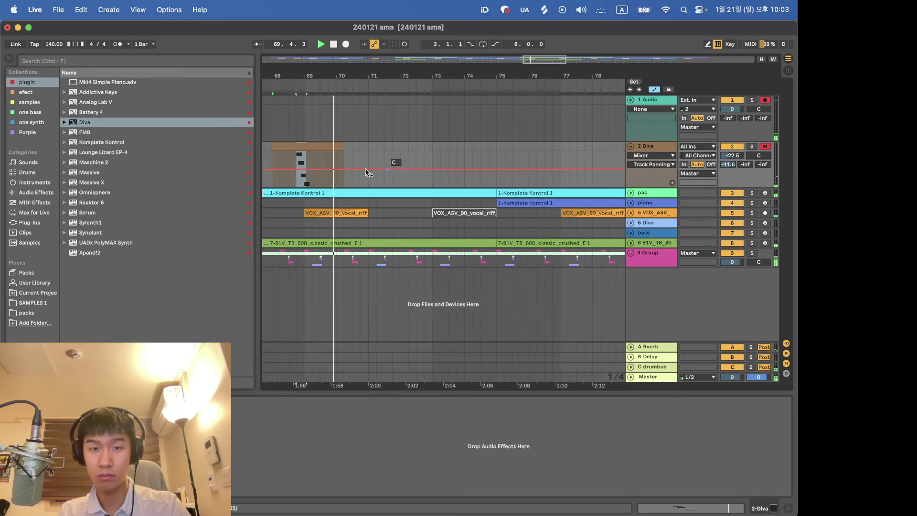
pyautogui.click(295, 168)
pyautogui.press('space')
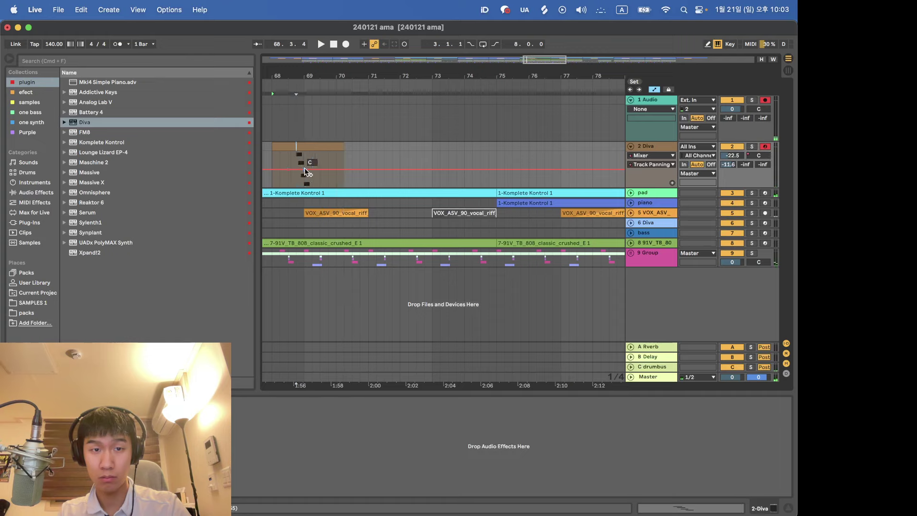
pyautogui.moveTo(314, 170); pyautogui.dragTo(306, 185)
pyautogui.press('space')
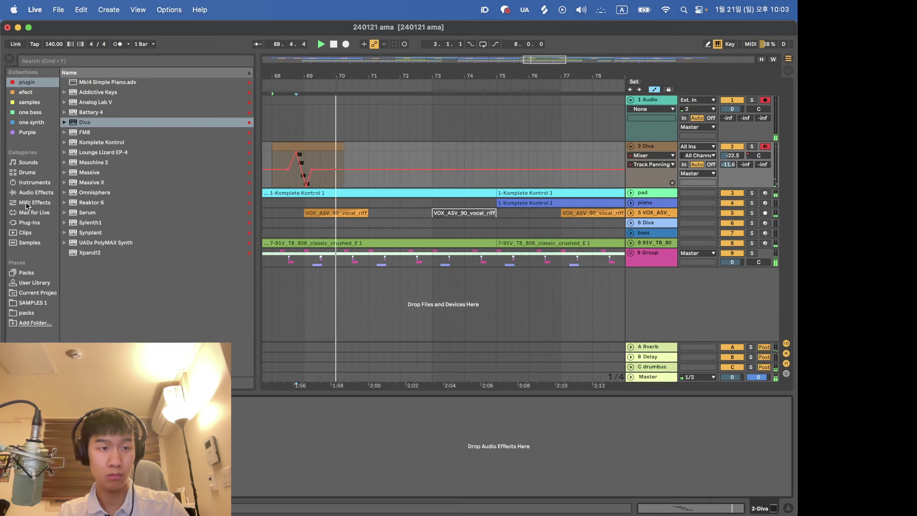
# Load EffectRack from the effects collection onto the 2 Diva track and add EchoBoy to the rack.
pyautogui.click(36, 192)
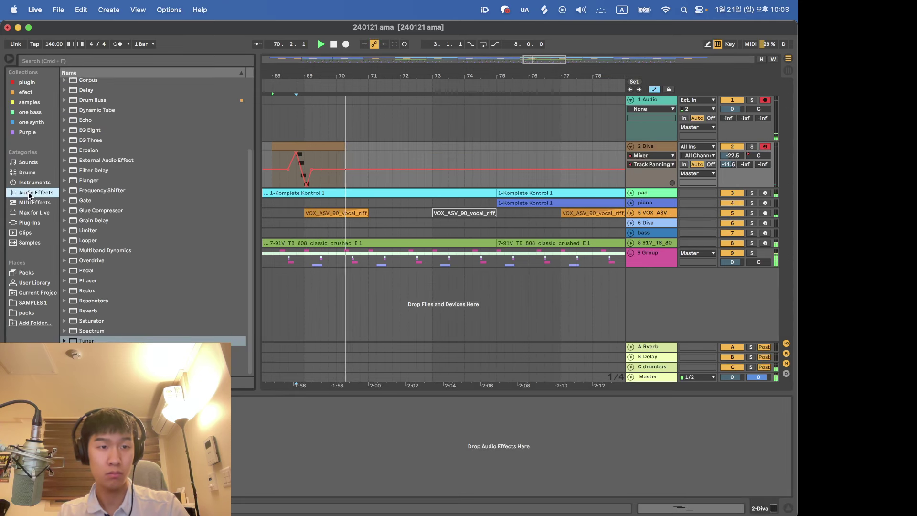
pyautogui.scroll(5, 133, 217)
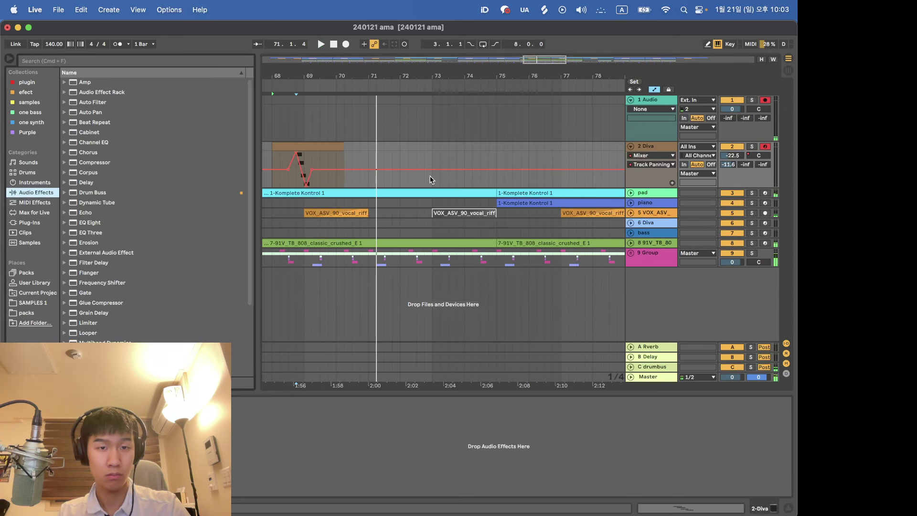
pyautogui.click(22, 93)
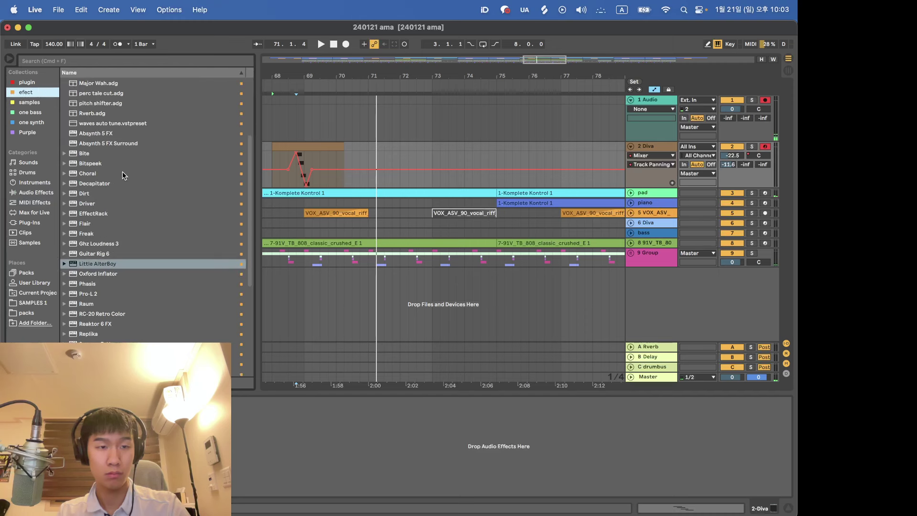
pyautogui.click(94, 213)
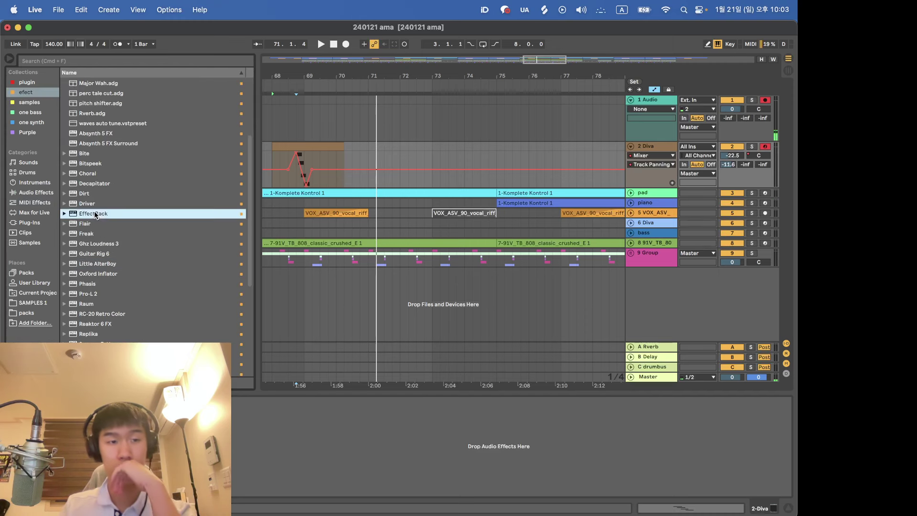
pyautogui.doubleClick(94, 213)
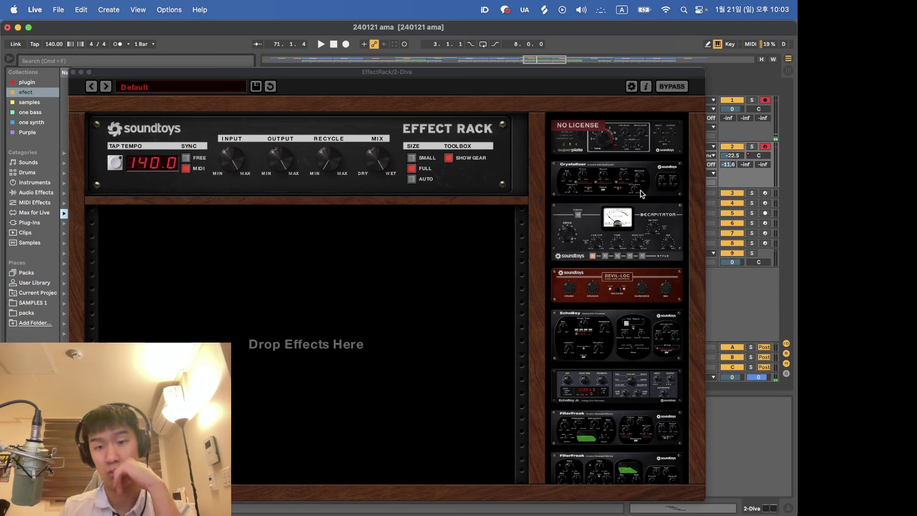
pyautogui.moveTo(622, 351); pyautogui.dragTo(265, 307)
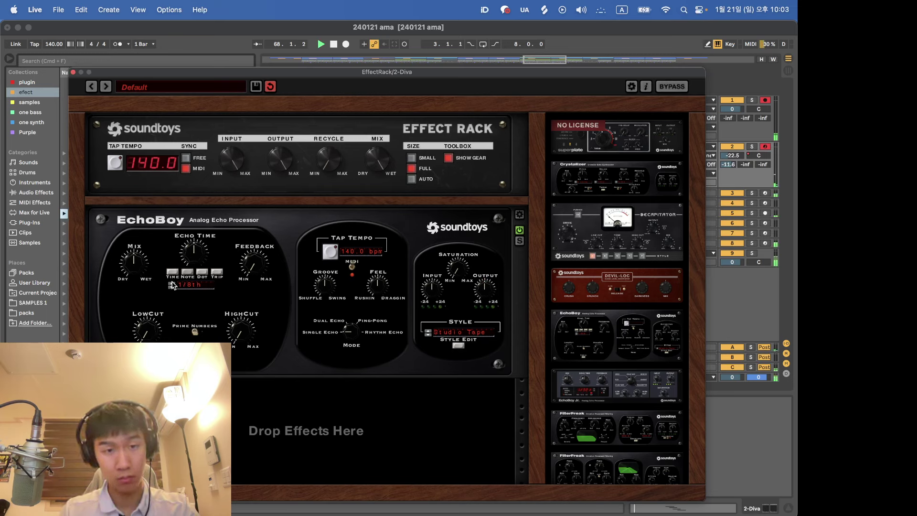
# Set EchoBoy's echo time to 1/16 dotted and adjust its feedback while auditioning the 2 Diva track soloed.
pyautogui.click(172, 273)
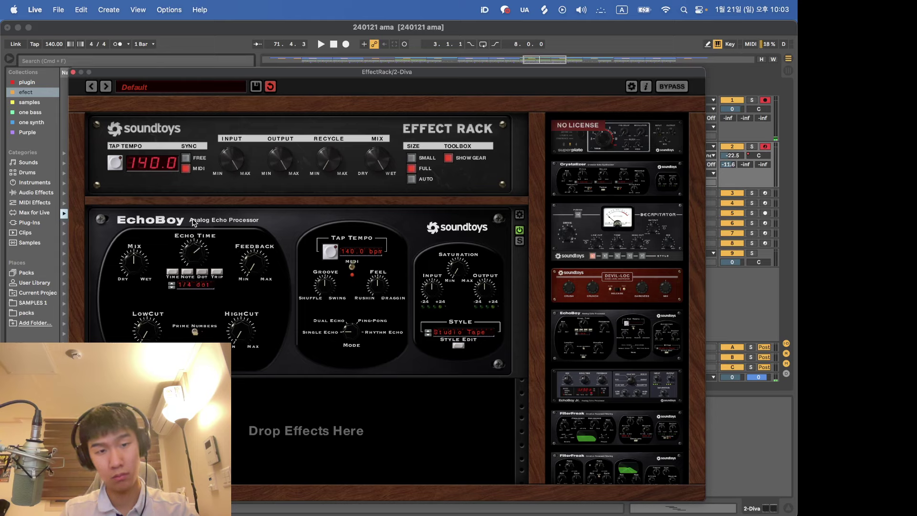
pyautogui.moveTo(194, 240); pyautogui.dragTo(195, 258)
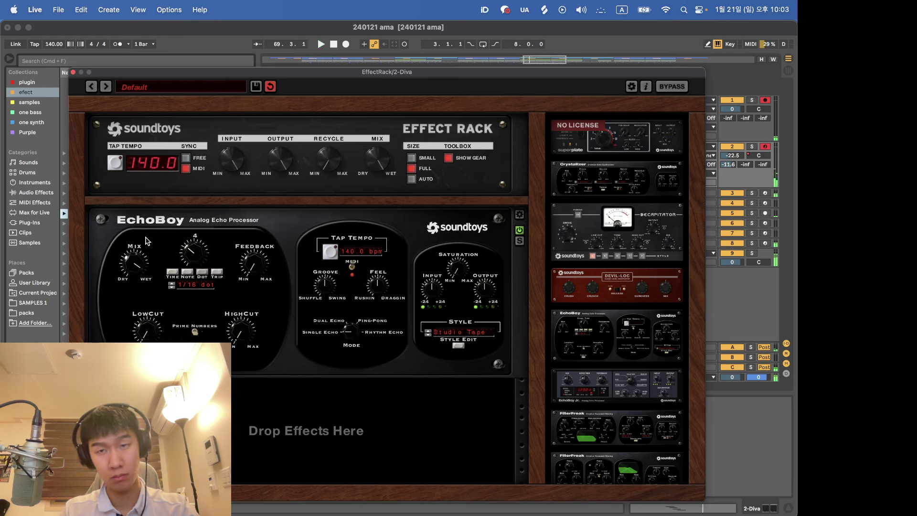
pyautogui.click(752, 146)
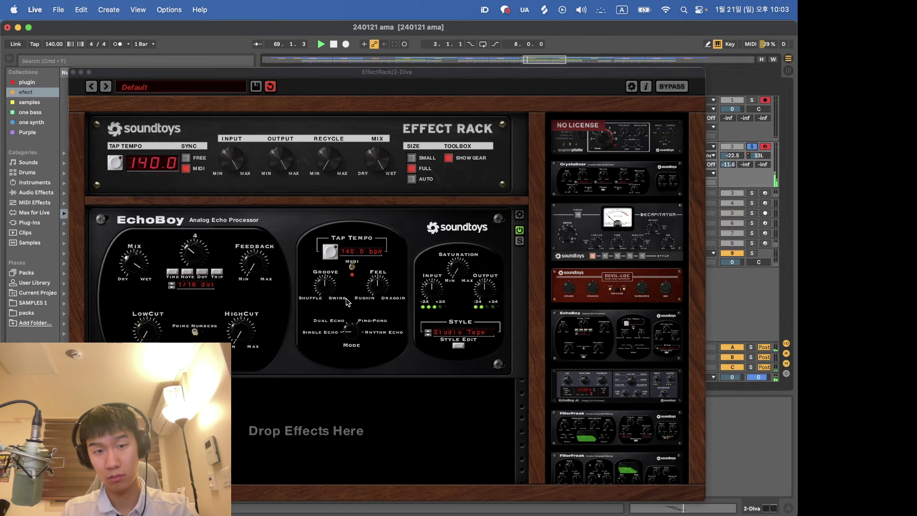
pyautogui.click(256, 271)
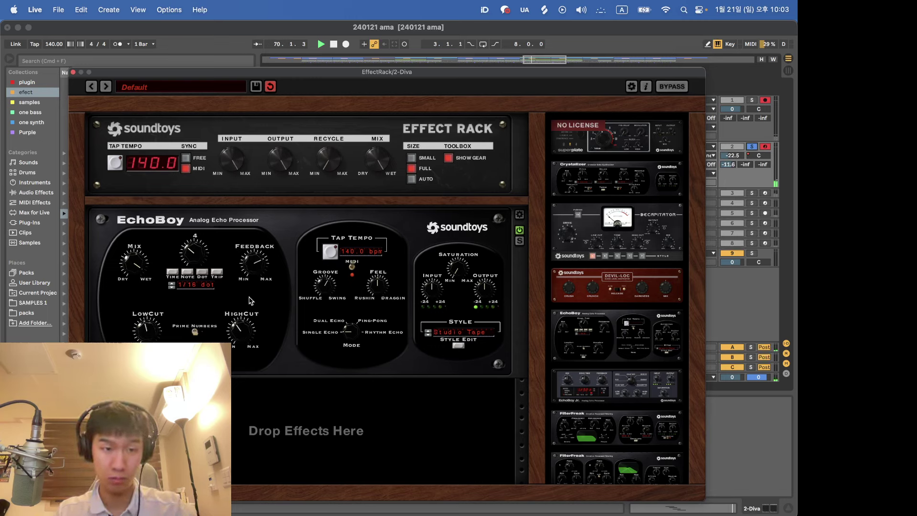
pyautogui.click(753, 148)
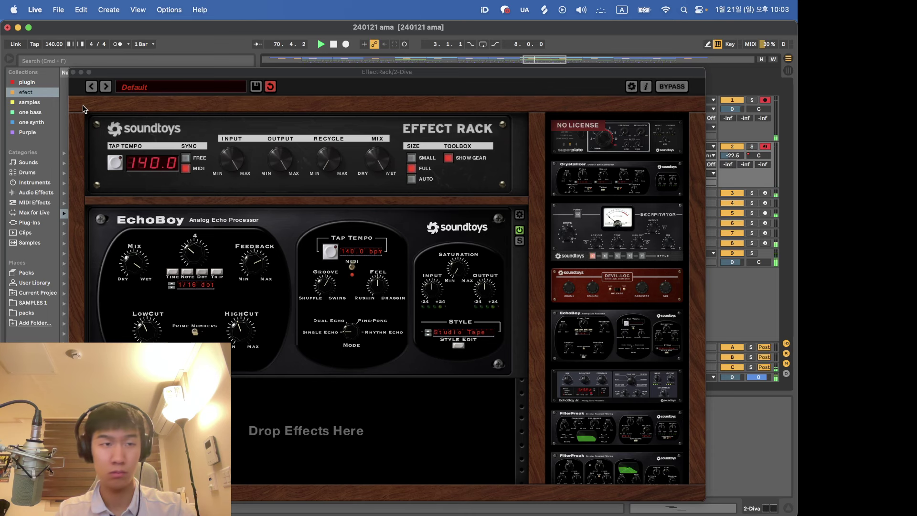
pyautogui.click(73, 72)
# Add Reverb after EffectRack on the 2 Diva track, with a 4.15 s decay time and 63% dry/wet.
pyautogui.click(36, 192)
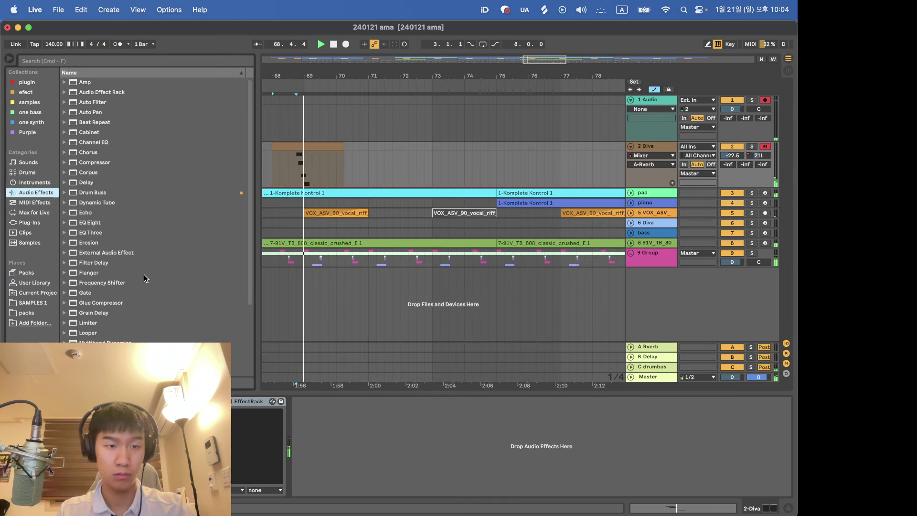
pyautogui.scroll(-3, 144, 274)
pyautogui.doubleClick(109, 312)
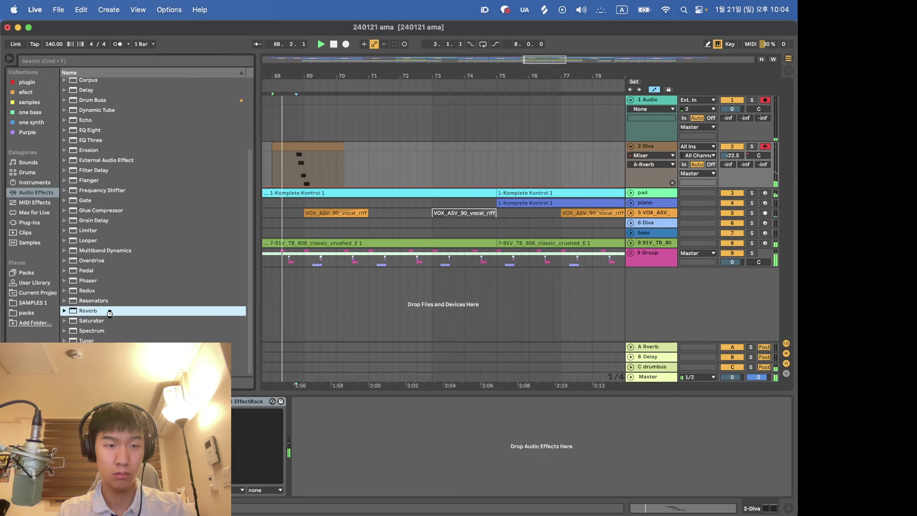
pyautogui.click(231, 401)
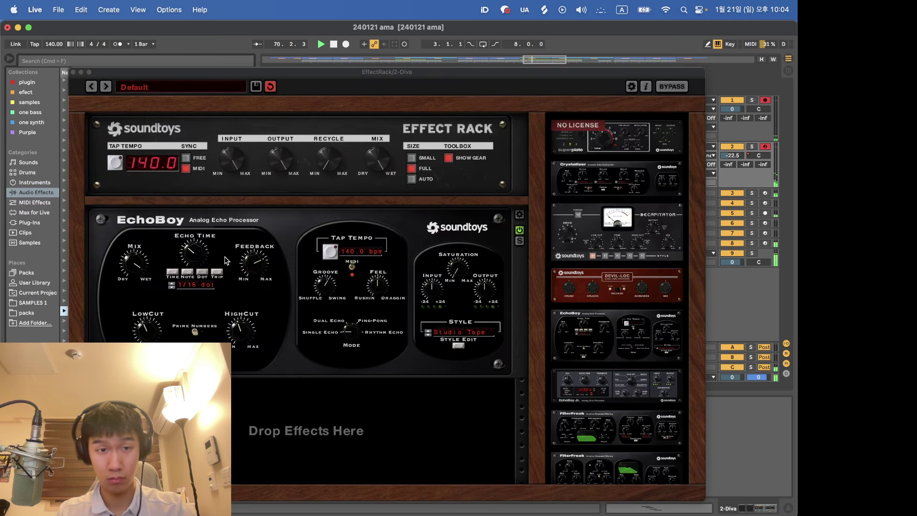
pyautogui.click(196, 256)
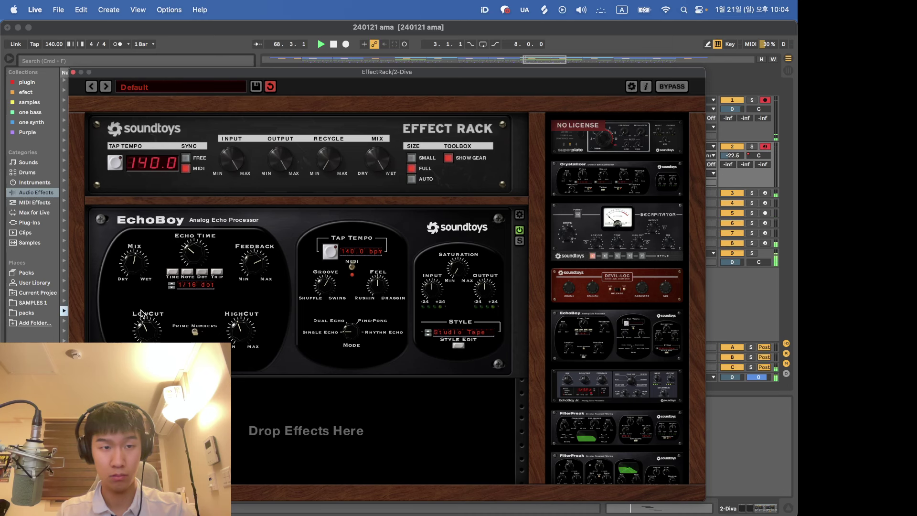
pyautogui.click(73, 72)
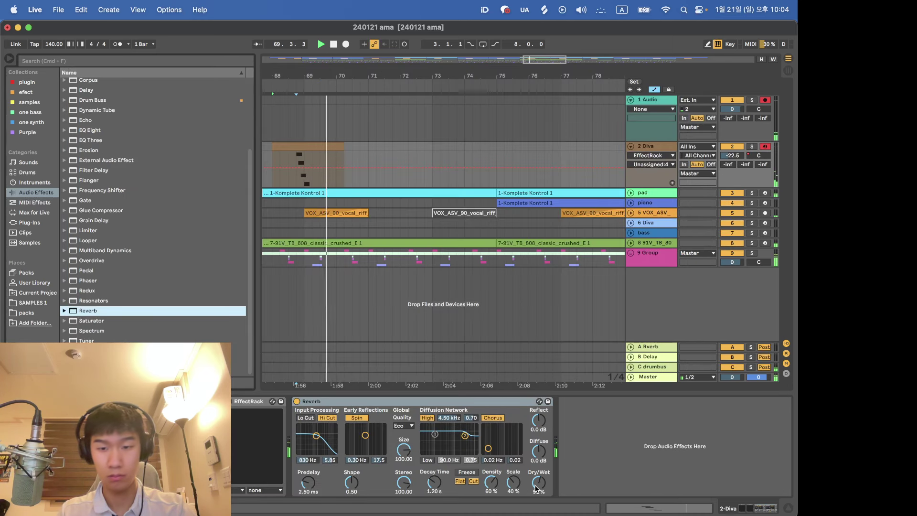
pyautogui.moveTo(432, 496); pyautogui.dragTo(432, 458)
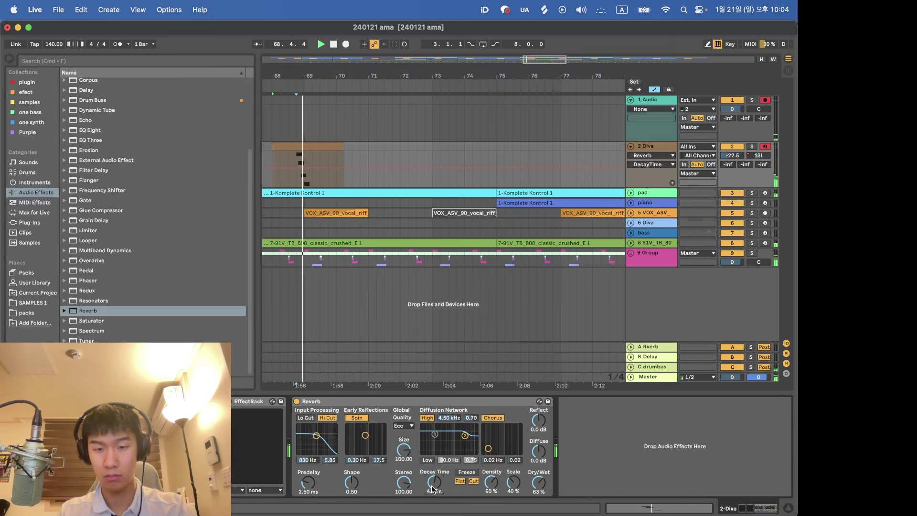
# Lower the 2 Diva track volume to -36.3 dB and hide the automation lanes.
pyautogui.click(652, 155)
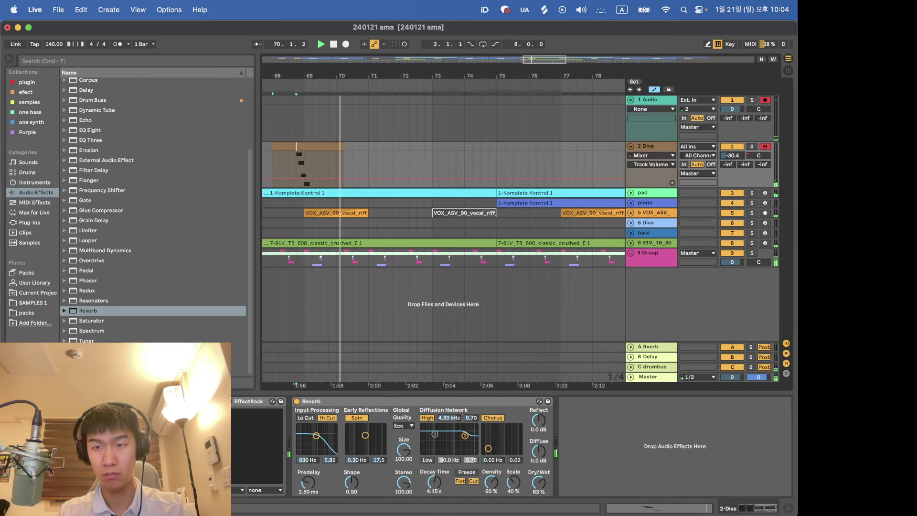
pyautogui.click(644, 157)
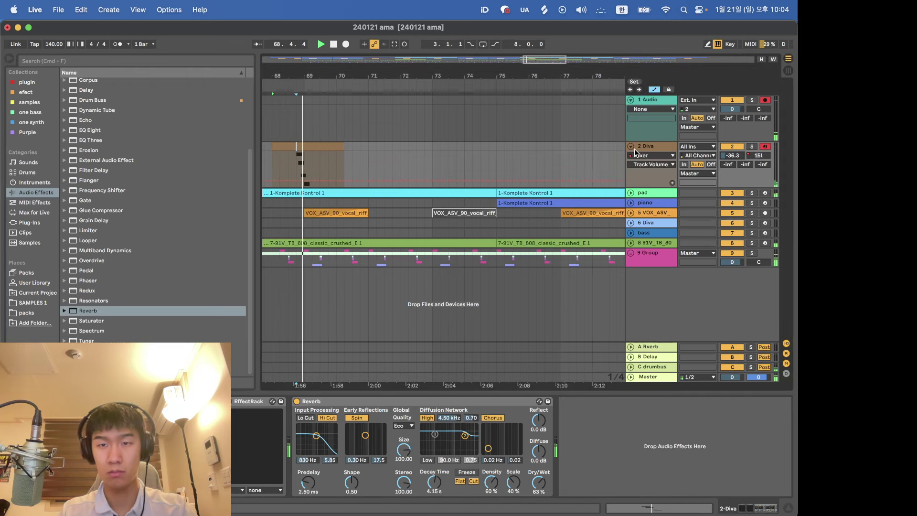
pyautogui.press('capslock')
pyautogui.press('capslock')
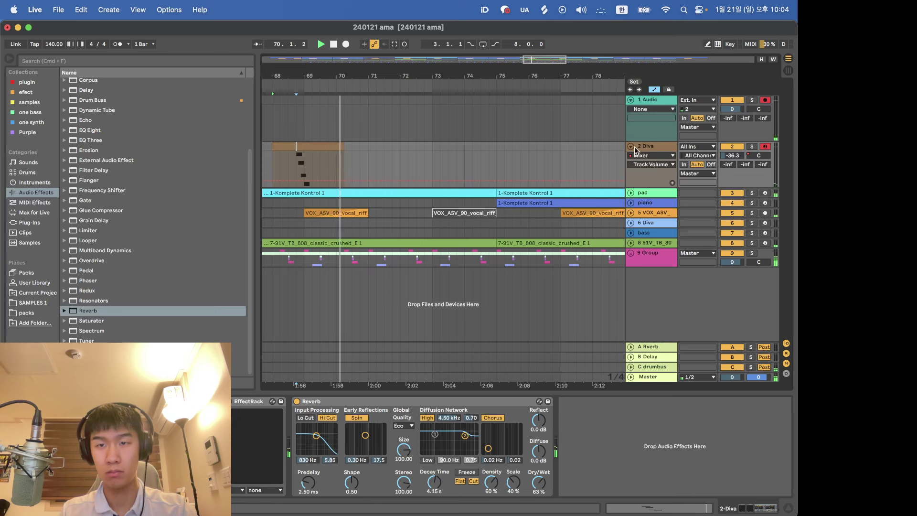
pyautogui.click(631, 146)
pyautogui.press('-')
pyautogui.press('-')
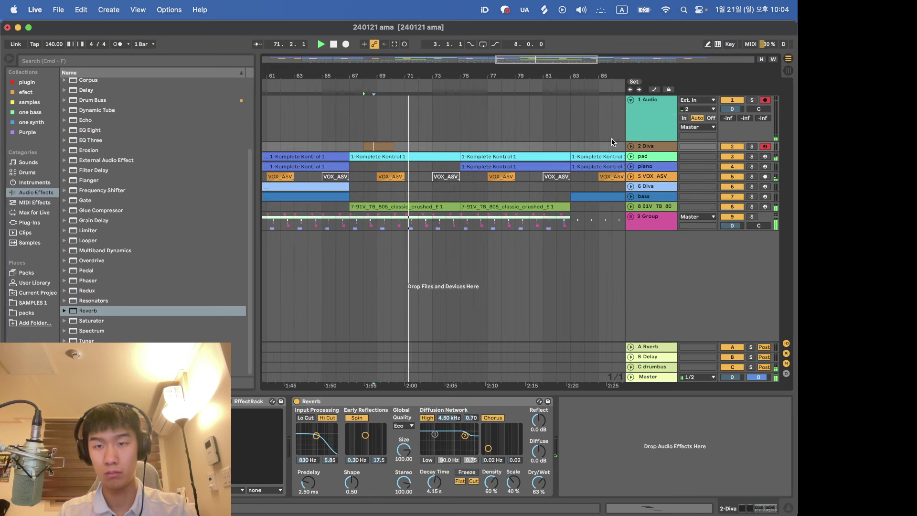
pyautogui.press('u')
# Extend the 2 Diva clip to bar 71, duplicate it, and move the copy to bars 72 to 75.
pyautogui.click(387, 147)
pyautogui.moveTo(394, 148); pyautogui.dragTo(401, 147)
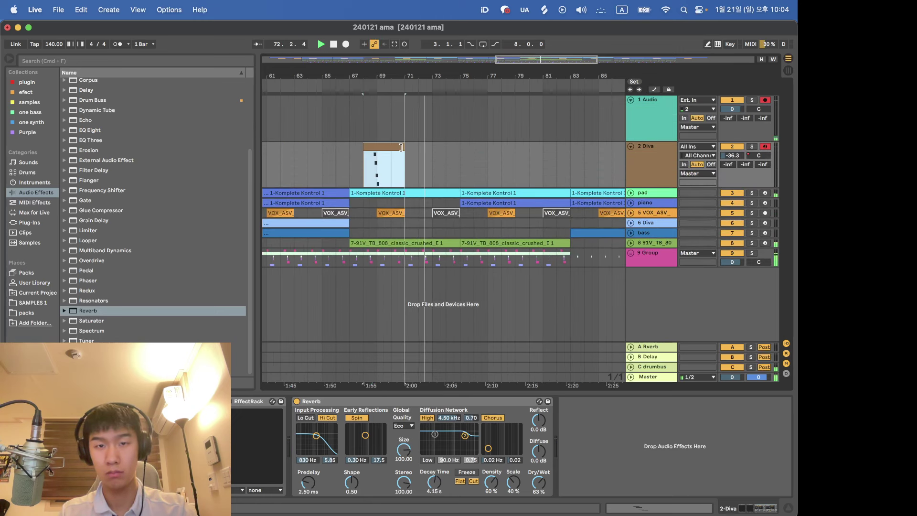
pyautogui.press('cmd+d')
pyautogui.press('cmd+z')
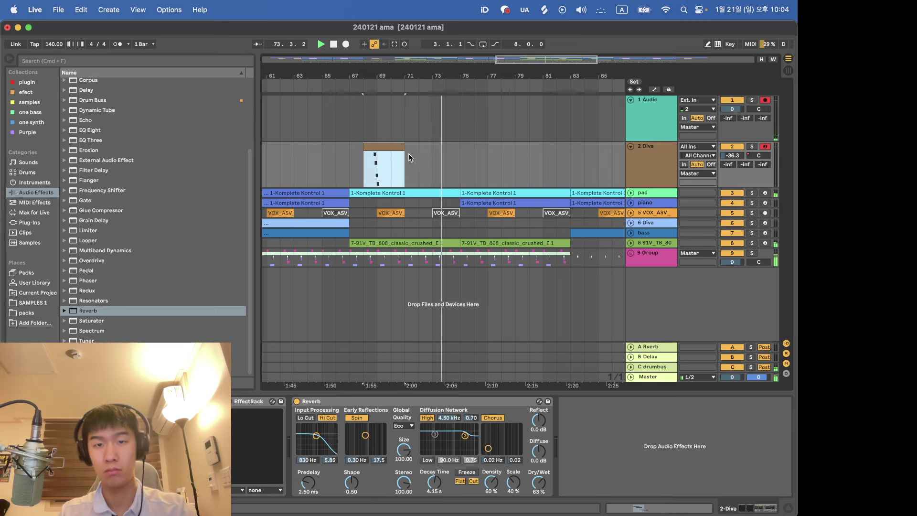
pyautogui.press('cmd+d')
pyautogui.moveTo(434, 147); pyautogui.dragTo(451, 144)
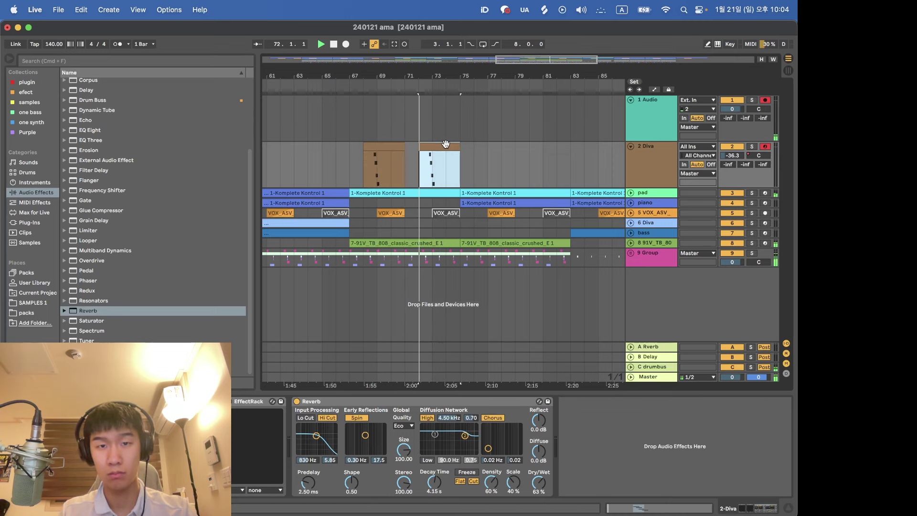
# Replace the duplicated 2 Diva clip at bars 72 to 75 with a new MIDI recording starting at bar 71.
pyautogui.doubleClick(447, 146)
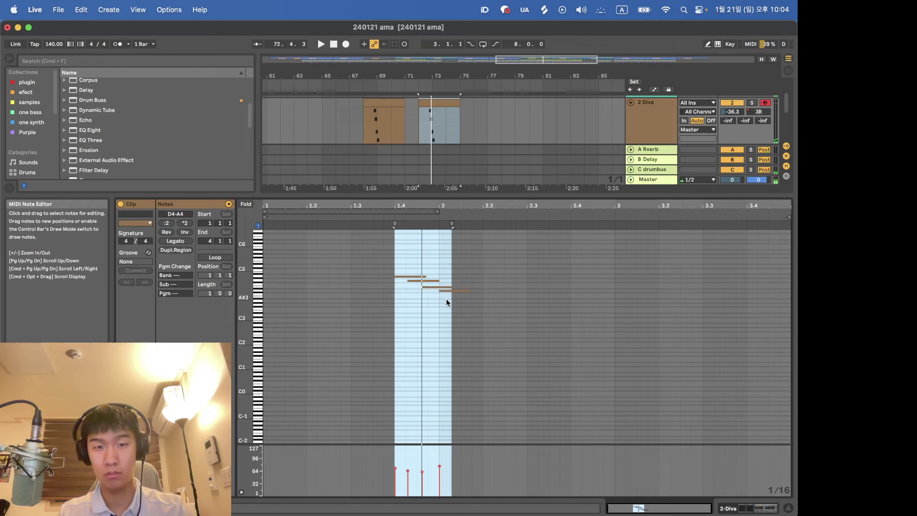
pyautogui.click(412, 294)
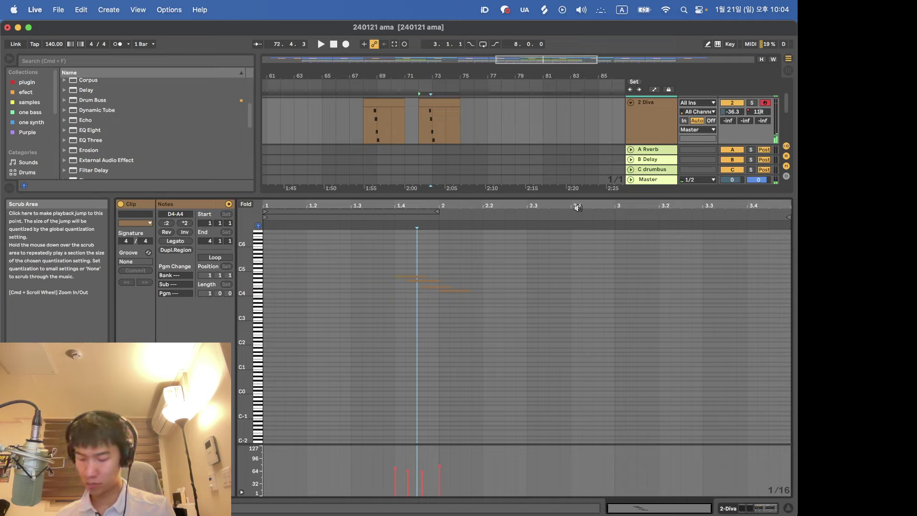
pyautogui.click(436, 111)
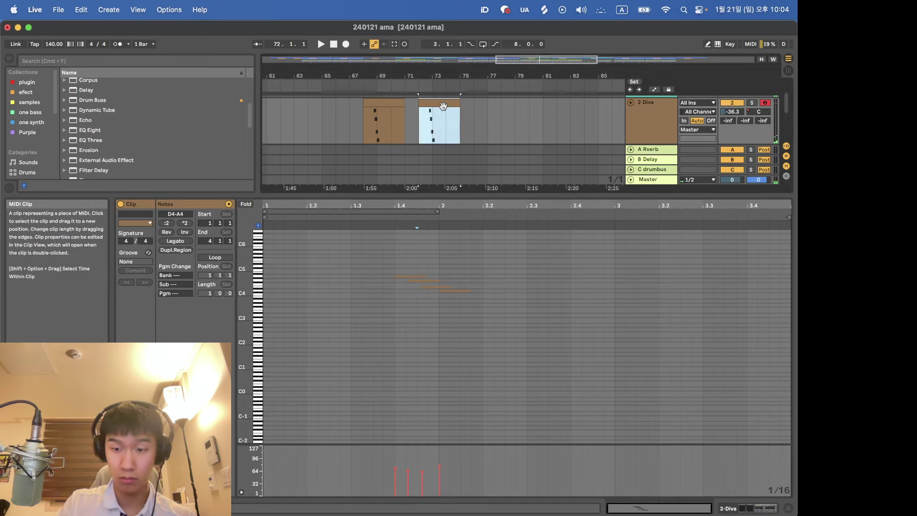
pyautogui.click(406, 117)
pyautogui.click(346, 45)
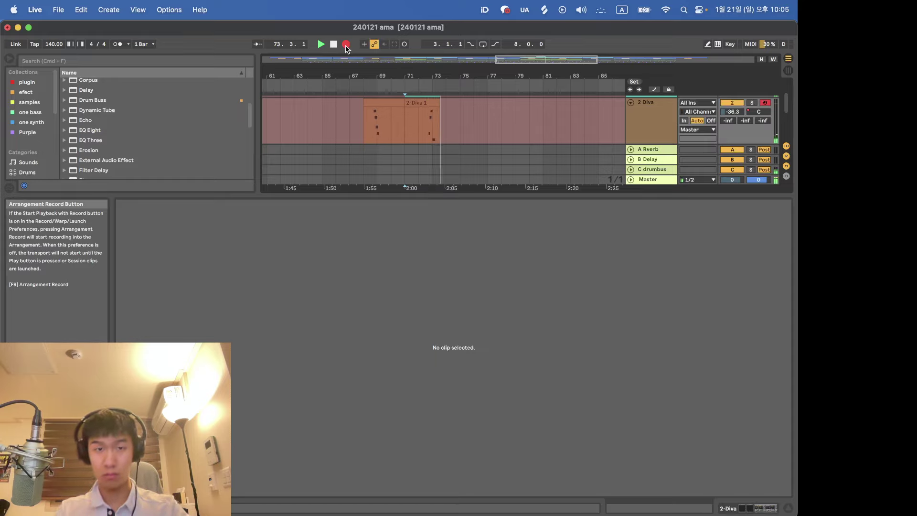
pyautogui.press('space')
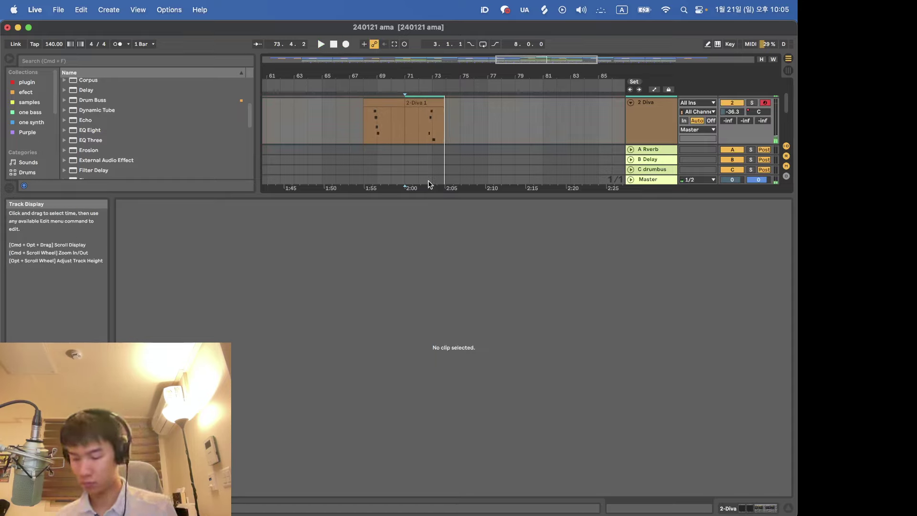
# Tighten the recorded 2-Diva 1 clip's timing: A4 to 2.4.3, C4 to bar 3, and D4's start extended back to 2.3.3.
pyautogui.click(424, 102)
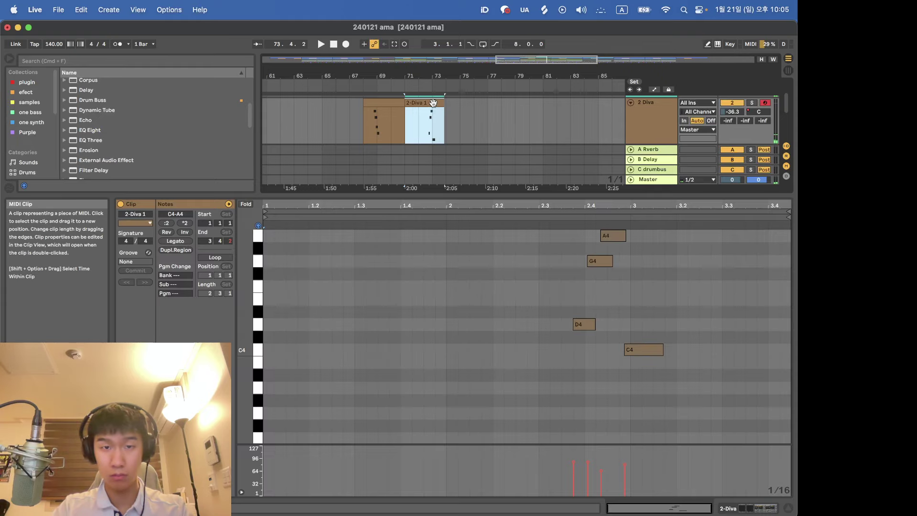
pyautogui.press('space')
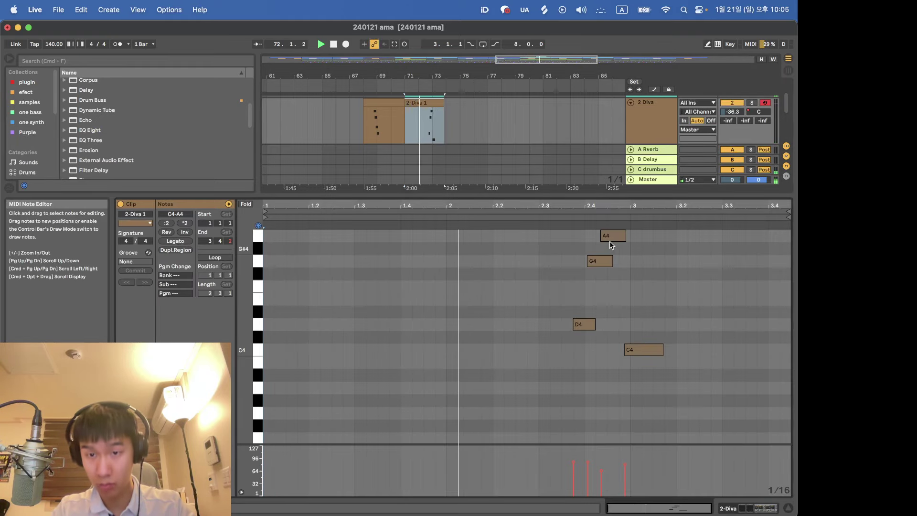
pyautogui.moveTo(610, 237); pyautogui.dragTo(618, 238)
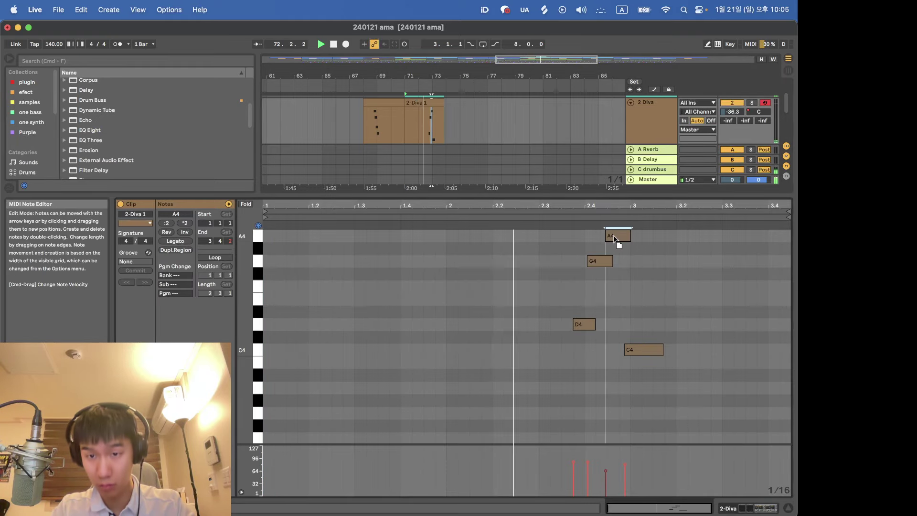
pyautogui.click(600, 261)
pyautogui.moveTo(643, 348); pyautogui.dragTo(650, 349)
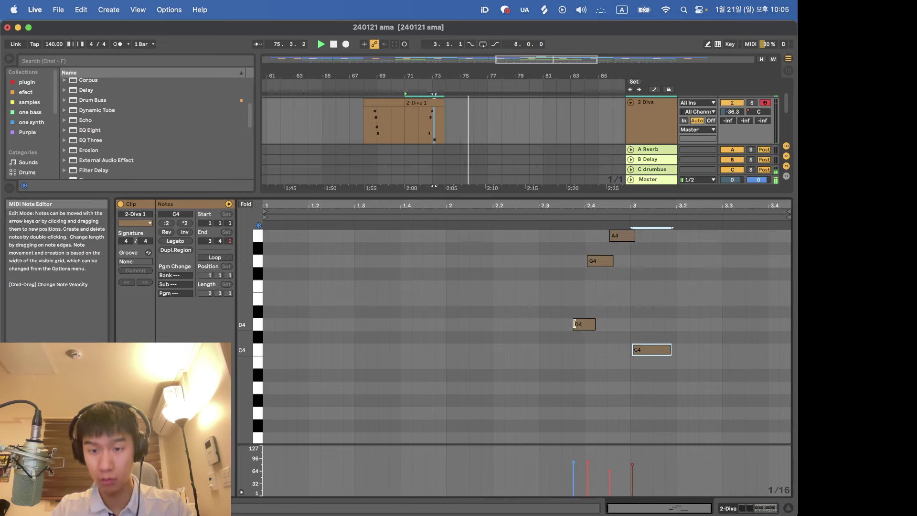
pyautogui.moveTo(575, 324); pyautogui.dragTo(562, 324)
pyautogui.click(552, 296)
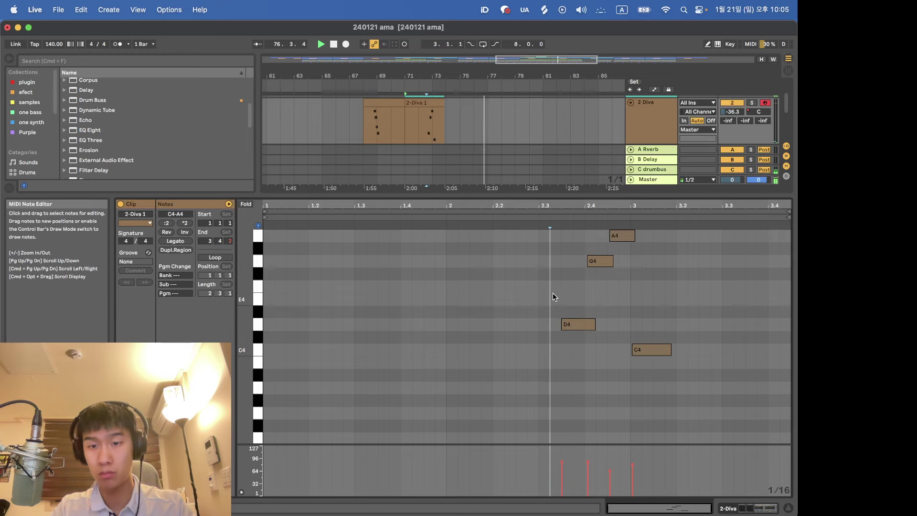
pyautogui.click(561, 325)
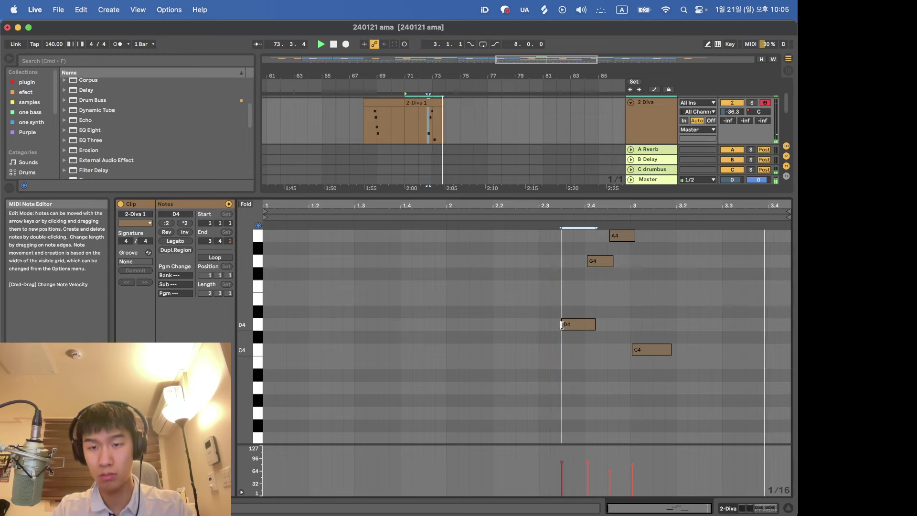
# In the first 2 Diva clip, shorten the E4 note so that it starts at 1.4.4.
pyautogui.click(384, 122)
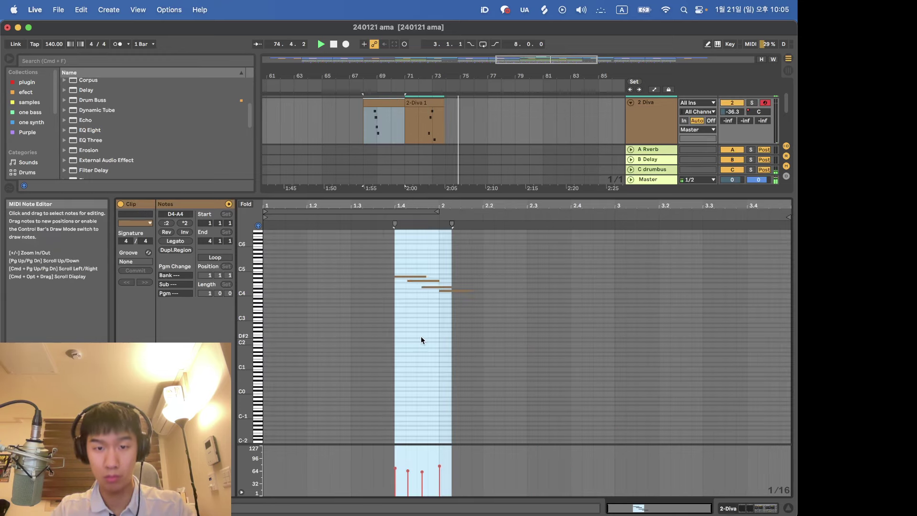
pyautogui.click(407, 295)
pyautogui.press('+')
pyautogui.press('+')
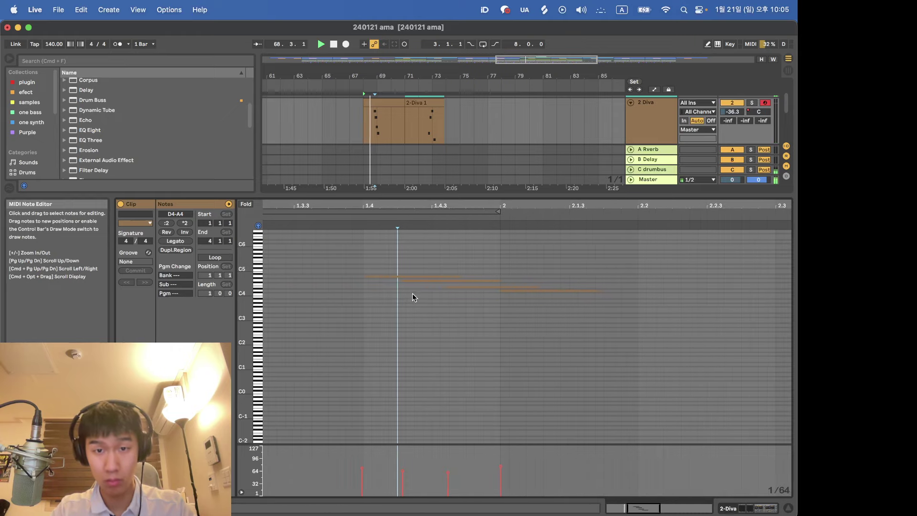
pyautogui.click(449, 287)
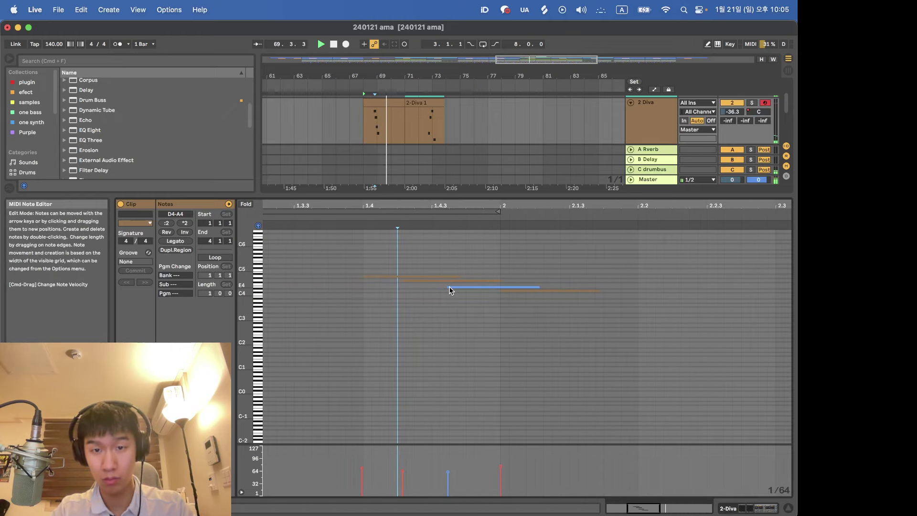
pyautogui.click(449, 288)
pyautogui.click(450, 287)
pyautogui.click(448, 288)
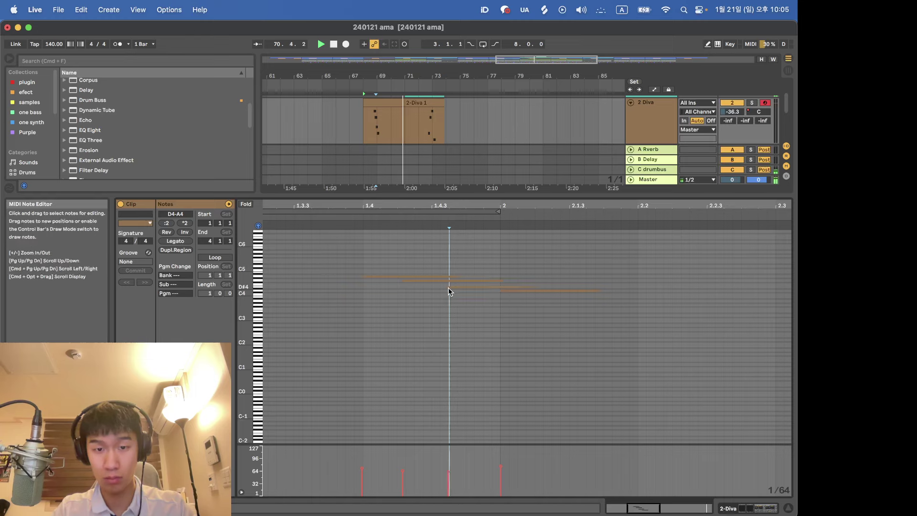
pyautogui.moveTo(449, 287); pyautogui.dragTo(467, 287)
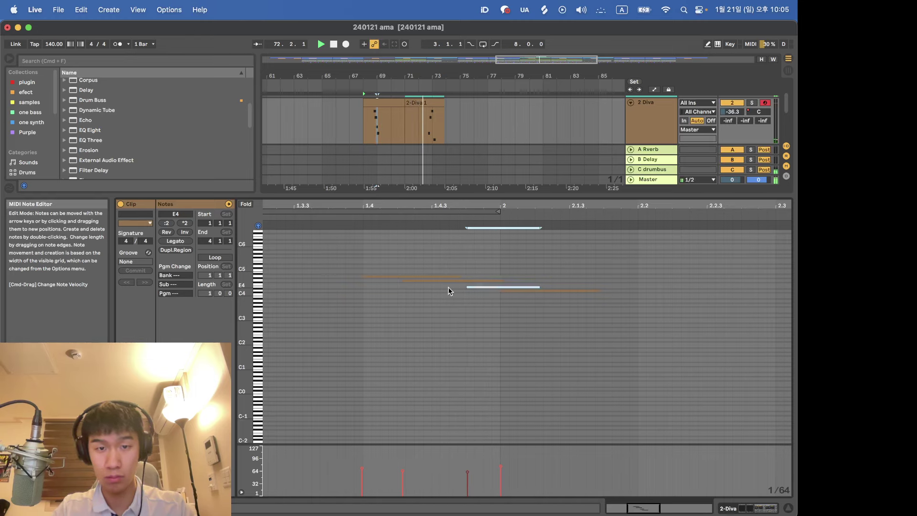
pyautogui.click(364, 276)
# Consolidate the 2 Diva clips at bars 68 to 74 and delete the recorded clip on the 1 Audio track.
pyautogui.hotkey('shift', 'Tab')
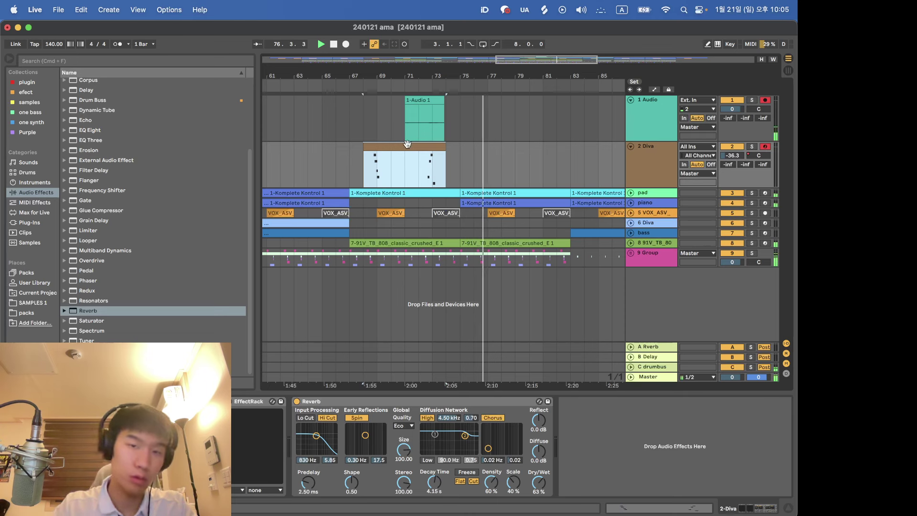
pyautogui.moveTo(487, 120); pyautogui.dragTo(340, 127)
pyautogui.press('Delete')
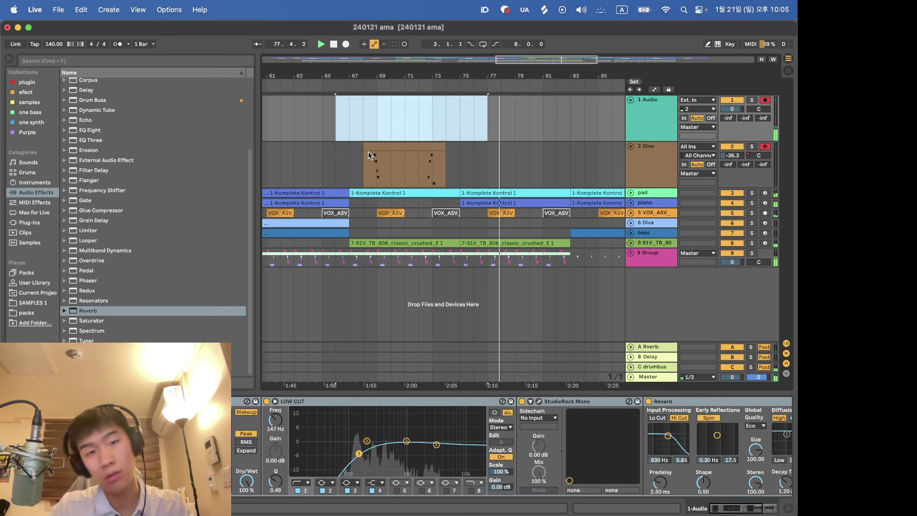
# Consolidate bars 67 to 75 of the 2 Diva track into one clip and duplicate it twice, up to bar 91.
pyautogui.moveTo(456, 177); pyautogui.dragTo(348, 176)
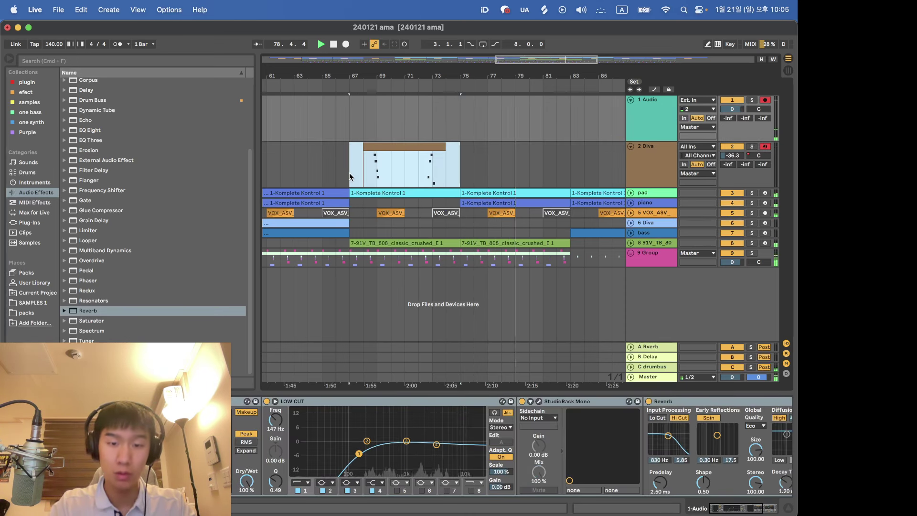
pyautogui.press('super+d')
pyautogui.scroll(-3, 350, 173)
pyautogui.press('super+d')
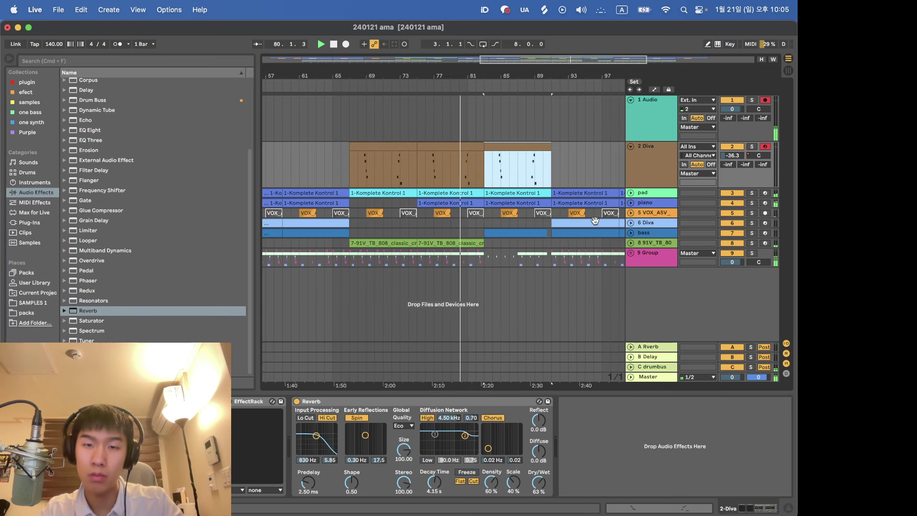
# Set the VOX_ASV track's volume to -19.6 dB and fold the track again.
pyautogui.click(631, 213)
pyautogui.moveTo(734, 224); pyautogui.dragTo(733, 225)
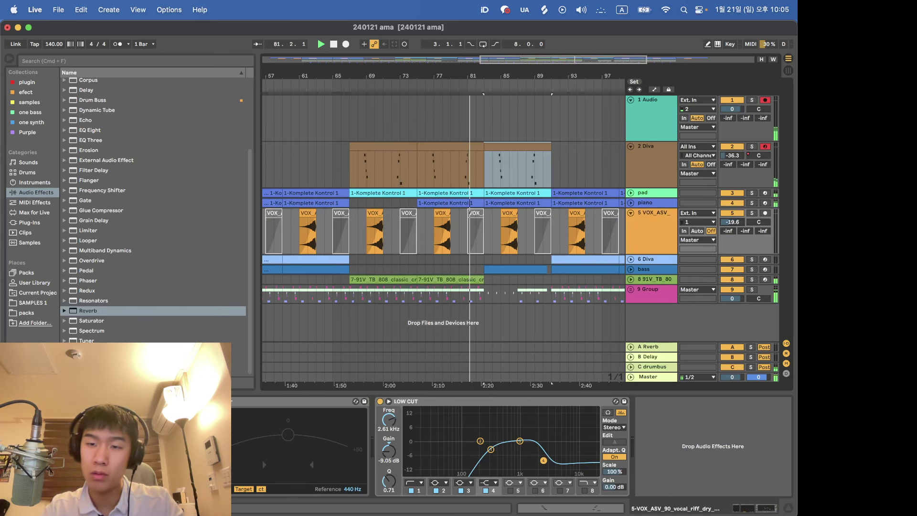
pyautogui.click(630, 213)
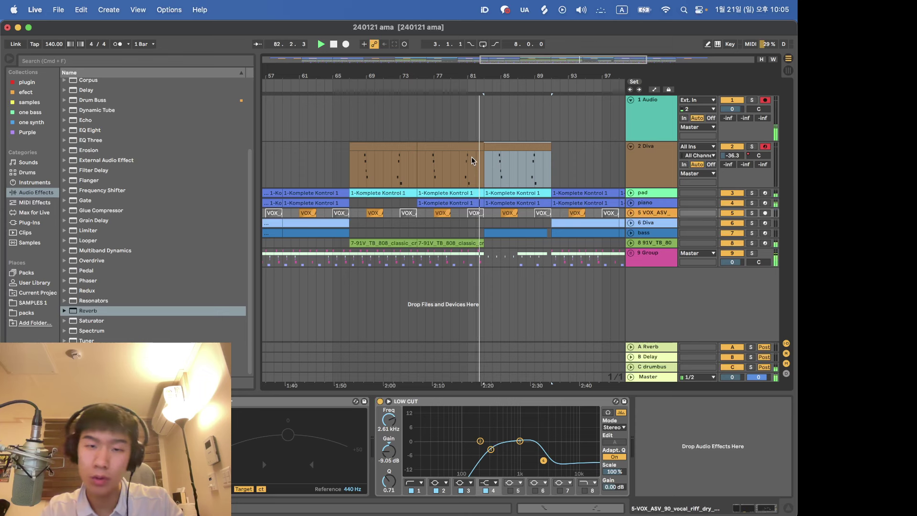
# Duplicate the eight-bar 2 Diva clip from bar 91 up to the song's end at bar 115.
pyautogui.click(500, 144)
pyautogui.press('super+d')
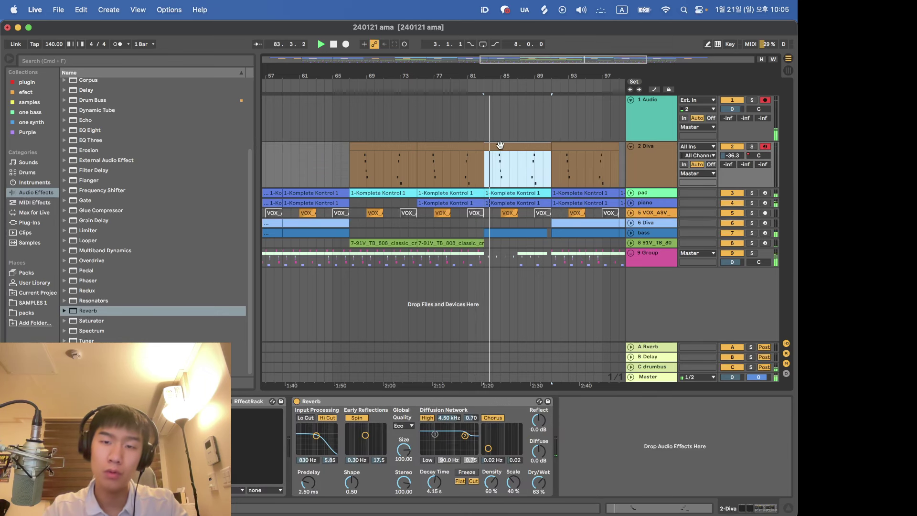
pyautogui.press('super+d')
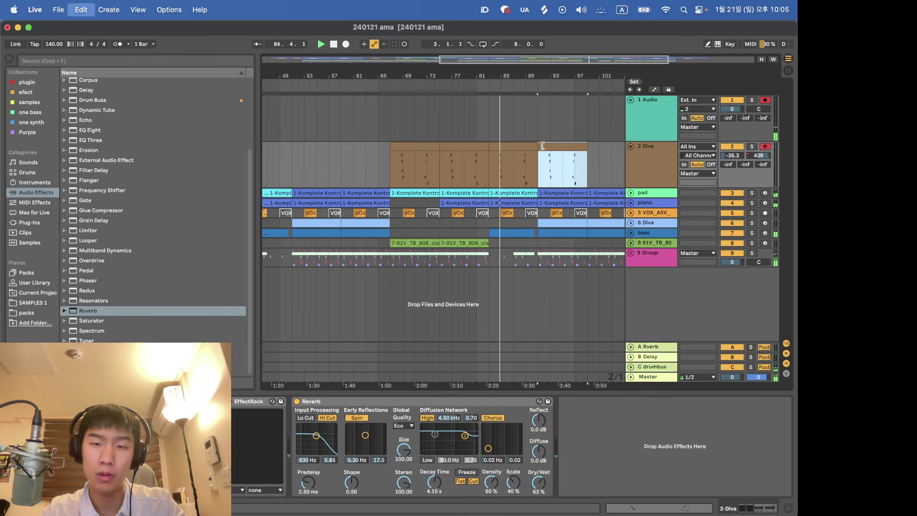
pyautogui.press('-')
pyautogui.press('super+d')
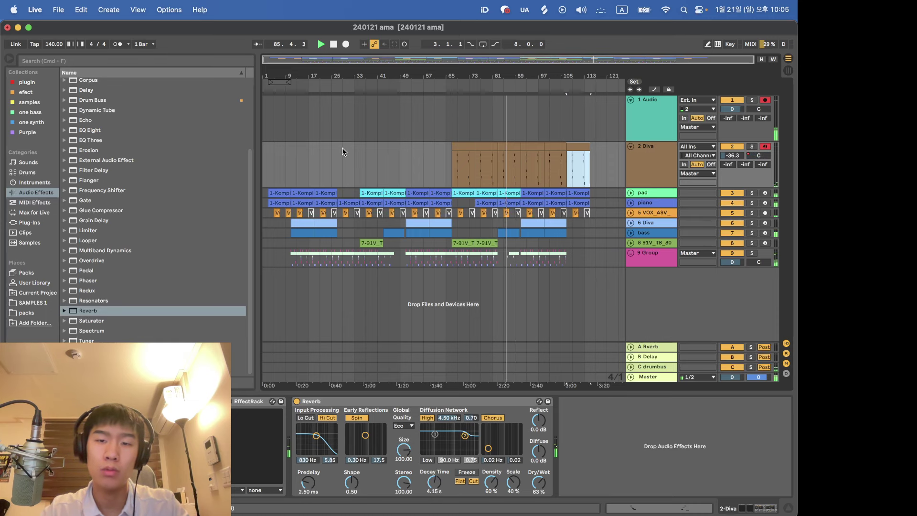
# Place a copy of the 2 Diva clip at bar 3 and duplicate it until the track is filled up to bar 67.
pyautogui.press('+')
pyautogui.press('super+d')
pyautogui.press('super+d')
pyautogui.press('super+d')
pyautogui.press('super+d')
pyautogui.press('super+d')
pyautogui.press('super+d')
pyautogui.press('super+d')
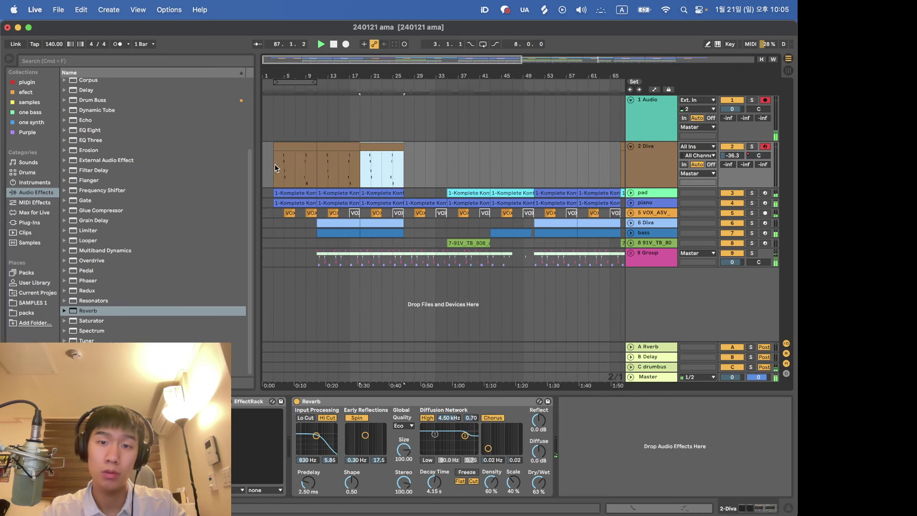
pyautogui.press('-')
pyautogui.press('super+d')
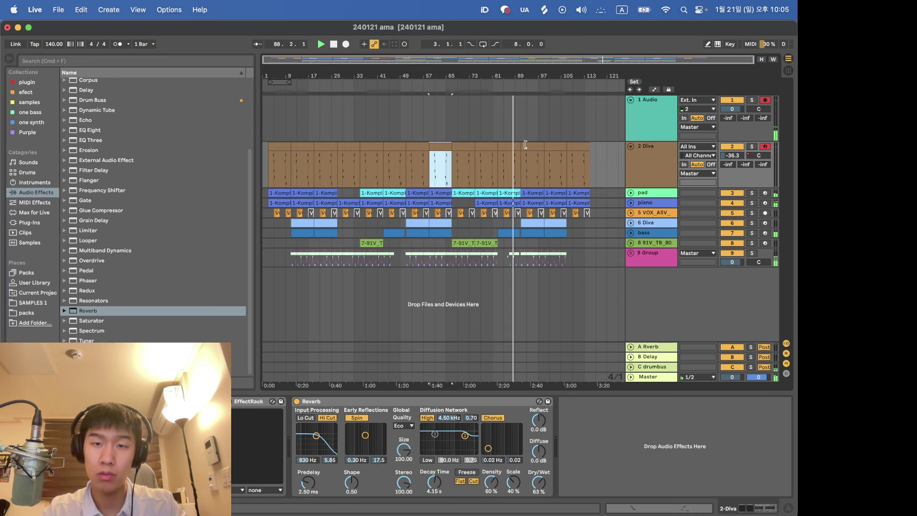
# Raise the 2 Diva track's volume to -34.4 dB and fold the track.
pyautogui.press('+')
pyautogui.moveTo(726, 158); pyautogui.dragTo(726, 153)
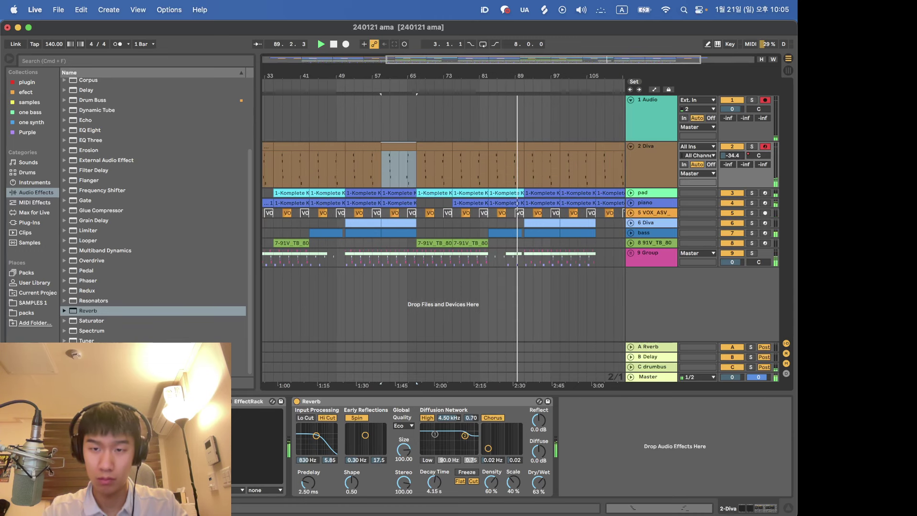
pyautogui.click(629, 147)
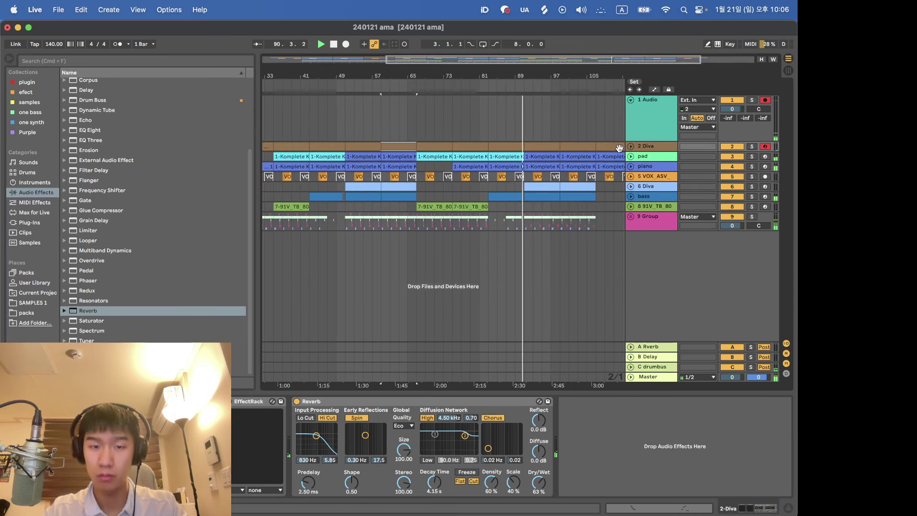
# Deactivate the 2 Diva clips at bars 27 to 43 and 75 to 83, keeping the clip at bar 43 active.
pyautogui.hscroll(-5, 411, 161)
pyautogui.click(363, 149)
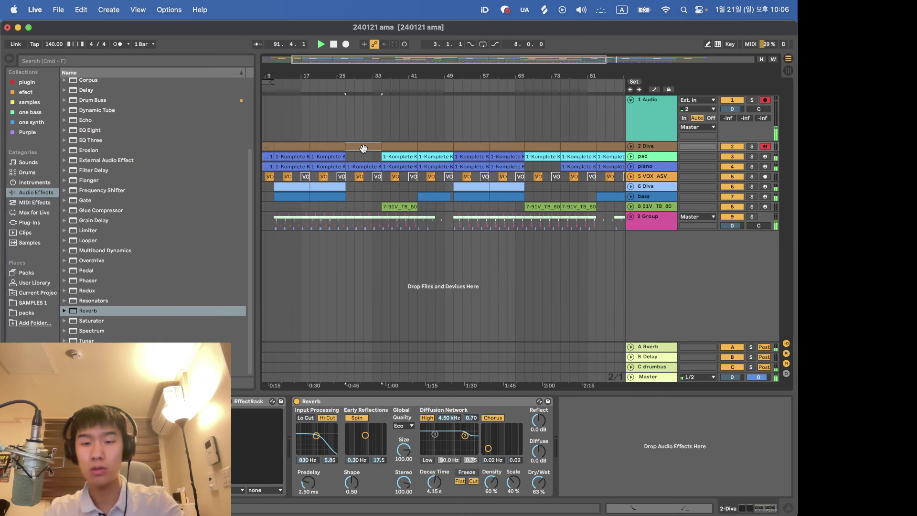
pyautogui.click(434, 148)
pyautogui.hscroll(5, 433, 148)
pyautogui.click(434, 148)
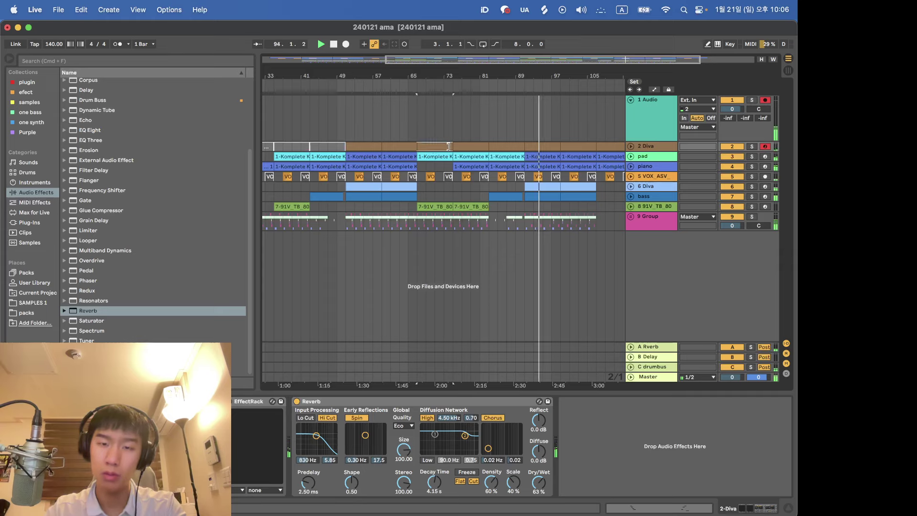
pyautogui.click(459, 146)
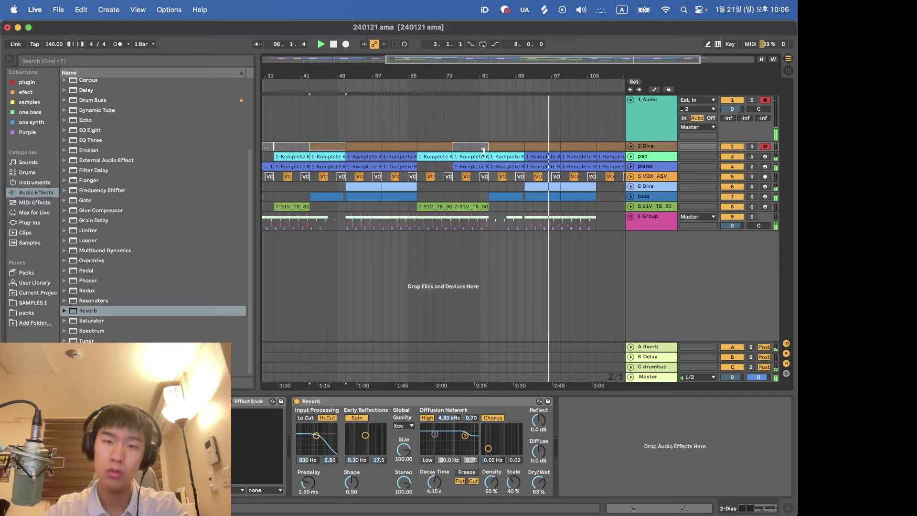
pyautogui.press('w')
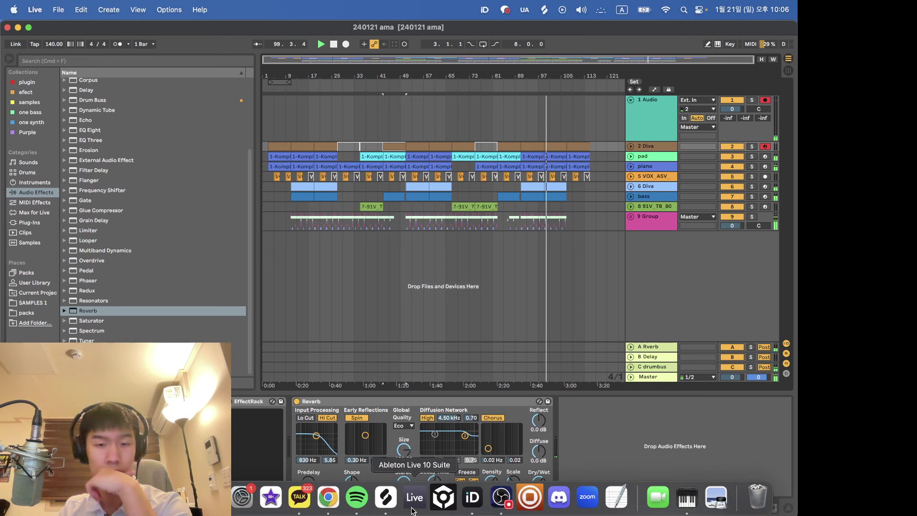
# Bring up the iD Mixer and close the 240121 ama arrangement window.
pyautogui.click(477, 504)
pyautogui.click(587, 421)
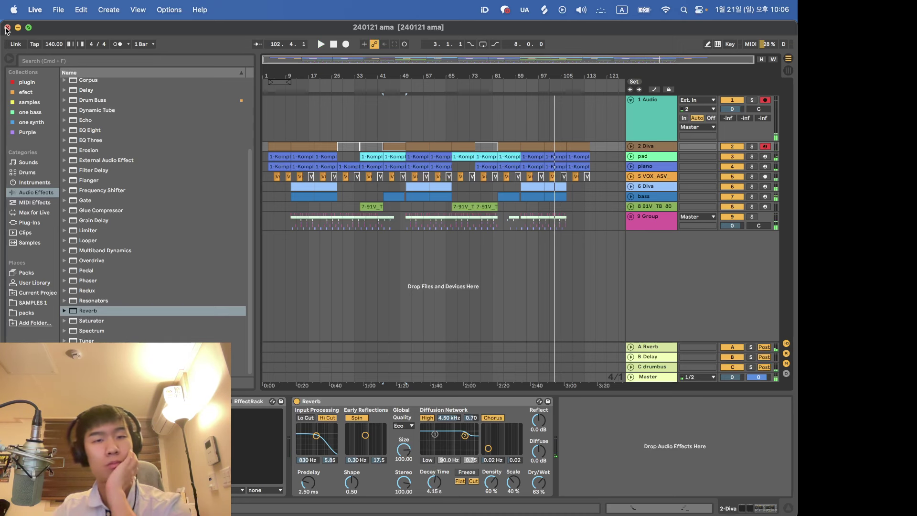
pyautogui.click(7, 28)
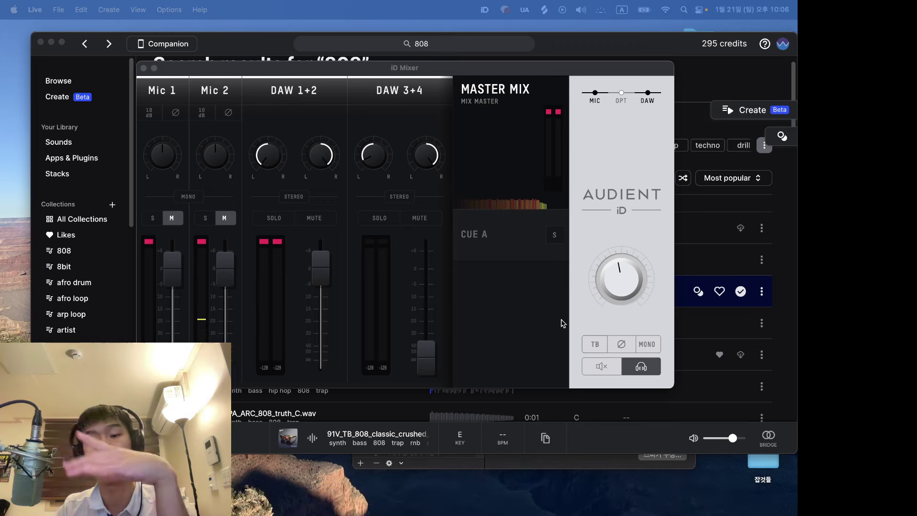
pyautogui.moveTo(425, 505)
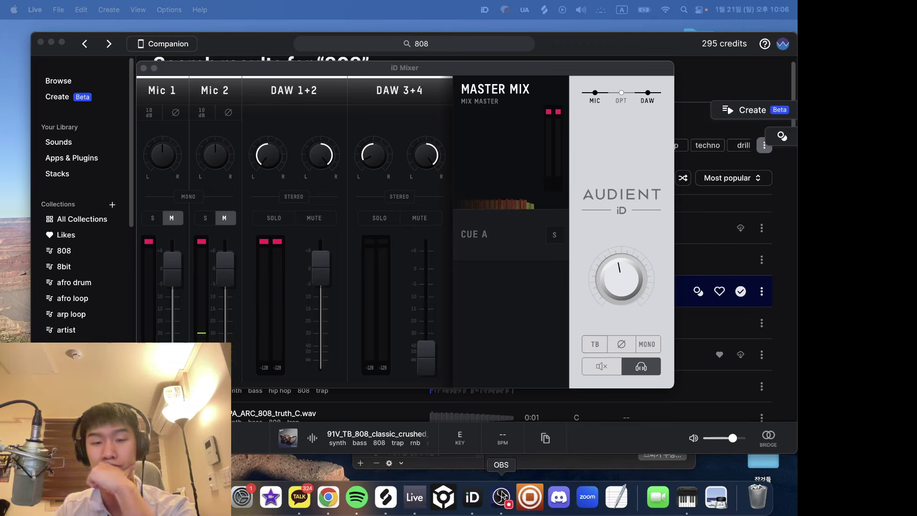